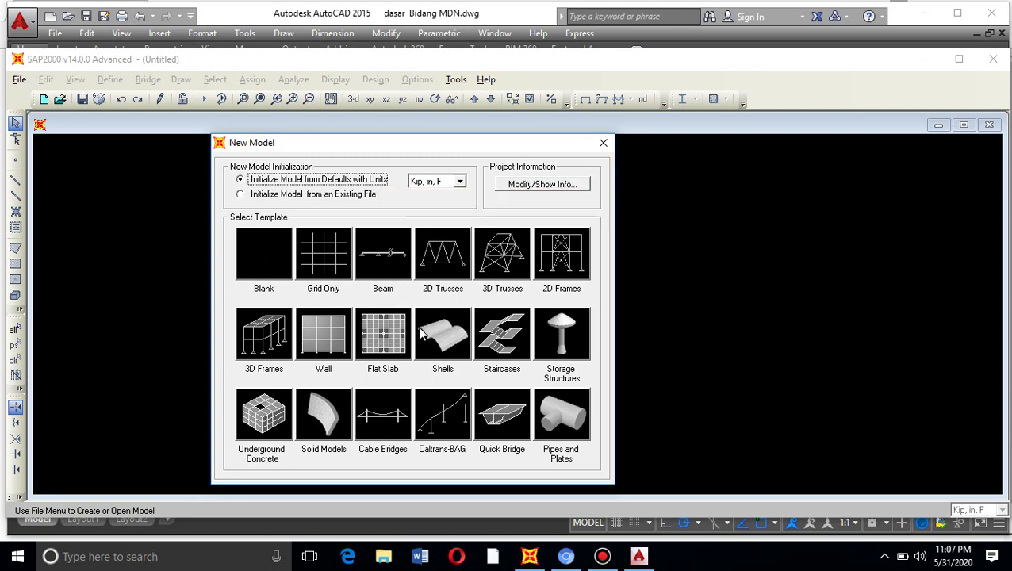
Switch to the AutoCAD drawing and examine the support reaction calculation of the 6 m beam under the triangular load
left_click(649, 558)
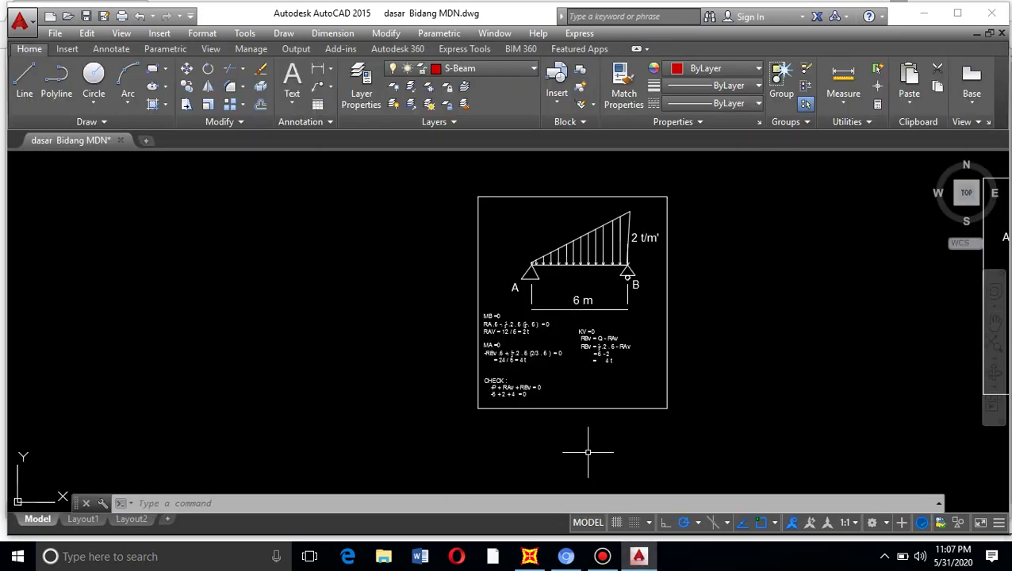
scroll(627, 248, "up", 2)
scroll(447, 276, "down", 2)
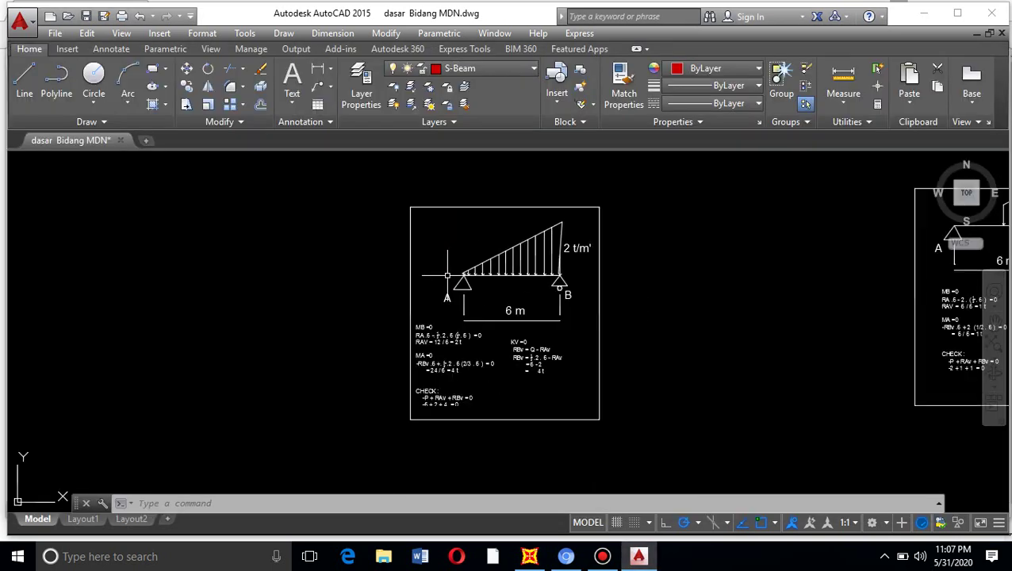
scroll(473, 283, "up", 2)
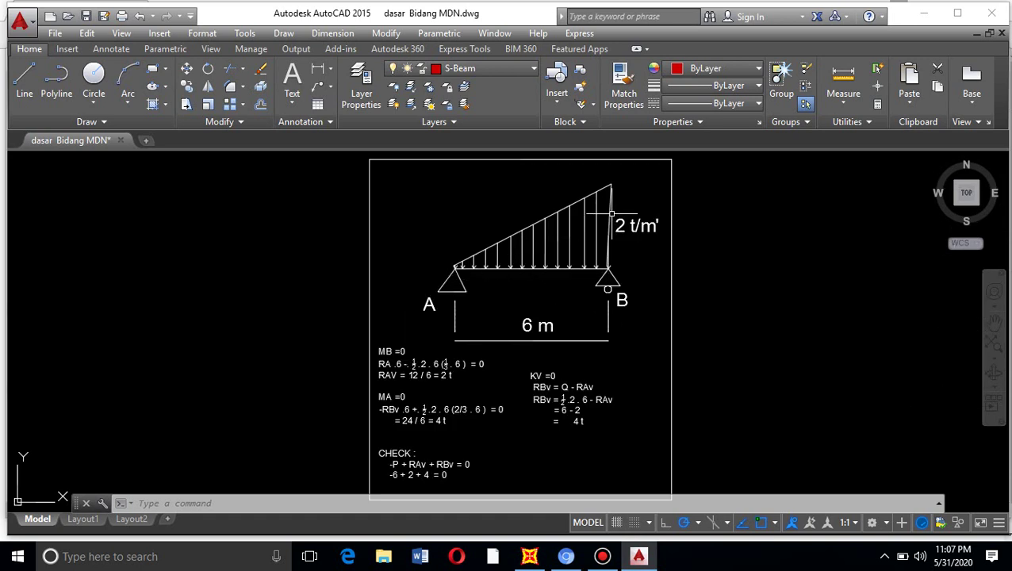
scroll(627, 199, "up", 2)
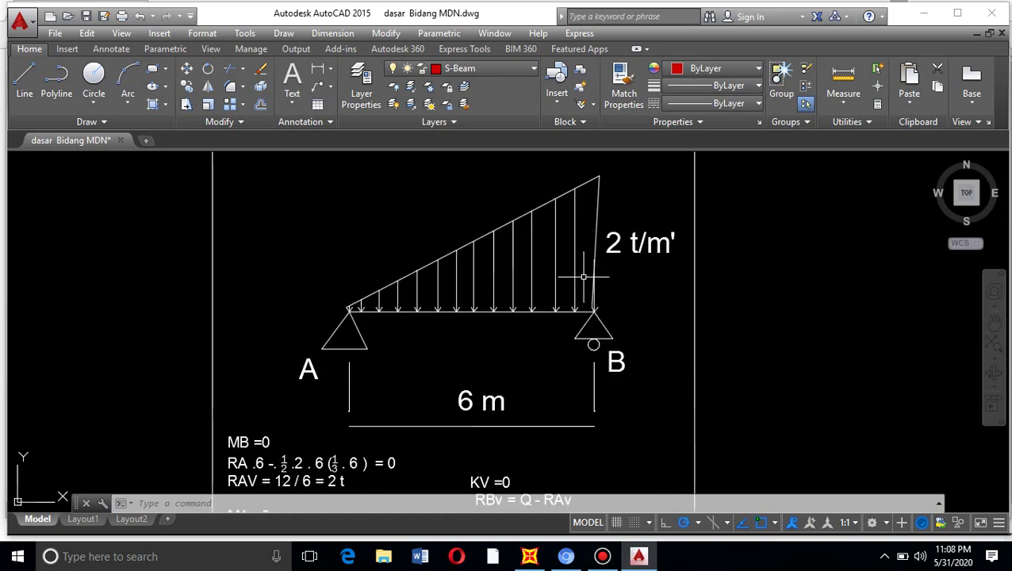
scroll(429, 262, "down", 2)
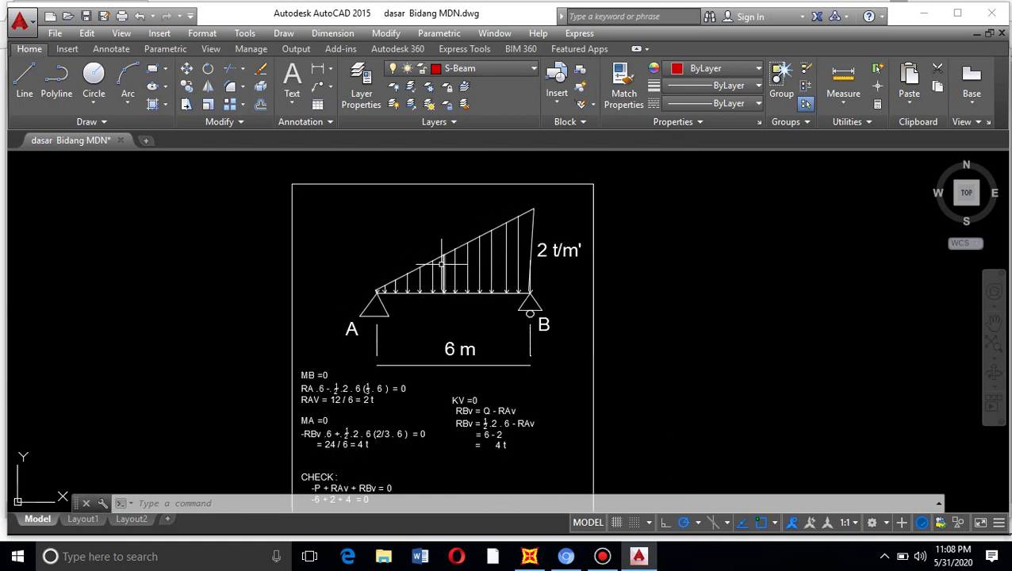
scroll(442, 265, "down", 2)
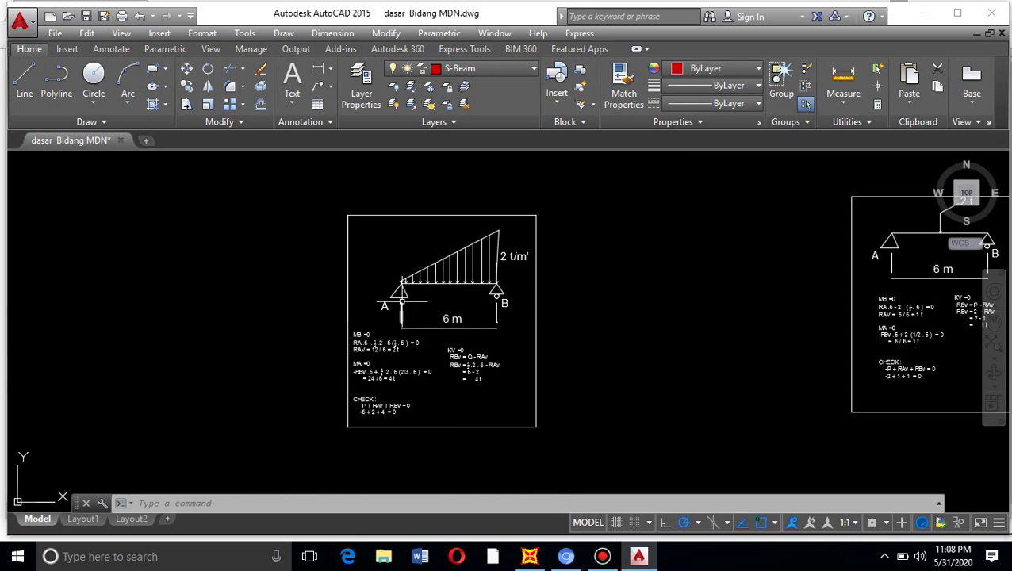
scroll(397, 281, "up", 2)
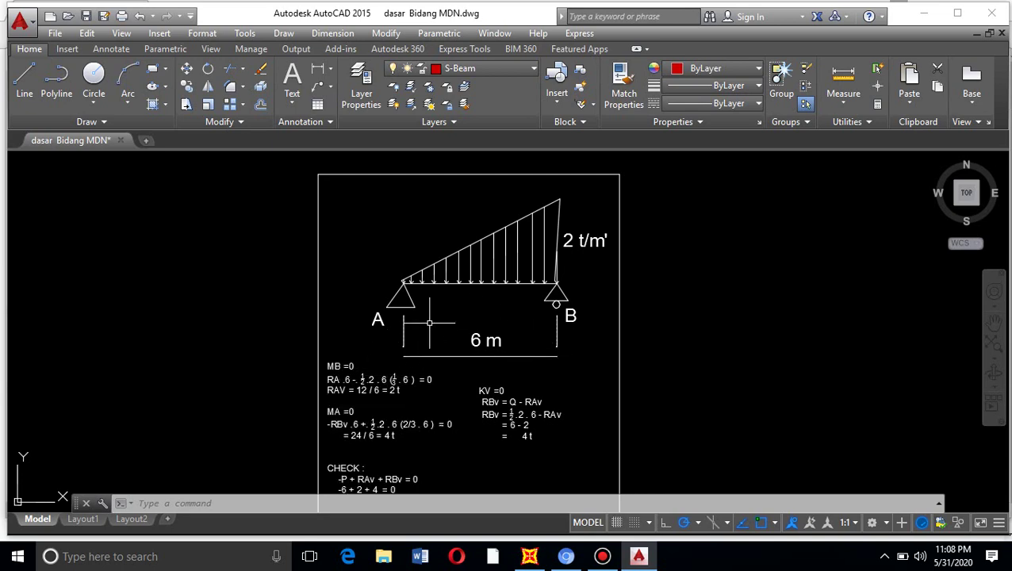
scroll(381, 358, "up", 3)
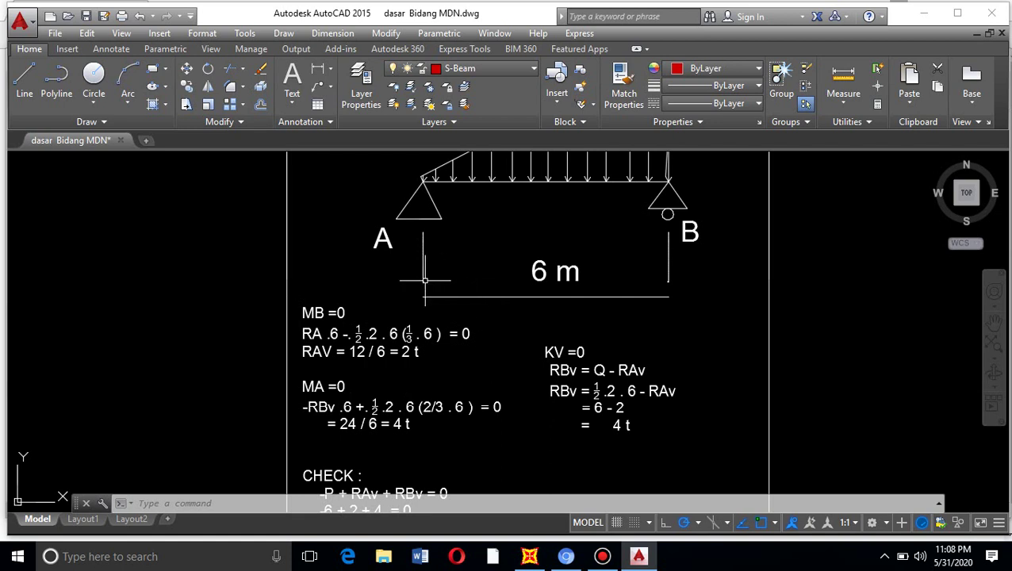
Examine the uniformly loaded 6 m beam and its calculation of the reactions at supports A and B
scroll(413, 279, "down", 5)
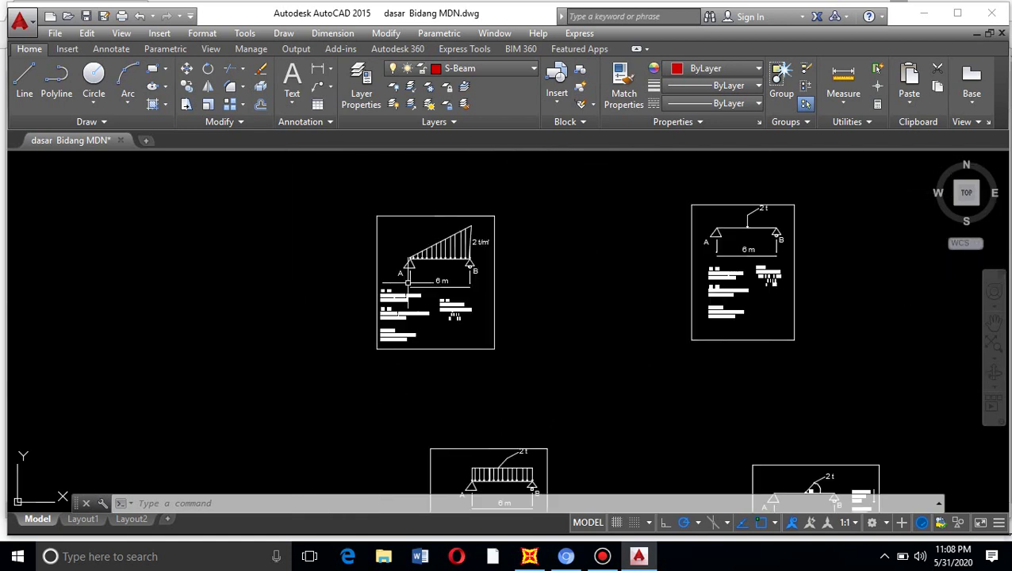
scroll(460, 234, "down", 3)
scroll(487, 404, "up", 5)
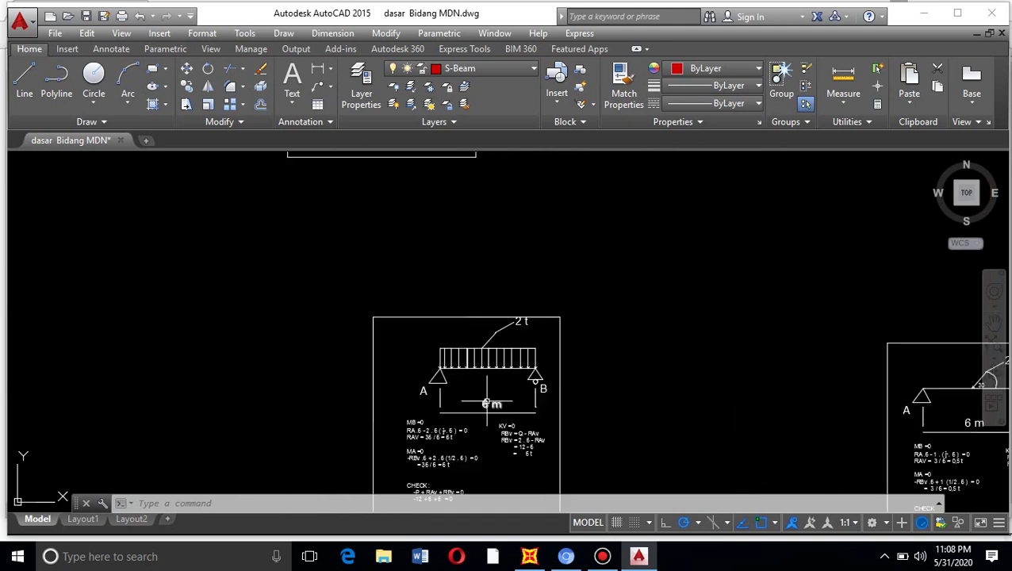
scroll(633, 245, "down", 2)
scroll(558, 346, "up", 4)
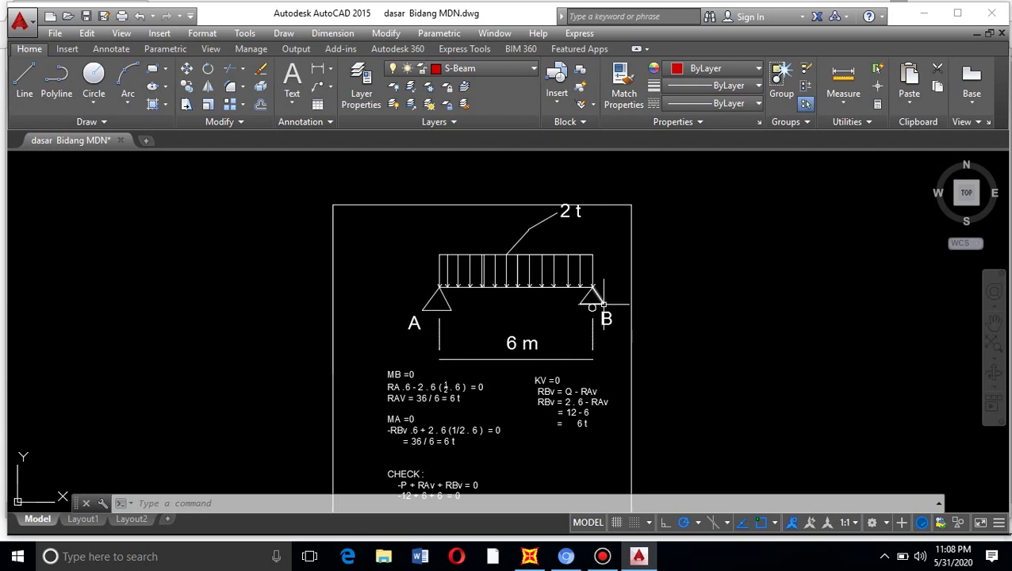
scroll(493, 357, "down", 3)
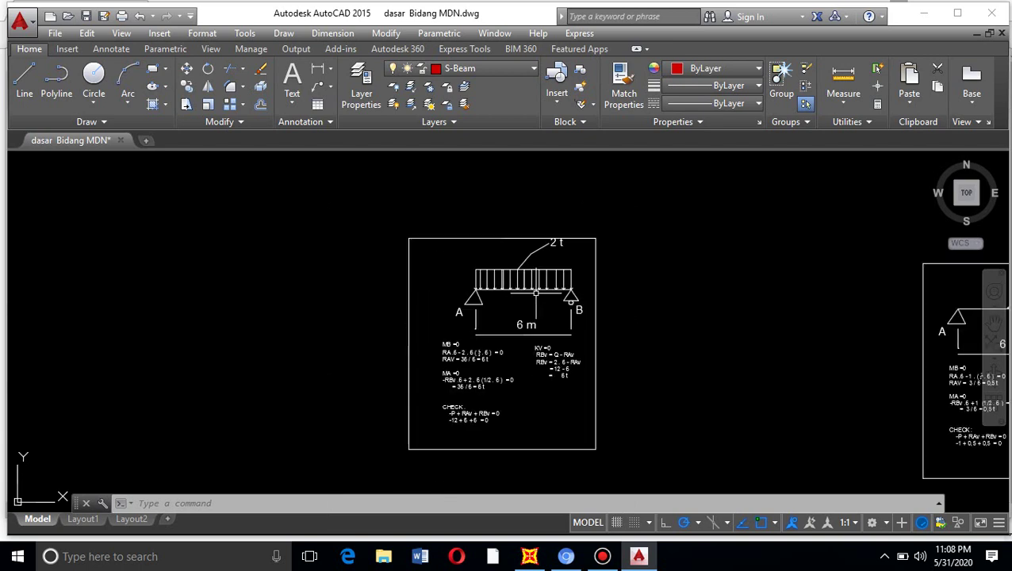
scroll(480, 373, "up", 3)
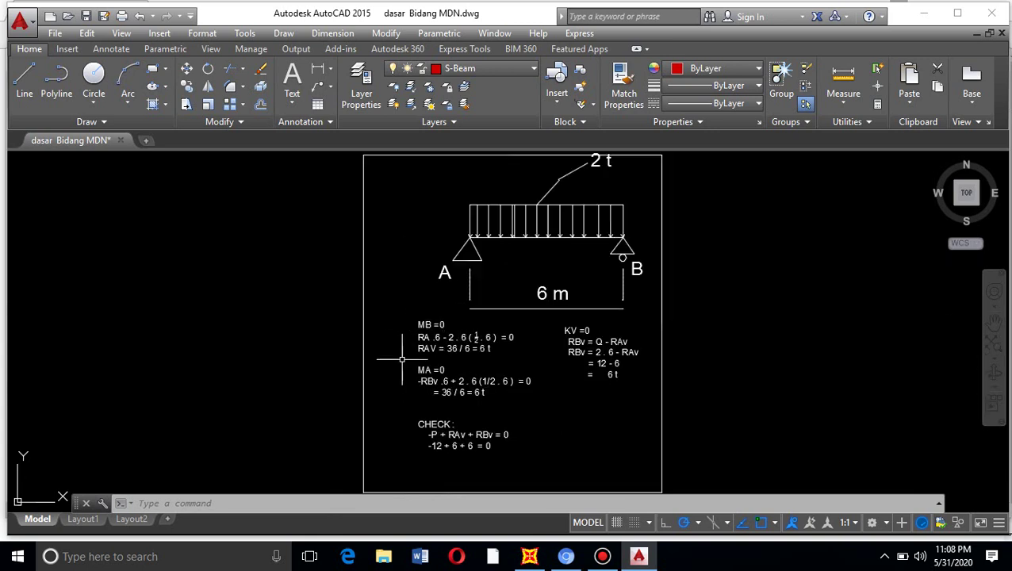
scroll(520, 252, "down", 2)
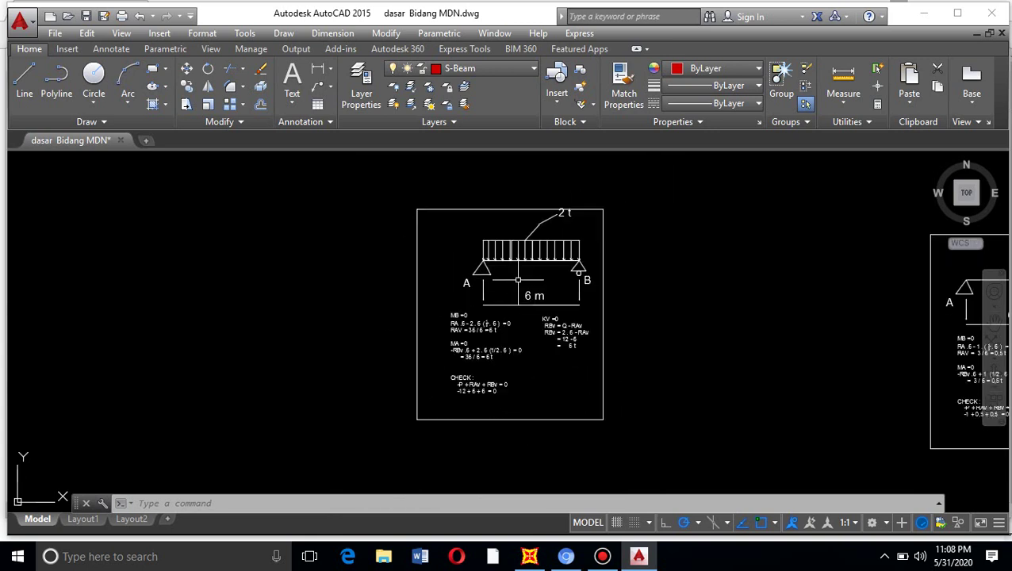
scroll(567, 215, "up", 2)
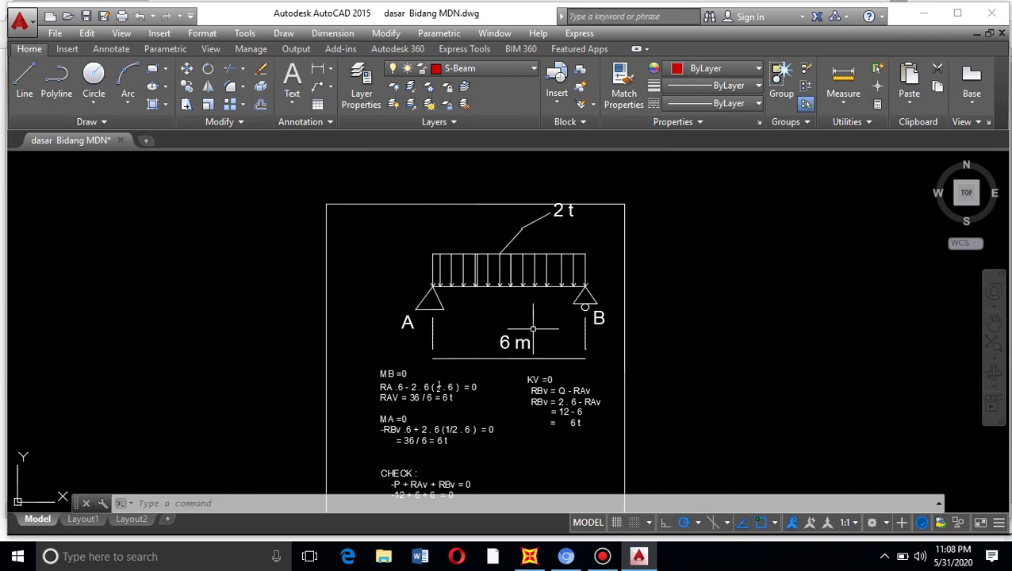
Examine the 6 m beam with the vertical midspan point load, including its reaction equations and equilibrium check
scroll(531, 326, "down", 6)
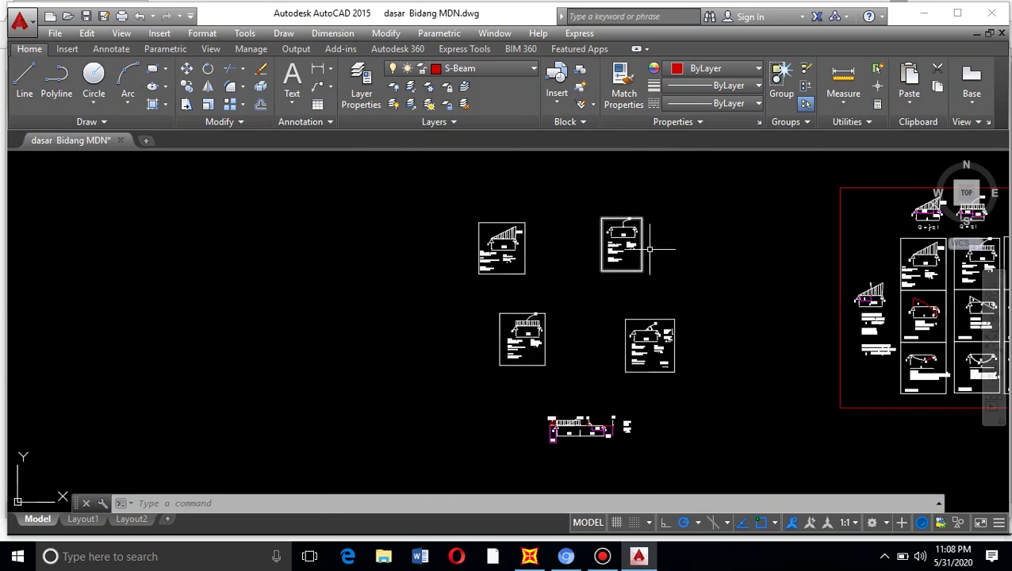
scroll(674, 219, "up", 3)
scroll(563, 211, "up", 2)
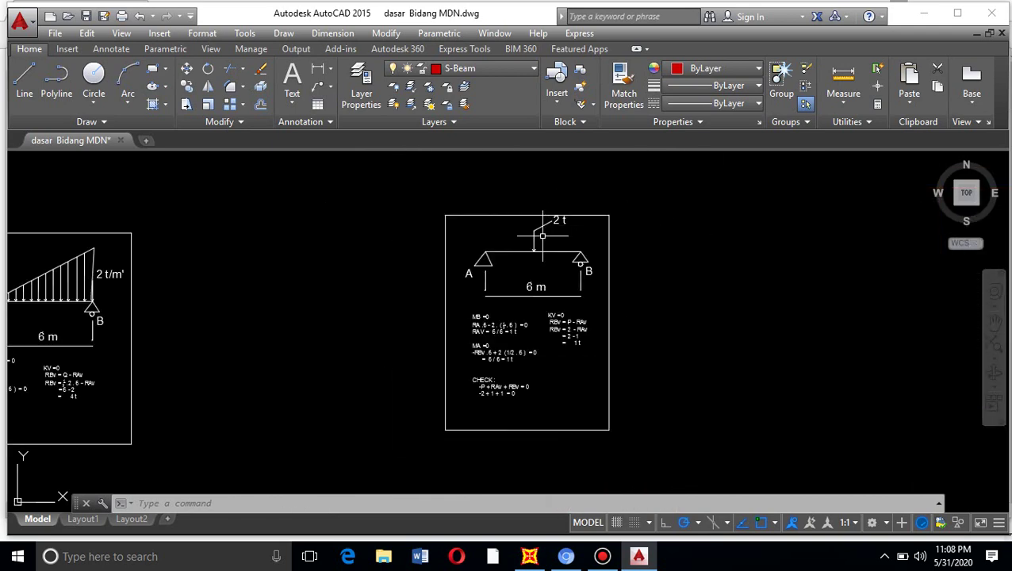
scroll(542, 218, "up", 2)
scroll(542, 209, "up", 4)
scroll(542, 209, "down", 4)
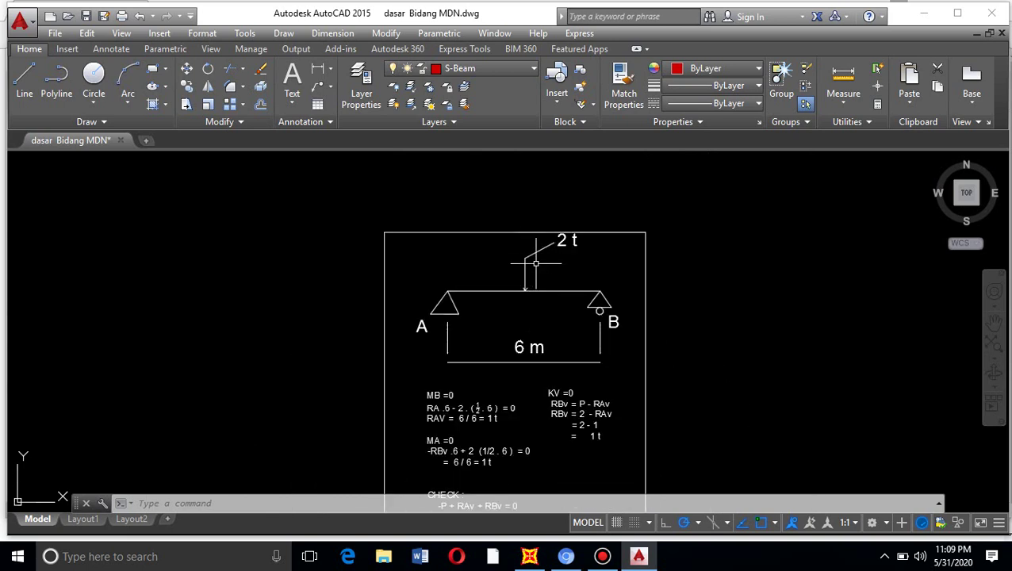
left_click(526, 259)
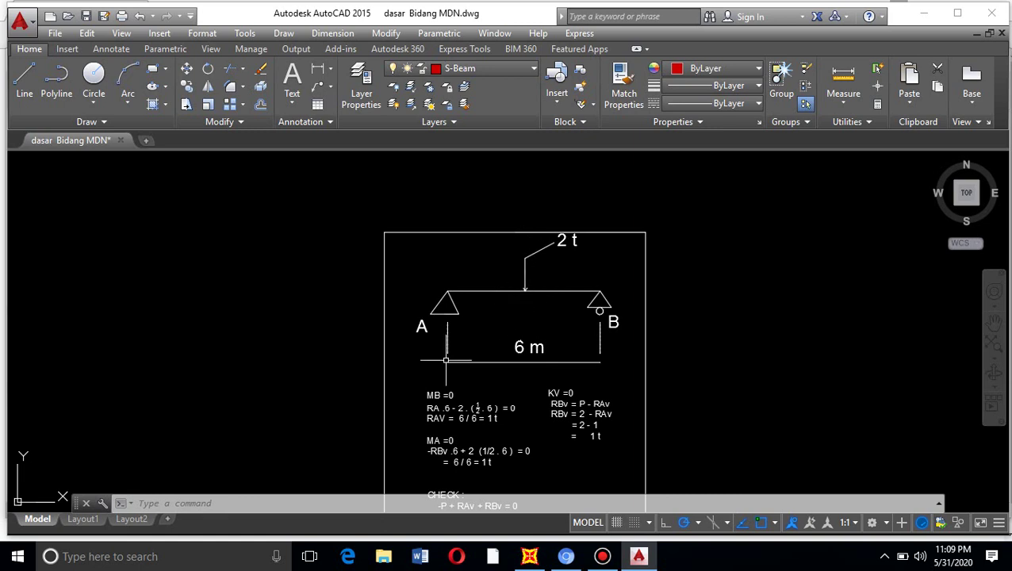
scroll(613, 255, "down", 1)
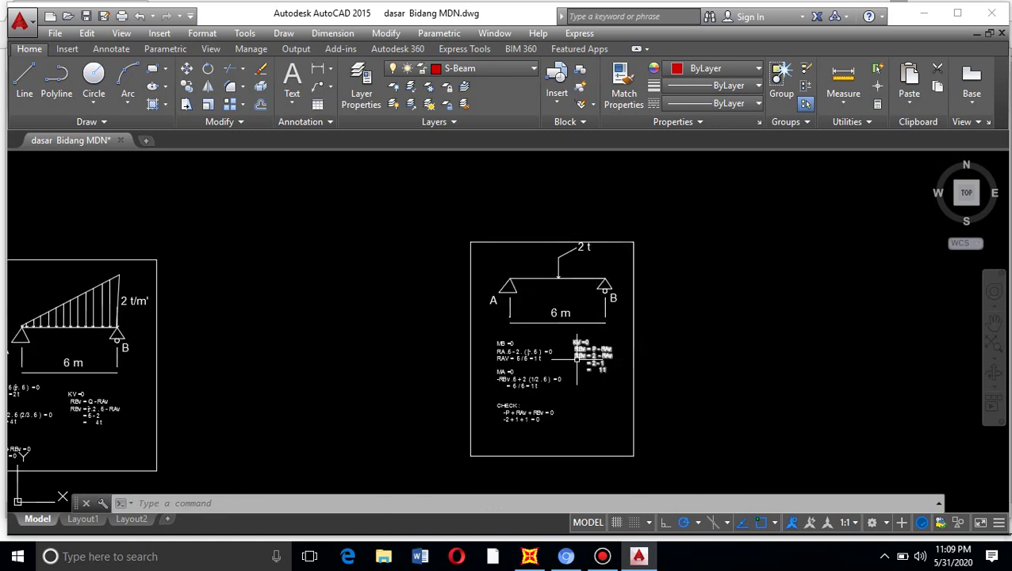
scroll(559, 377, "up", 4)
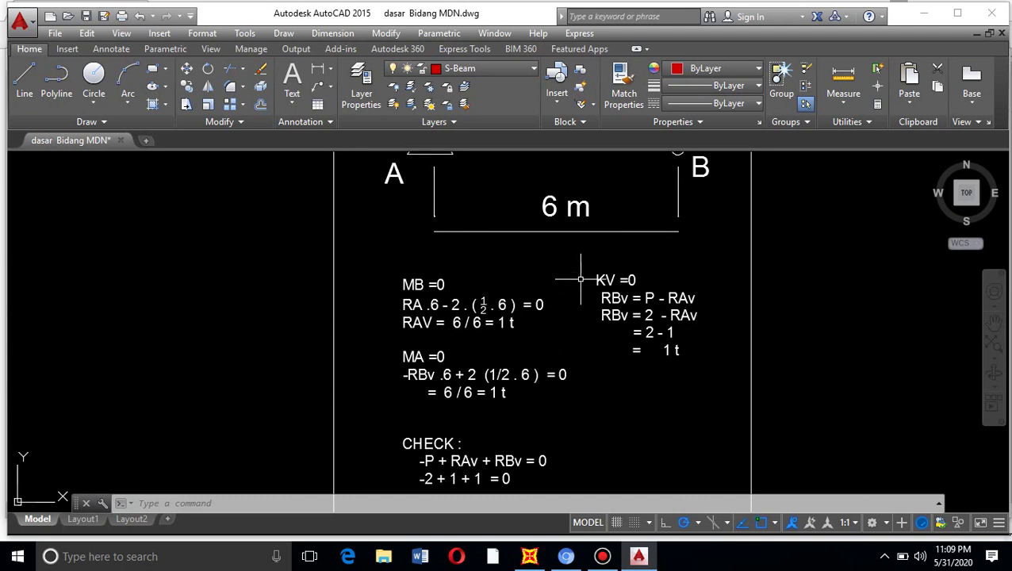
Examine the 6 m beam with the point load inclined at 30 degrees and the sine and cosine load components beside it
scroll(627, 238, "down", 5)
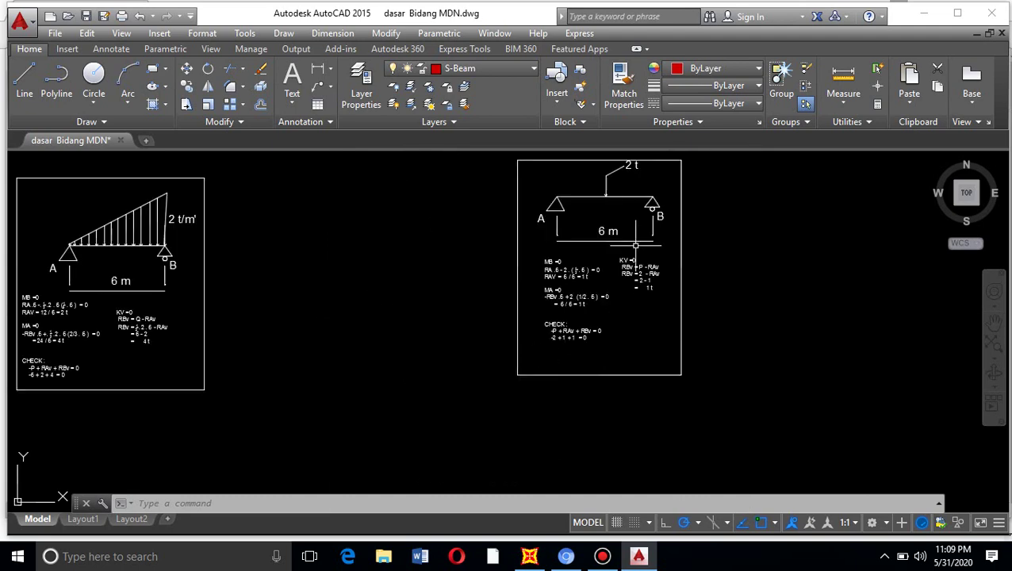
scroll(676, 354, "up", 4)
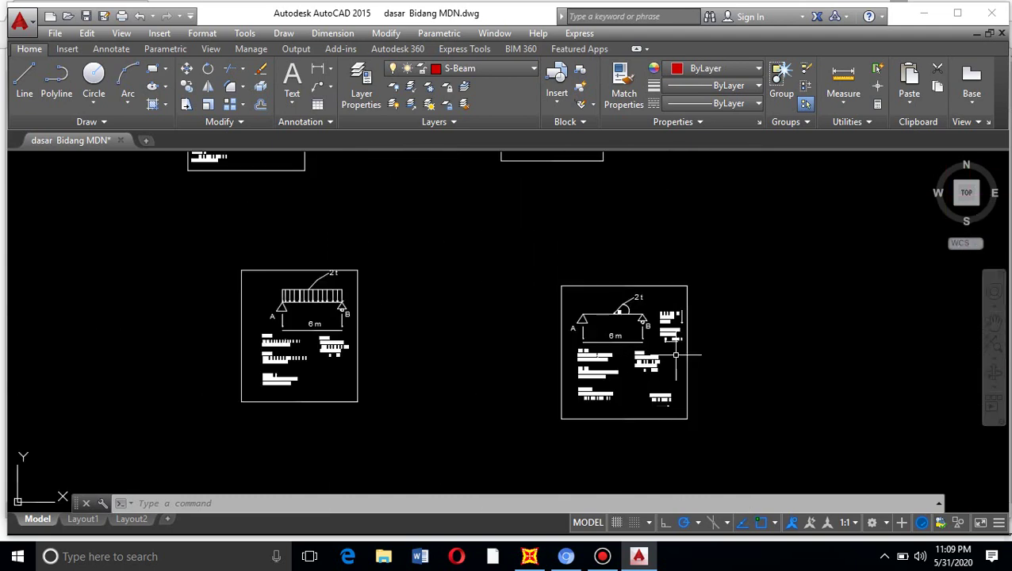
scroll(677, 347, "up", 4)
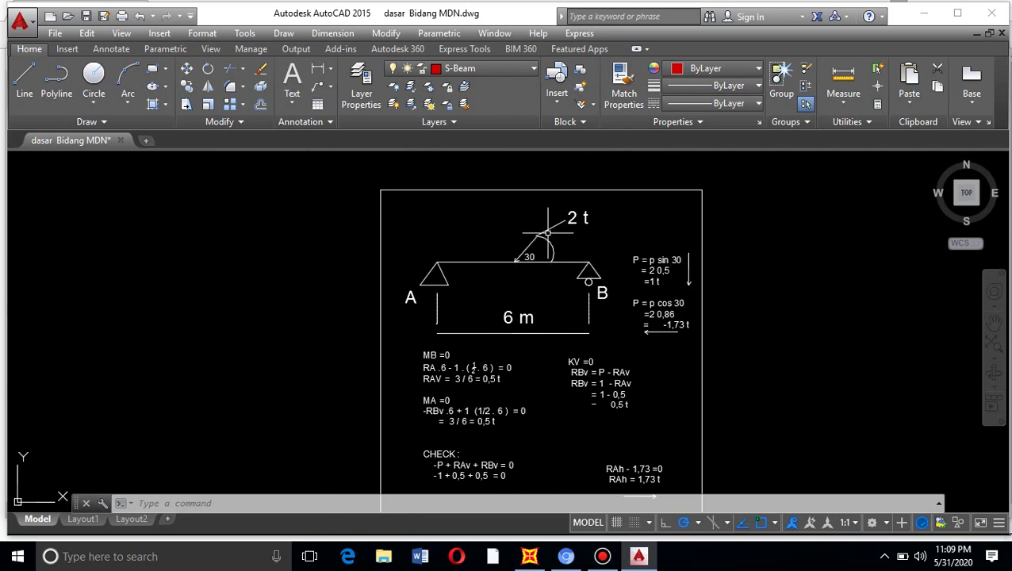
scroll(513, 241, "up", 4)
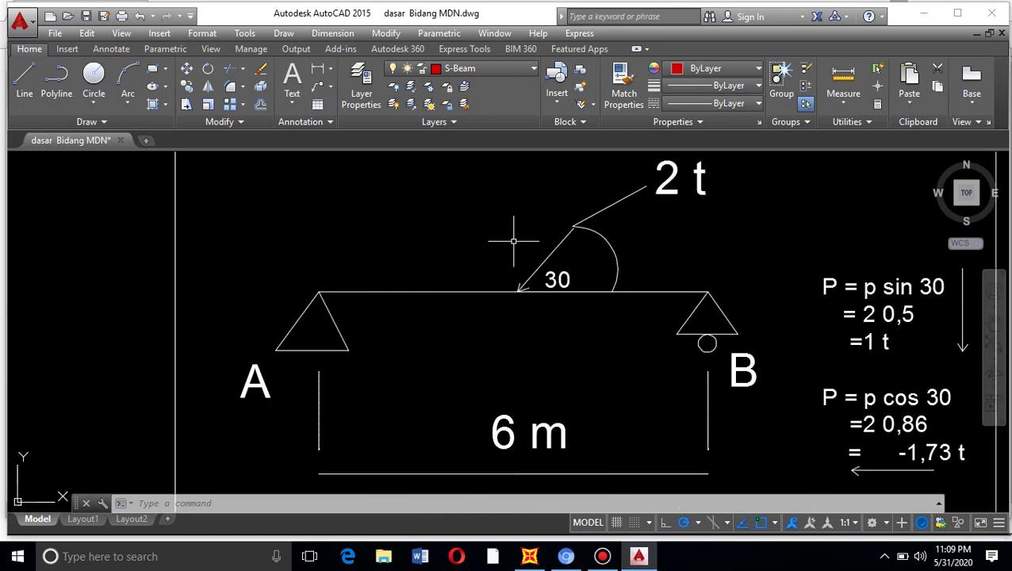
scroll(514, 242, "down", 4)
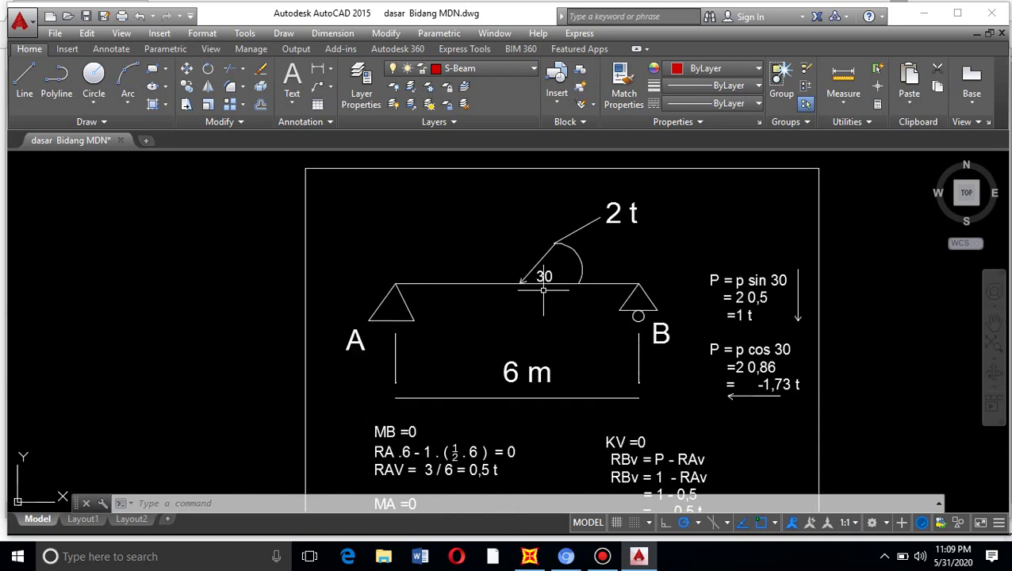
scroll(571, 276, "up", 2)
scroll(548, 273, "down", 2)
scroll(650, 268, "up", 2)
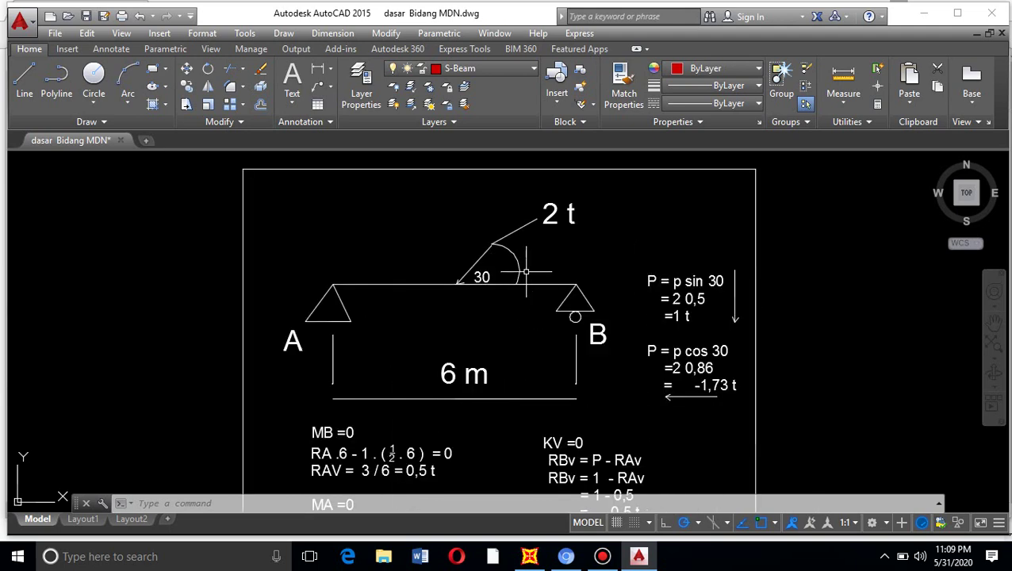
scroll(721, 291, "up", 2)
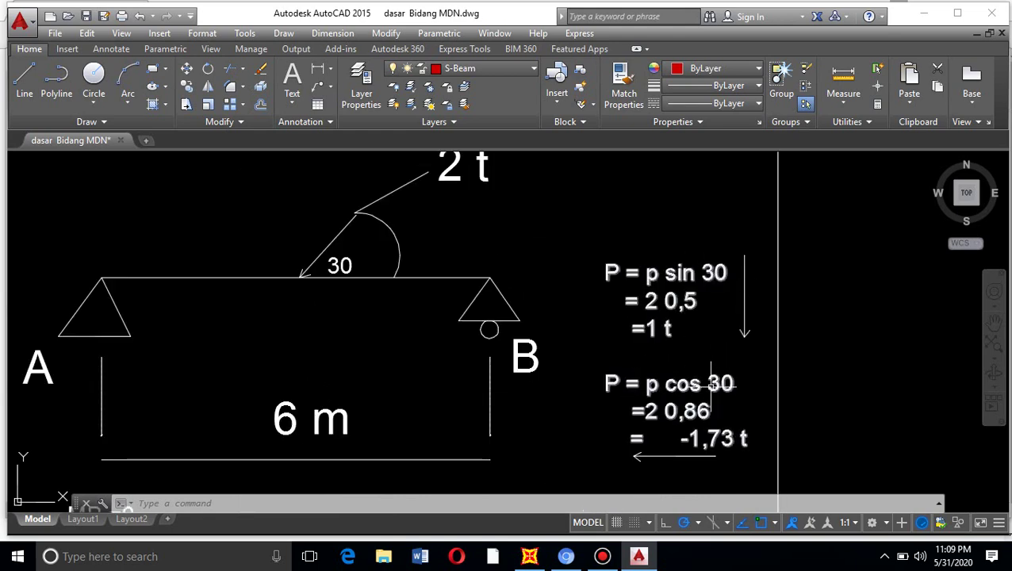
Examine the red-framed summary sheet comparing load resultants, reactions and internal force diagrams for the four beam load cases
scroll(711, 383, "down", 6)
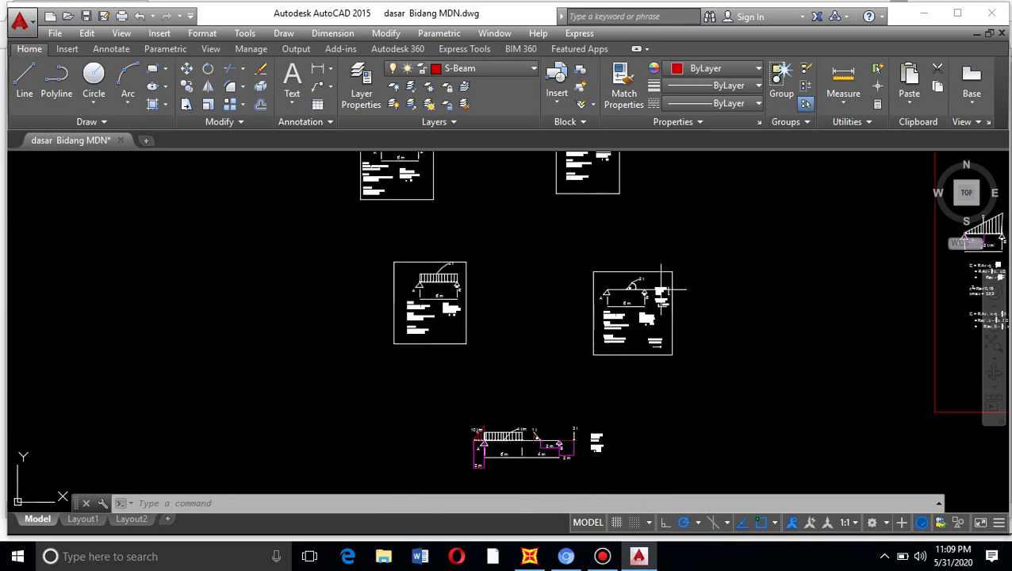
scroll(660, 292, "down", 2)
scroll(659, 296, "down", 3)
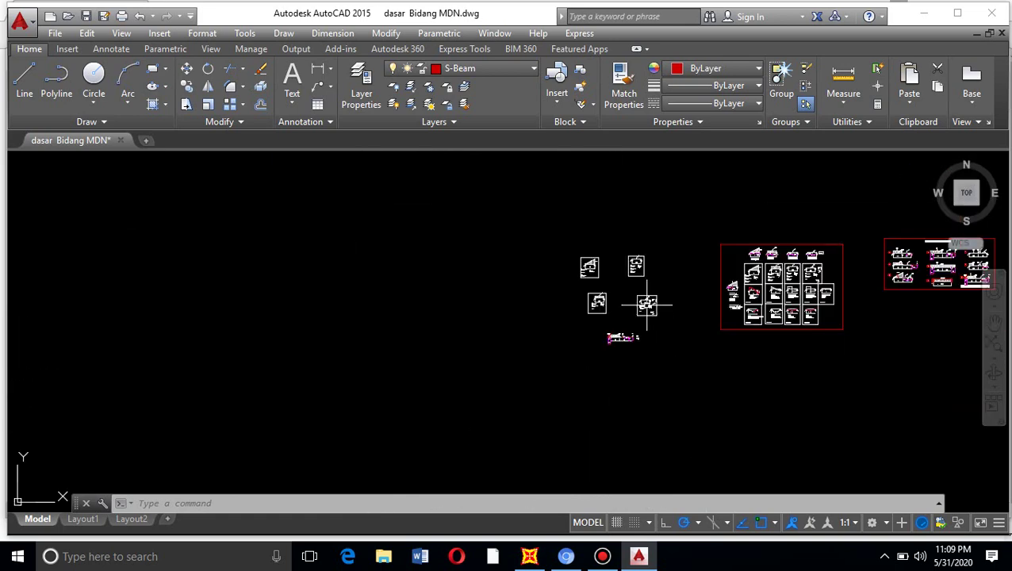
scroll(841, 266, "up", 2)
scroll(842, 266, "up", 2)
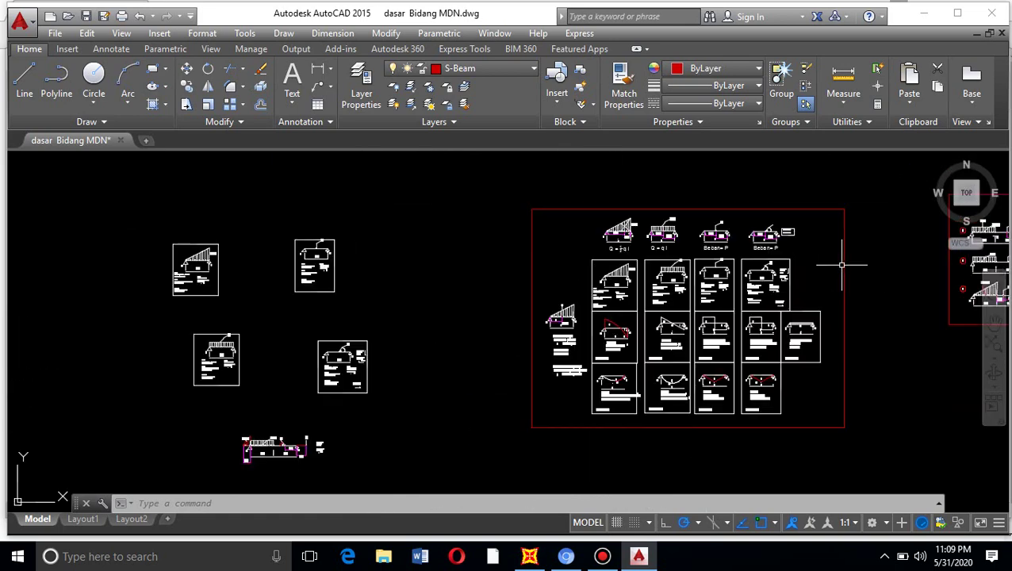
scroll(607, 282, "down", 2)
scroll(737, 262, "up", 2)
scroll(736, 262, "up", 4)
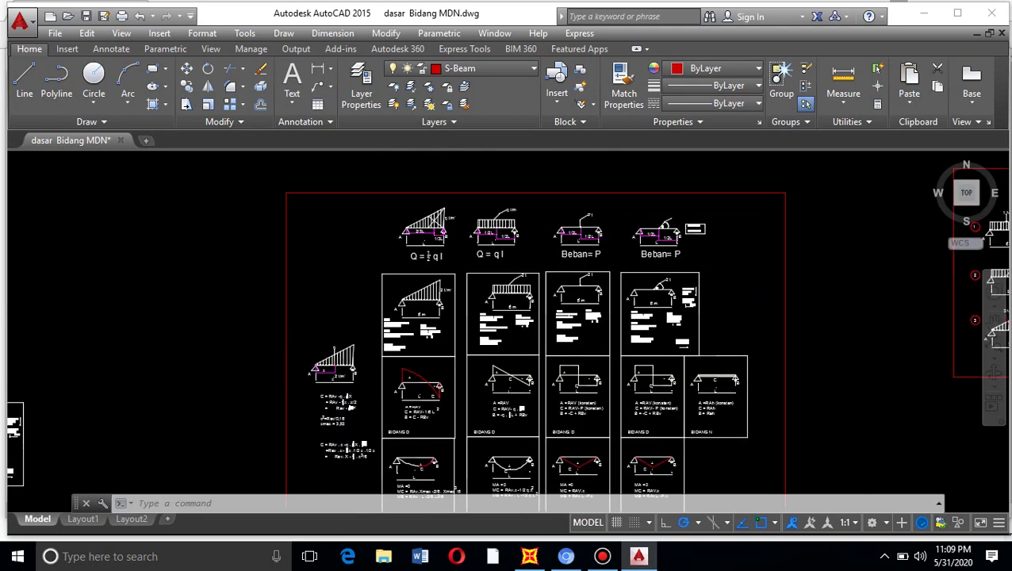
scroll(476, 274, "down", 4)
scroll(482, 272, "up", 5)
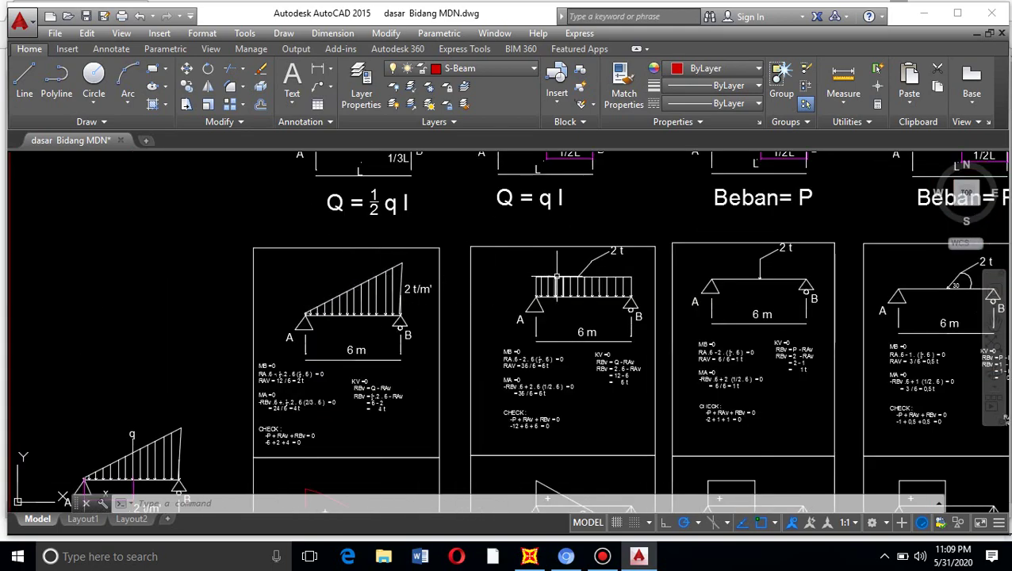
scroll(559, 278, "down", 3)
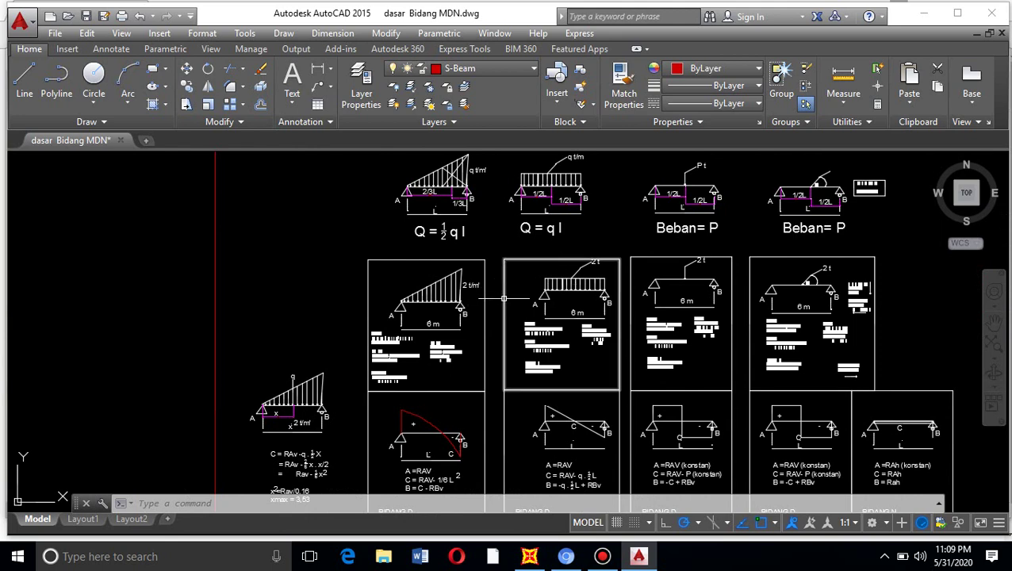
scroll(504, 289, "down", 2)
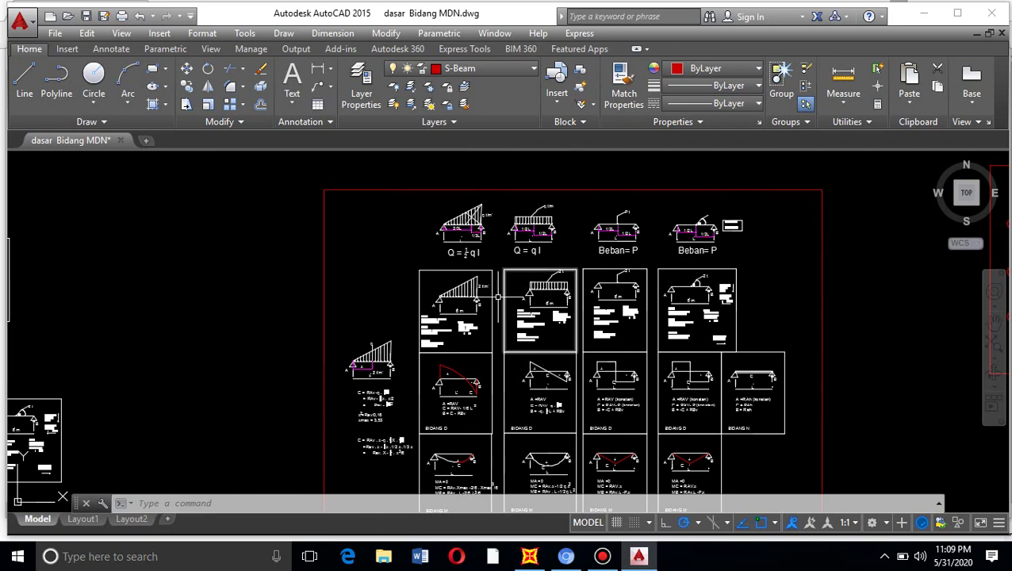
Examine the row of shear force diagrams (BIDANG D) beneath the reaction calculations for the four beam load cases
scroll(465, 411, "up", 2)
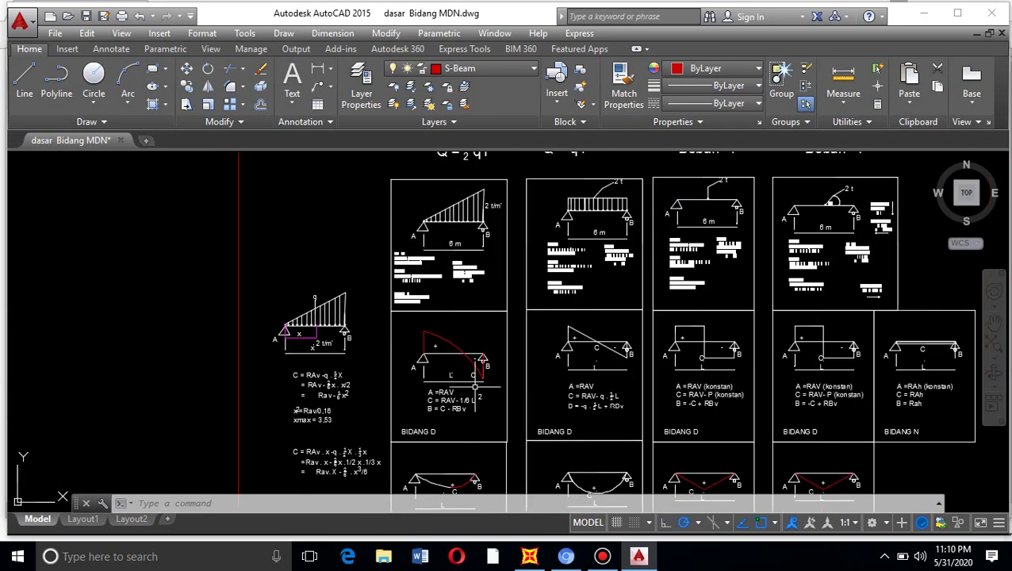
scroll(475, 333, "down", 2)
scroll(503, 291, "up", 2)
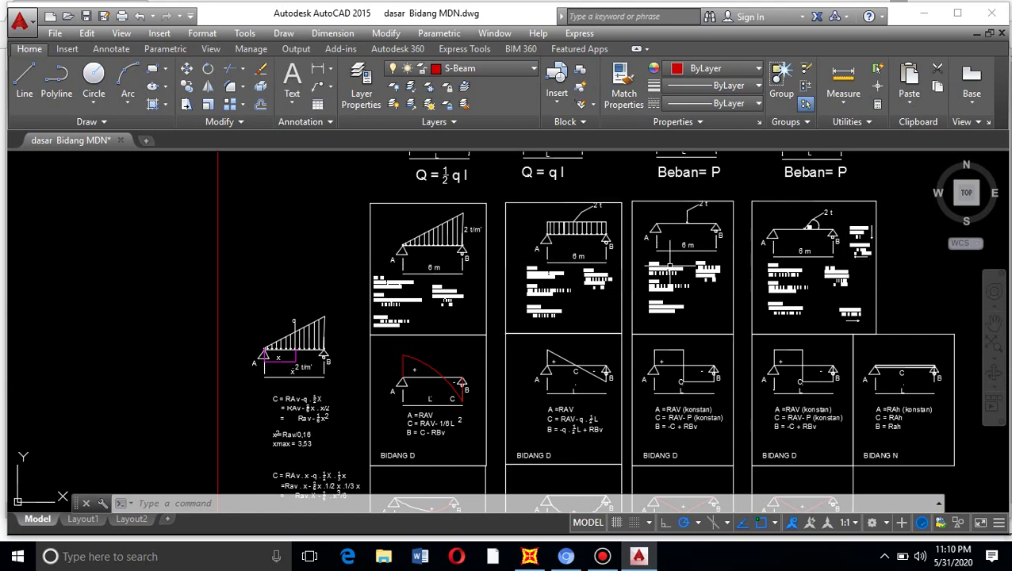
scroll(437, 281, "up", 3)
scroll(460, 298, "down", 3)
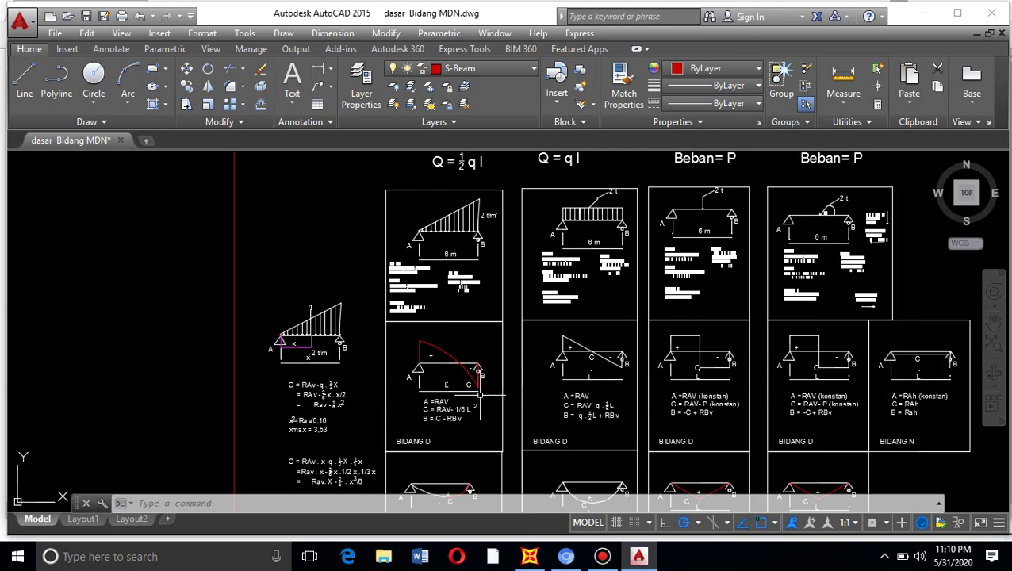
scroll(475, 394, "up", 2)
scroll(370, 367, "down", 2)
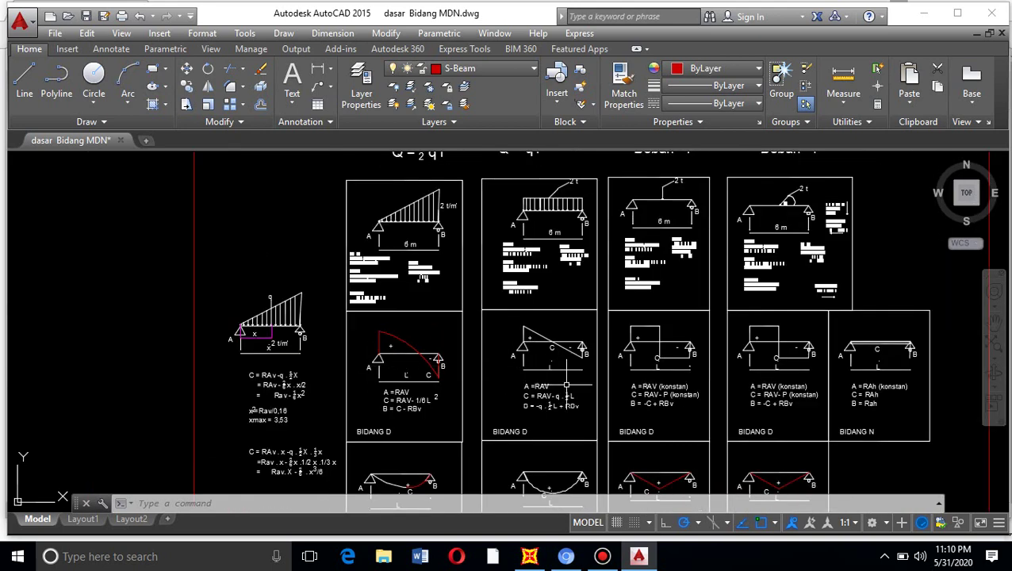
Examine the uniformly loaded beam's shear force diagram and its equations for points A, C and B
scroll(566, 385, "up", 4)
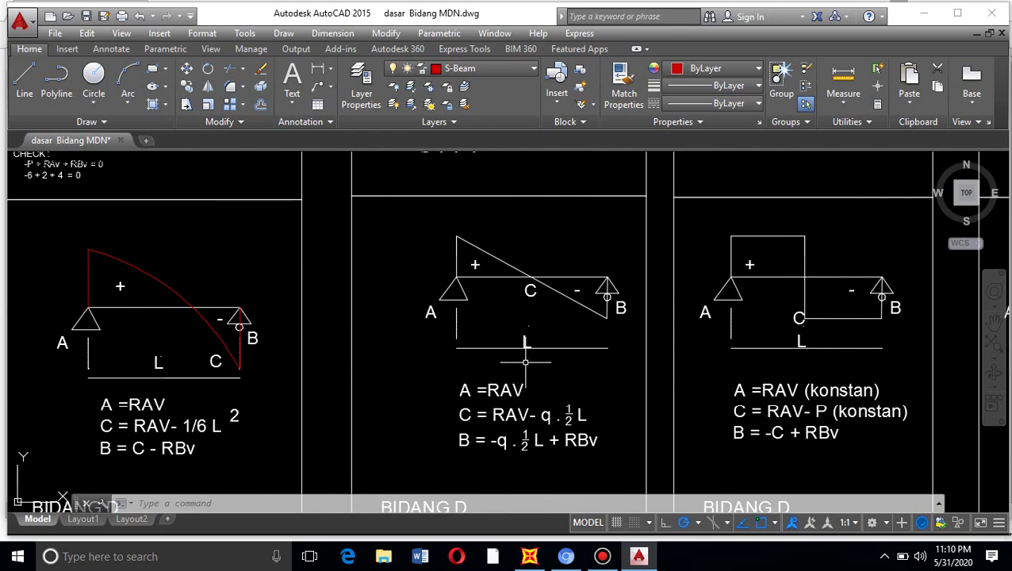
scroll(458, 348, "down", 2)
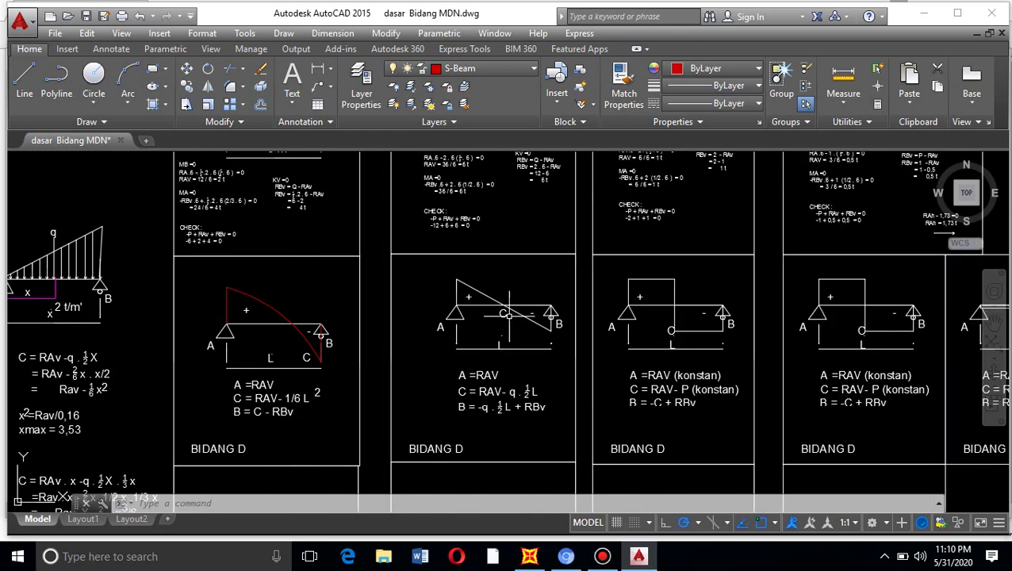
scroll(519, 333, "down", 2)
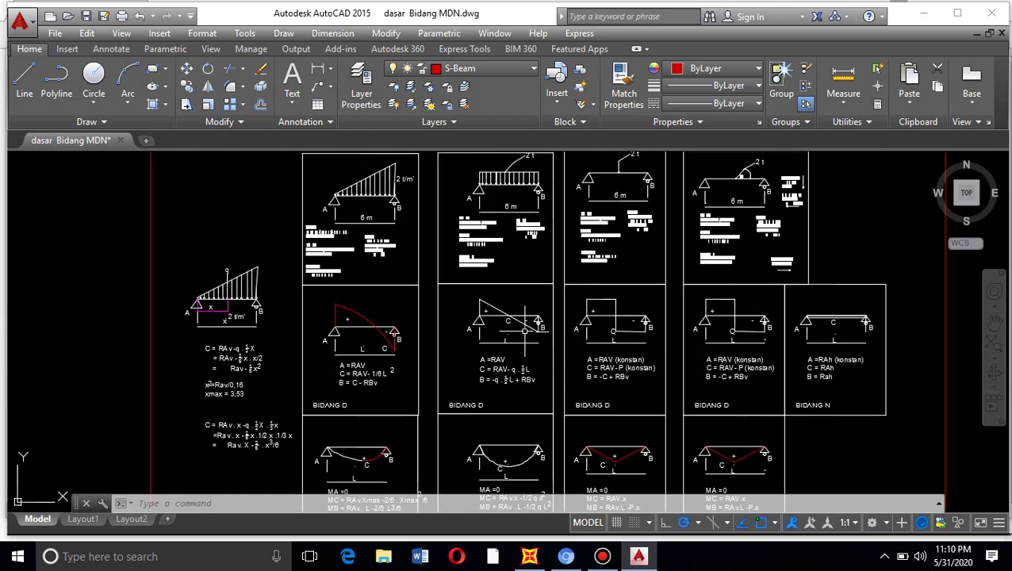
scroll(677, 313, "up", 2)
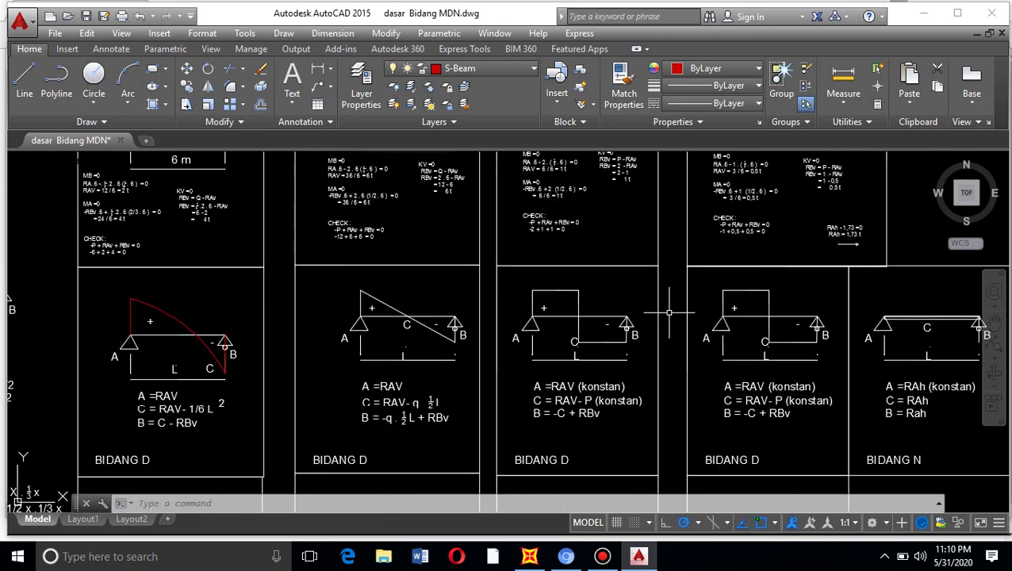
scroll(601, 357, "down", 2)
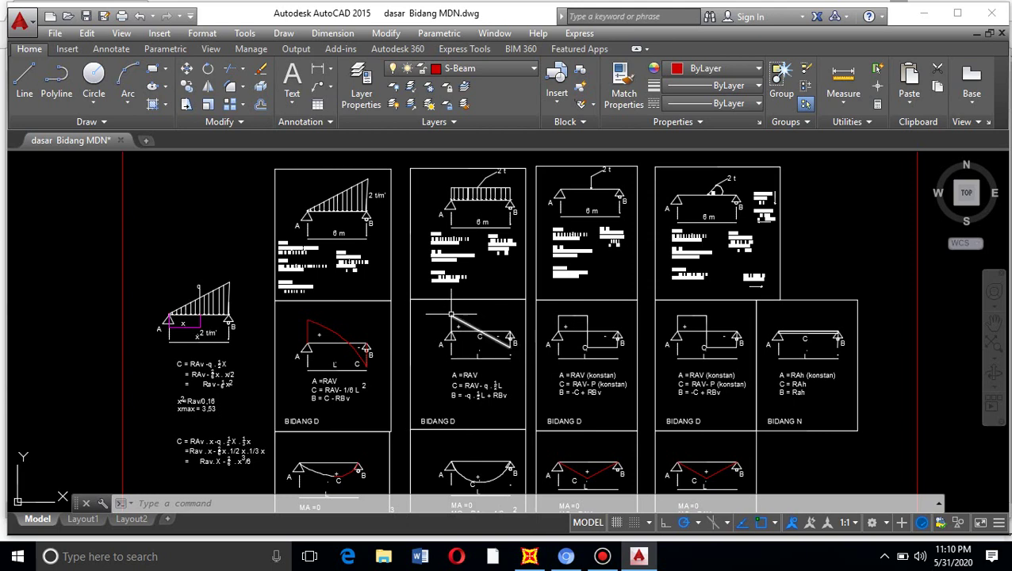
scroll(483, 326, "up", 2)
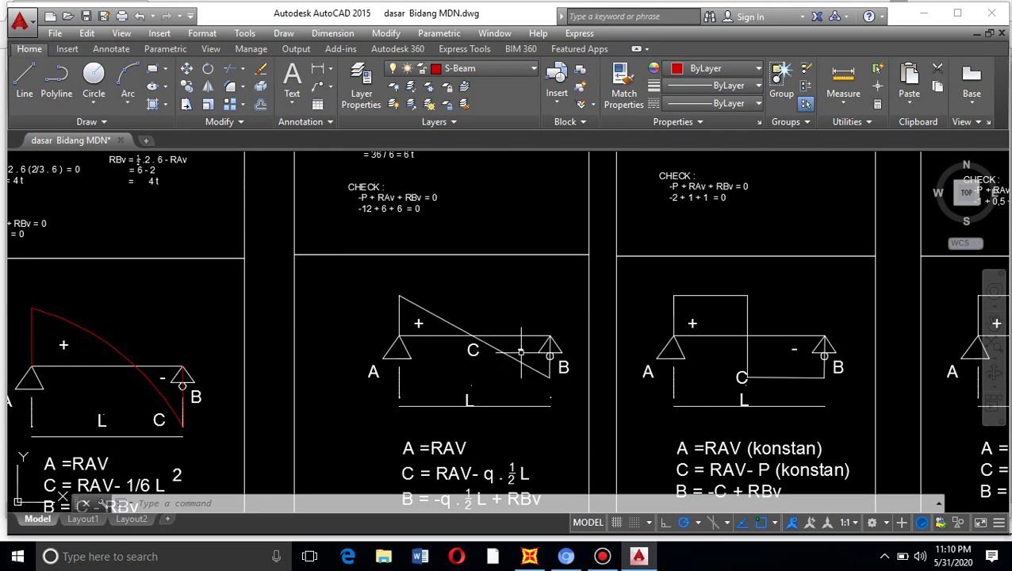
scroll(434, 305, "down", 3)
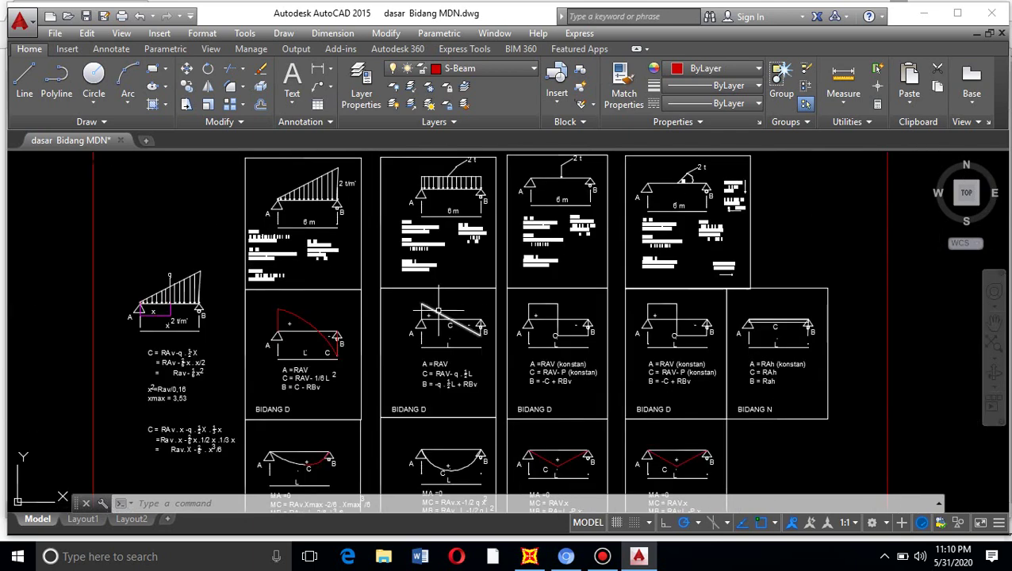
scroll(373, 266, "down", 2)
scroll(338, 261, "up", 2)
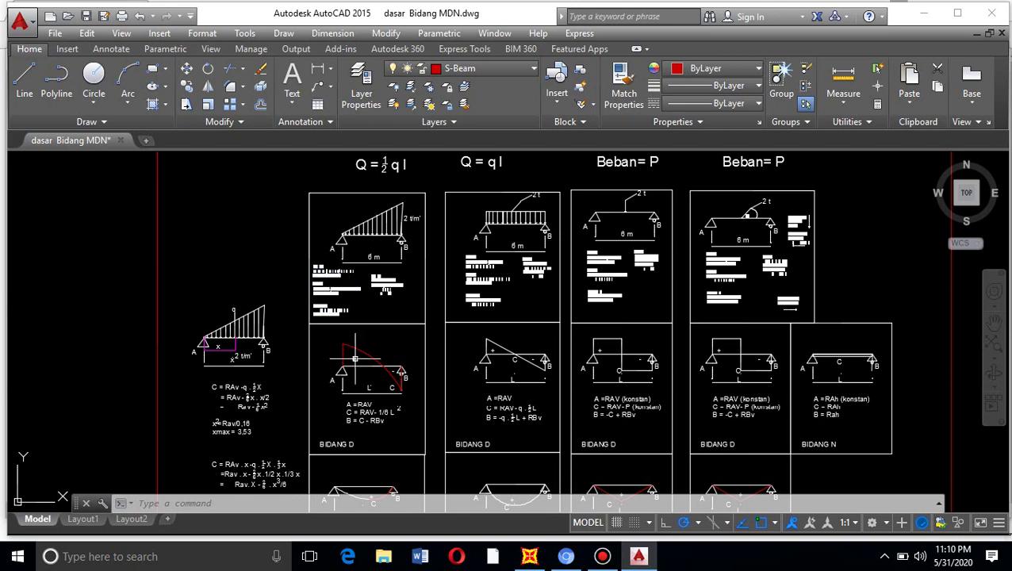
Compare the shear force diagrams of the triangular-load beam and the beam with the vertical midspan point load
scroll(355, 359, "up", 2)
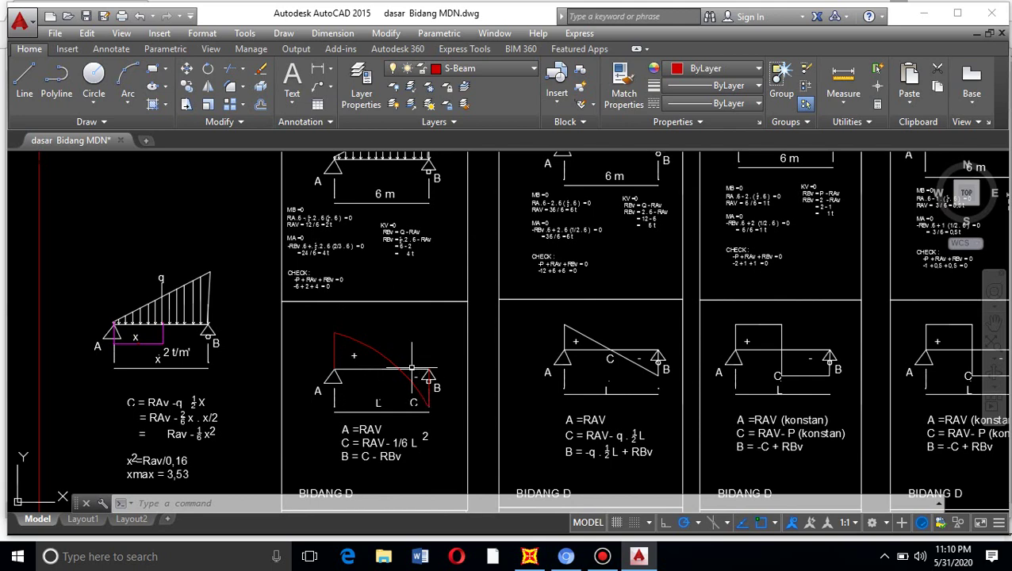
scroll(346, 337, "down", 4)
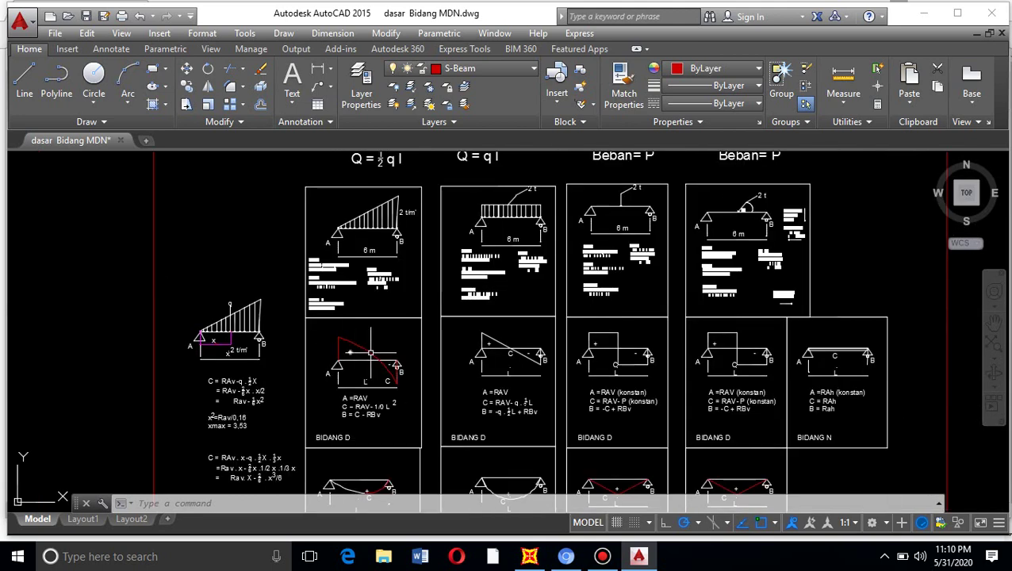
scroll(560, 274, "up", 2)
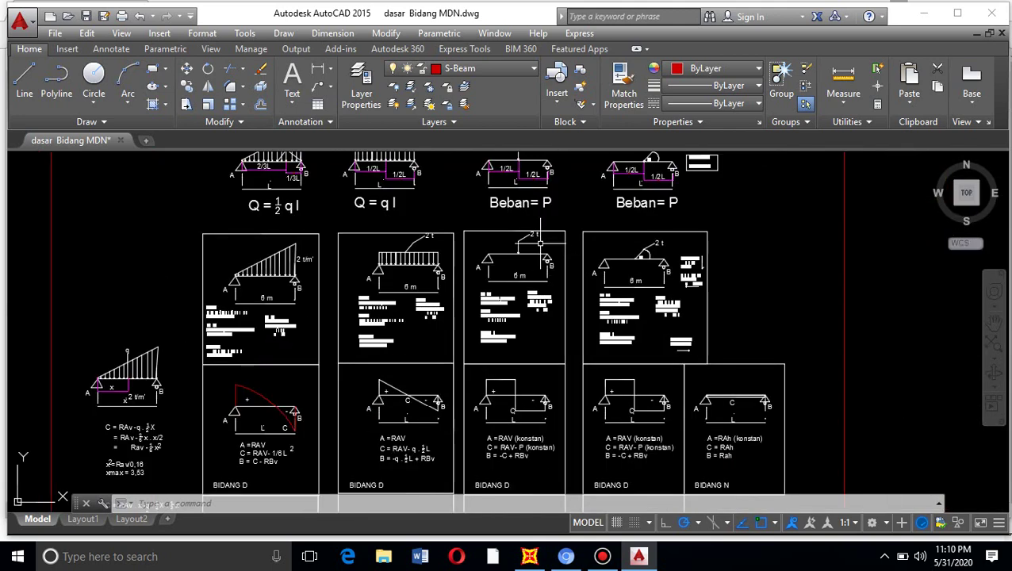
scroll(531, 414, "up", 2)
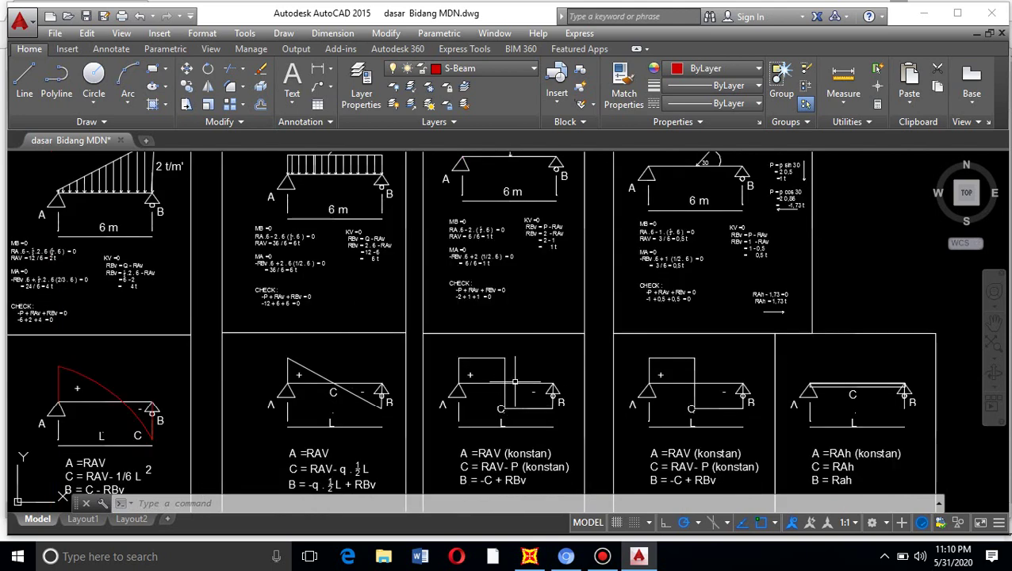
scroll(518, 395, "up", 2)
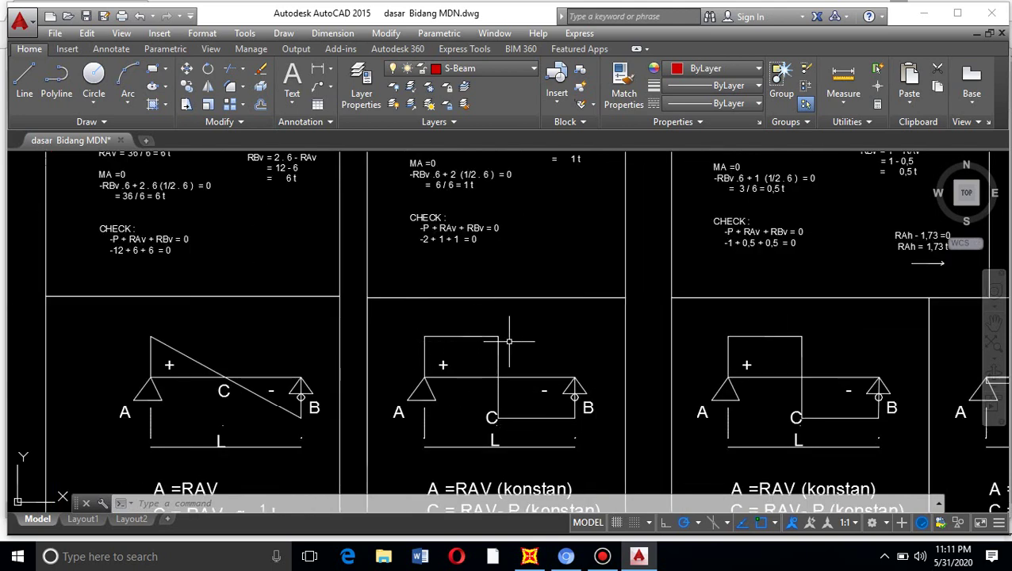
scroll(520, 418, "down", 2)
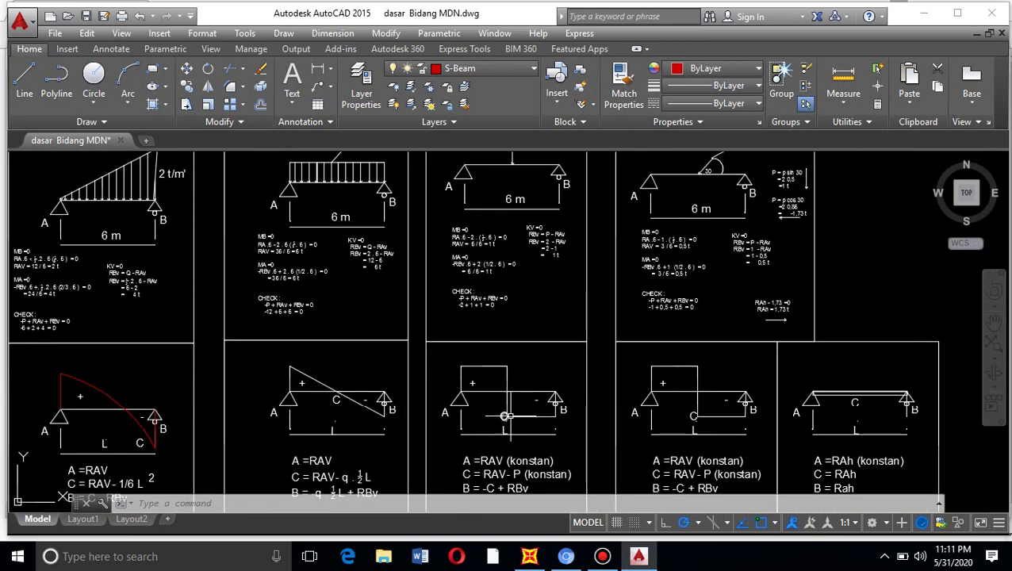
scroll(555, 406, "down", 2)
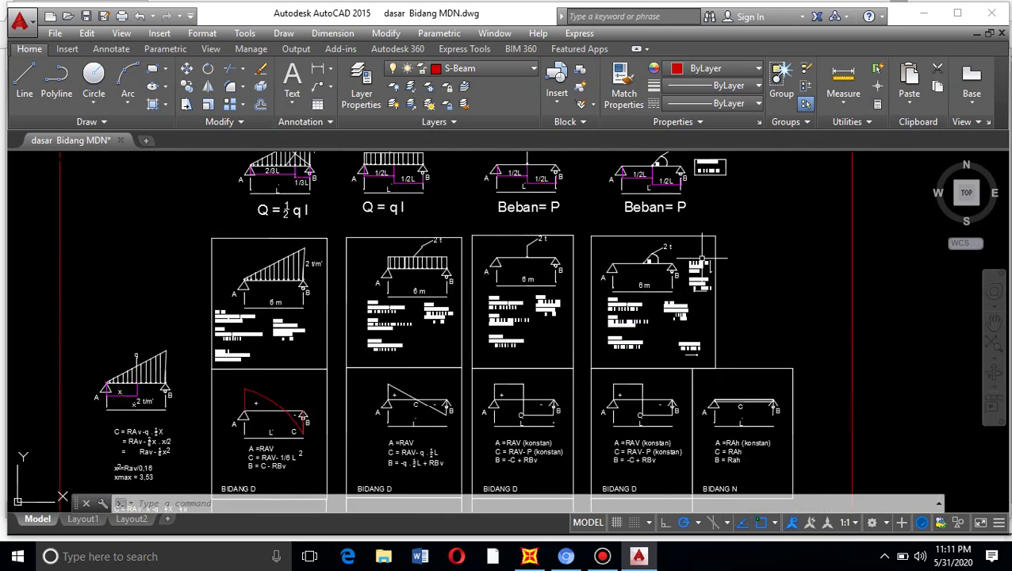
Examine the inclined-load beam's horizontal reaction and its normal force diagram (BIDANG N) with the RAh equations
scroll(702, 258, "up", 2)
scroll(583, 246, "down", 2)
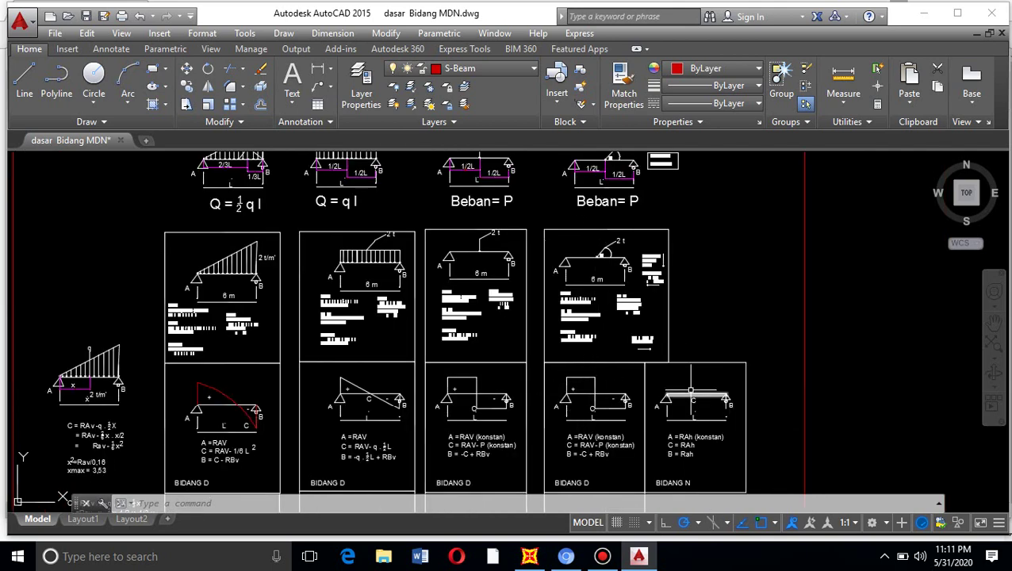
scroll(637, 273, "up", 4)
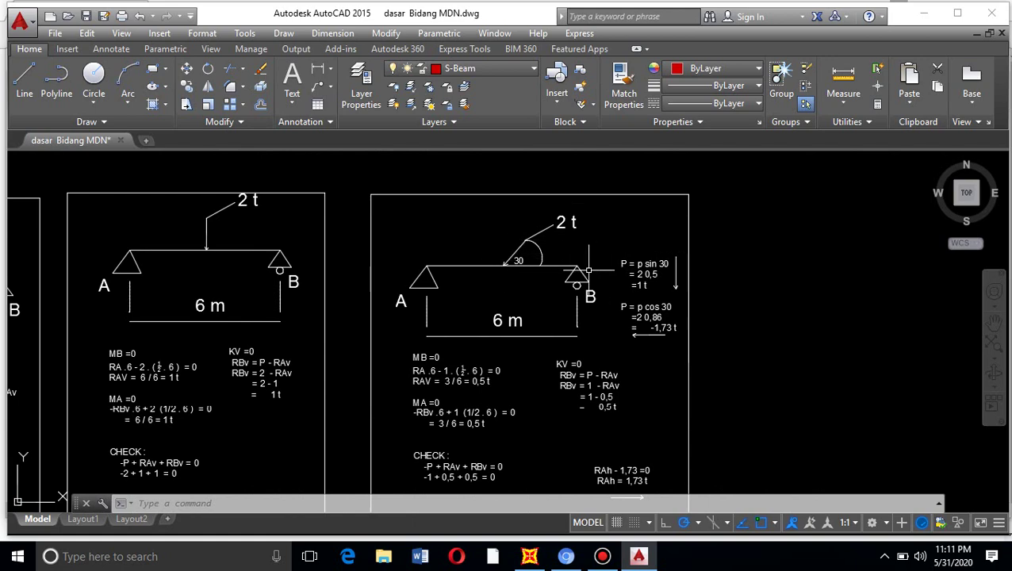
scroll(588, 269, "down", 4)
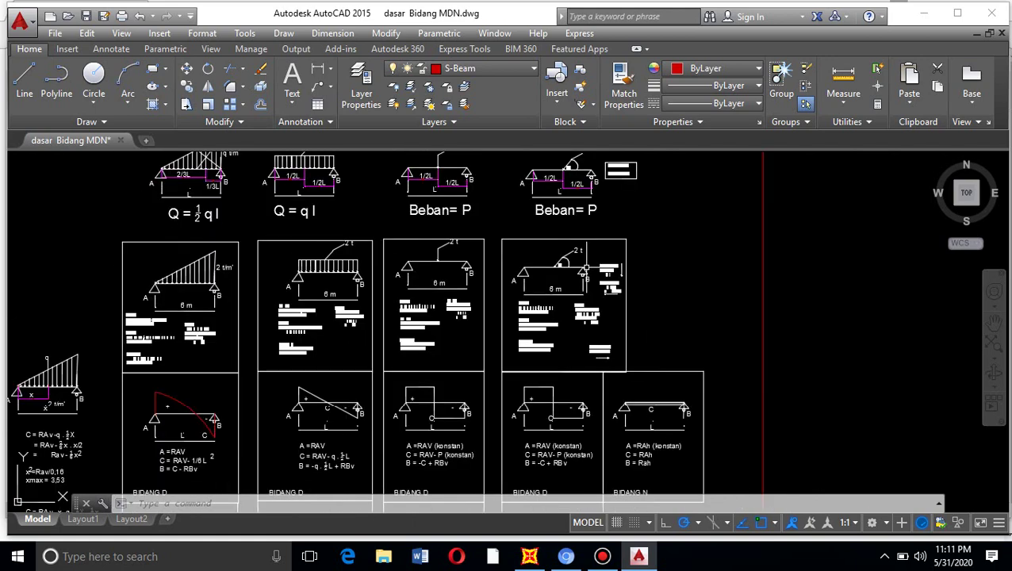
scroll(588, 270, "down", 1)
scroll(630, 400, "up", 5)
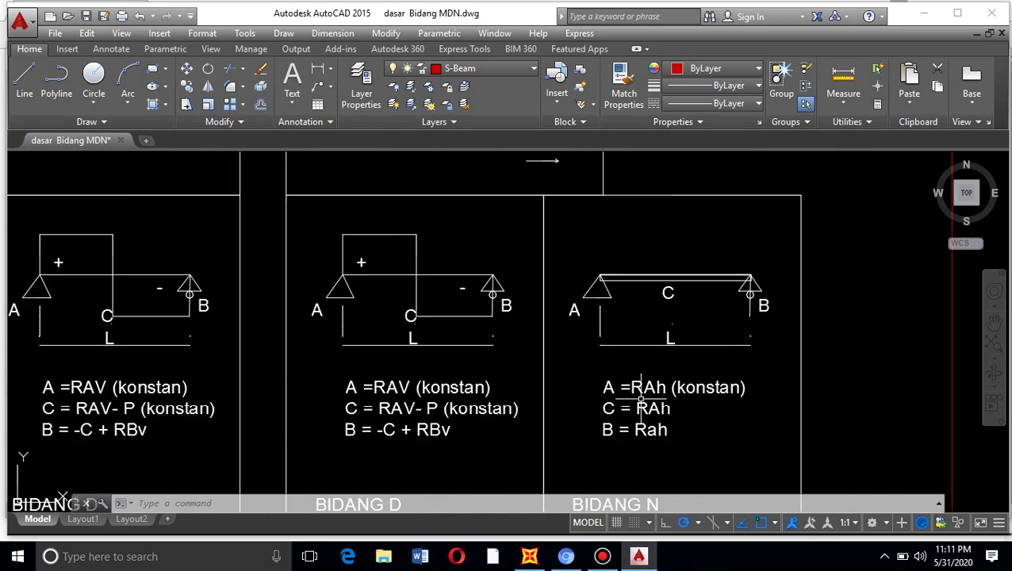
scroll(702, 284, "down", 4)
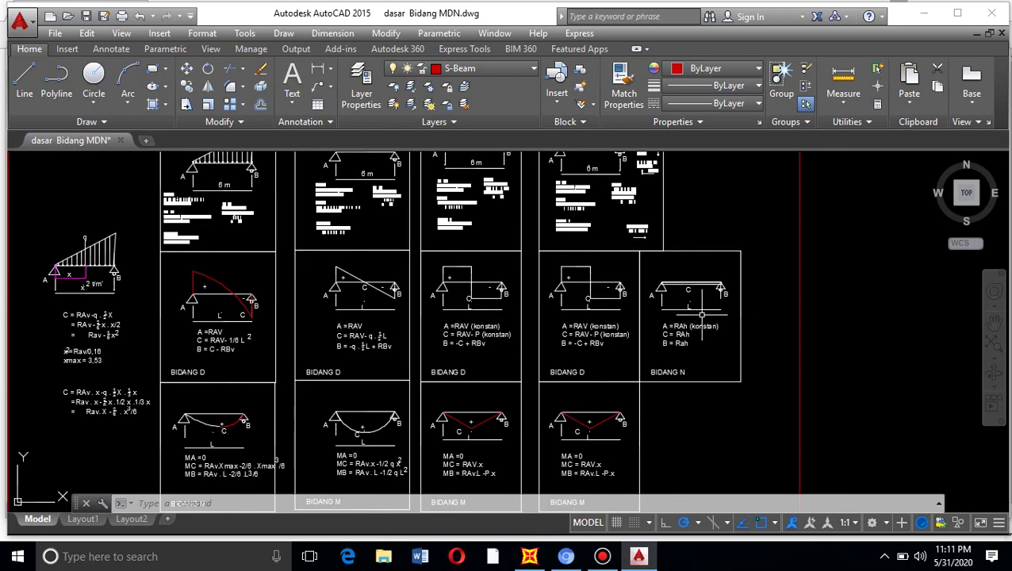
scroll(702, 292, "up", 3)
scroll(701, 298, "down", 5)
scroll(701, 304, "up", 2)
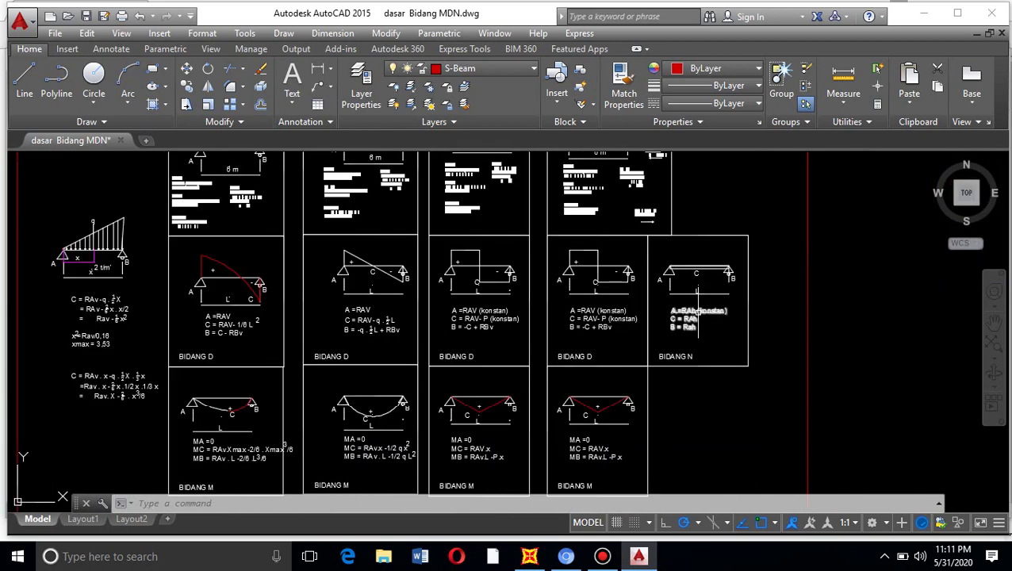
Examine the uniformly loaded beam's bending moment diagram (BIDANG M) and its MA, MC and MB equations
scroll(666, 292, "down", 2)
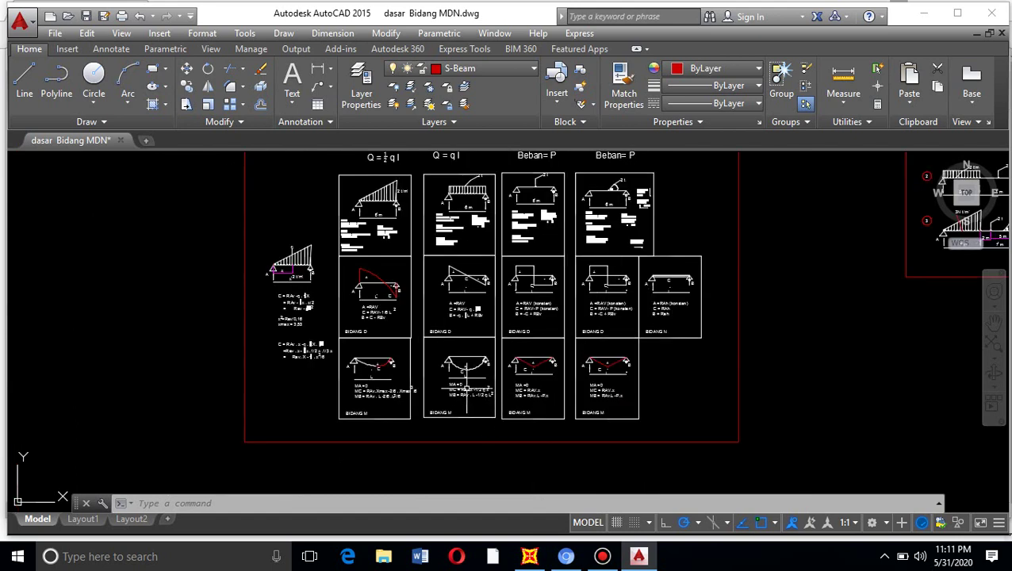
scroll(418, 384, "up", 2)
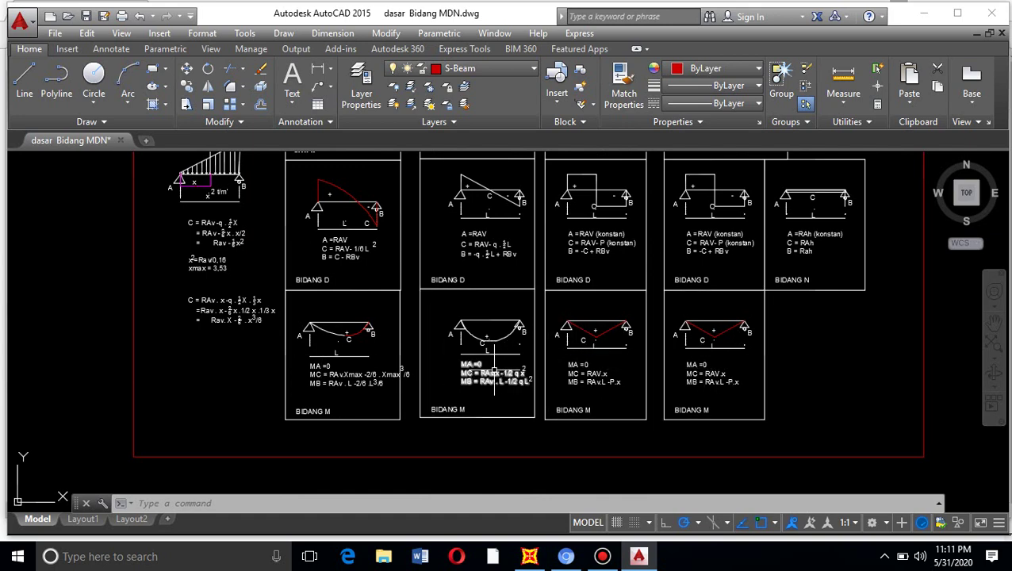
scroll(494, 373, "up", 2)
scroll(493, 373, "up", 2)
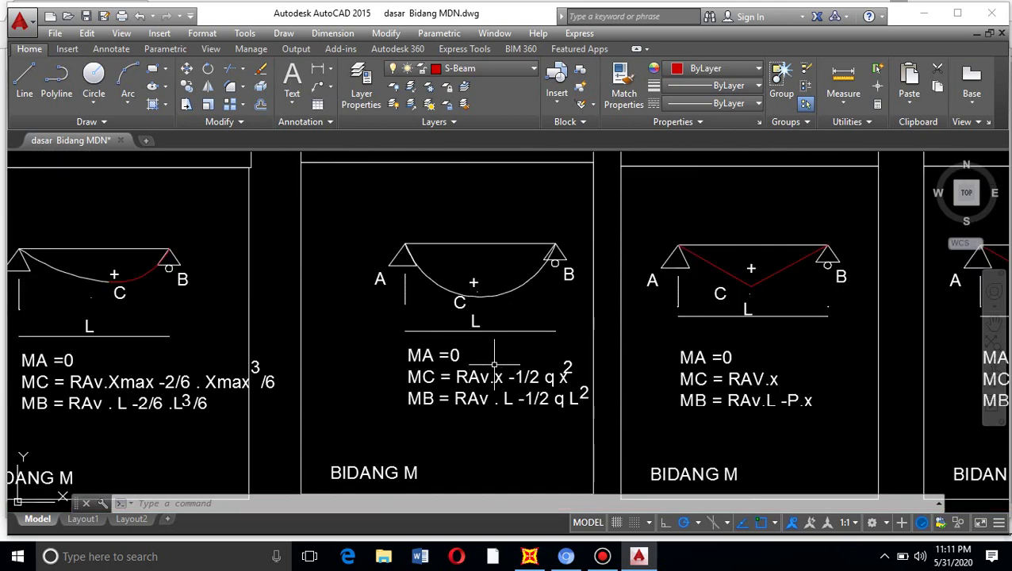
scroll(500, 361, "down", 3)
scroll(514, 335, "down", 3)
scroll(514, 333, "down", 2)
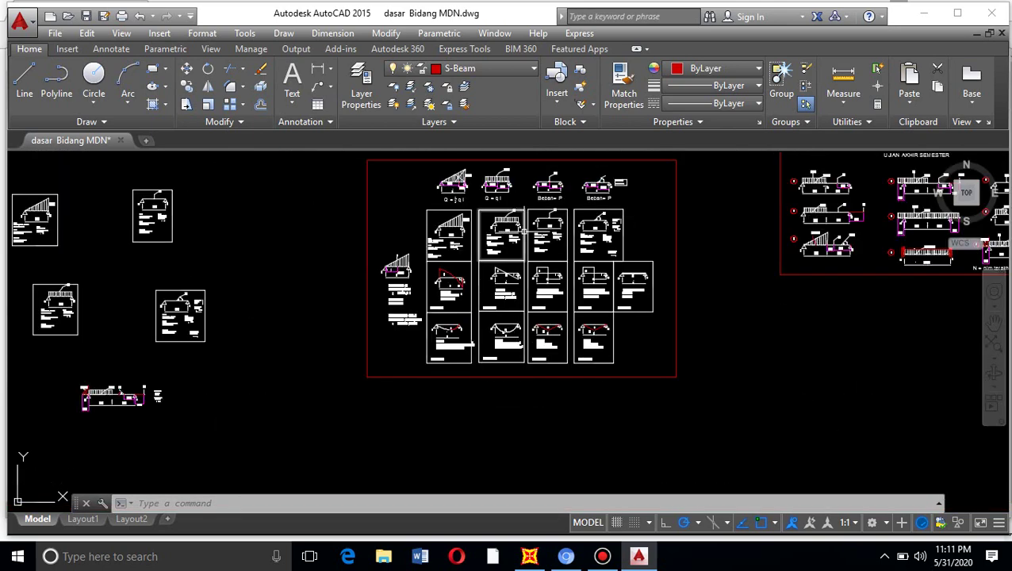
Compare the bending moment diagrams and equations of the uniformly loaded beam and the triangular-load beam
scroll(504, 217, "up", 5)
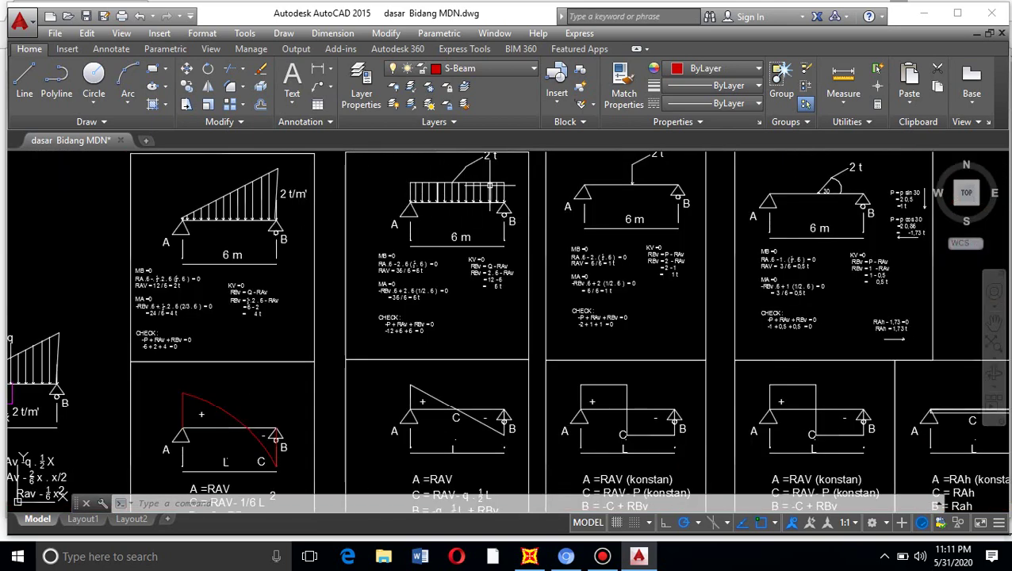
scroll(456, 198, "down", 4)
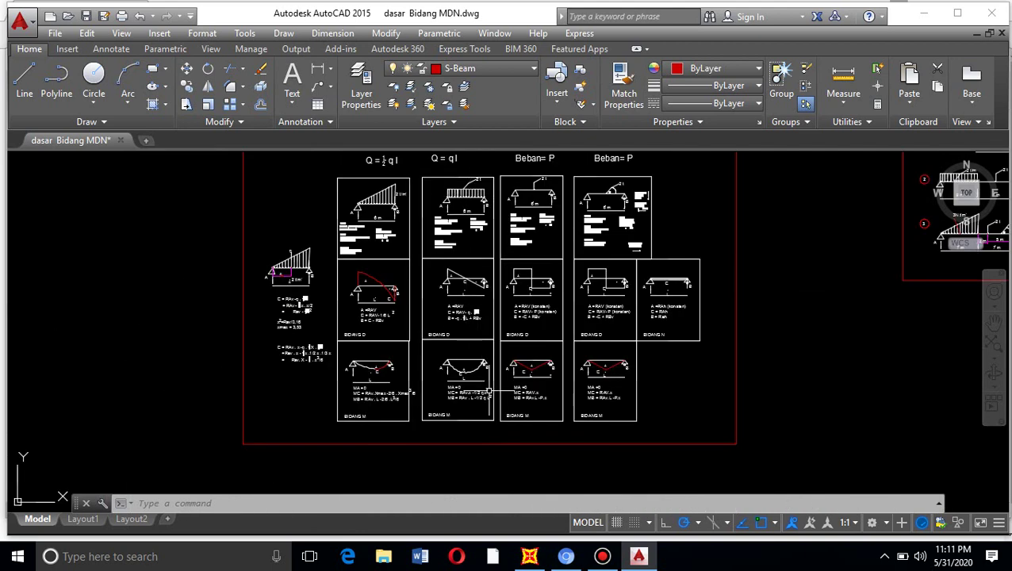
scroll(488, 389, "up", 4)
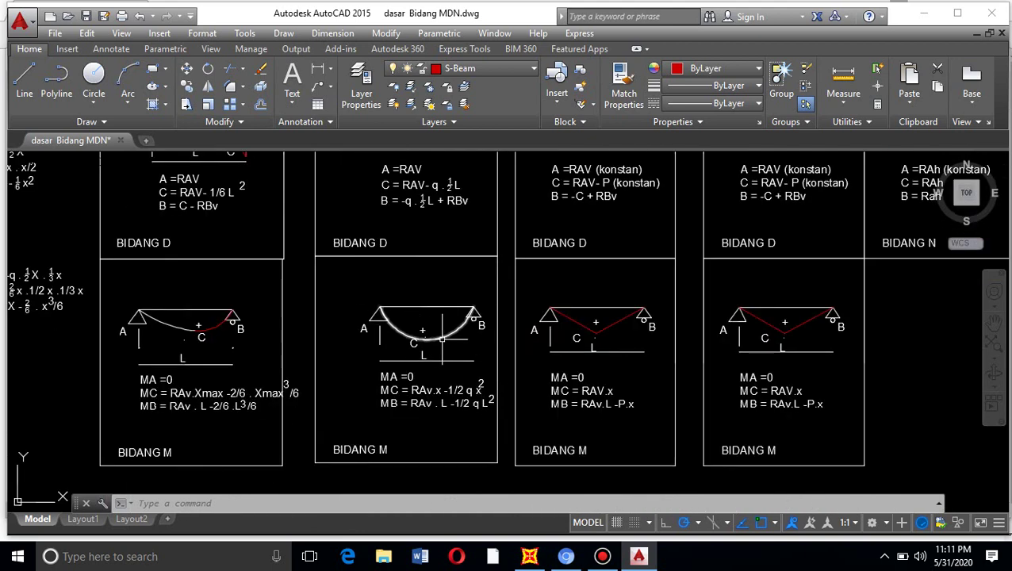
scroll(458, 328, "down", 4)
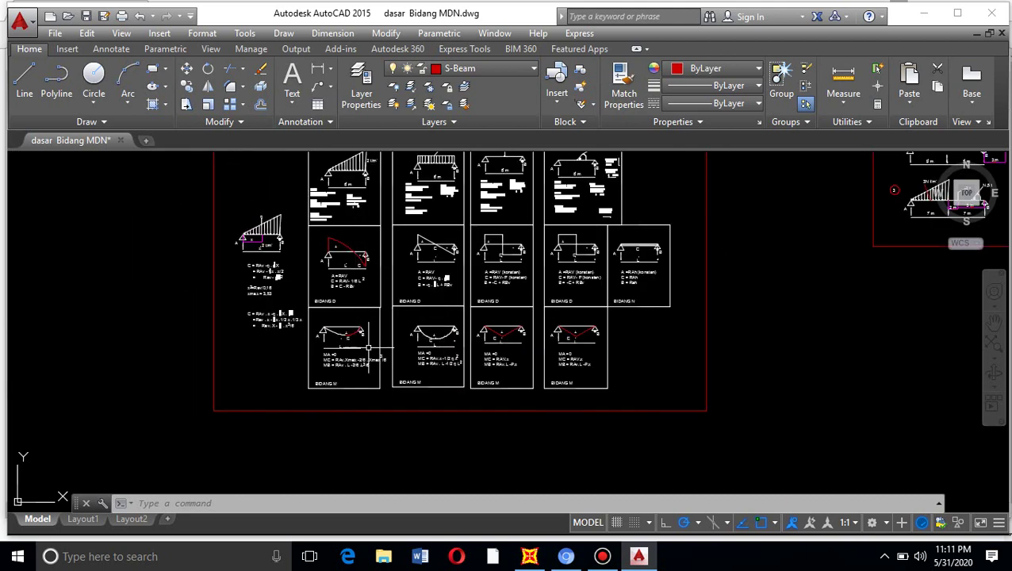
scroll(356, 343, "up", 4)
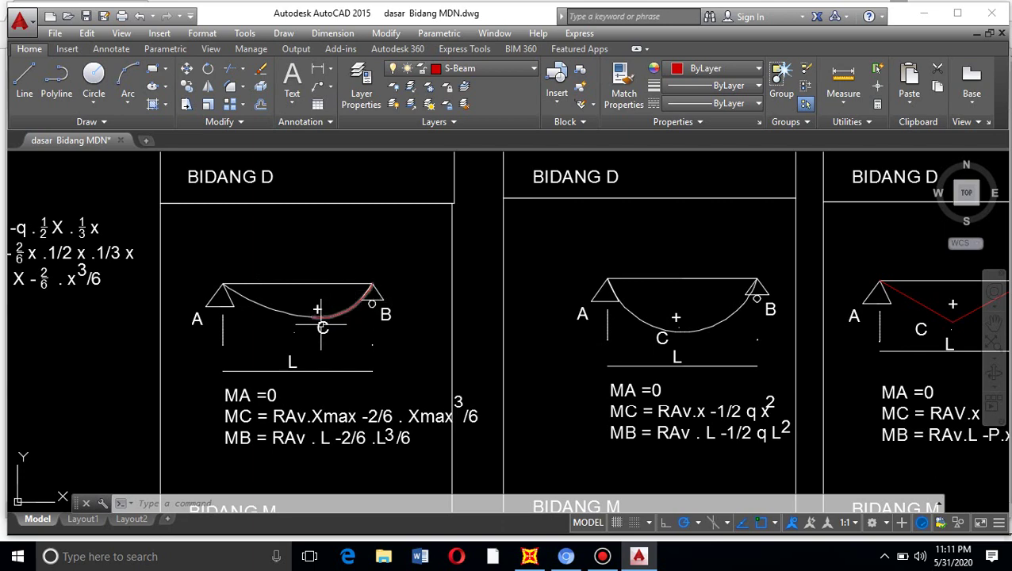
scroll(321, 322, "down", 4)
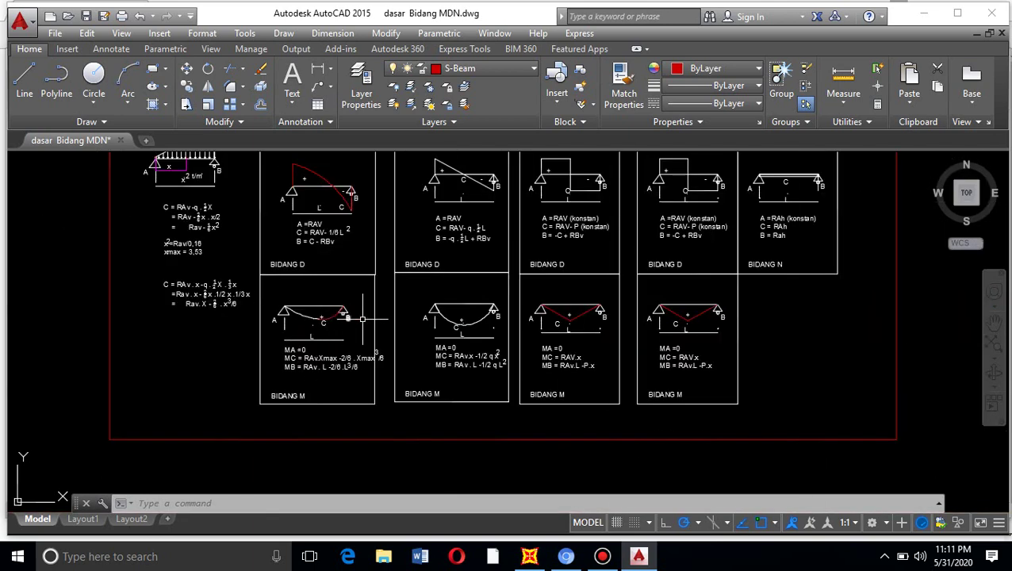
Examine the bending moment diagram (BIDANG M) of the beam with the vertical midspan point load and its MA, MC and MB equations
scroll(547, 302, "down", 3)
scroll(561, 292, "up", 3)
scroll(560, 292, "up", 4)
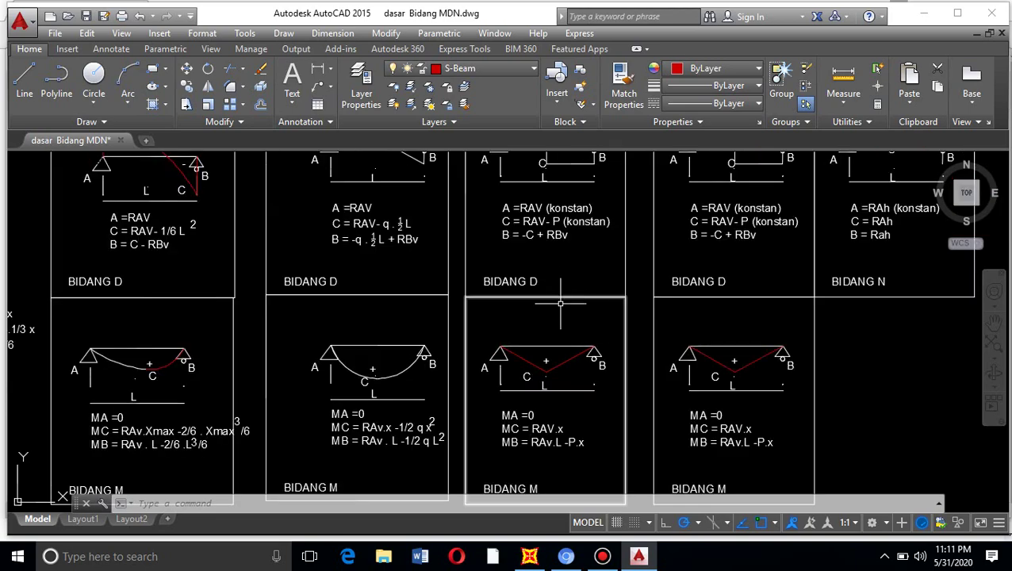
scroll(553, 294, "down", 7)
scroll(562, 162, "up", 2)
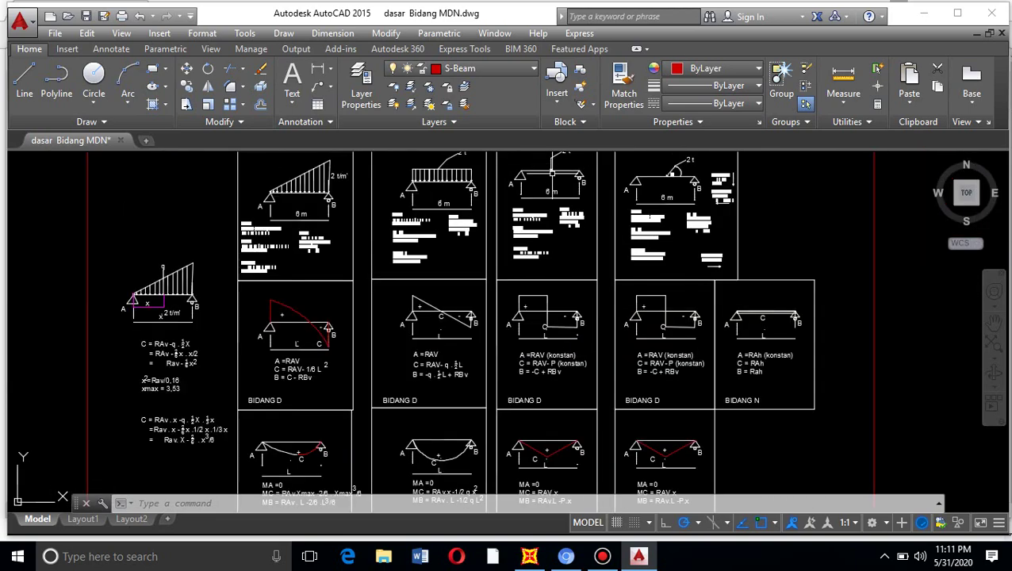
scroll(563, 181, "down", 2)
scroll(562, 349, "up", 8)
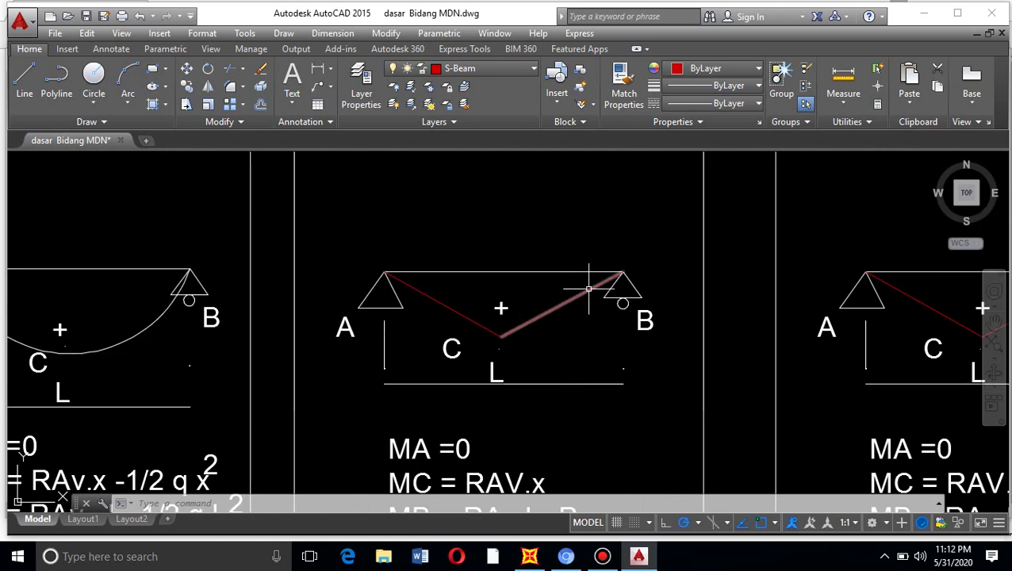
scroll(474, 321, "down", 4)
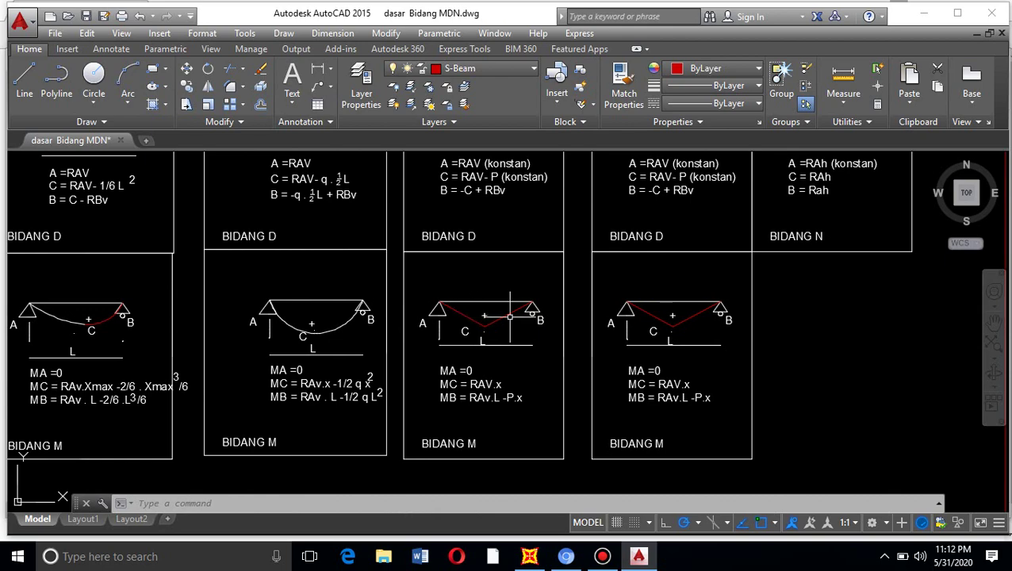
scroll(660, 324, "down", 4)
scroll(659, 341, "down", 2)
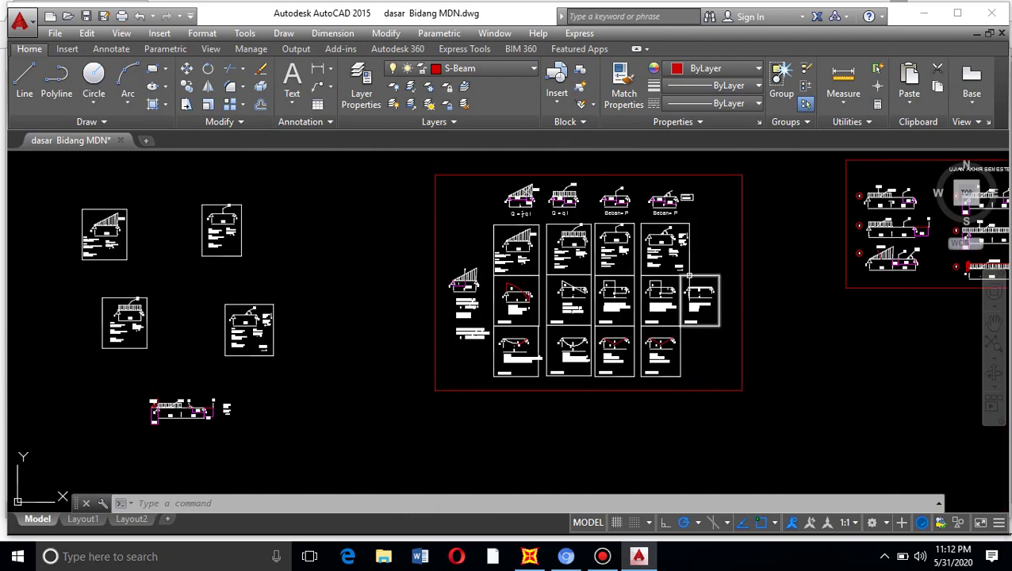
Compare the inclined-load beam's force components and reactions with its bending moment diagram and MA, MC and MB equations
scroll(706, 219, "up", 3)
scroll(649, 236, "up", 4)
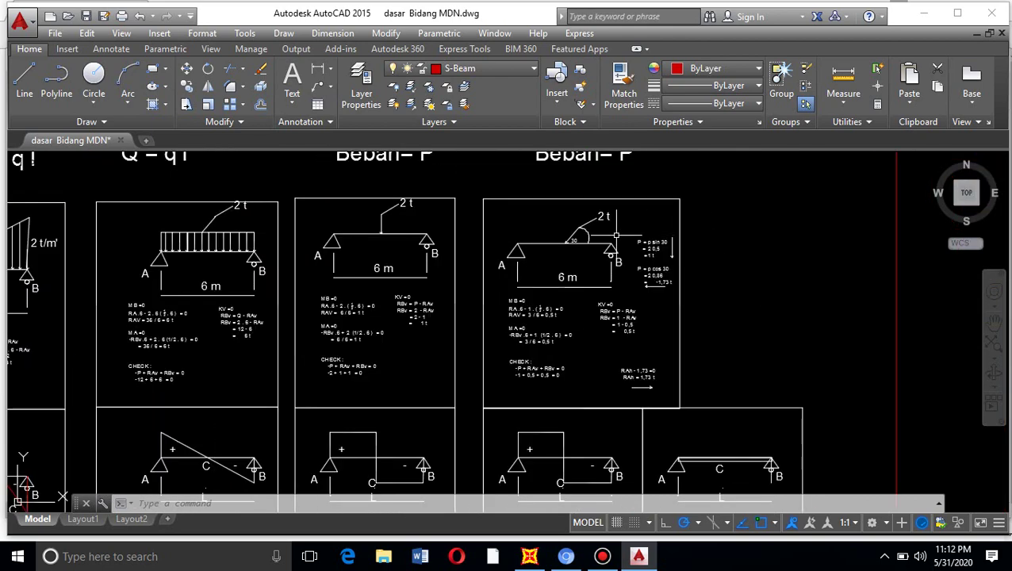
scroll(603, 229, "up", 2)
scroll(591, 228, "down", 4)
scroll(536, 394, "up", 6)
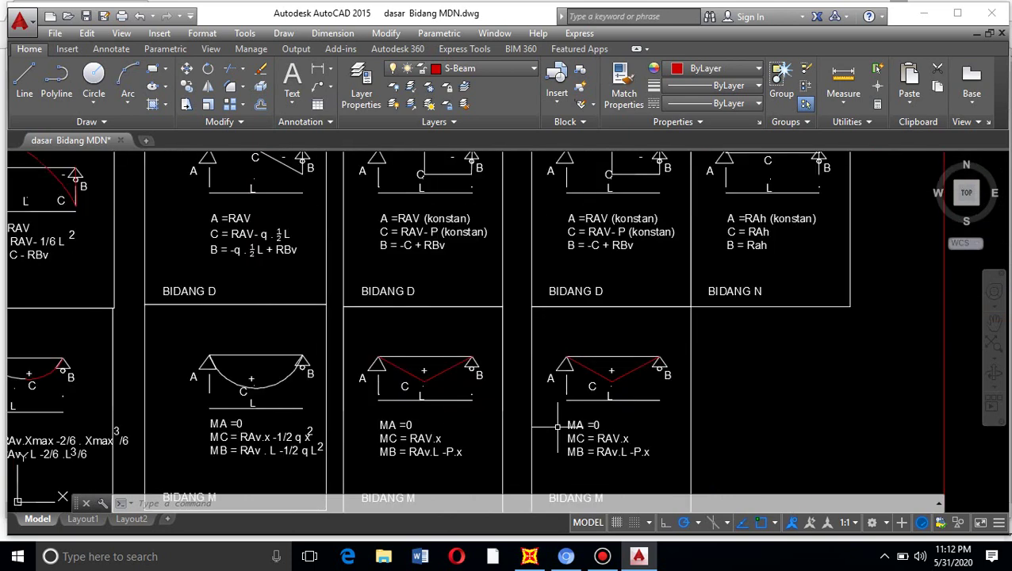
scroll(622, 357, "down", 3)
scroll(622, 357, "down", 3)
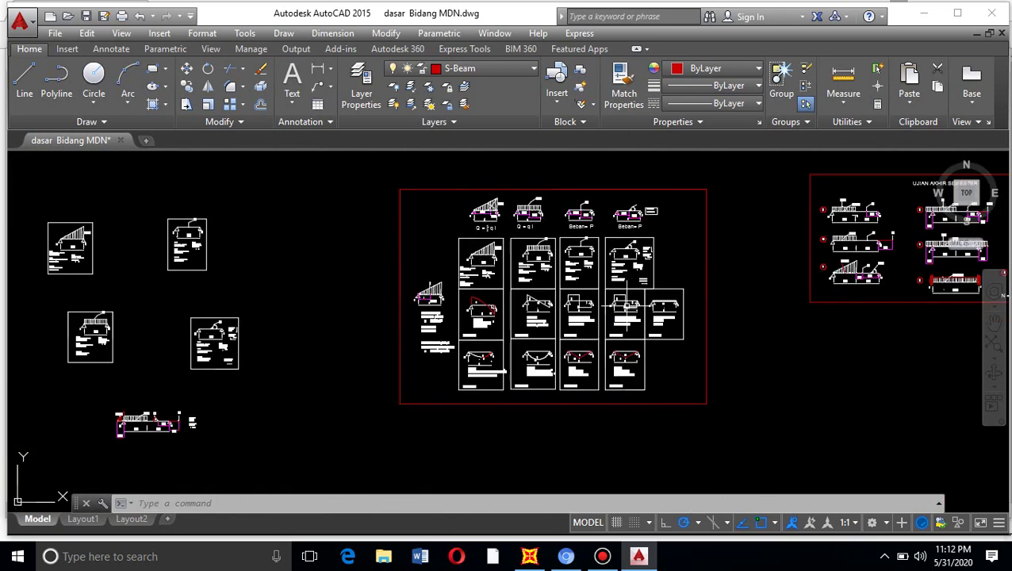
Review the four separate beam reaction calculations, ending on the uniformly loaded 6 m beam
scroll(648, 311, "down", 4)
scroll(433, 285, "up", 8)
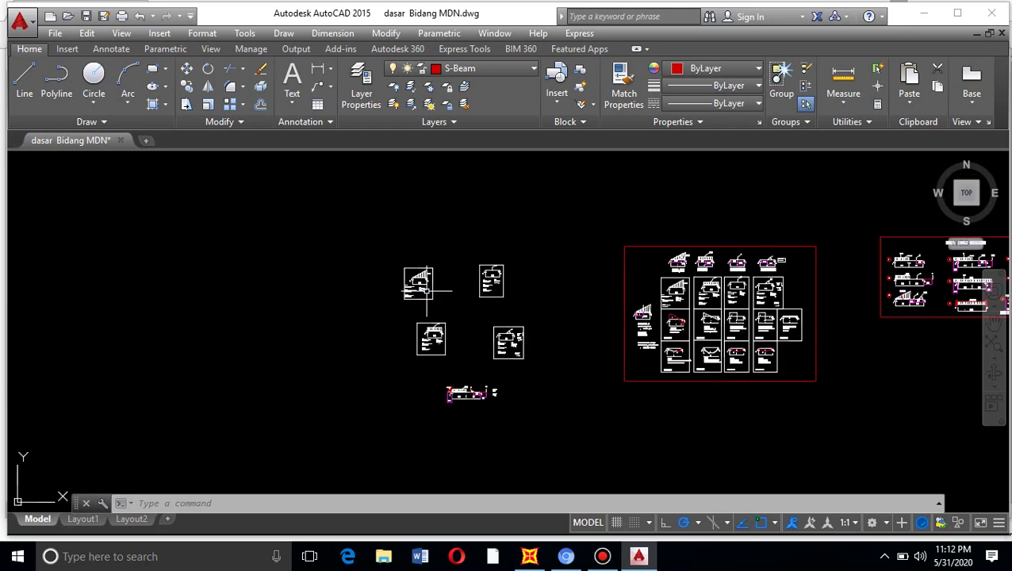
scroll(414, 270, "down", 4)
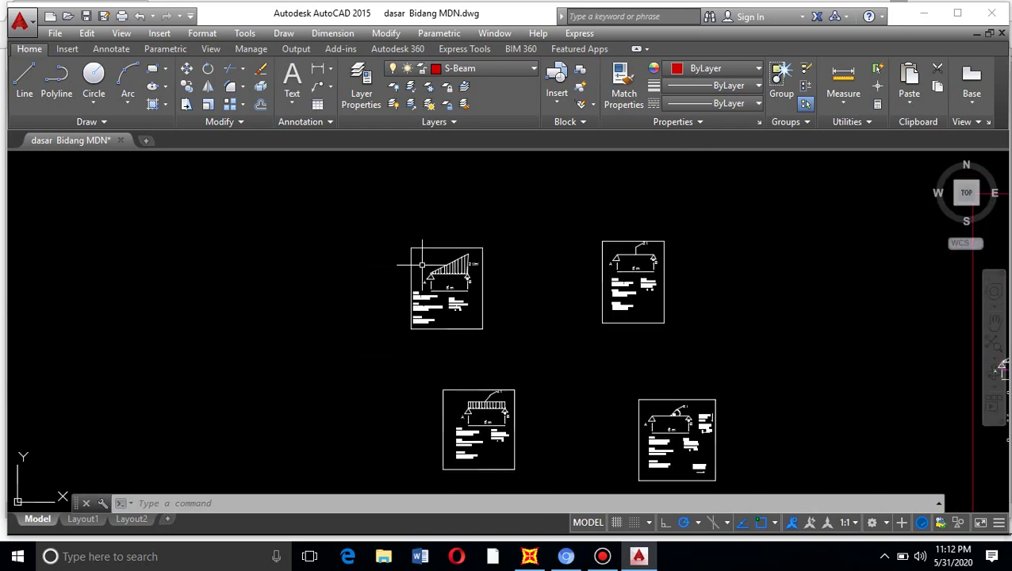
scroll(407, 279, "up", 4)
scroll(438, 282, "down", 5)
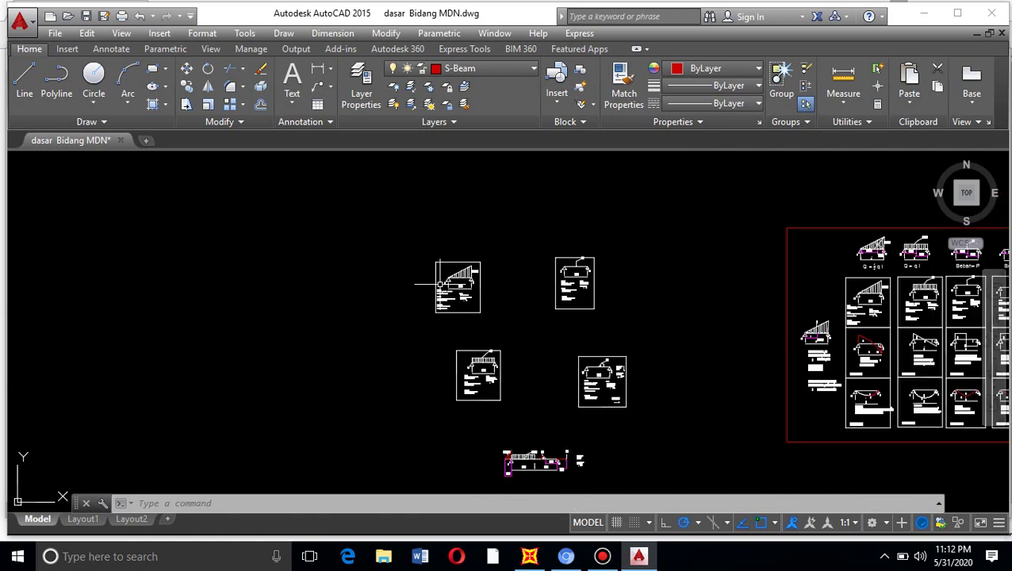
scroll(523, 406, "up", 2)
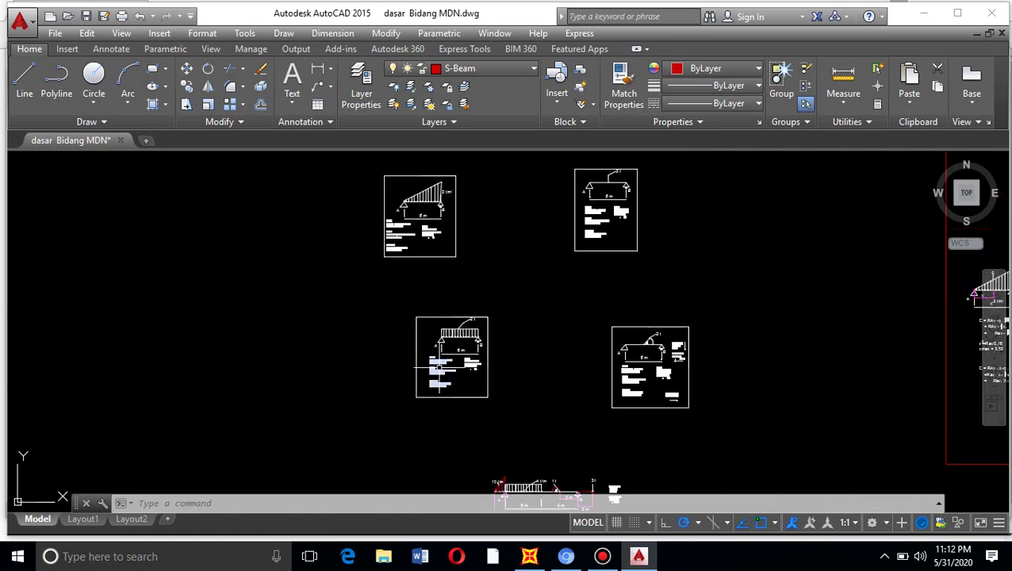
scroll(413, 349, "up", 6)
scroll(634, 288, "down", 2)
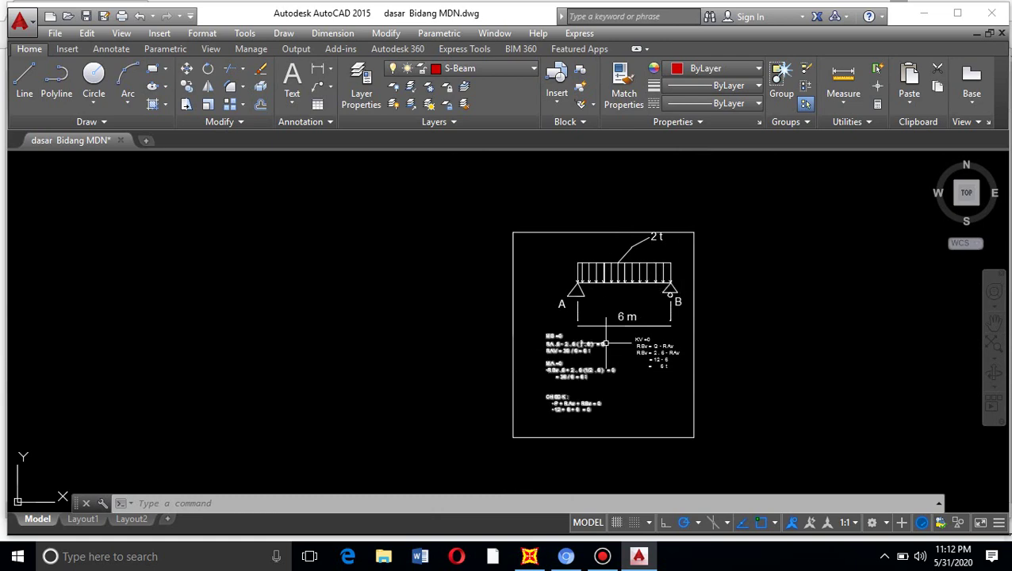
Switch to SAP2000
left_click(530, 557)
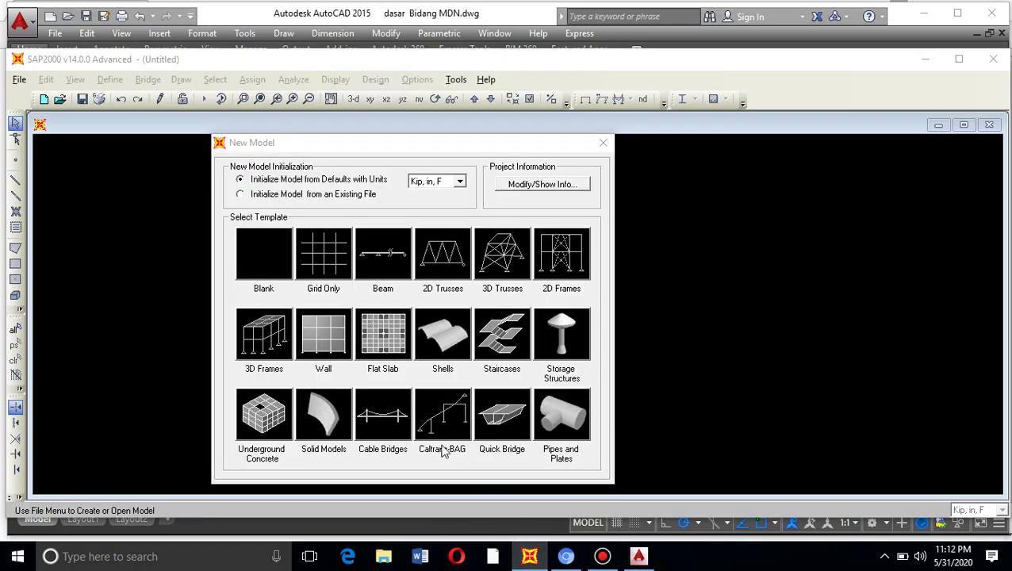
left_click(384, 255)
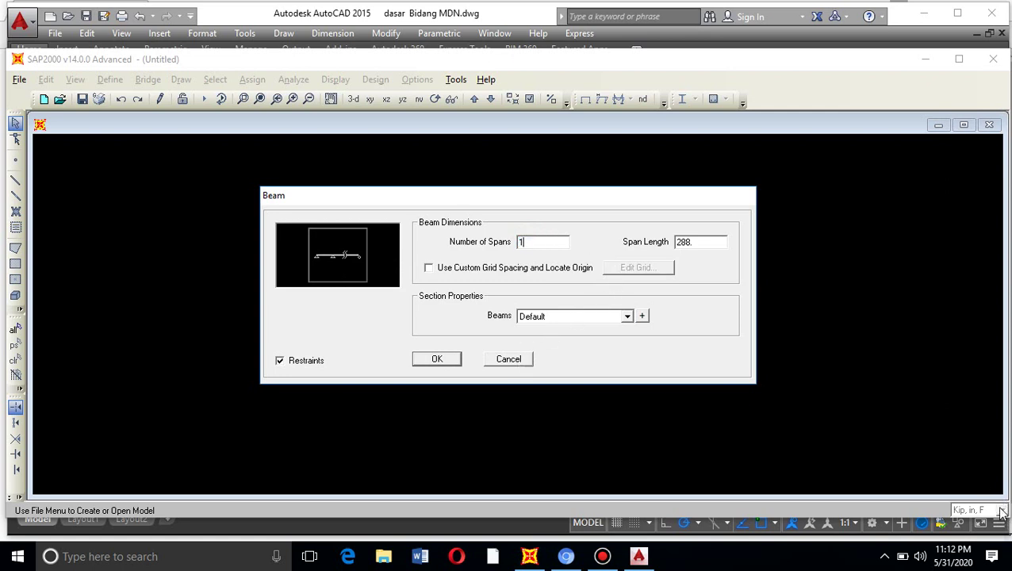
left_click(508, 359)
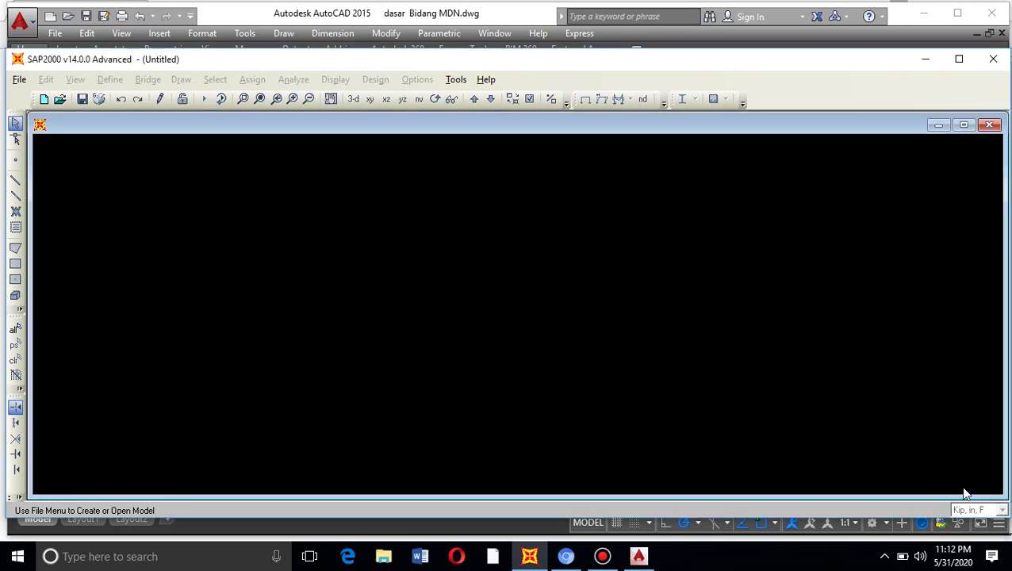
left_click(991, 61)
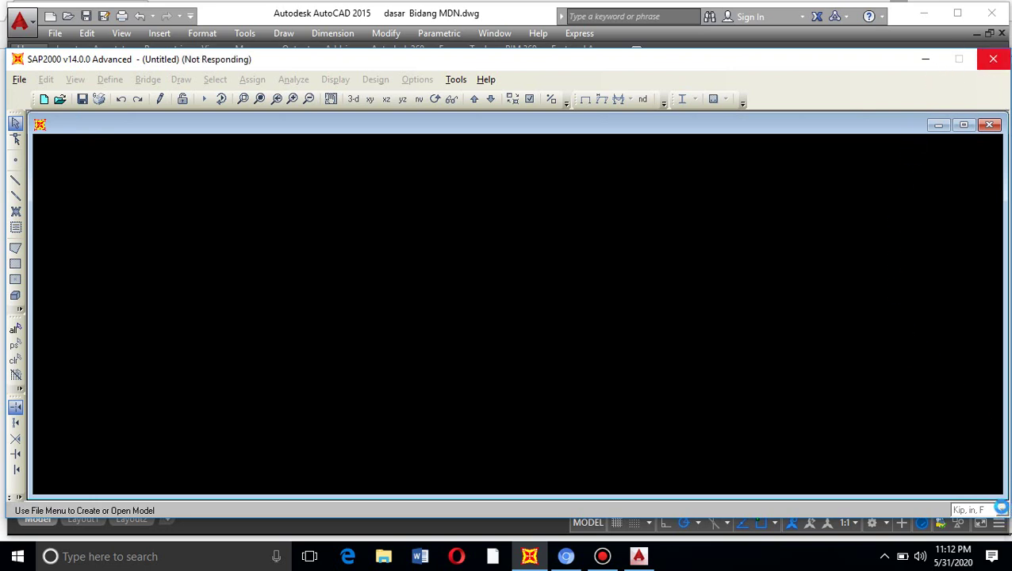
Set the program units to Tonf, m, C
left_click(1004, 512)
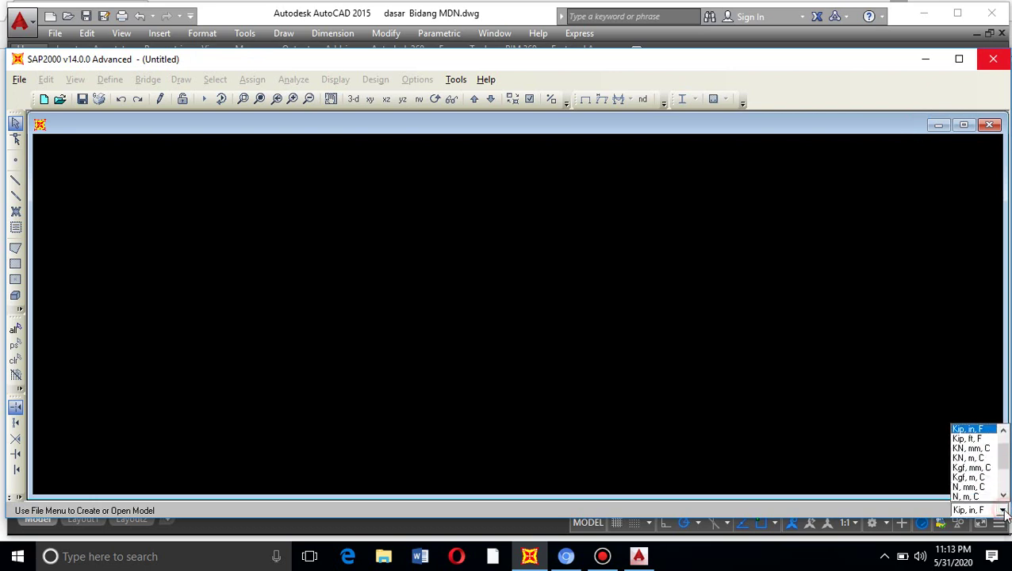
left_click(1007, 447)
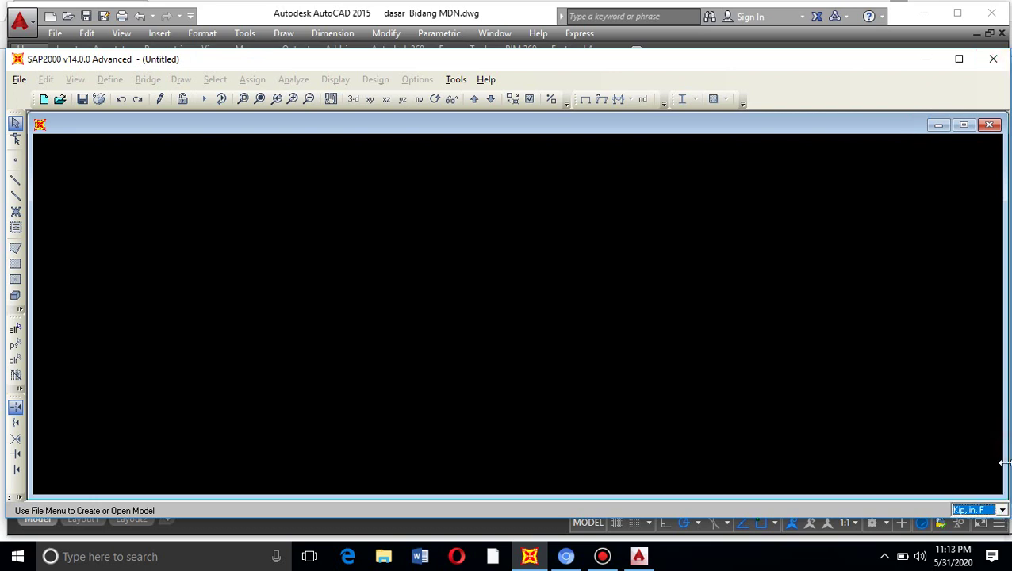
left_click(1003, 512)
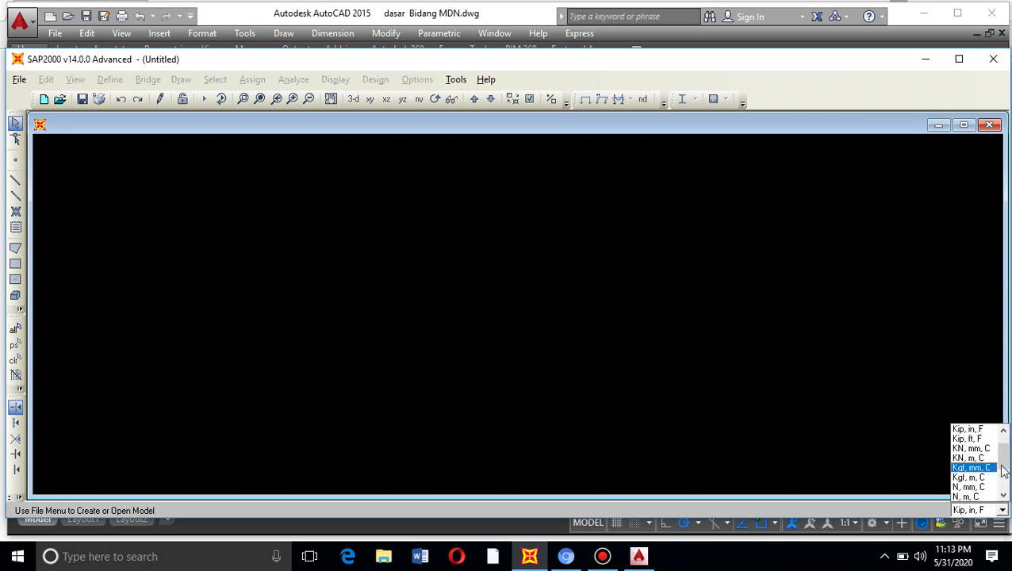
left_click_drag(1006, 457, 1006, 475)
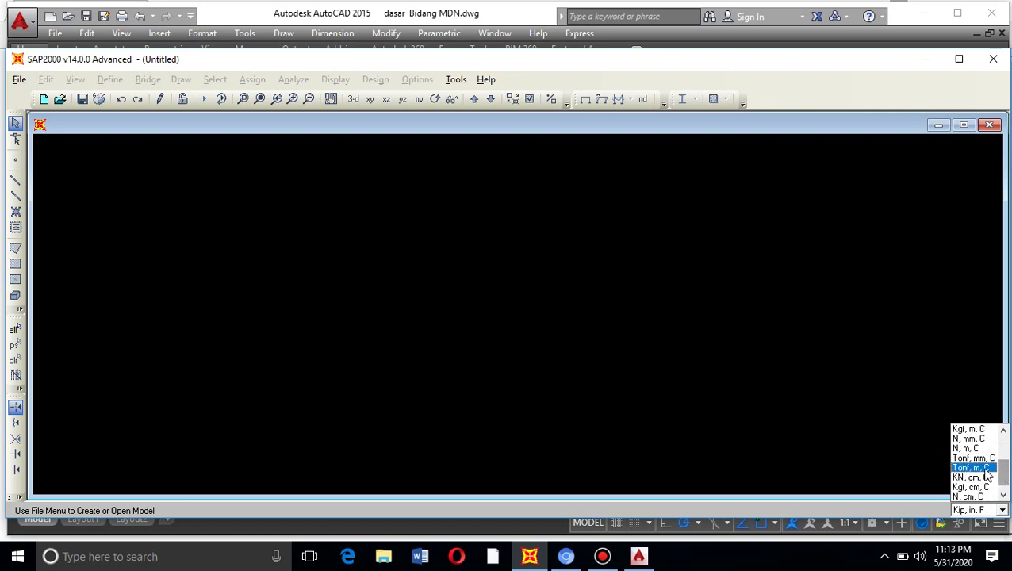
left_click(974, 468)
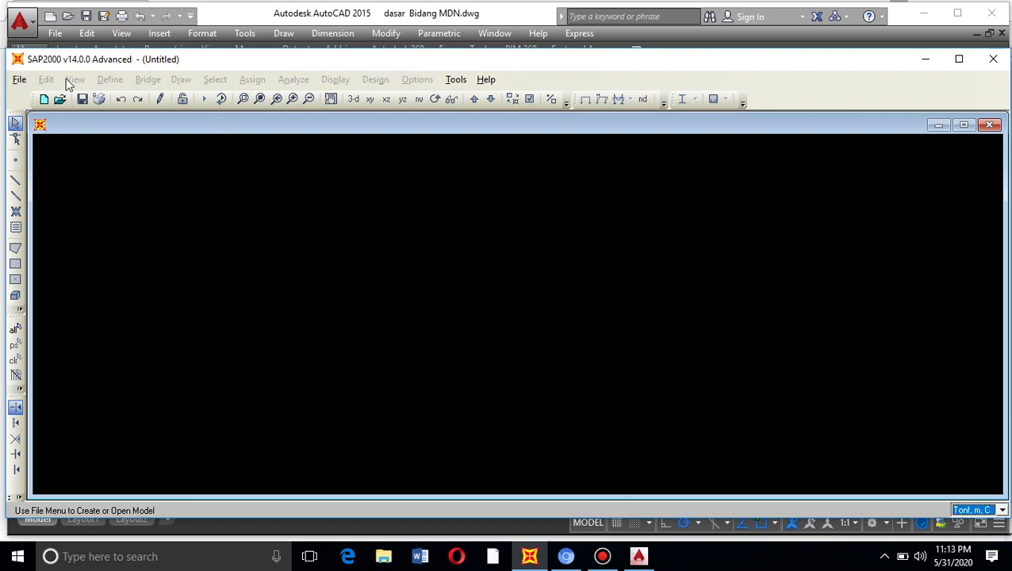
Create a new model from the Beam template with 1 span of 6 m, keeping only the X-Z plane view open
left_click(19, 79)
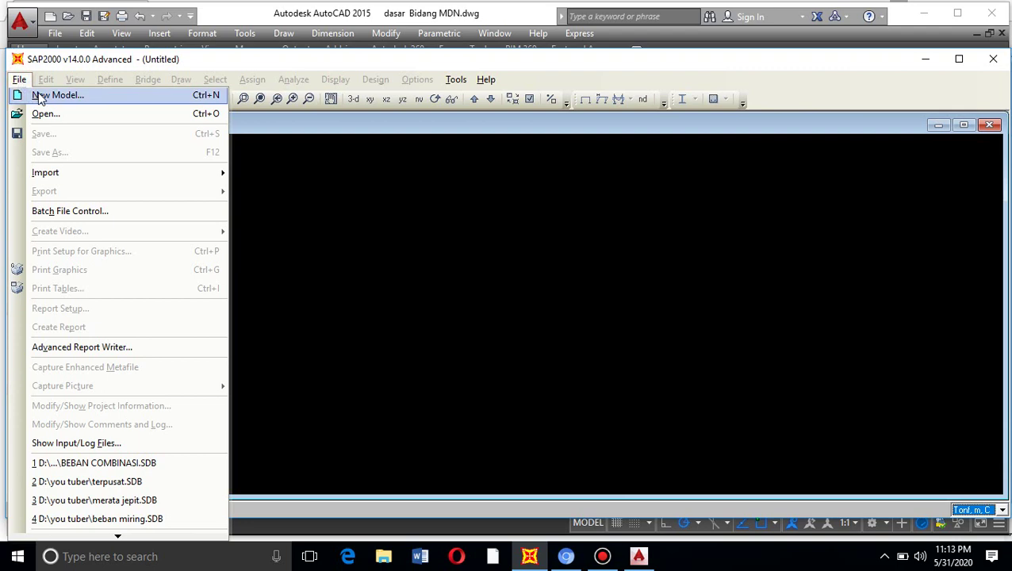
left_click(44, 96)
left_click(473, 229)
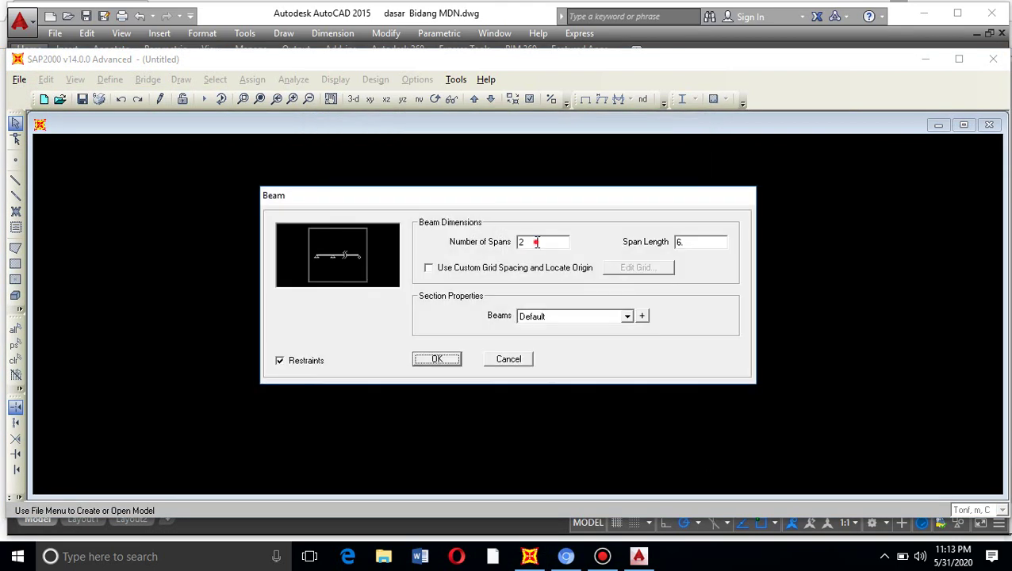
double_click(536, 243)
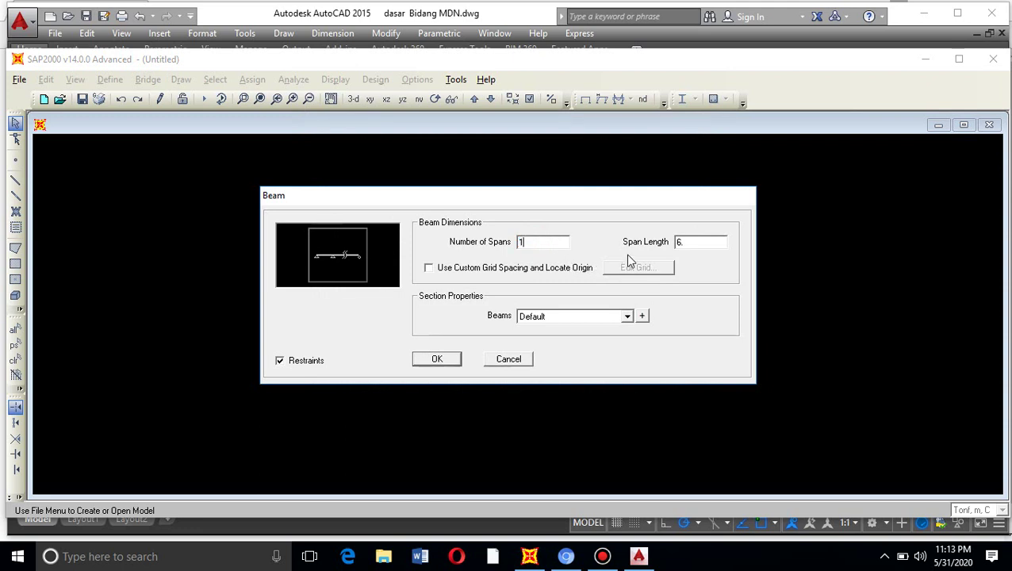
double_click(703, 243)
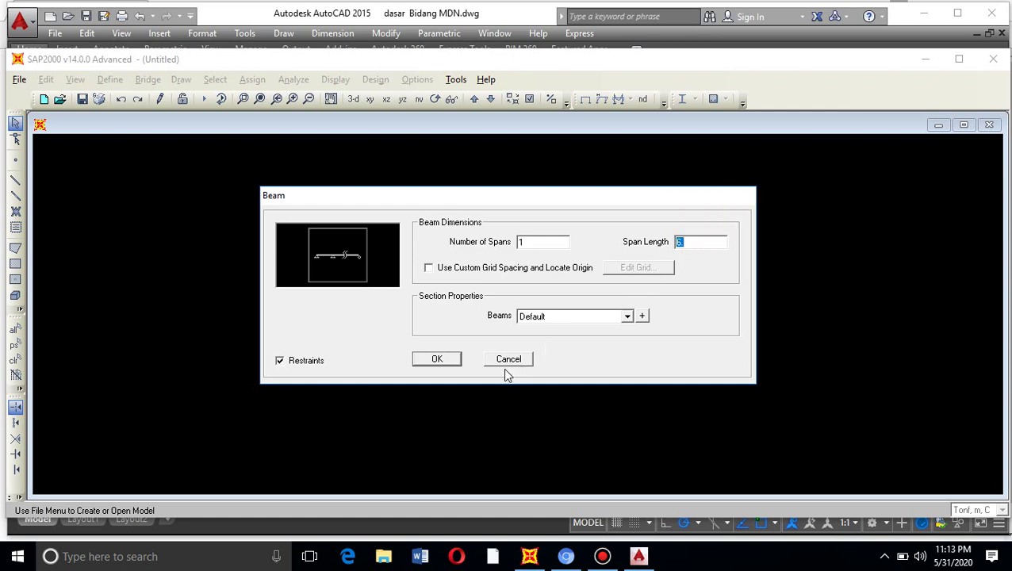
left_click(437, 359)
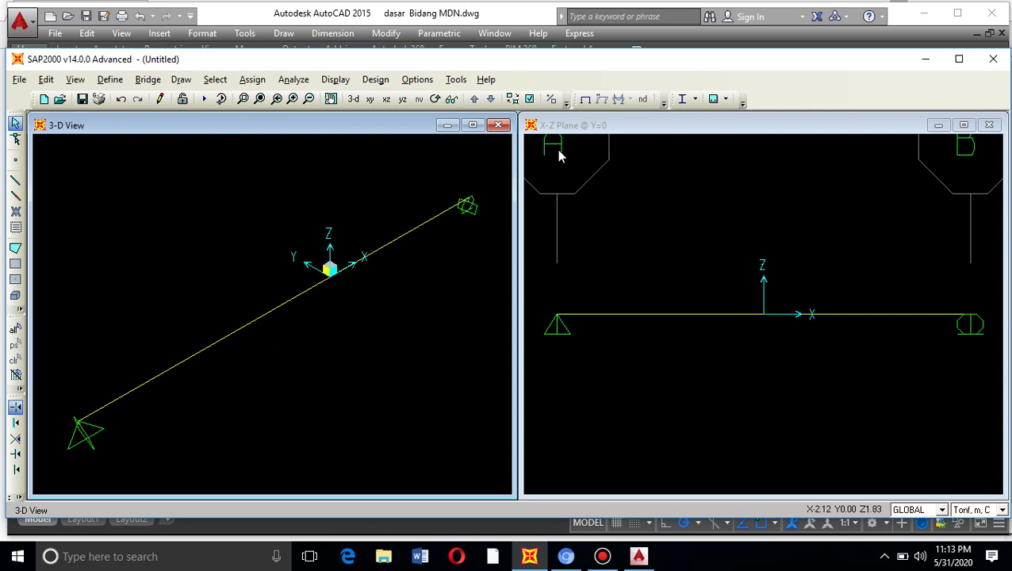
left_click(499, 125)
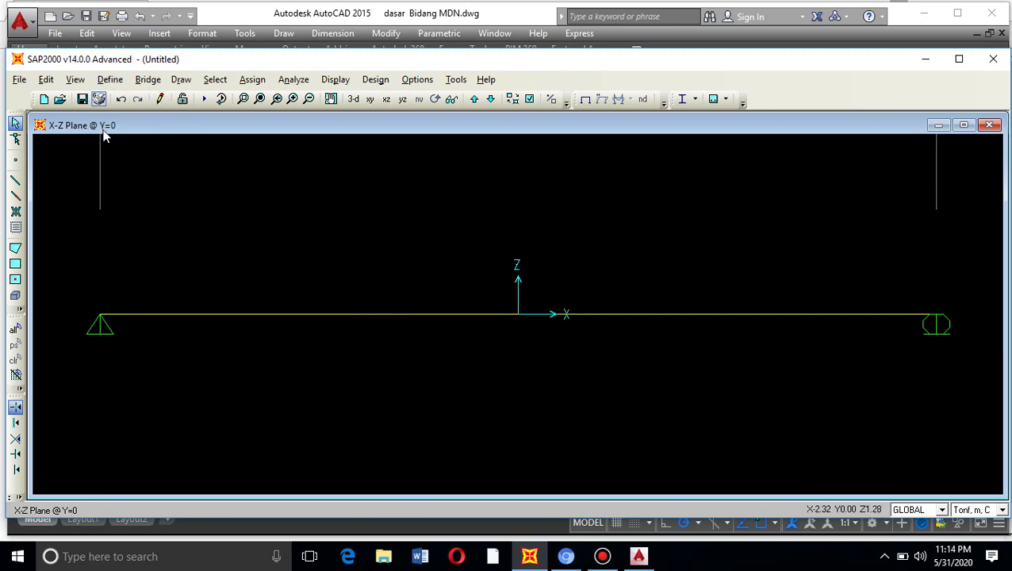
Set the self weight multiplier of the DEAD load pattern to 0
left_click(111, 80)
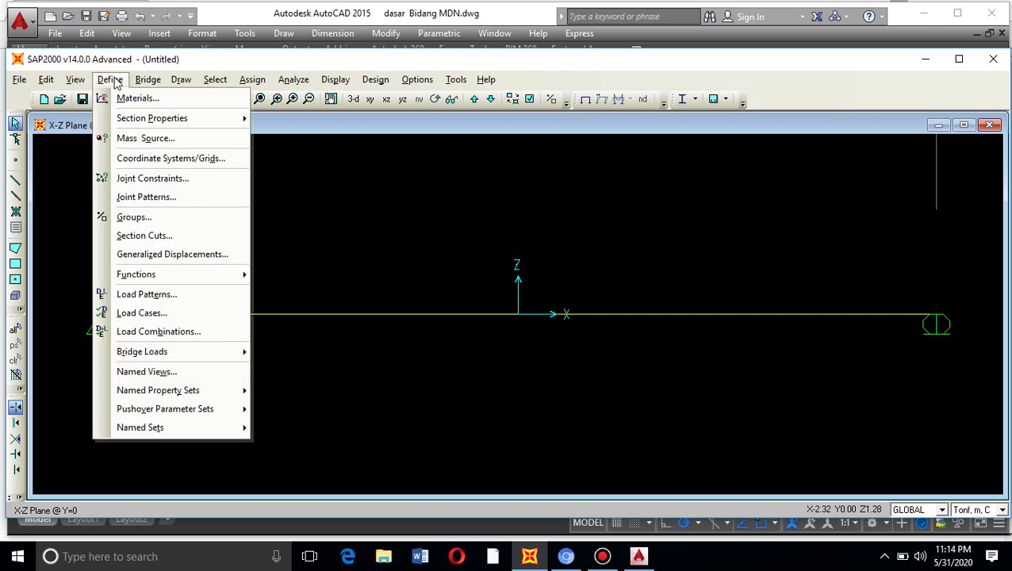
left_click(172, 295)
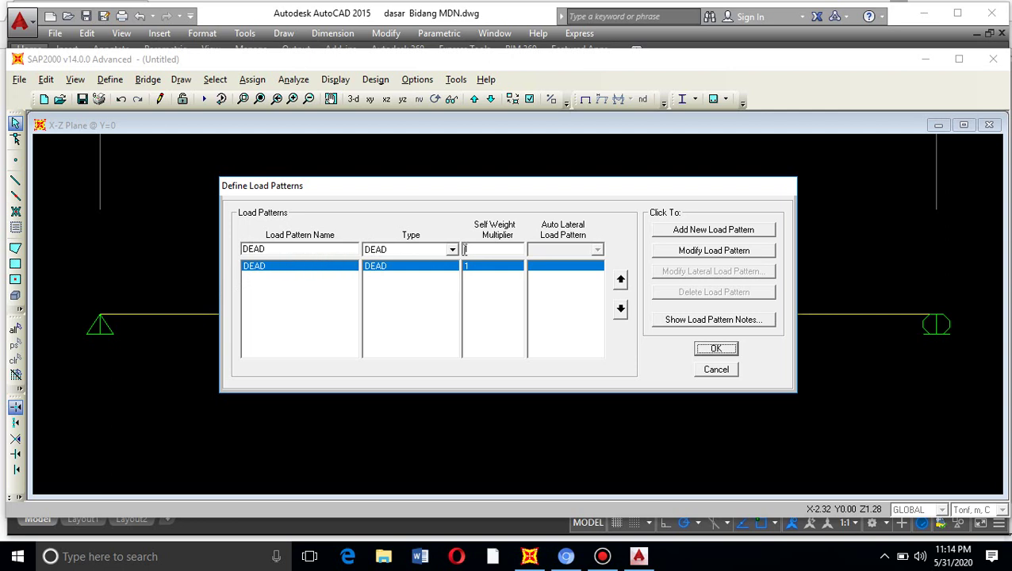
double_click(484, 250)
left_click(683, 248)
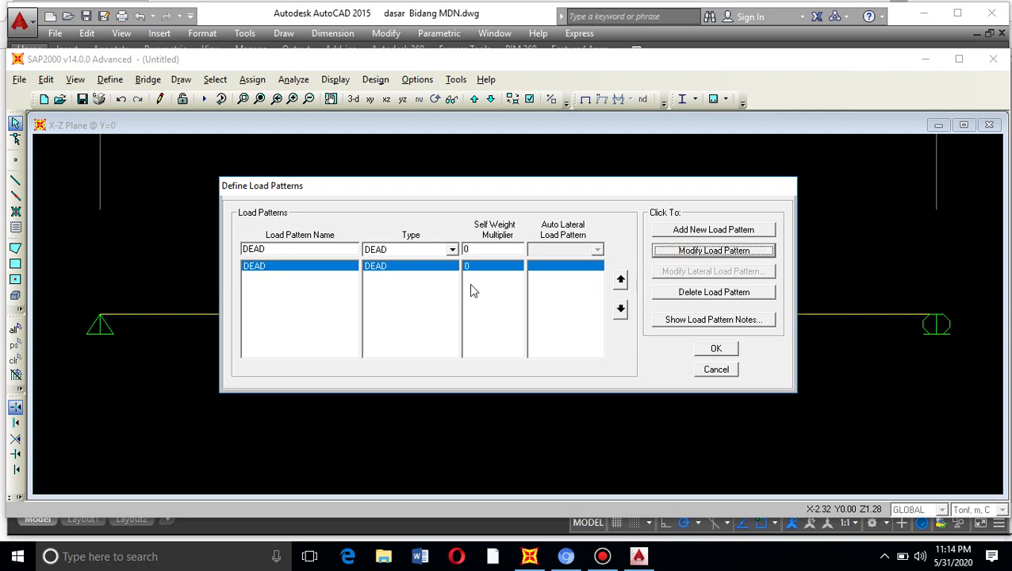
left_click(718, 350)
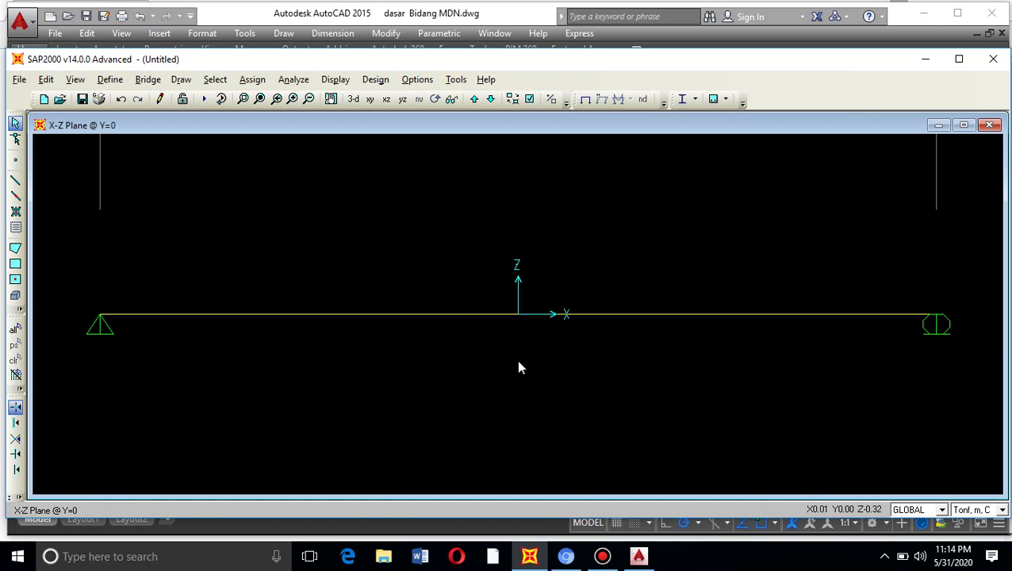
Select the beam and open its distributed frame load assignment for the DEAD load pattern
left_click(446, 315)
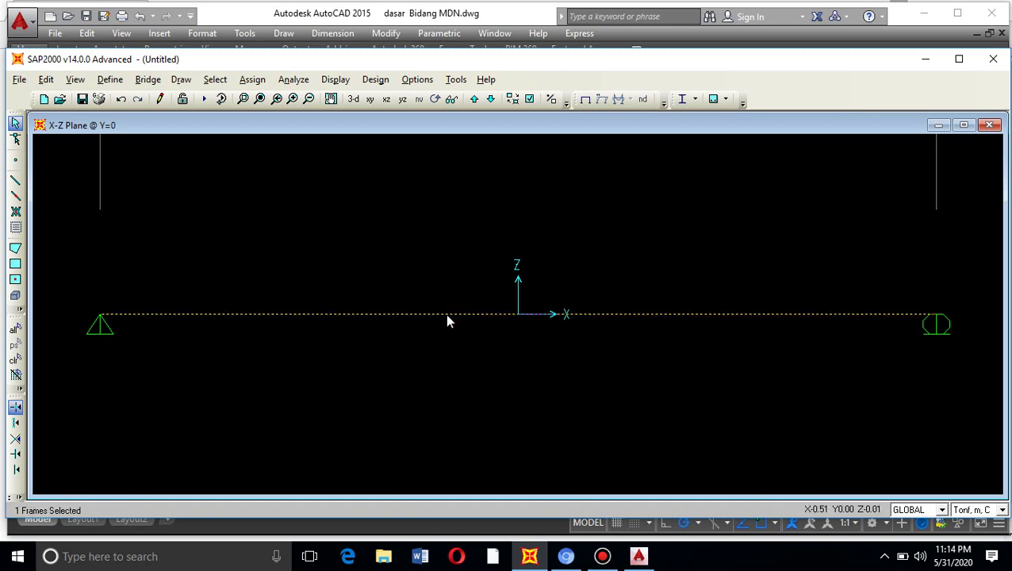
left_click(257, 84)
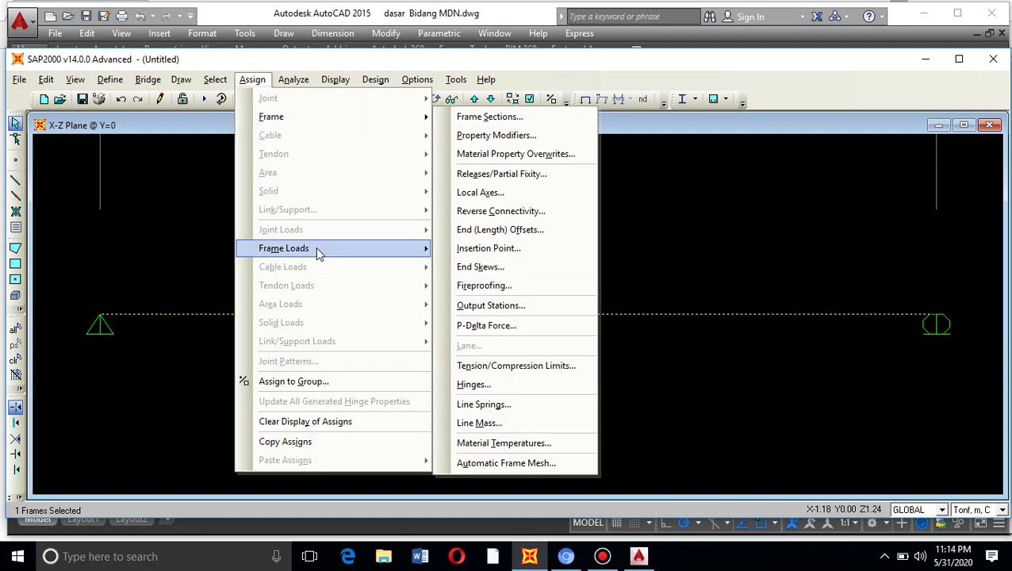
mouse_move(375, 249)
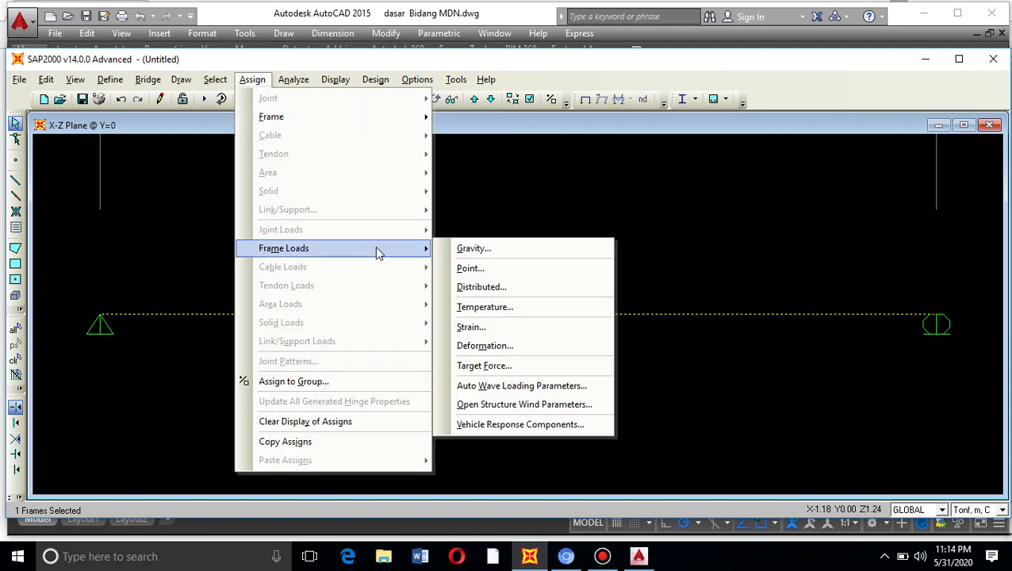
left_click(508, 287)
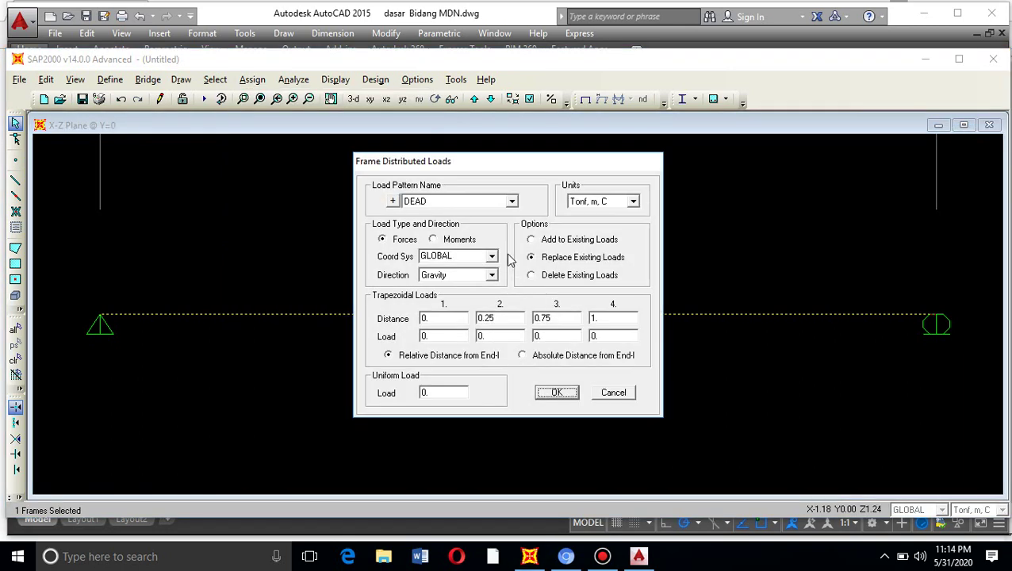
double_click(445, 393)
Switch to AutoCAD and change the distributed load label above the beam to "2 t/m"
mouse_move(637, 557)
left_click(649, 521)
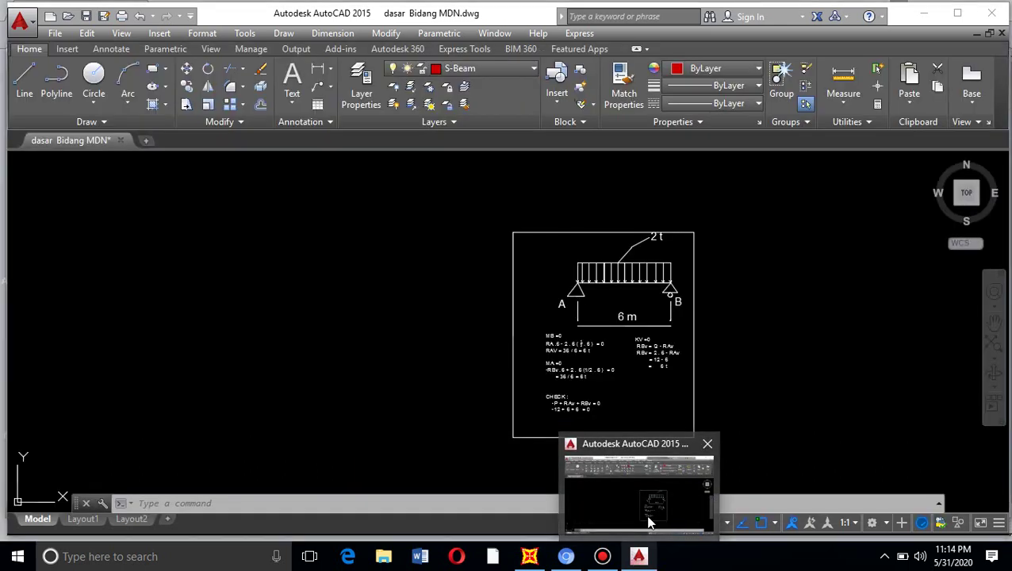
scroll(653, 248, "up", 4)
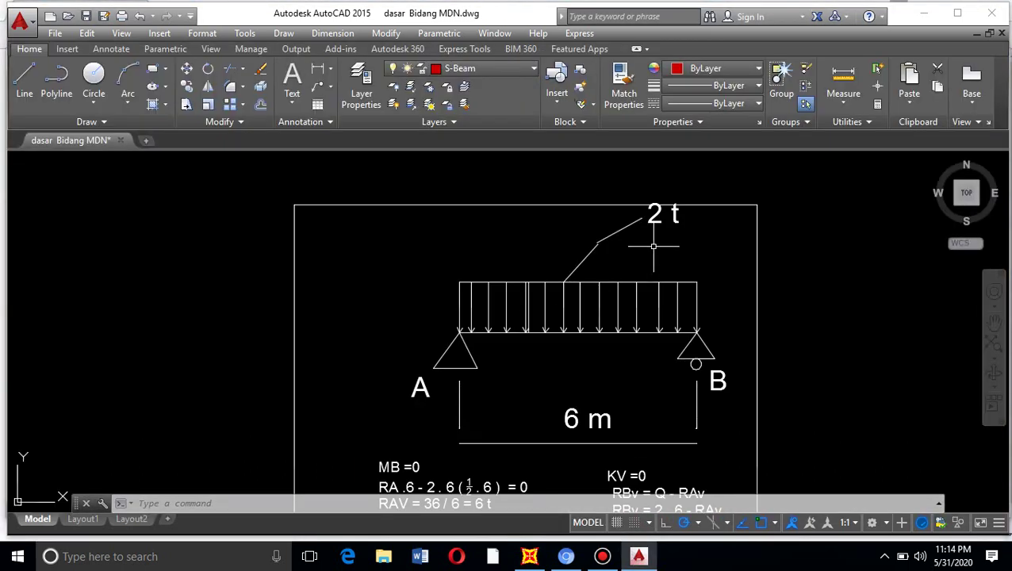
scroll(669, 213, "up", 4)
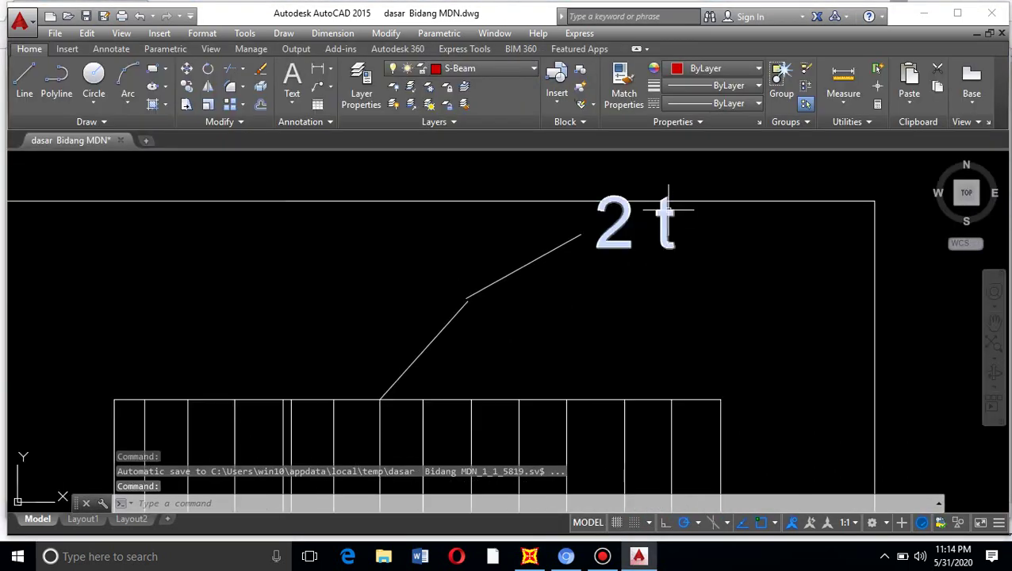
scroll(669, 210, "down", 4)
scroll(657, 208, "up", 4)
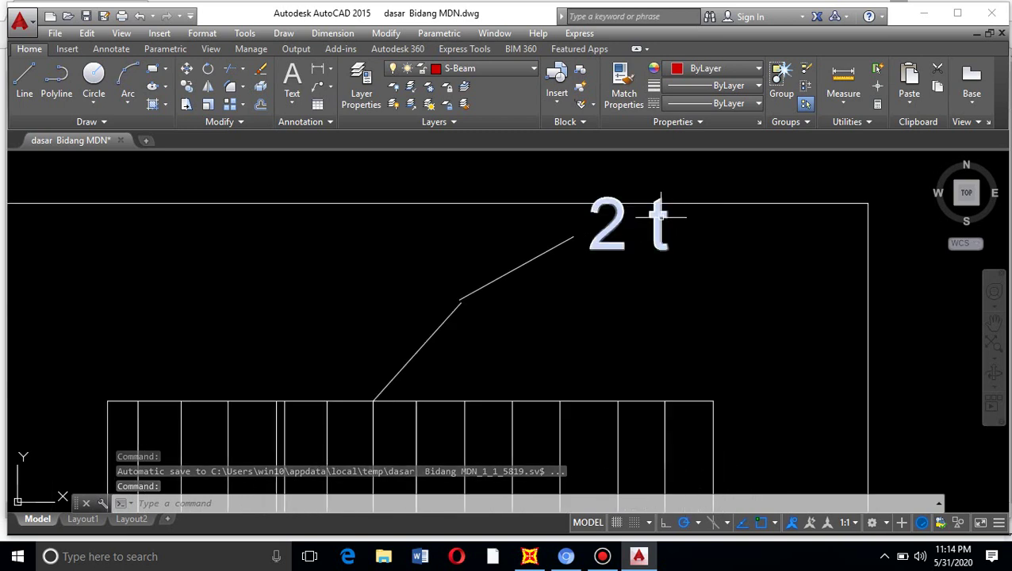
left_click(662, 219)
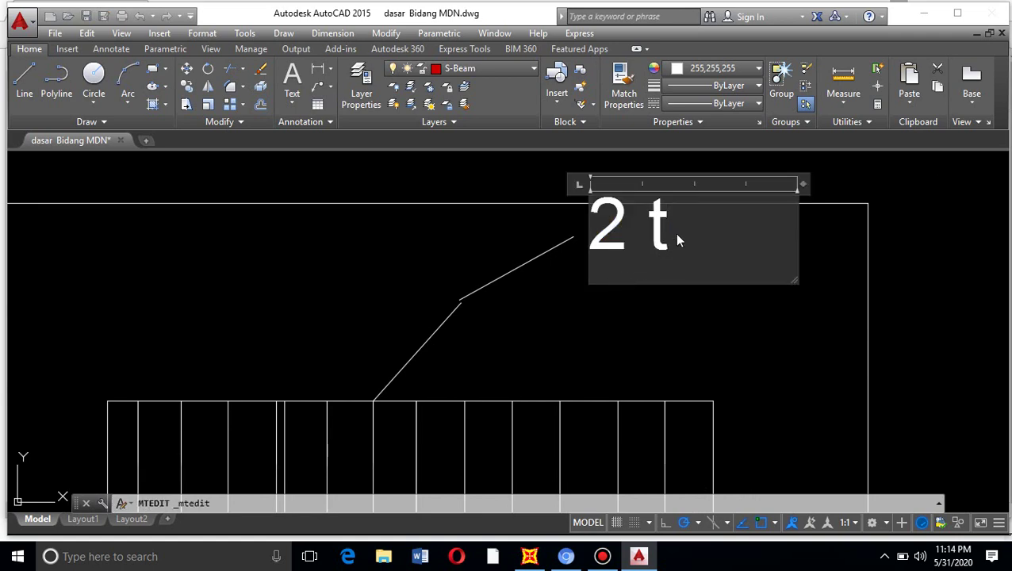
type("/m")
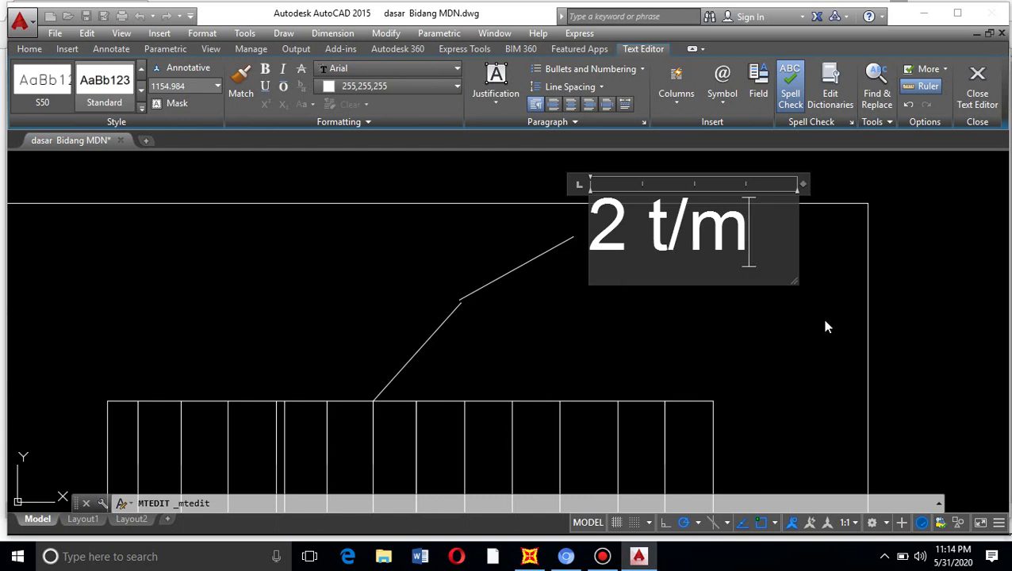
left_click(642, 280)
scroll(603, 262, "down", 5)
scroll(603, 261, "down", 2)
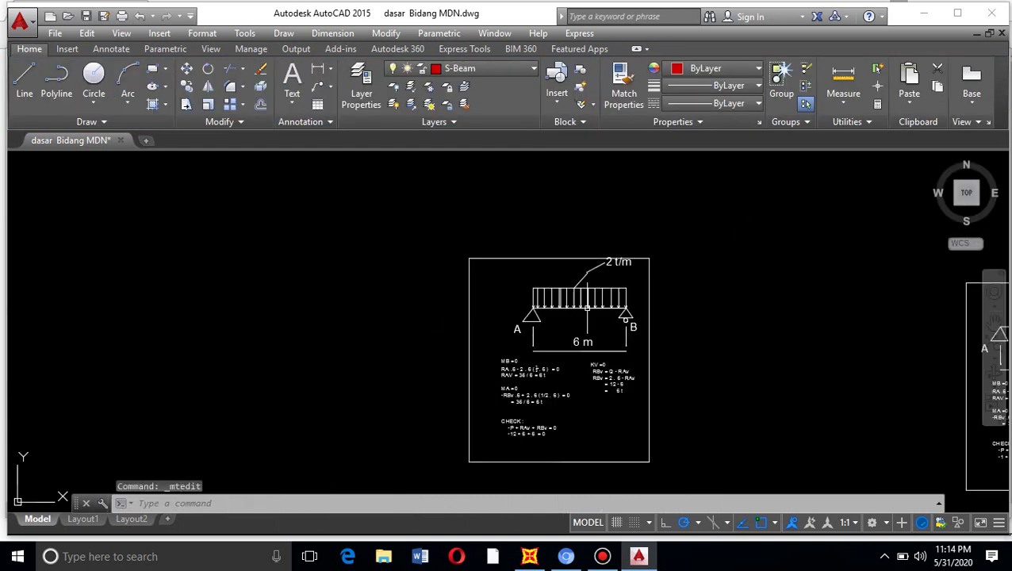
Switch back to SAP2000 and assign a uniform gravity load of 2 Tonf/m to the beam under DEAD
mouse_move(534, 559)
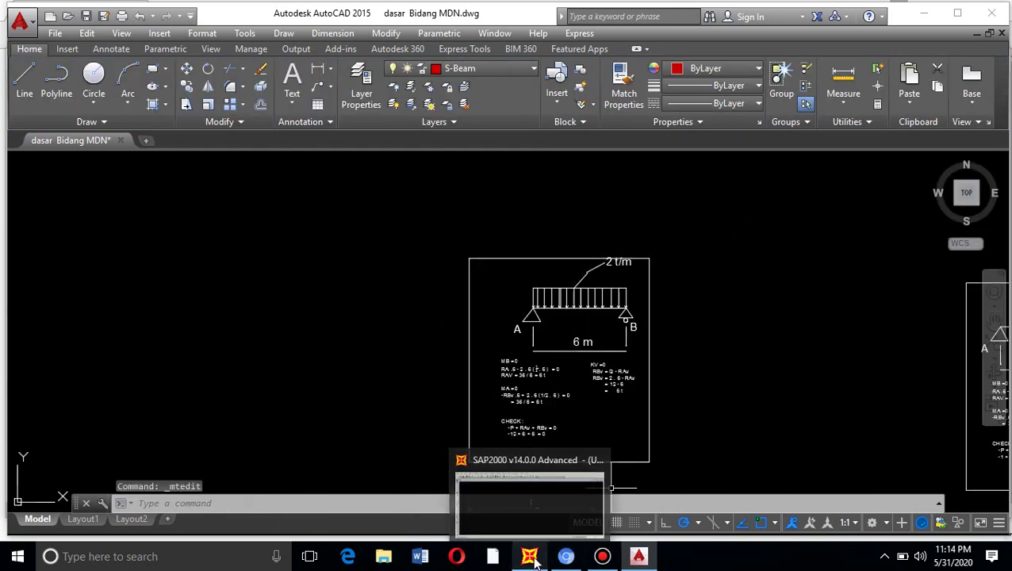
left_click(532, 489)
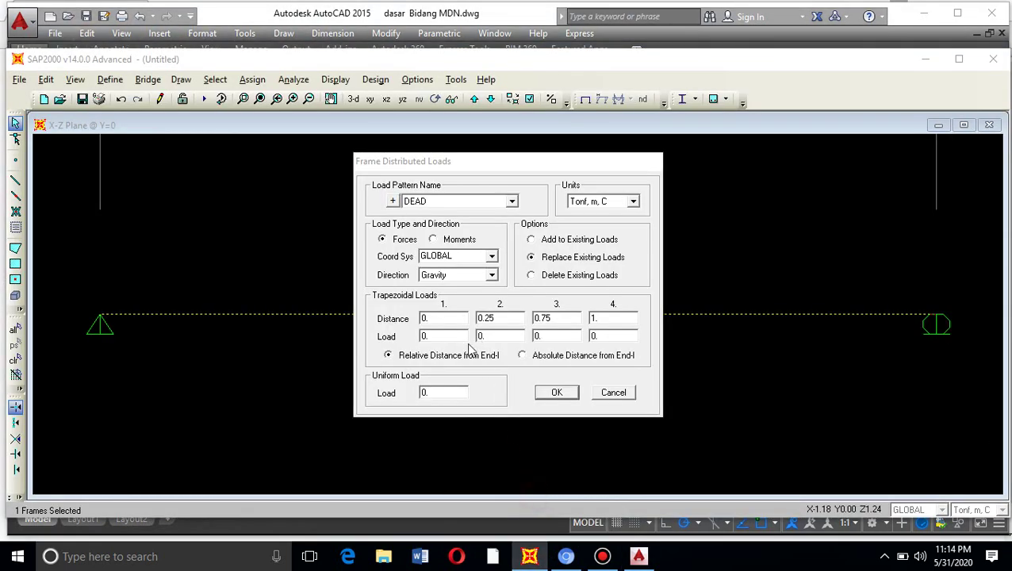
left_click(439, 393)
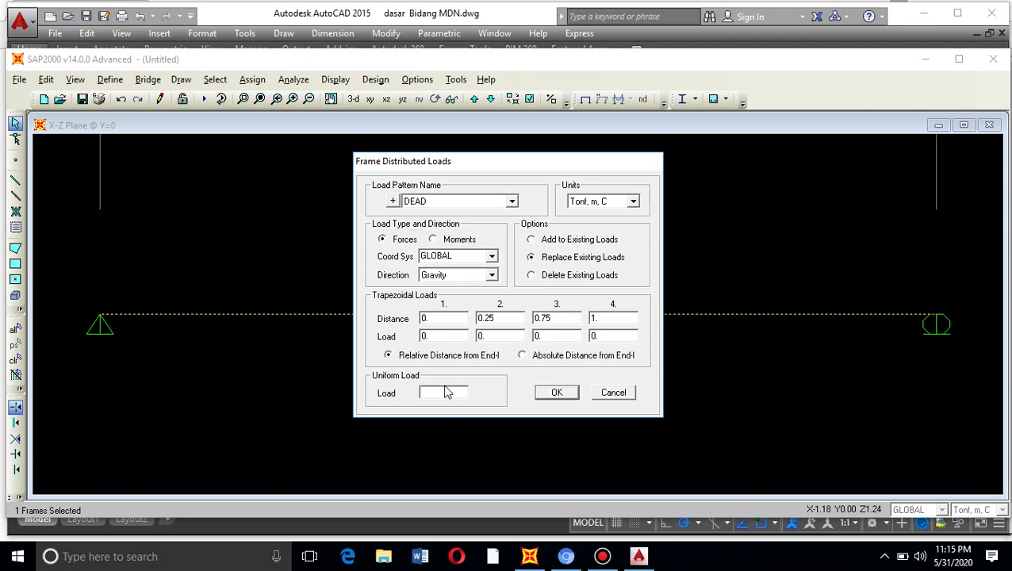
type("2")
left_click(550, 394)
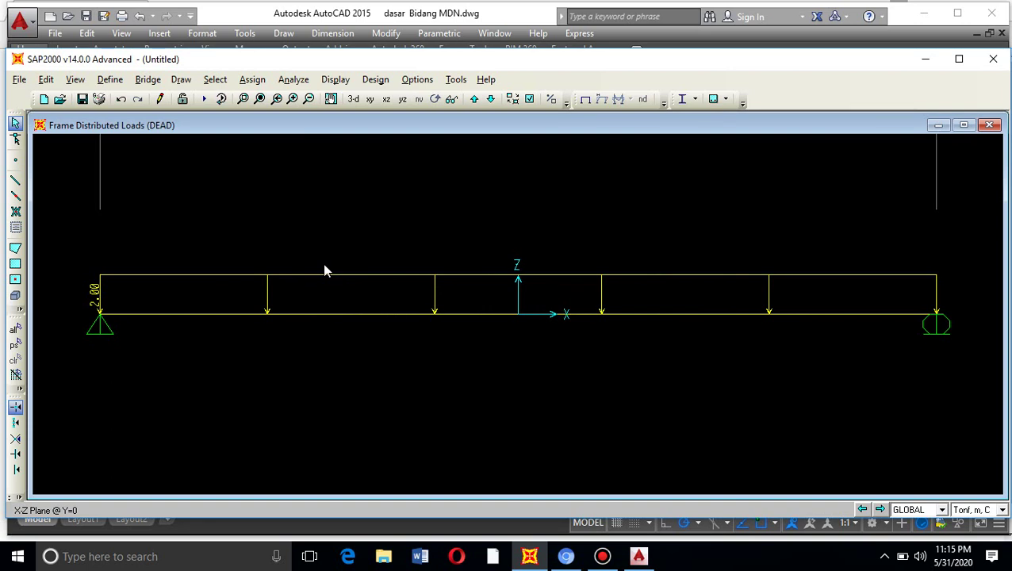
Run the analysis for the DEAD and MODAL load cases
left_click(293, 79)
left_click(321, 157)
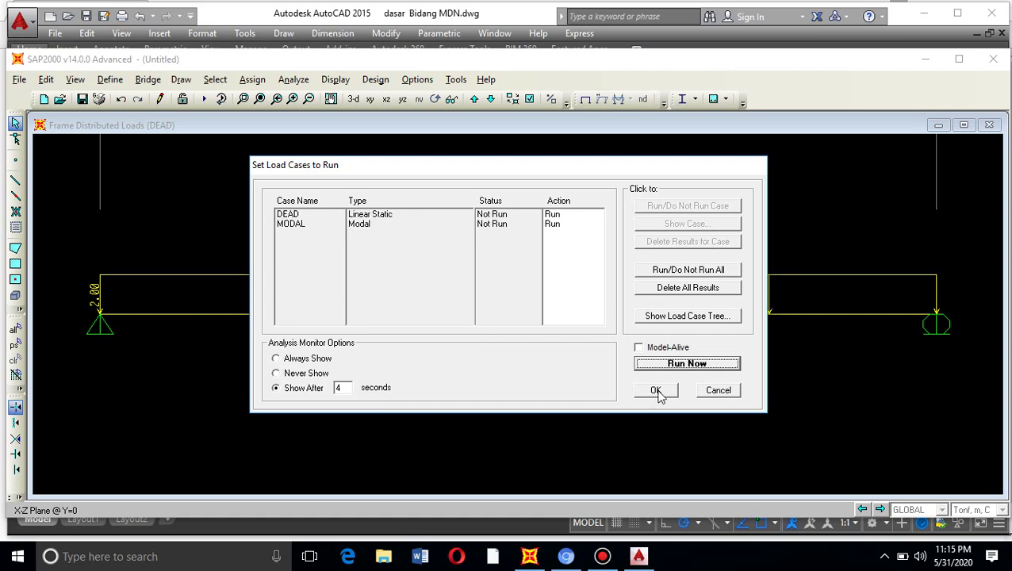
left_click(675, 368)
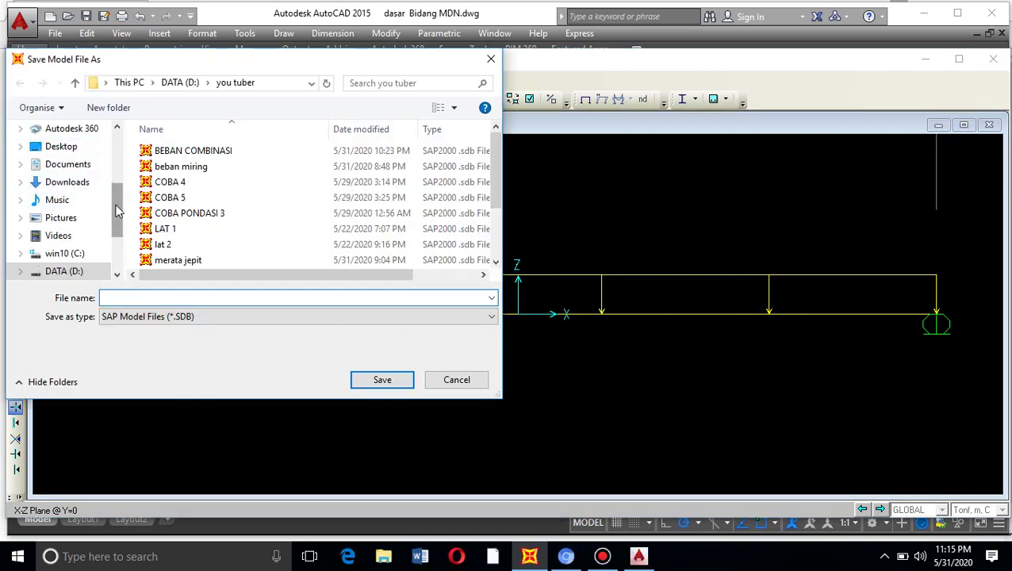
Choose the STATIKA folder on drive DATA (D:) as the save location for the model file
scroll(118, 240, "down", 2)
scroll(117, 241, "down", 1)
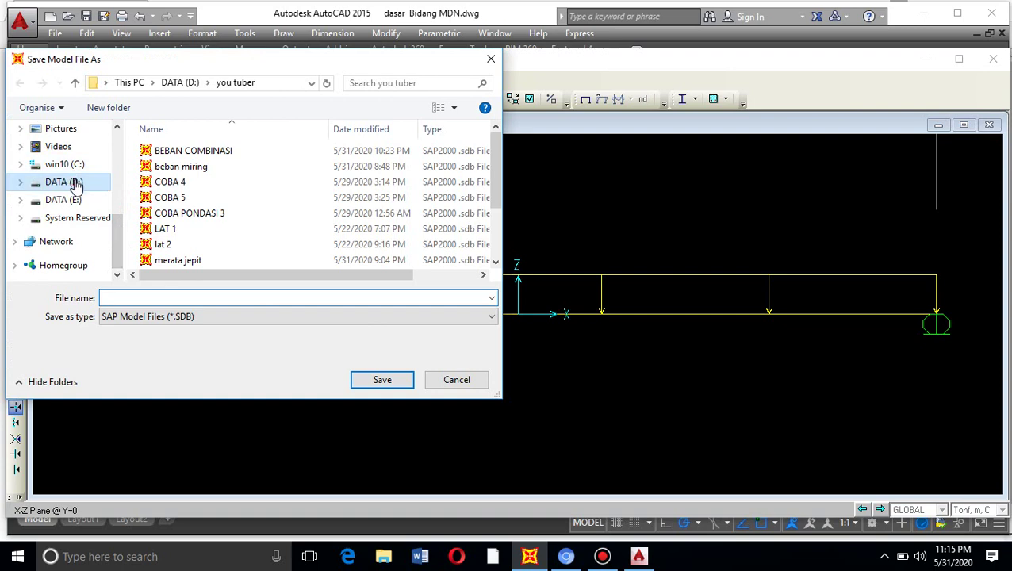
left_click(76, 184)
scroll(255, 170, "down", 3)
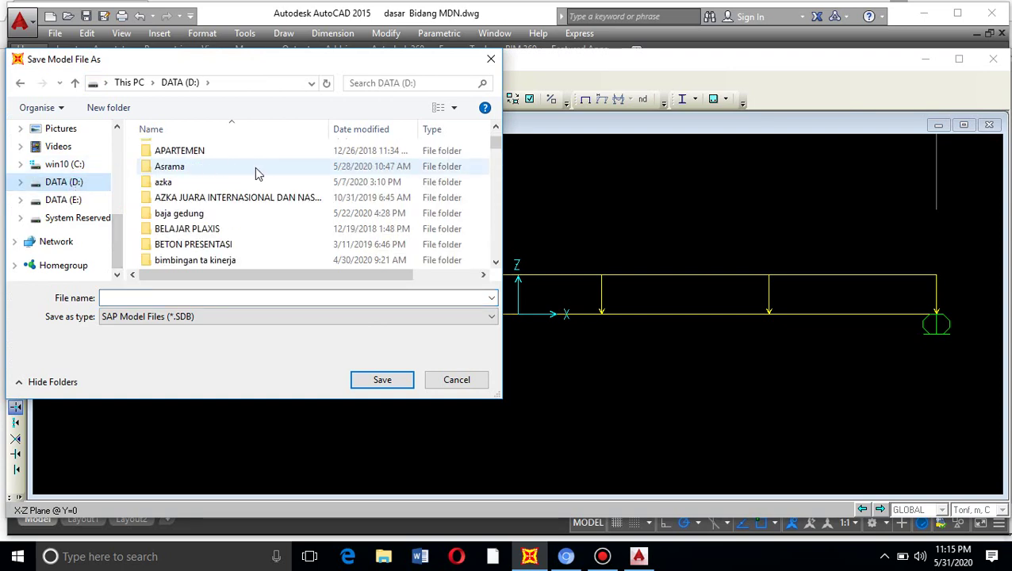
scroll(255, 172, "down", 7)
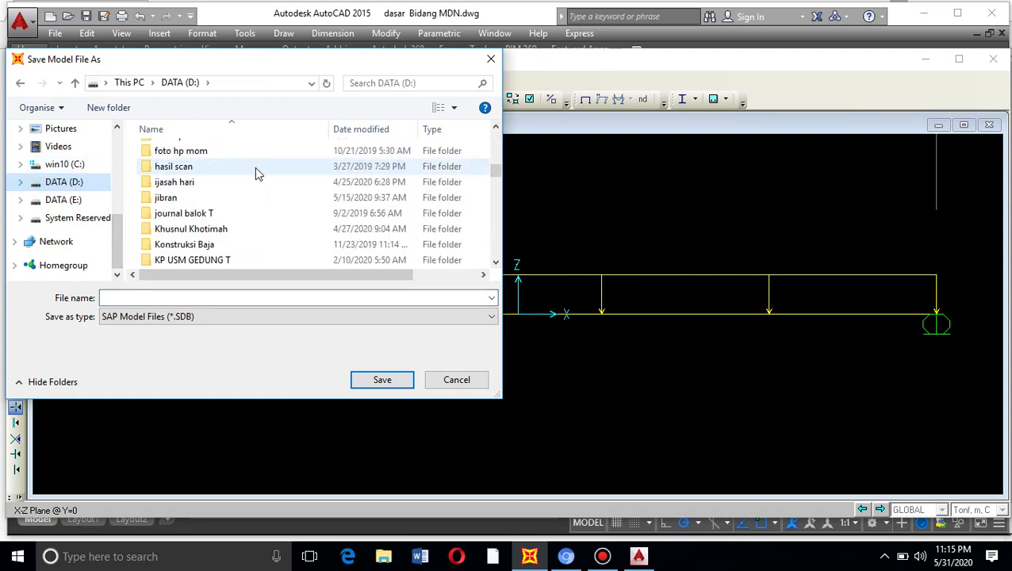
scroll(255, 167, "down", 4)
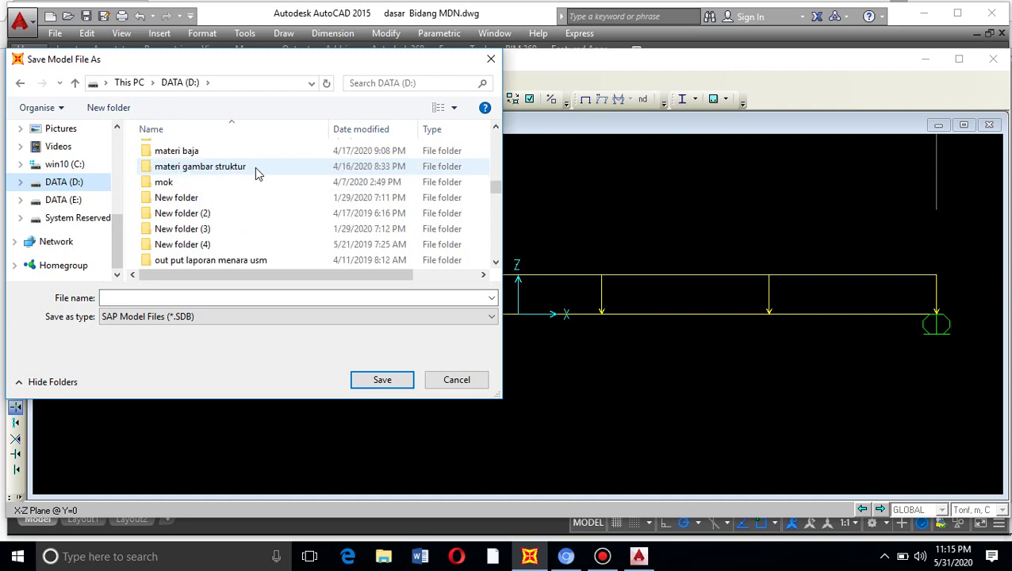
scroll(255, 167, "down", 7)
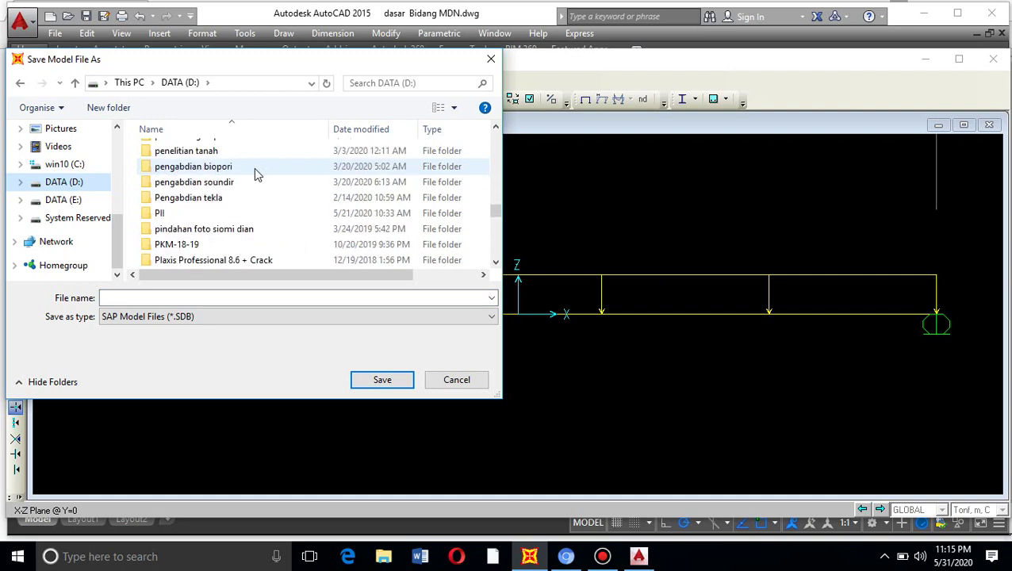
scroll(254, 167, "down", 4)
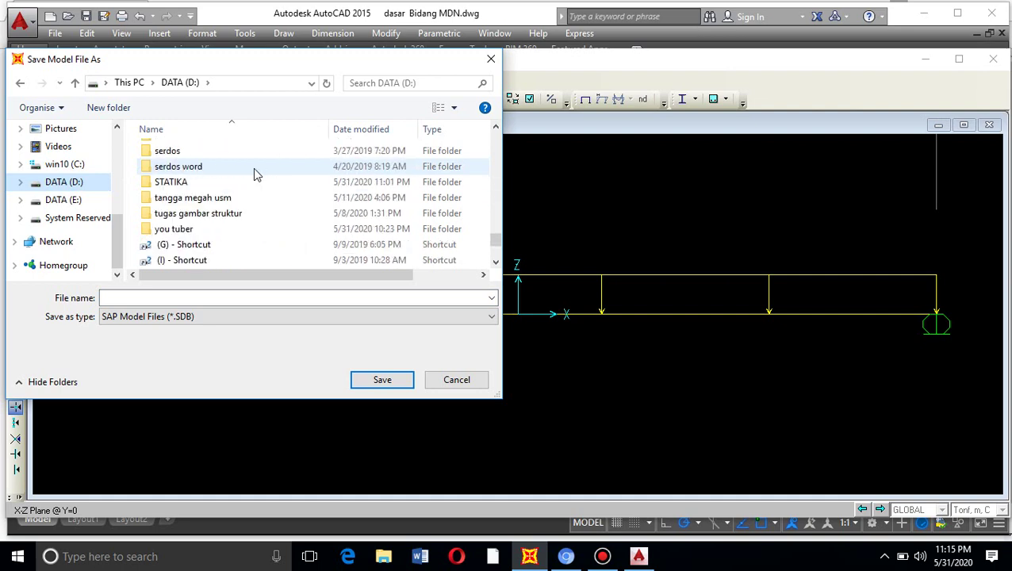
left_click(190, 183)
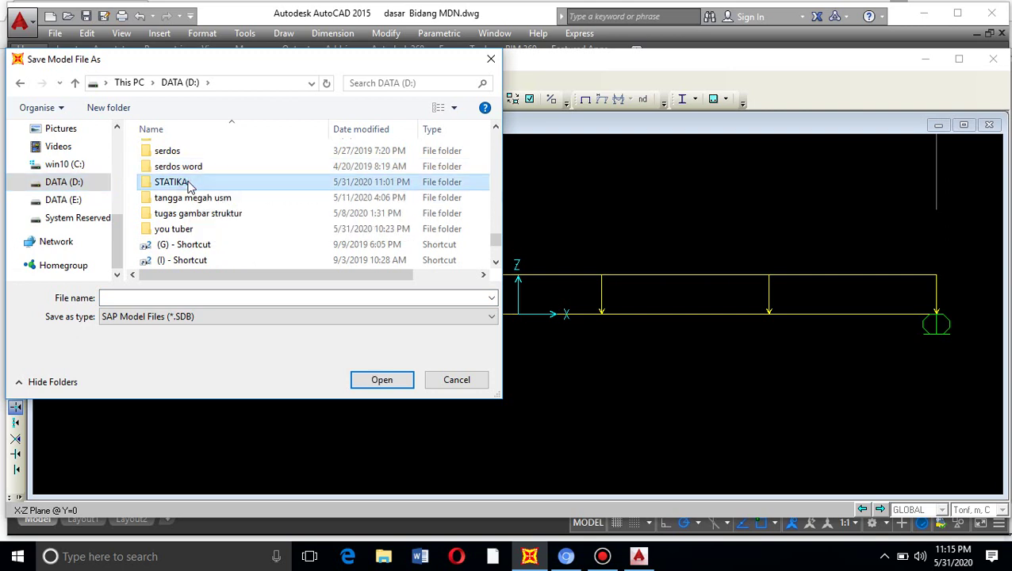
double_click(191, 183)
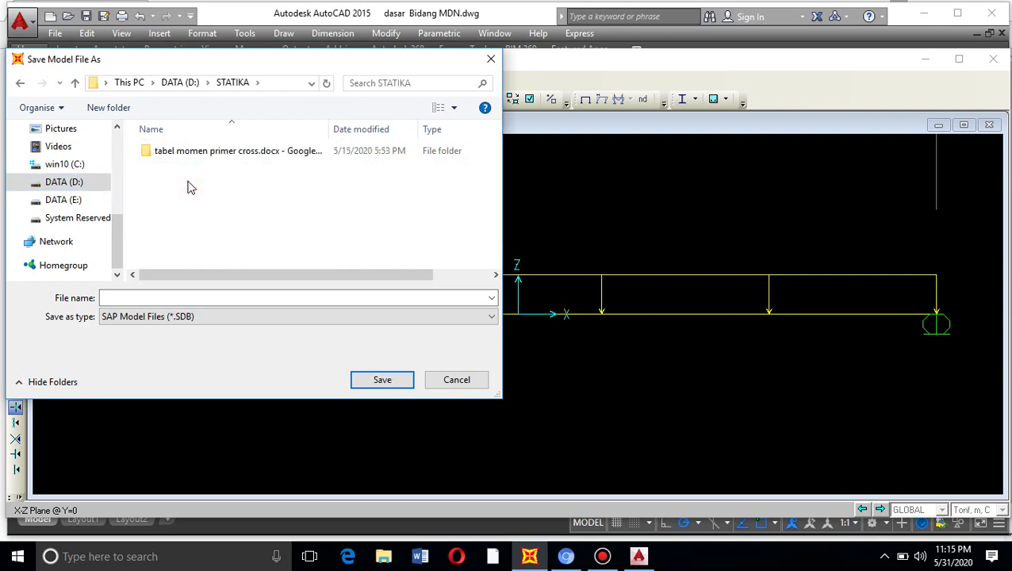
left_click(183, 296)
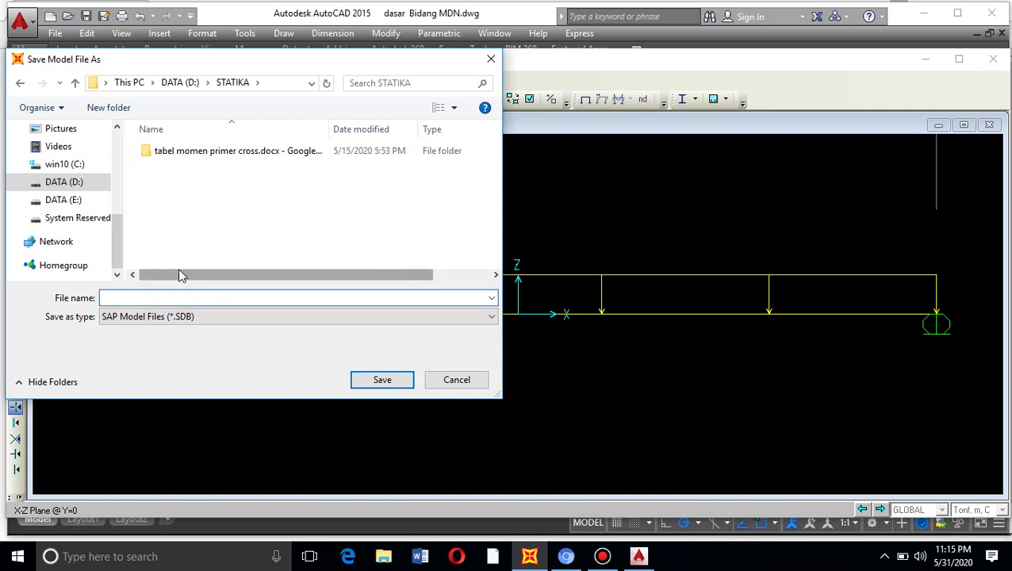
left_click(76, 181)
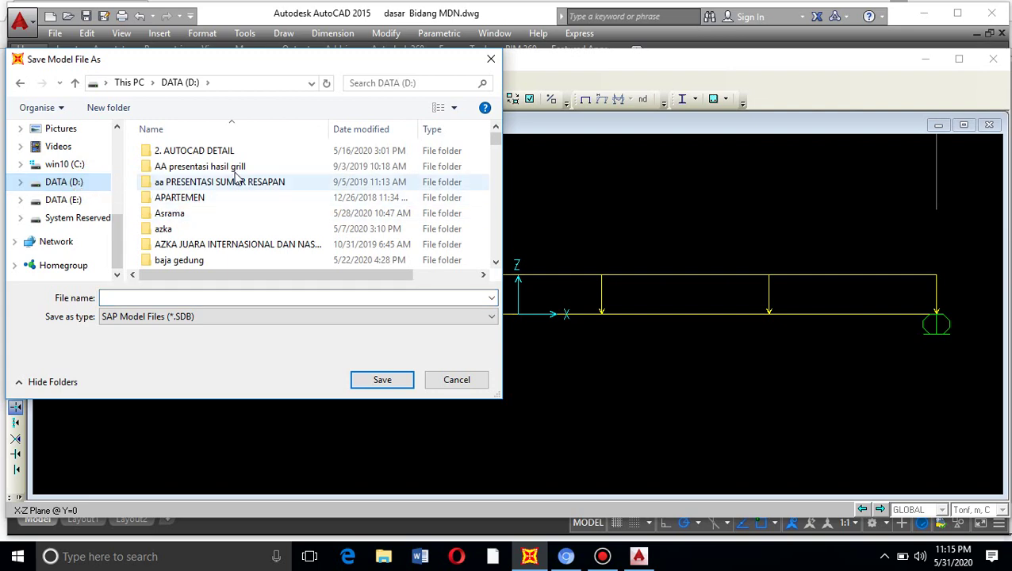
scroll(235, 173, "down", 10)
scroll(234, 176, "down", 15)
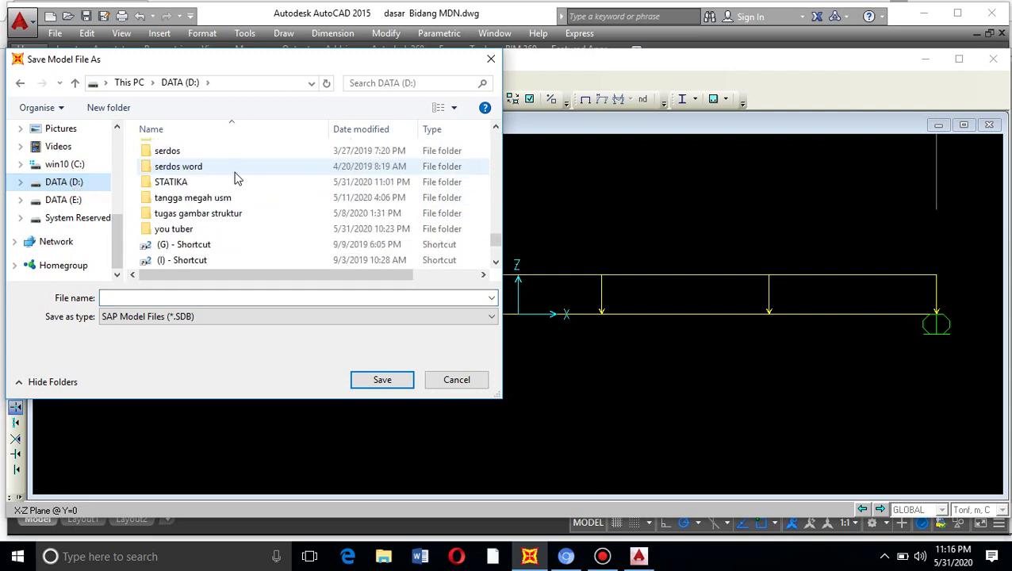
scroll(226, 187, "up", 2)
scroll(174, 230, "down", 1)
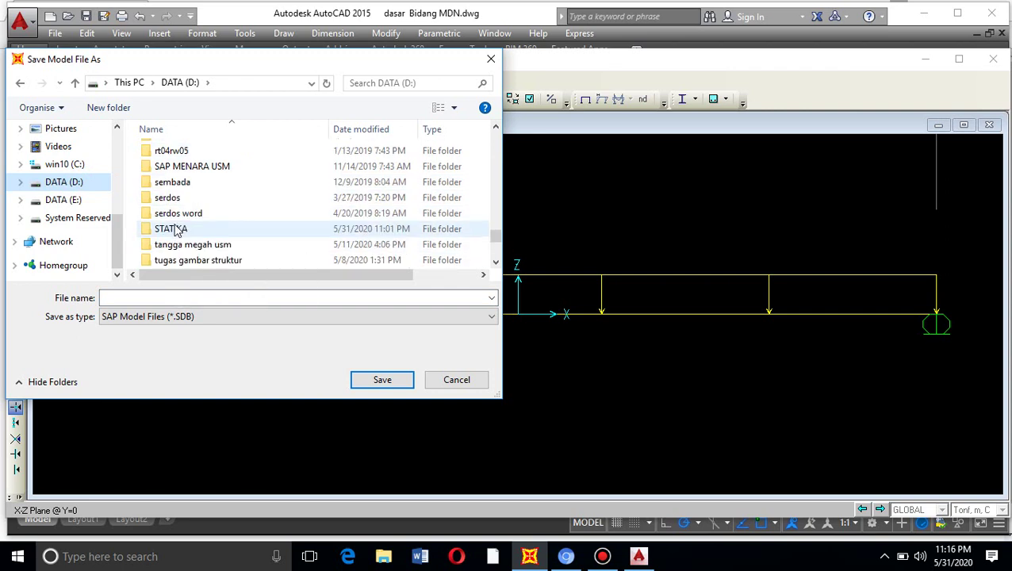
left_click(154, 230)
double_click(155, 231)
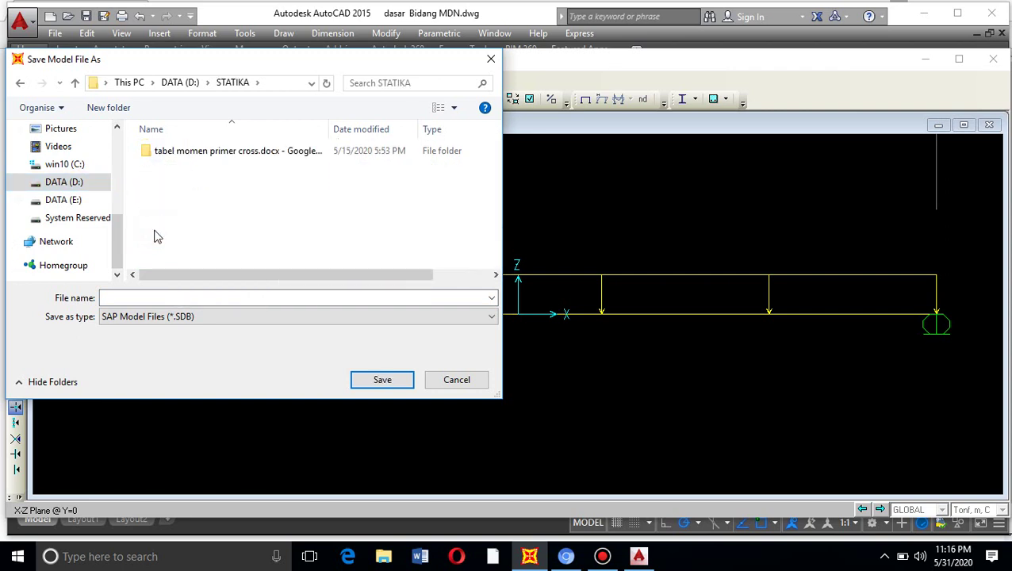
Save the model as "beban merata" in the STATIKA folder
left_click(193, 297)
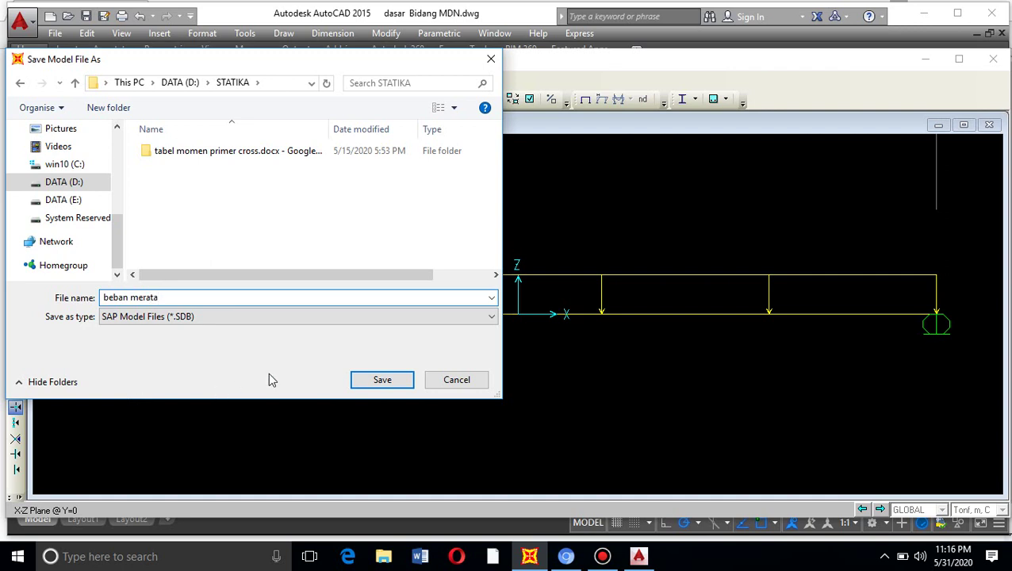
left_click(383, 380)
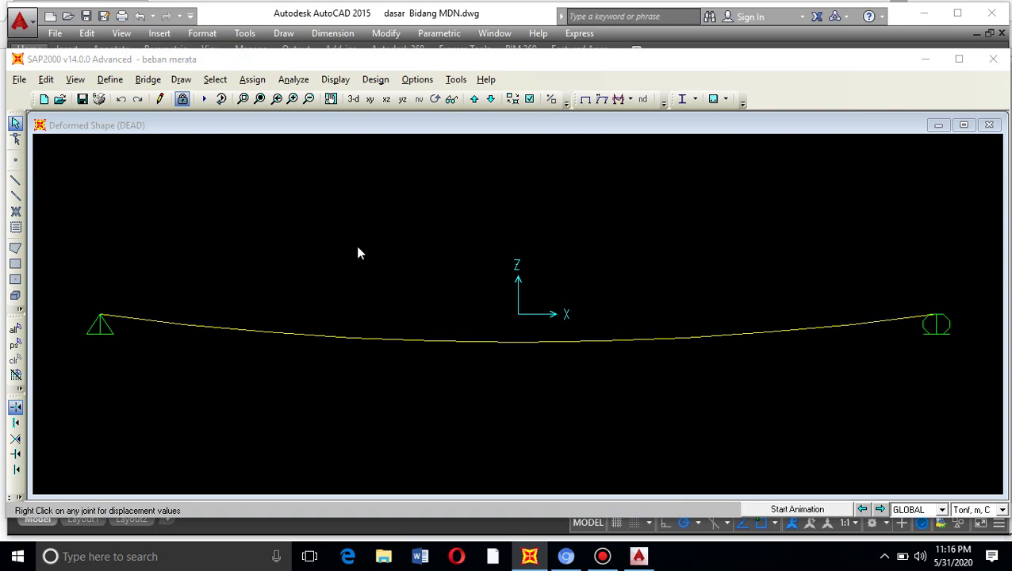
Display the joint reaction forces for the DEAD case as arrows
left_click(631, 100)
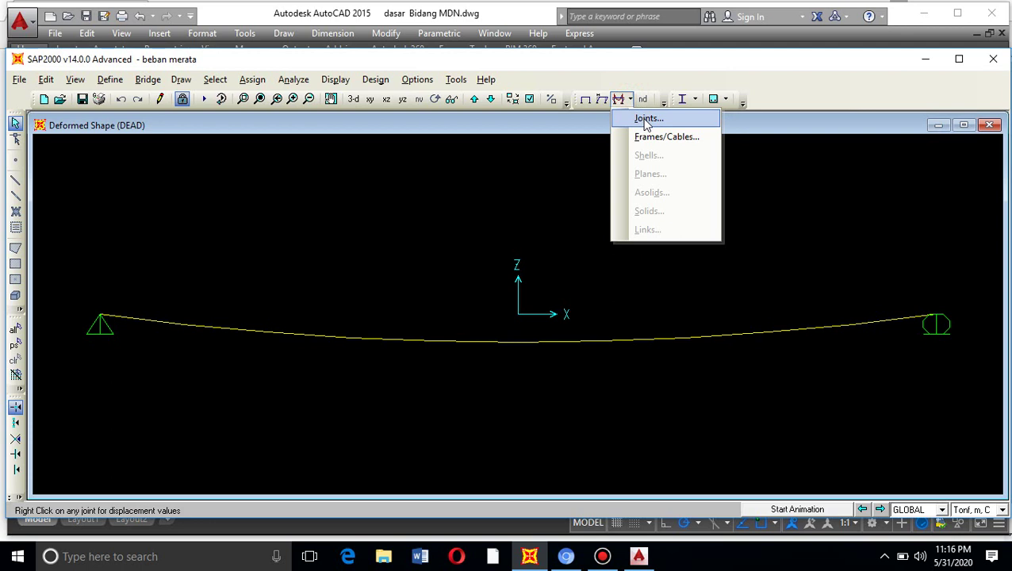
left_click(647, 120)
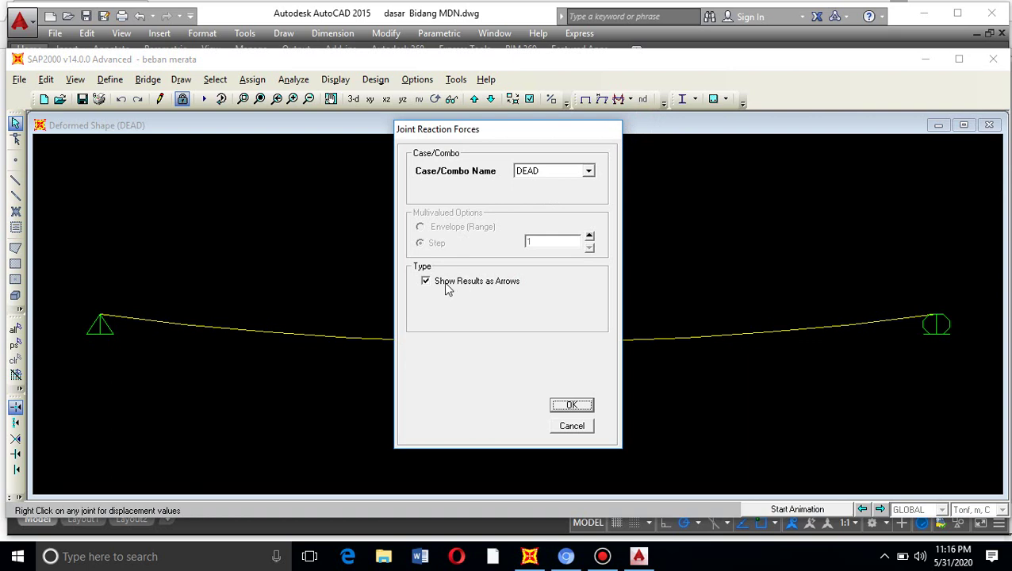
left_click(555, 405)
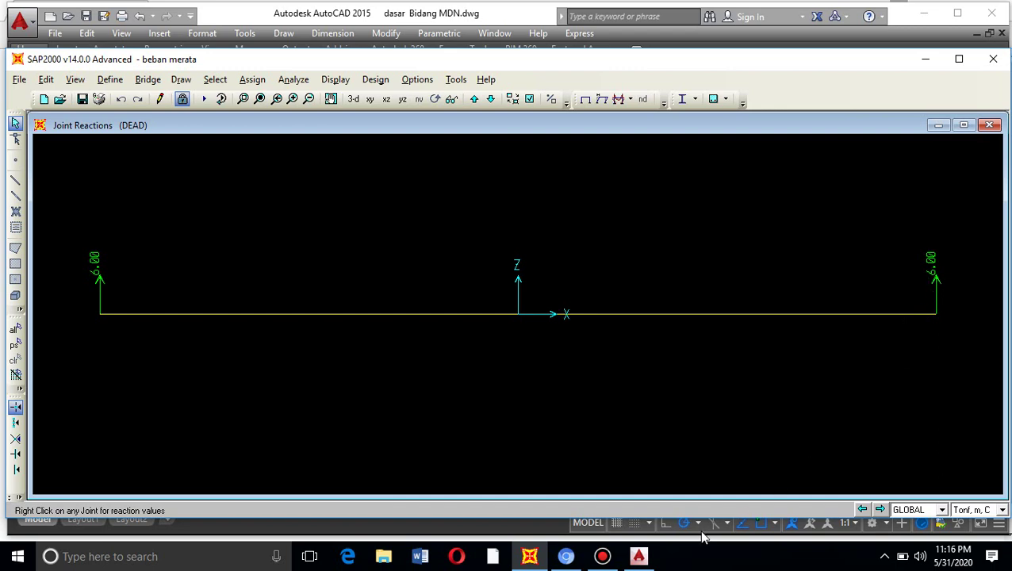
Switch to AutoCAD and examine the hand calculations of support reactions RAv and RBv for the uniformly loaded 6 m beam
left_click(639, 558)
scroll(519, 358, "up", 5)
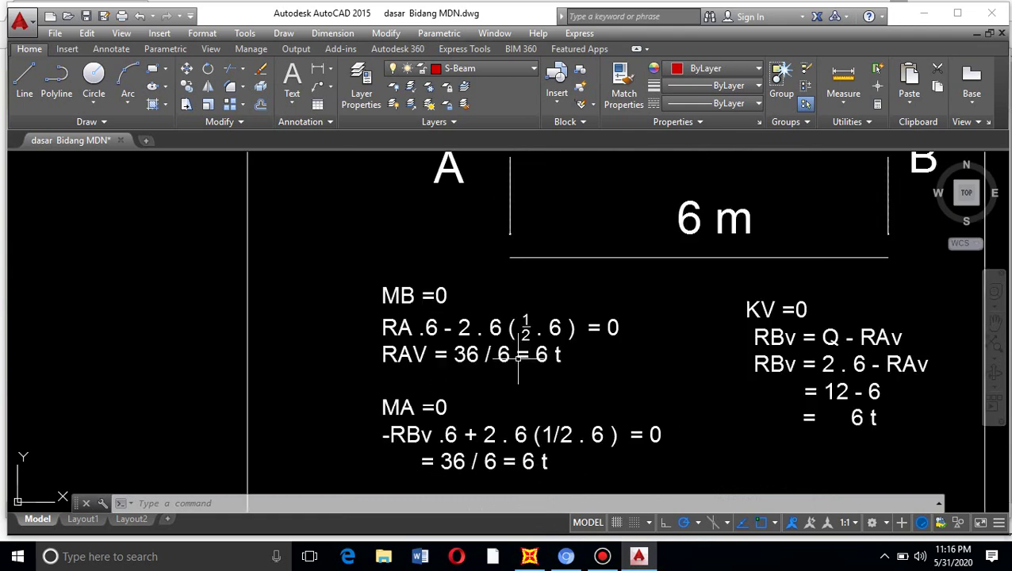
scroll(434, 355, "down", 2)
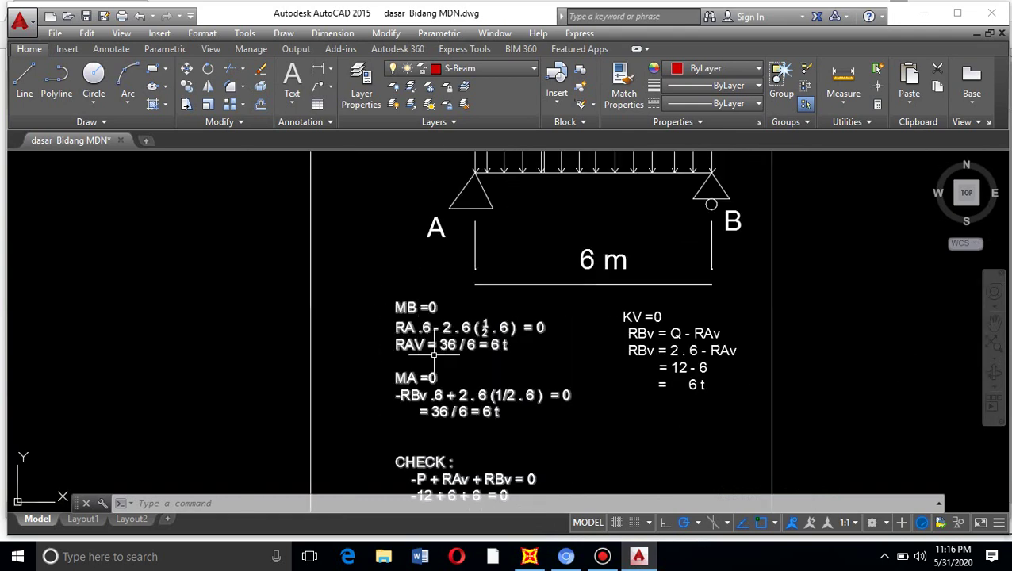
scroll(432, 381, "up", 2)
scroll(508, 440, "down", 2)
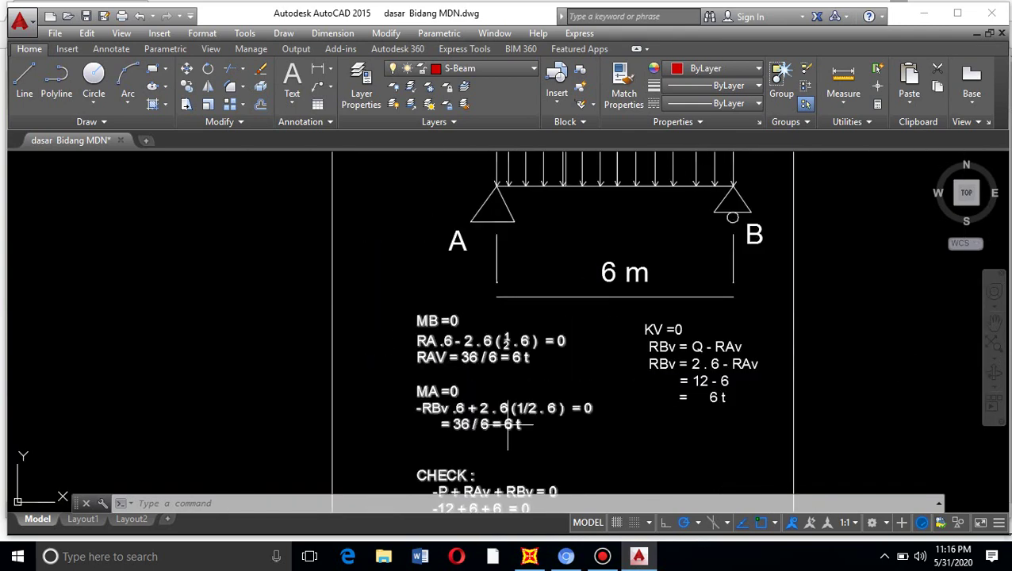
scroll(510, 367, "up", 2)
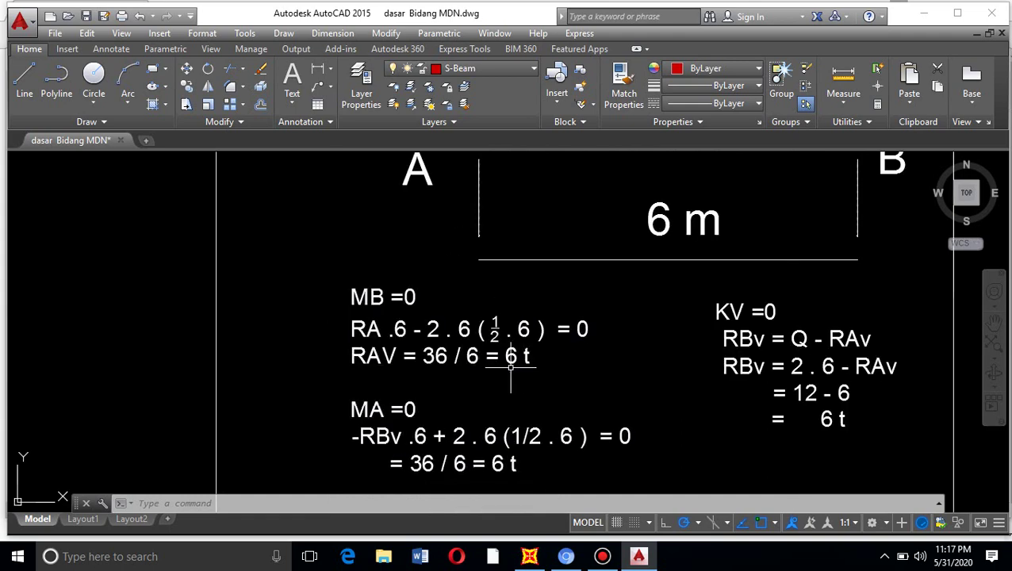
scroll(510, 368, "down", 2)
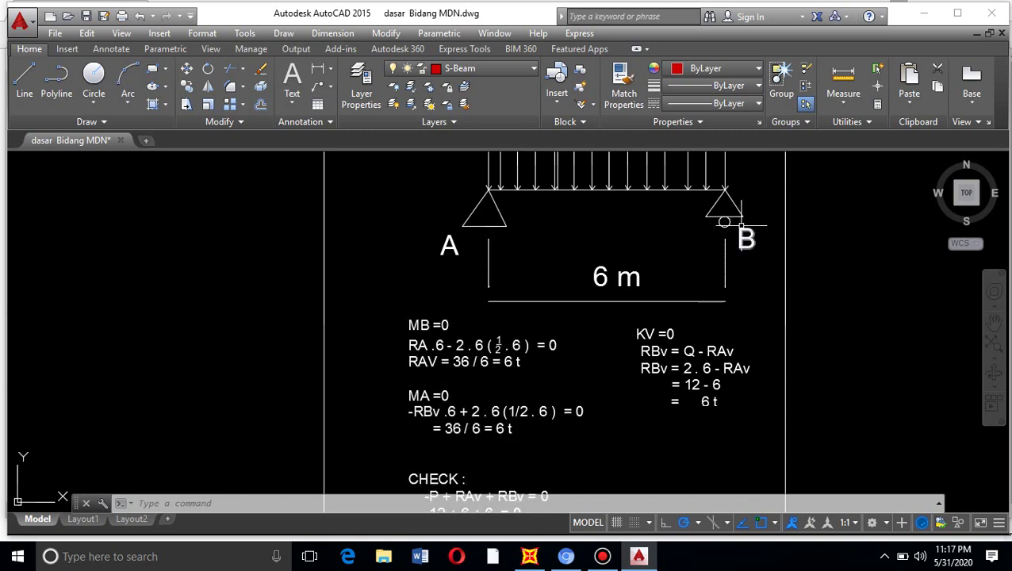
scroll(724, 222, "down", 2)
scroll(569, 370, "up", 2)
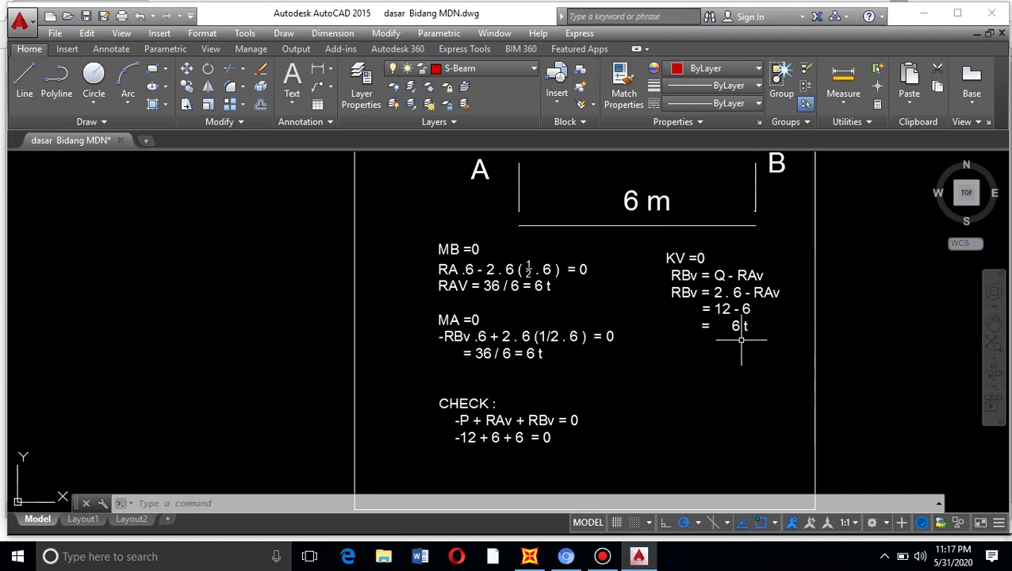
scroll(742, 296, "down", 2)
scroll(604, 282, "up", 2)
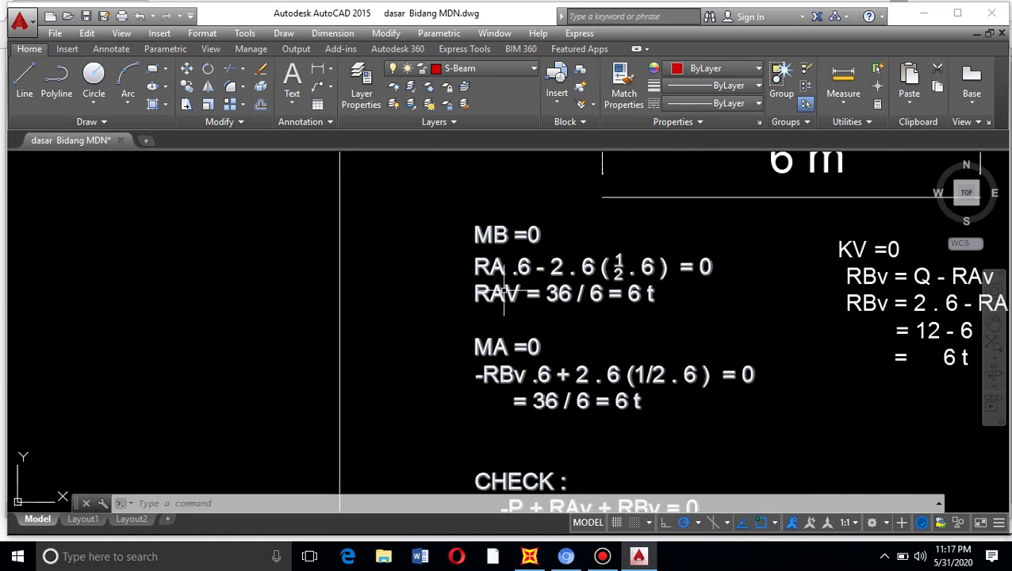
scroll(630, 294, "down", 5)
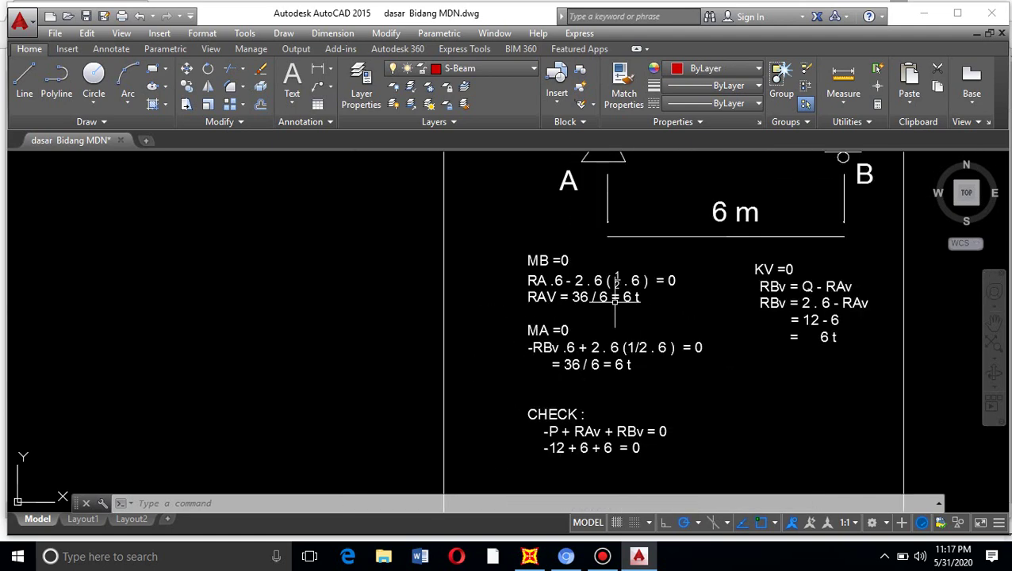
scroll(688, 252, "up", 2)
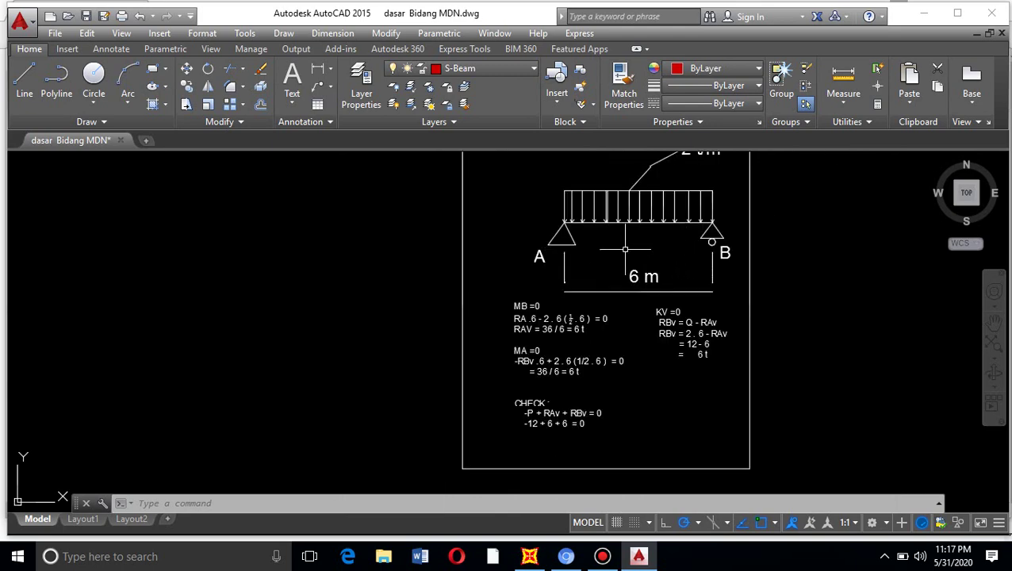
Return to SAP2000 and display the Moment 3-3 diagram of the frame for the DEAD case with values shown on the diagram
left_click(539, 560)
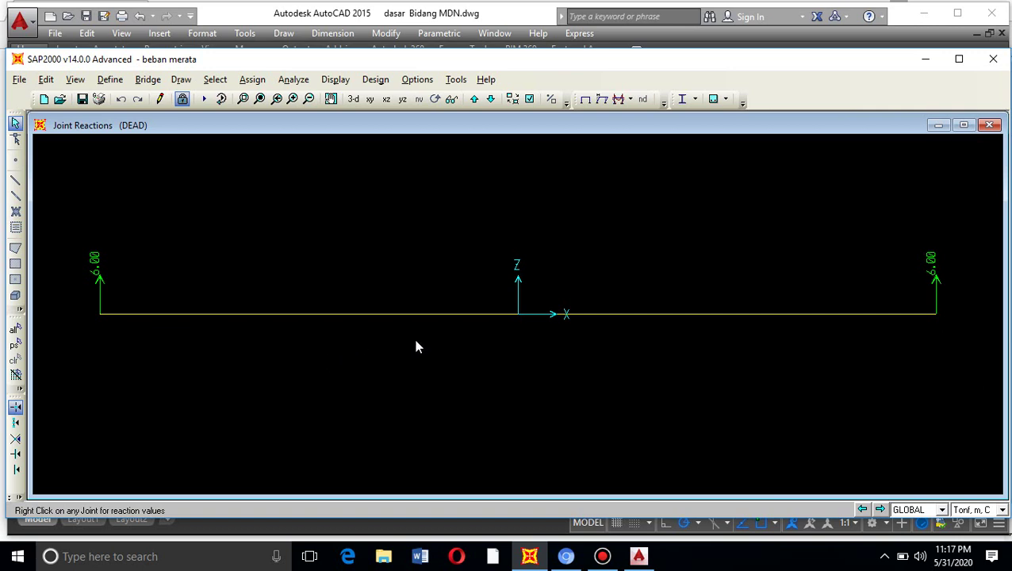
left_click(632, 100)
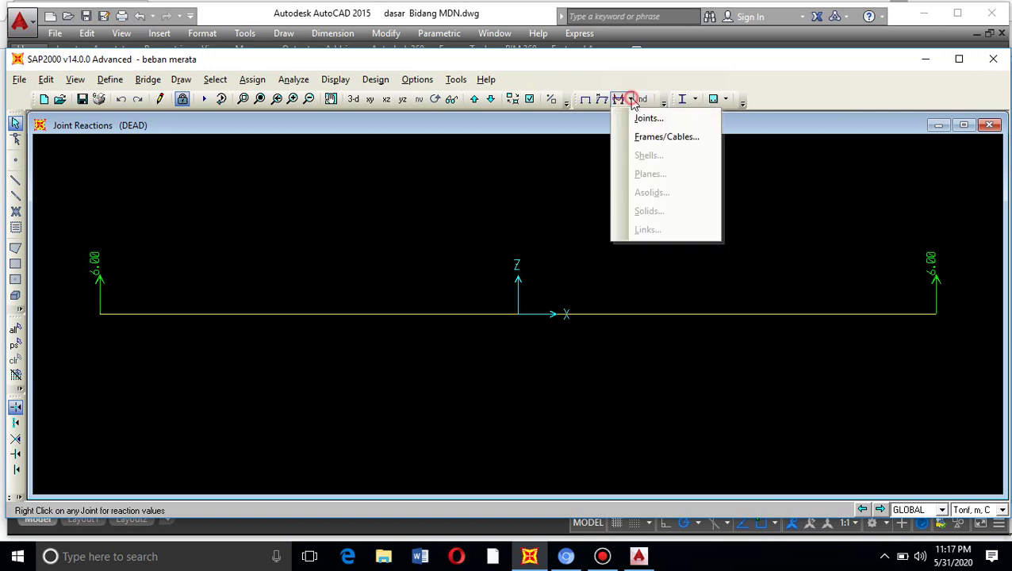
left_click(649, 138)
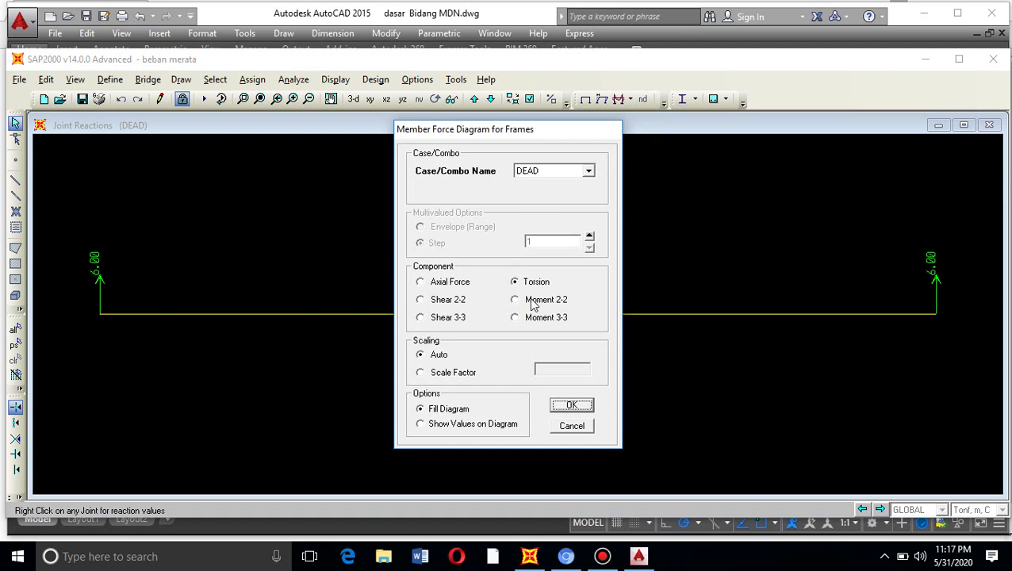
left_click(536, 320)
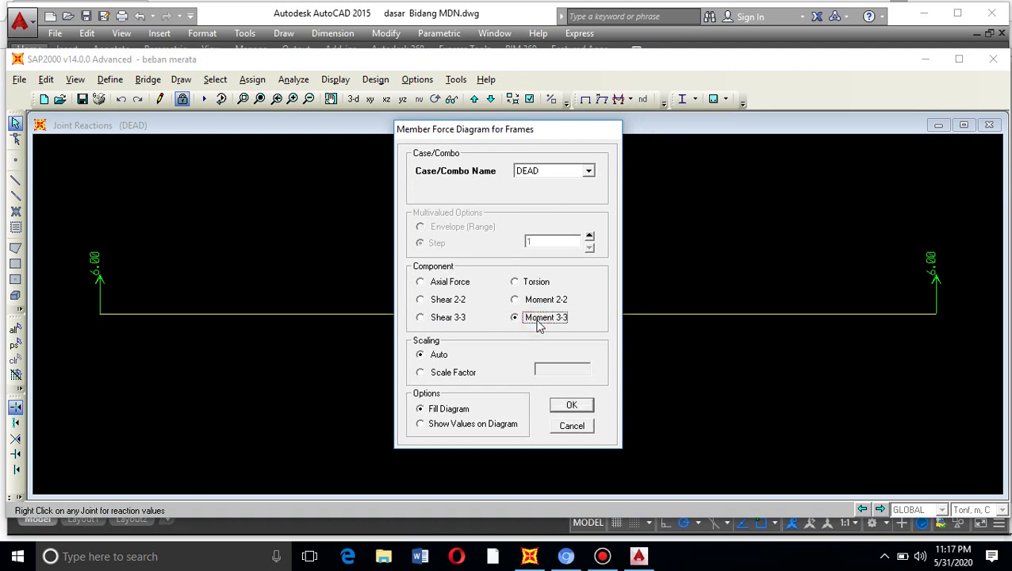
left_click(447, 426)
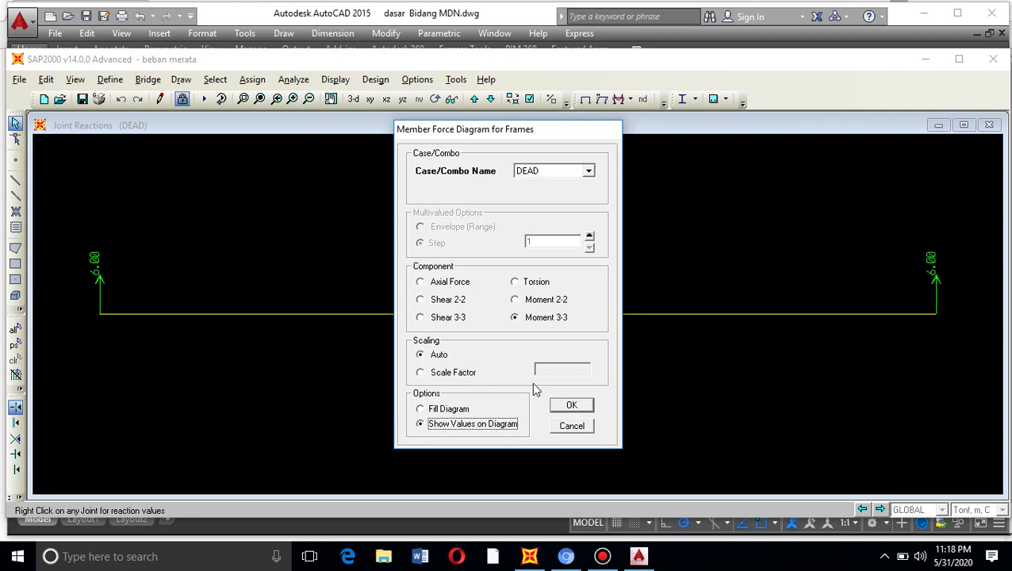
left_click(565, 406)
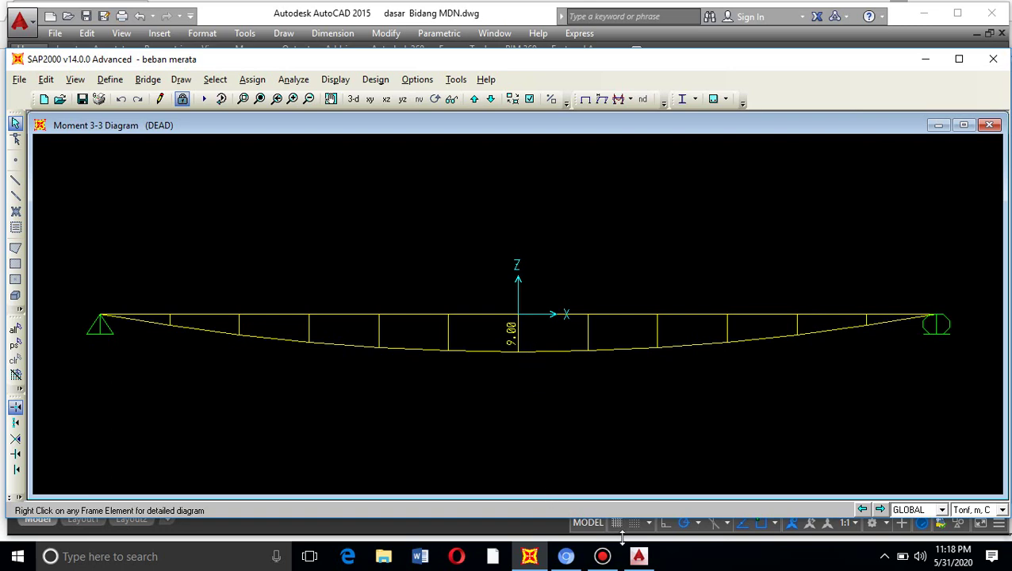
Switch to AutoCAD and examine the BIDANG M bending moment diagram and its formulas for the uniformly loaded beam
mouse_move(639, 556)
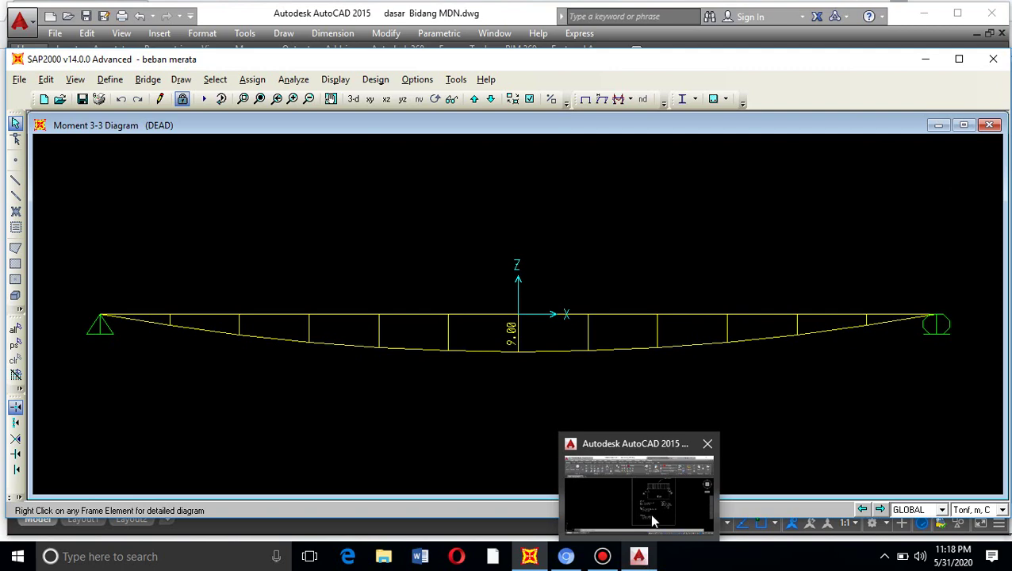
left_click(649, 514)
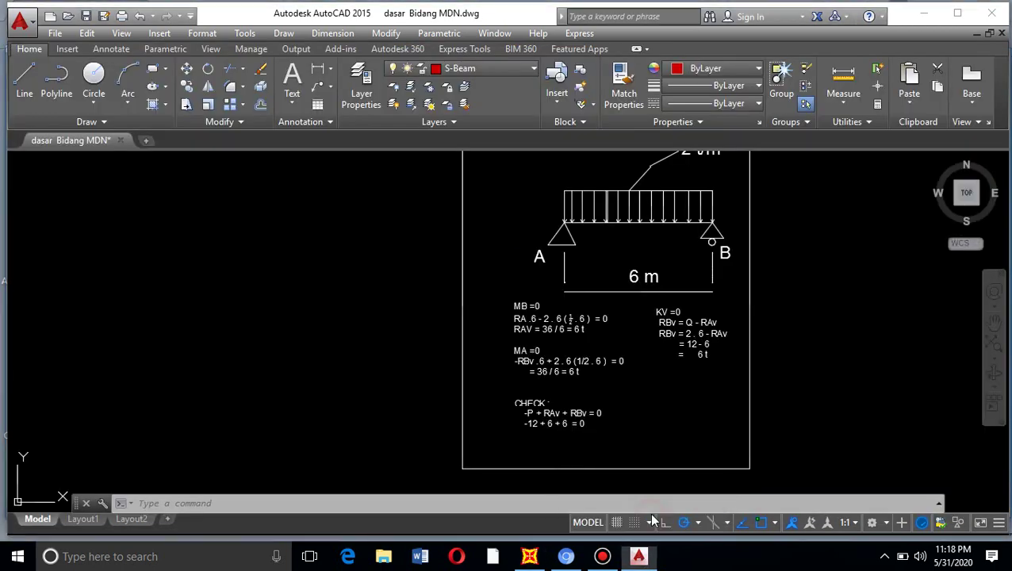
scroll(621, 379, "down", 5)
scroll(696, 361, "down", 2)
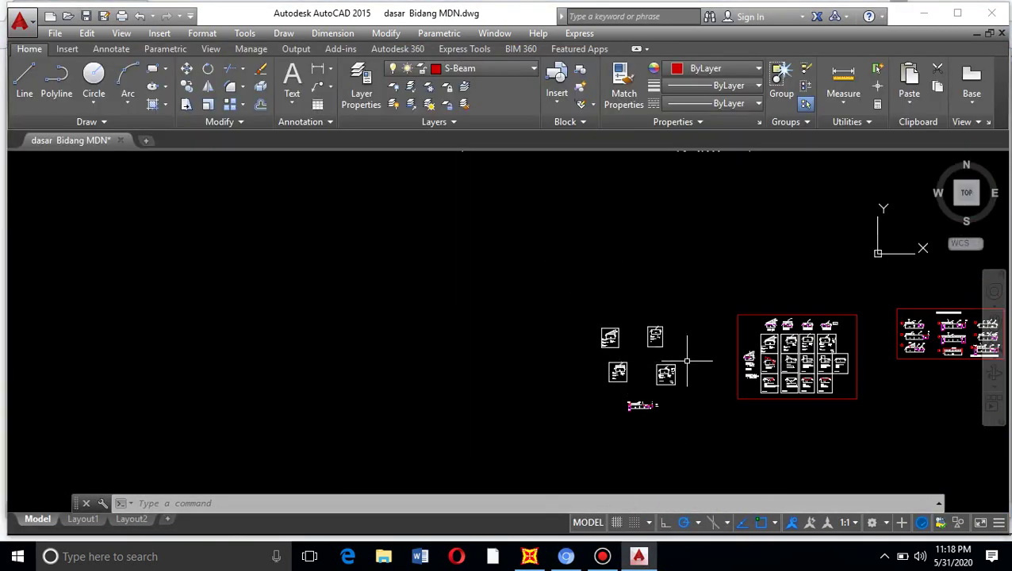
scroll(706, 317, "up", 6)
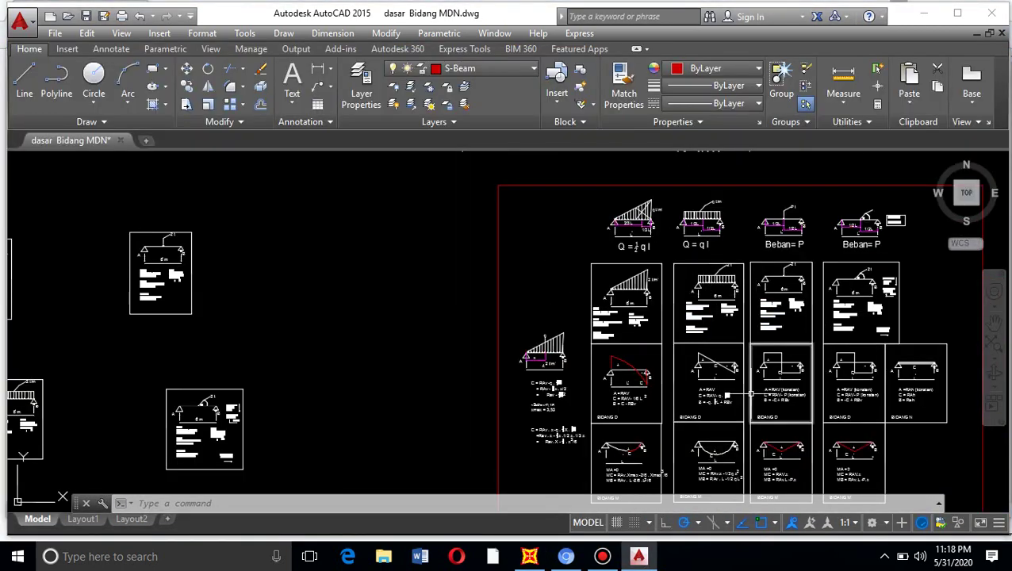
scroll(710, 295, "up", 5)
scroll(634, 400, "down", 5)
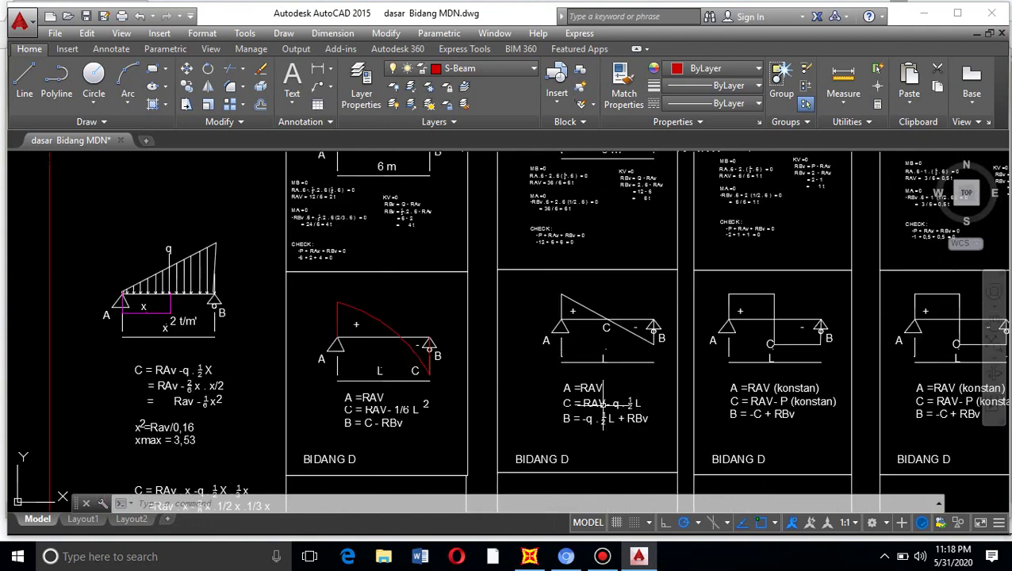
scroll(626, 476, "up", 7)
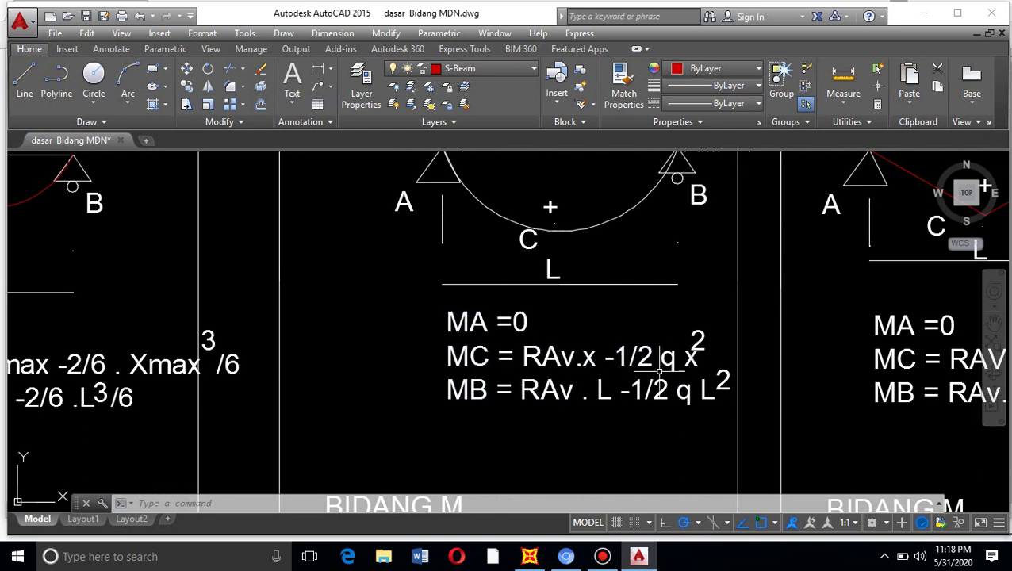
scroll(674, 391, "down", 2)
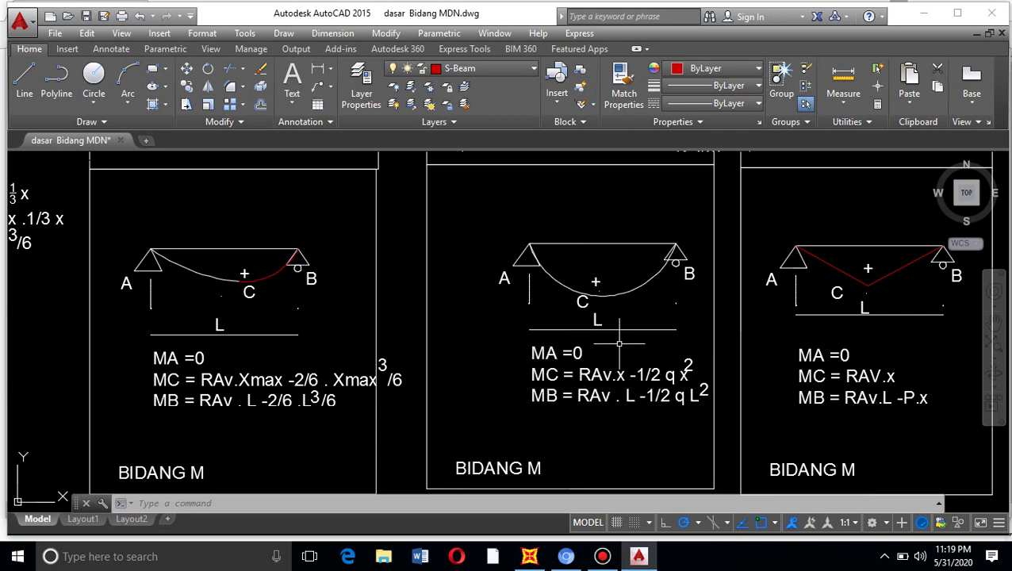
scroll(609, 337, "down", 4)
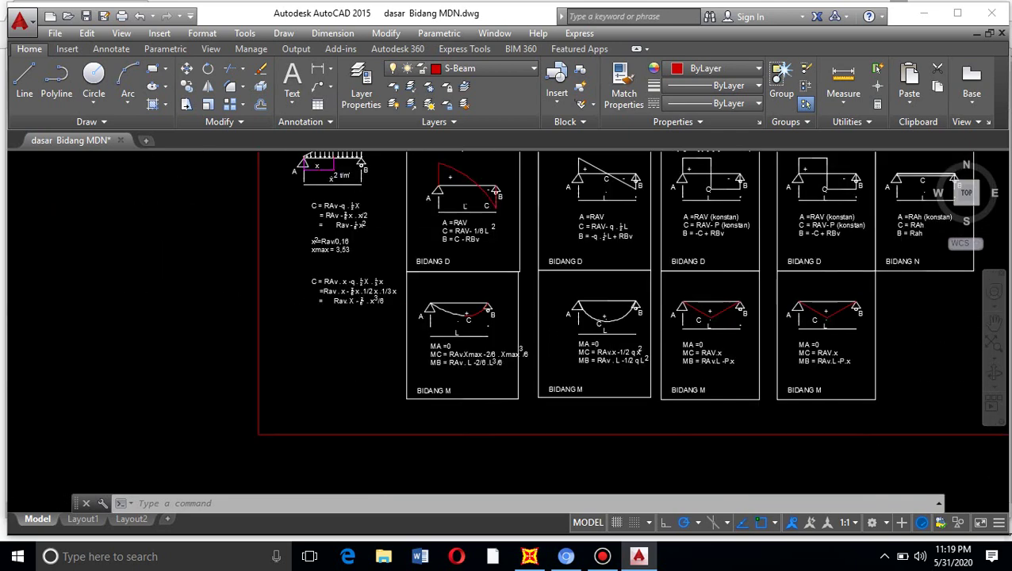
scroll(609, 337, "up", 2)
mouse_move(531, 555)
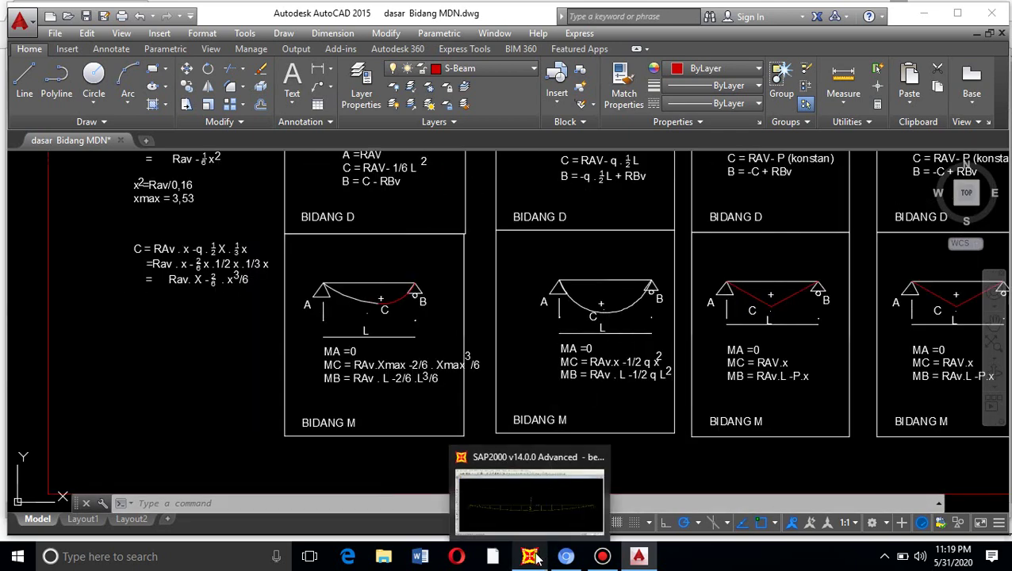
Return to SAP2000 and display the Shear 2-2 diagram of the frame for the DEAD case with values shown
left_click(522, 456)
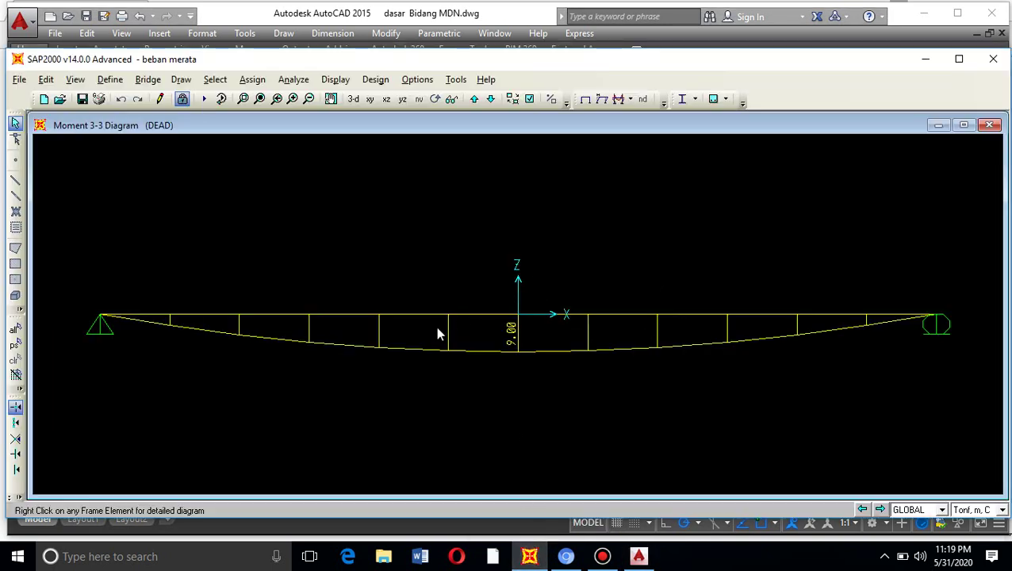
left_click(632, 99)
left_click(655, 136)
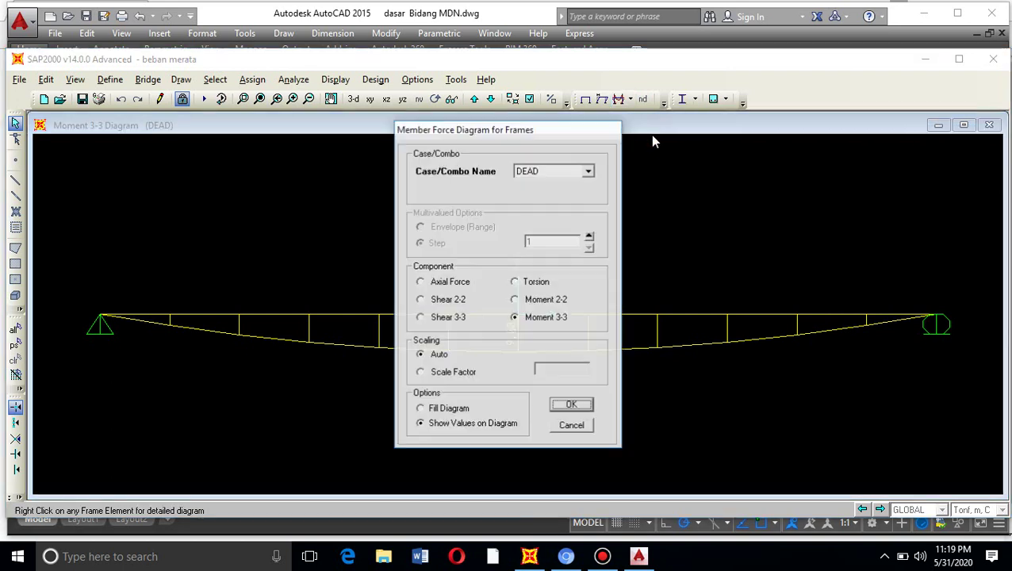
left_click(447, 301)
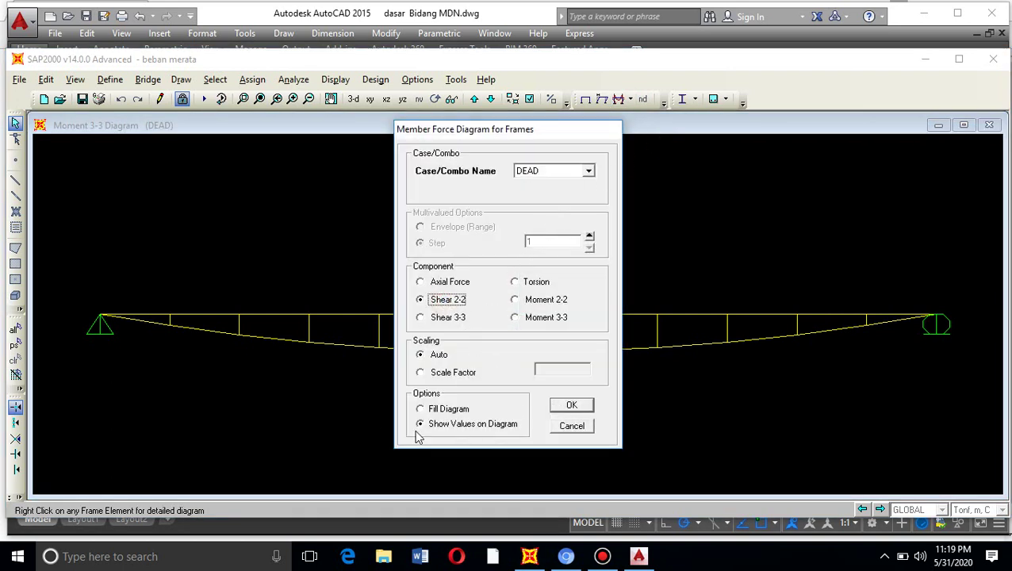
left_click(571, 404)
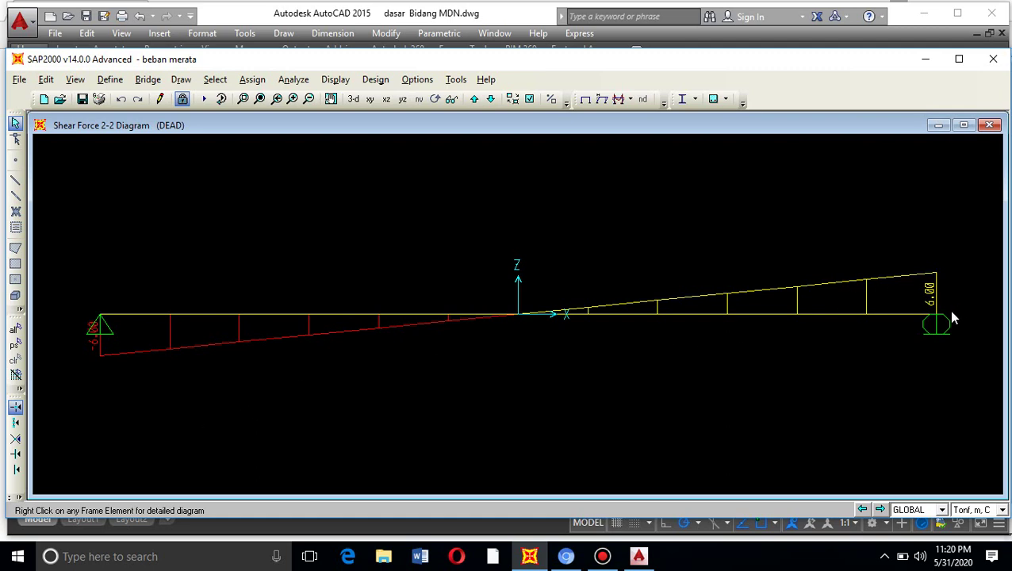
Switch to AutoCAD and examine the BIDANG D shear diagram, its formulas and the reaction calculations for the uniformly loaded beam
left_click(638, 556)
scroll(620, 329, "down", 2)
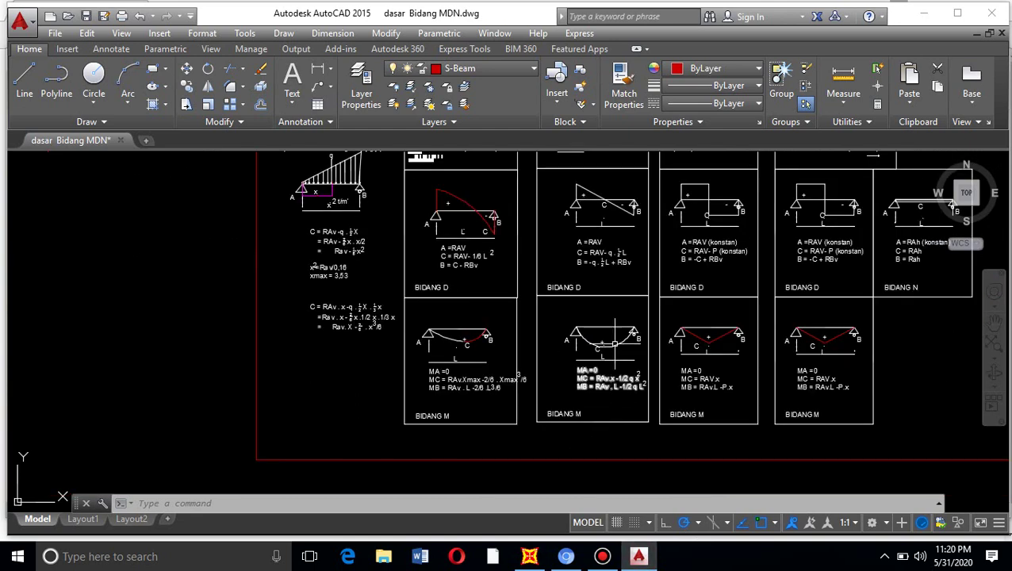
scroll(596, 252, "up", 5)
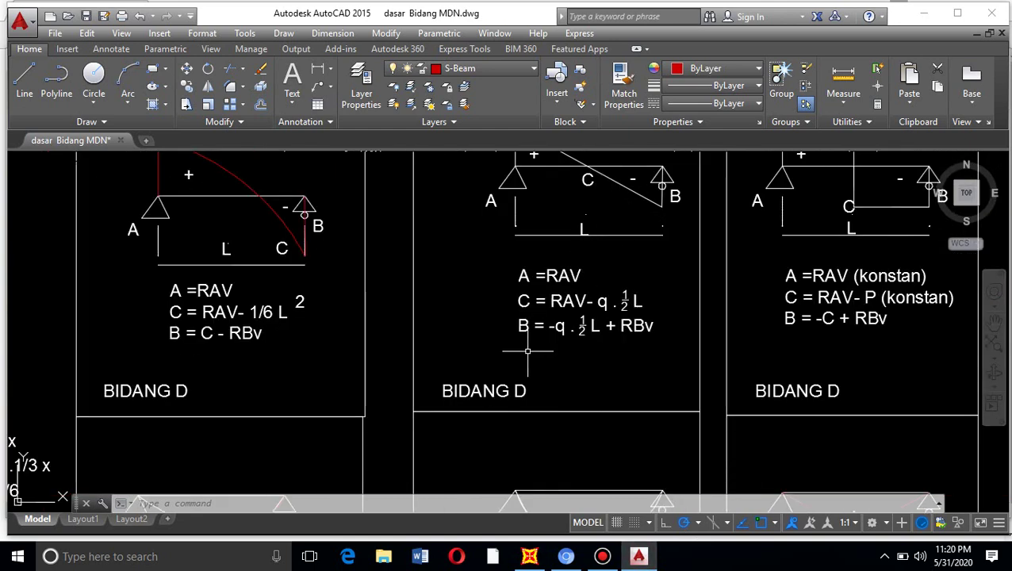
scroll(603, 334, "down", 2)
scroll(627, 297, "down", 2)
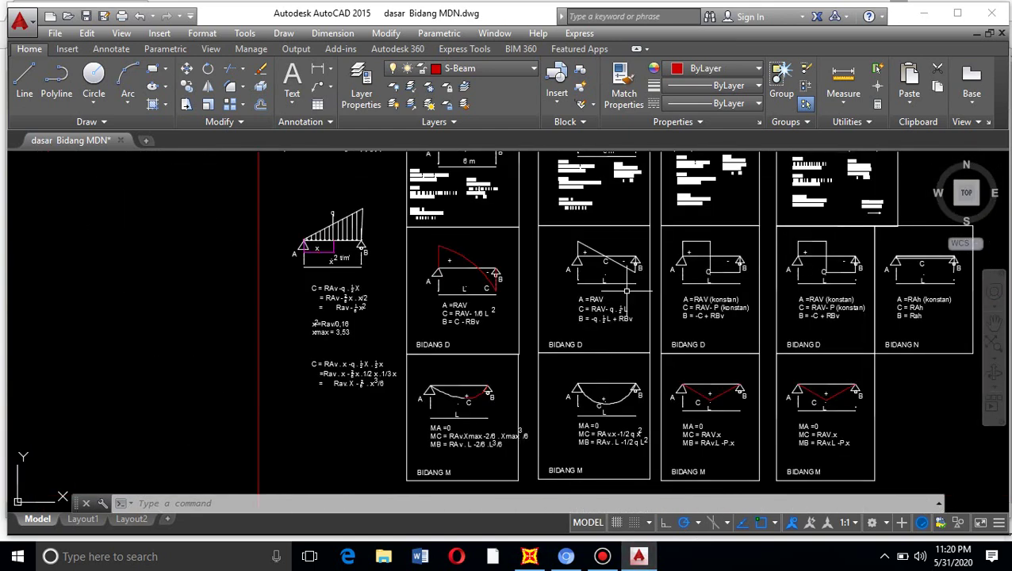
scroll(605, 323, "up", 6)
scroll(590, 357, "down", 5)
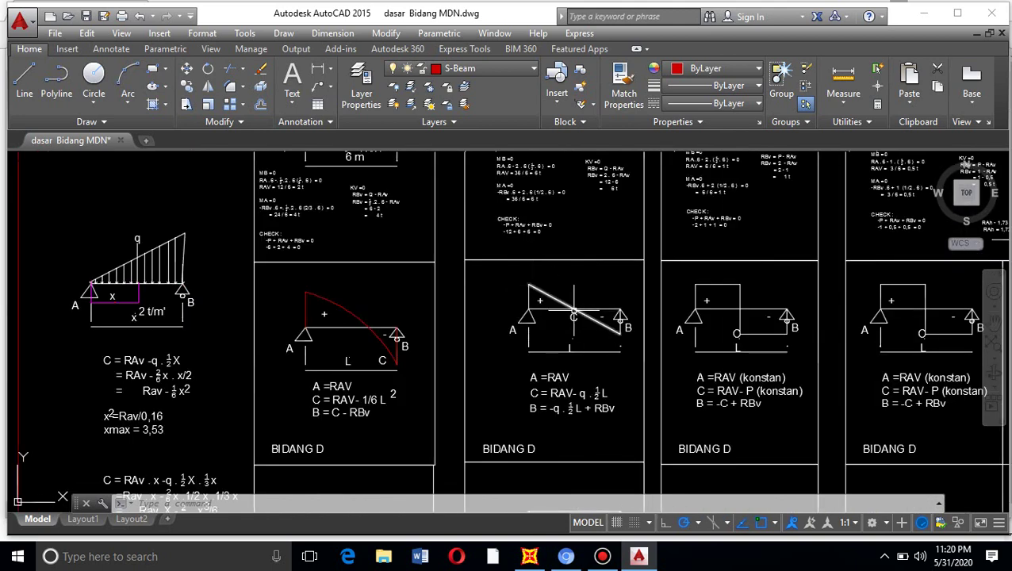
scroll(607, 395, "up", 2)
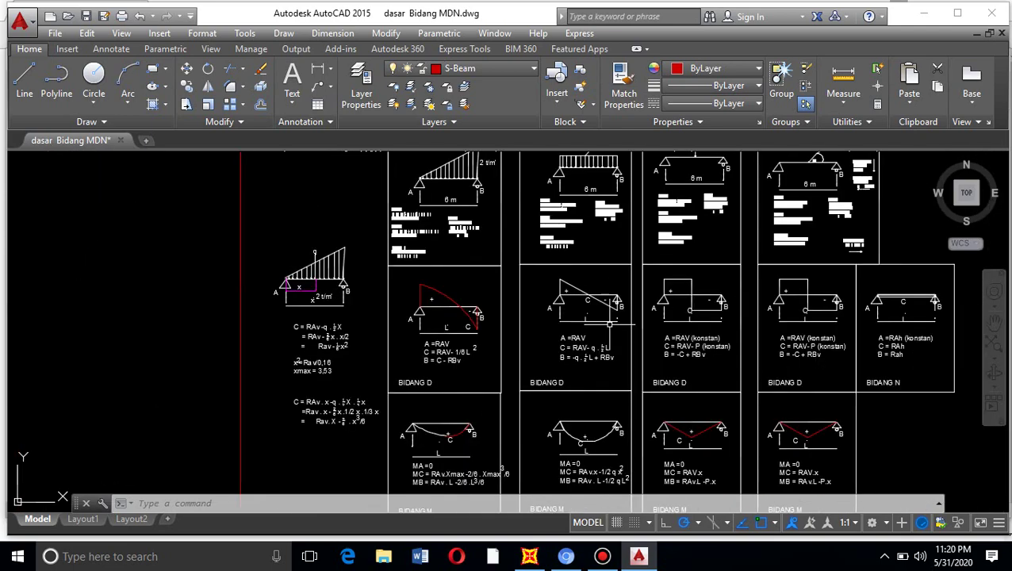
scroll(607, 270, "down", 5)
scroll(607, 270, "up", 5)
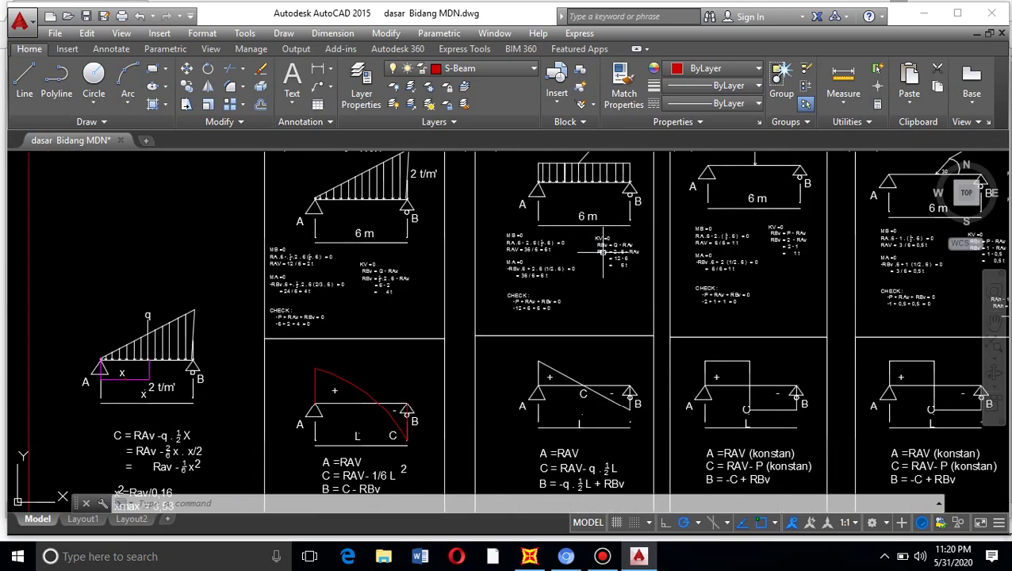
scroll(604, 257, "down", 5)
scroll(602, 248, "up", 3)
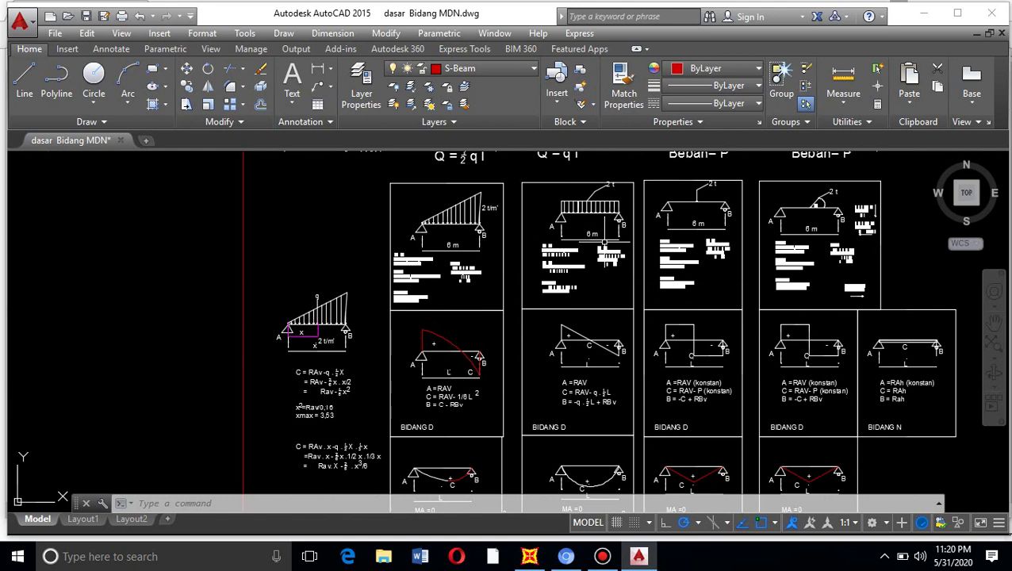
Return to SAP2000 and split the model display into four windows
scroll(603, 241, "down", 5)
scroll(603, 238, "up", 3)
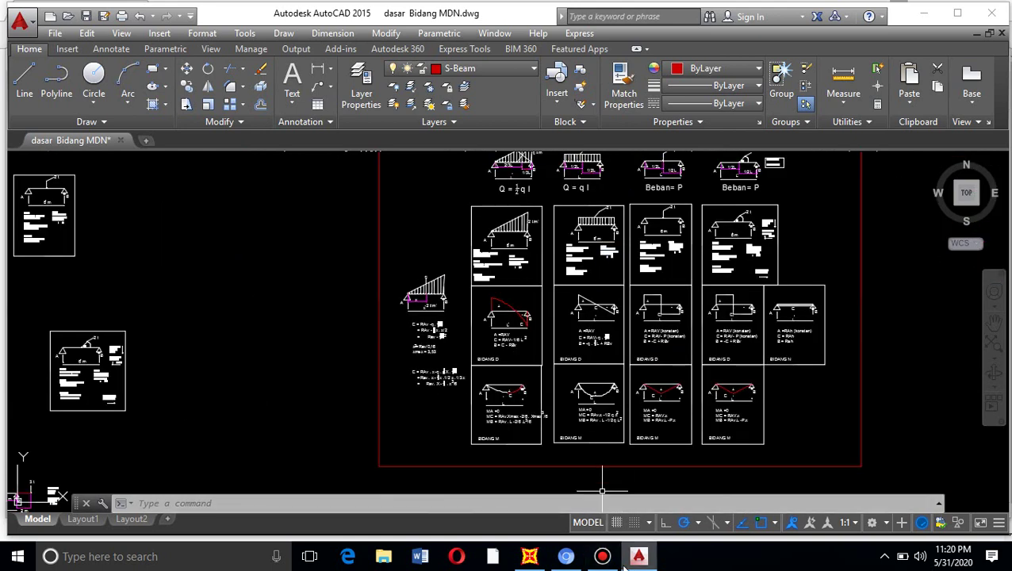
left_click(529, 556)
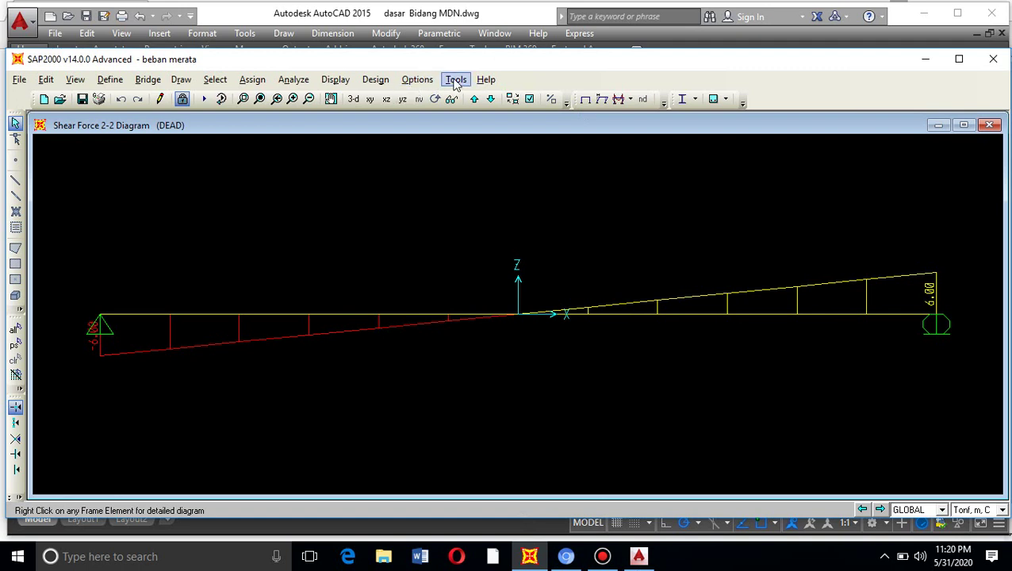
left_click(410, 82)
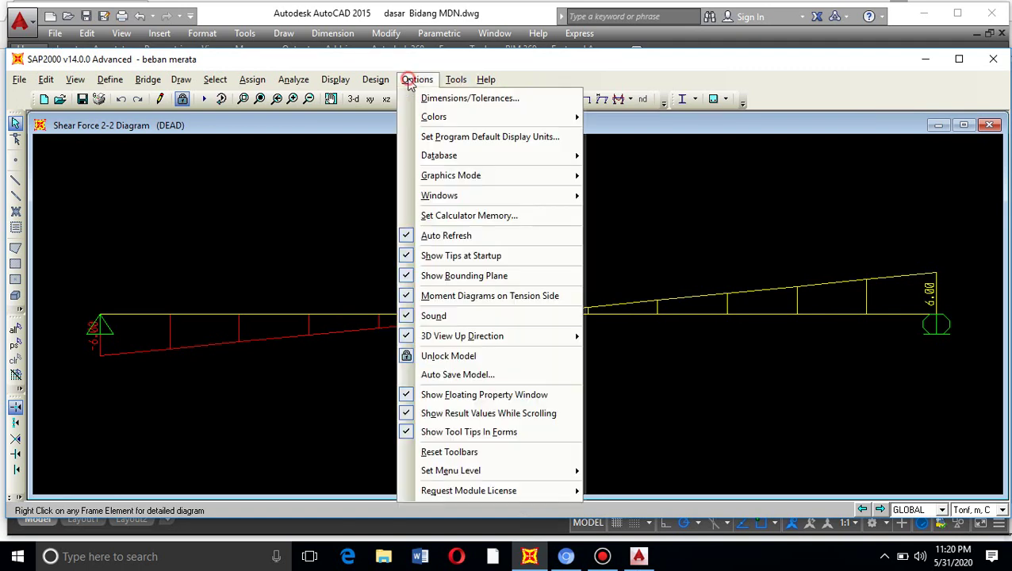
mouse_move(482, 196)
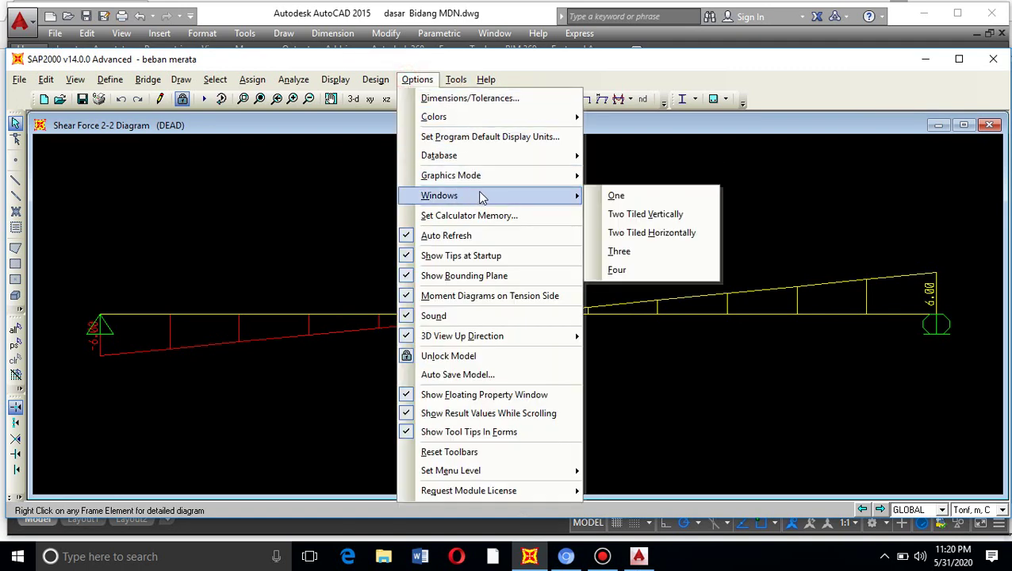
left_click(636, 271)
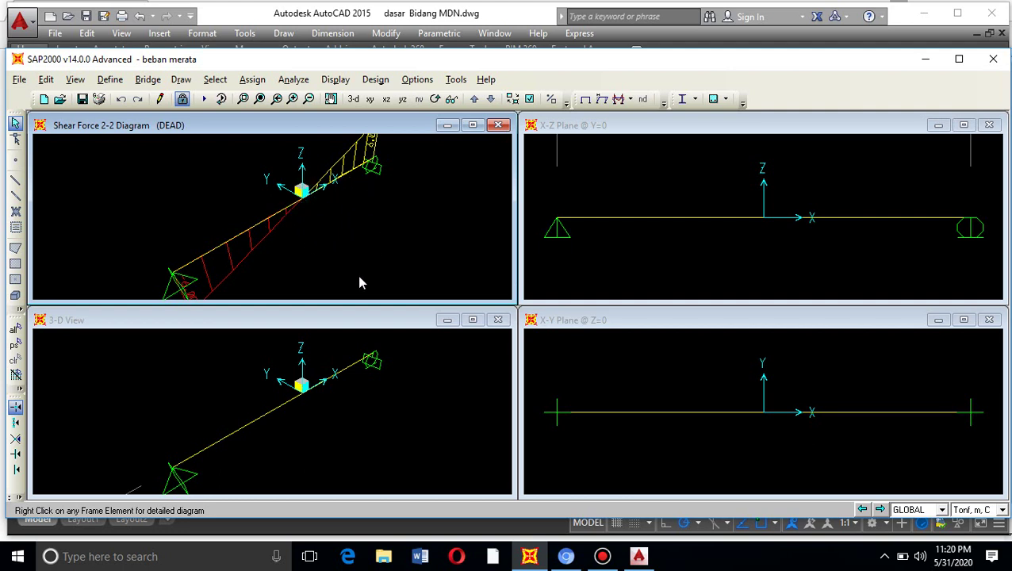
Display the Moment 3-3 diagram for the DEAD case in the 3-D View window, with values shown on the diagram
left_click(377, 391)
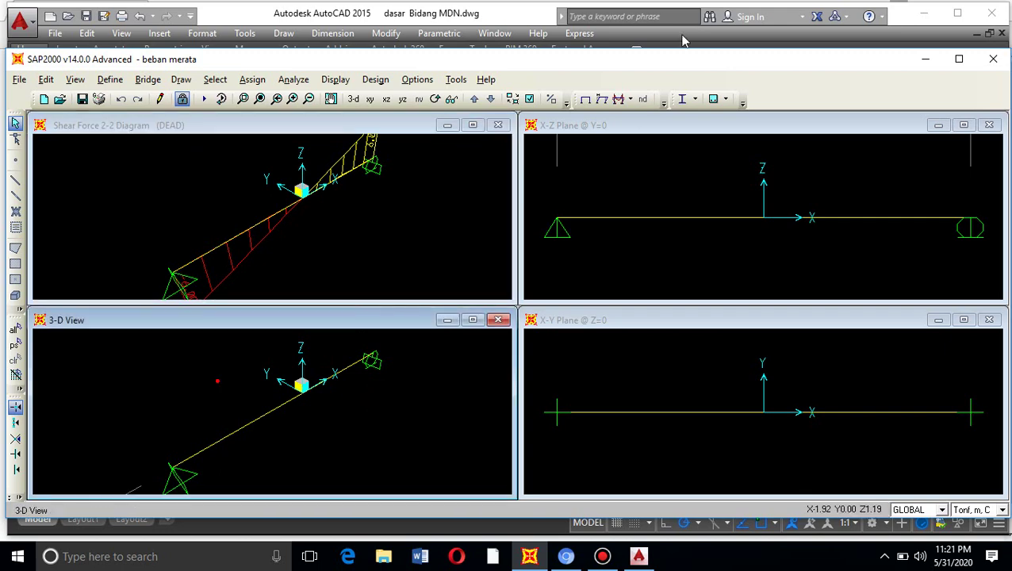
left_click(621, 100)
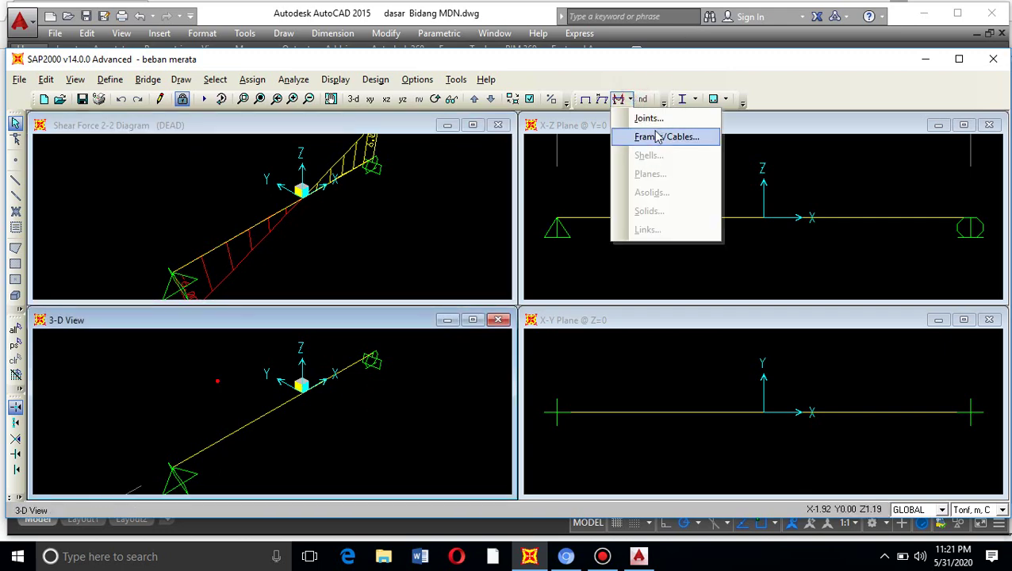
left_click(657, 136)
left_click(553, 317)
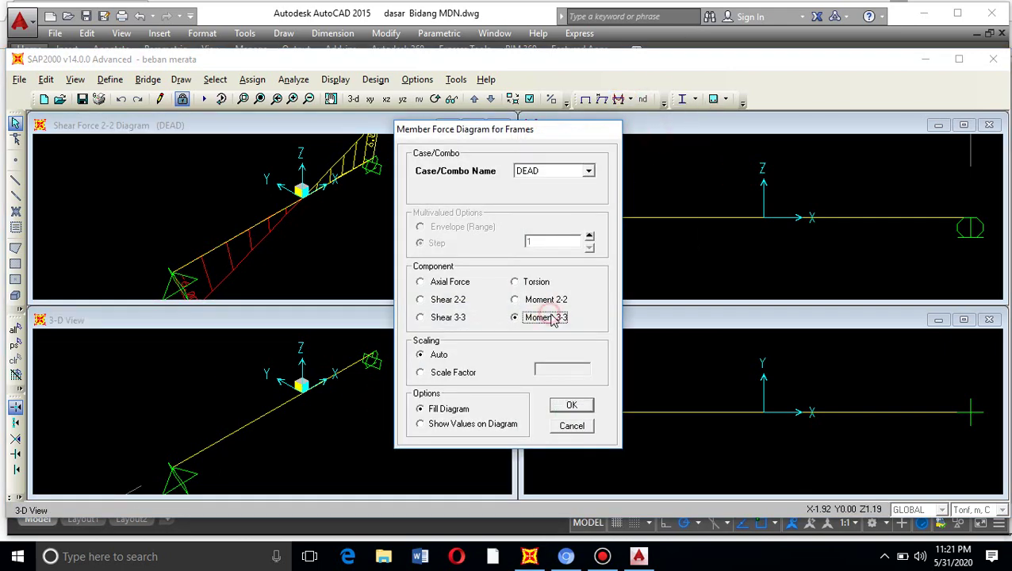
left_click(571, 405)
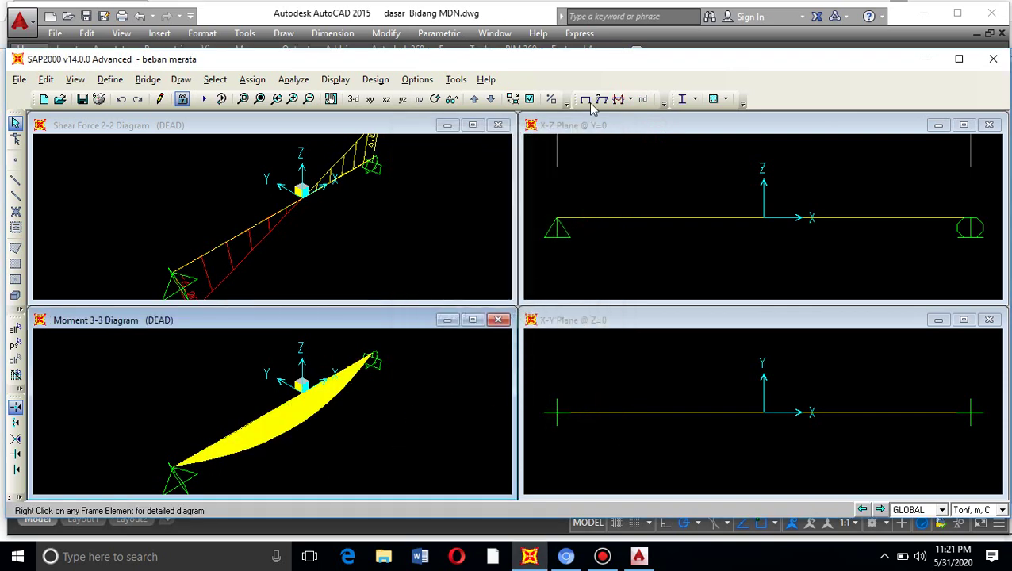
left_click(620, 100)
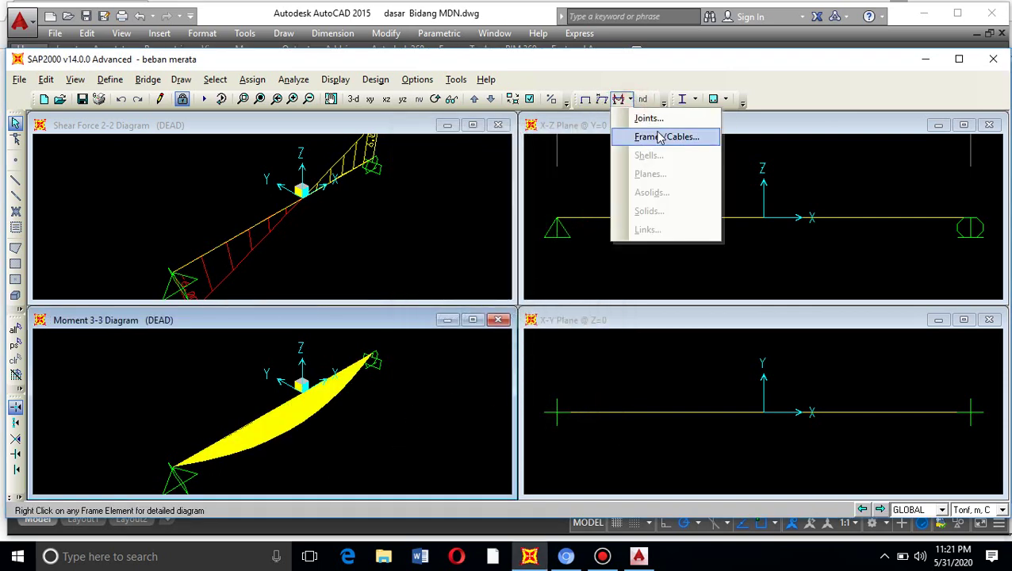
left_click(658, 138)
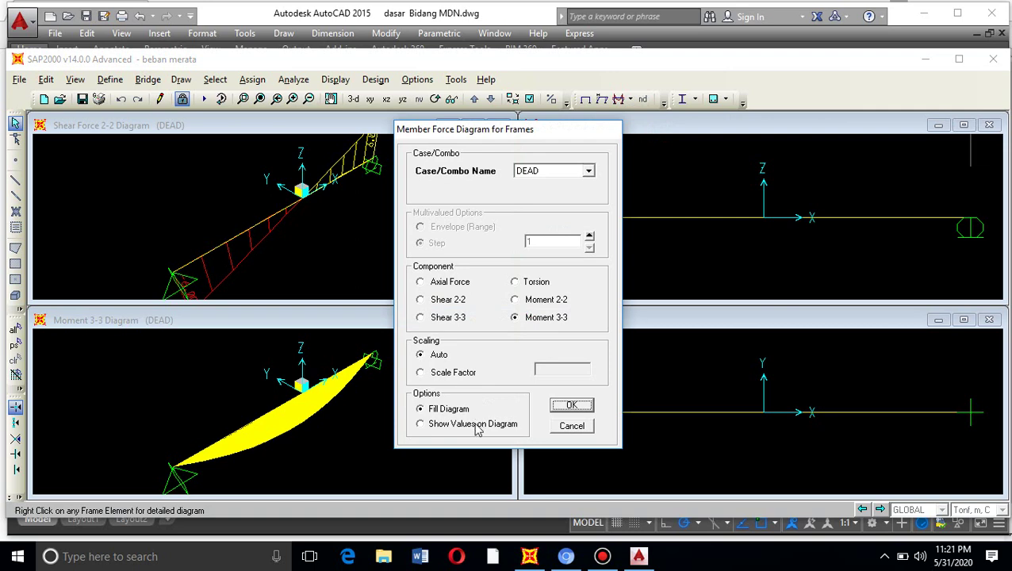
left_click(478, 425)
left_click(571, 405)
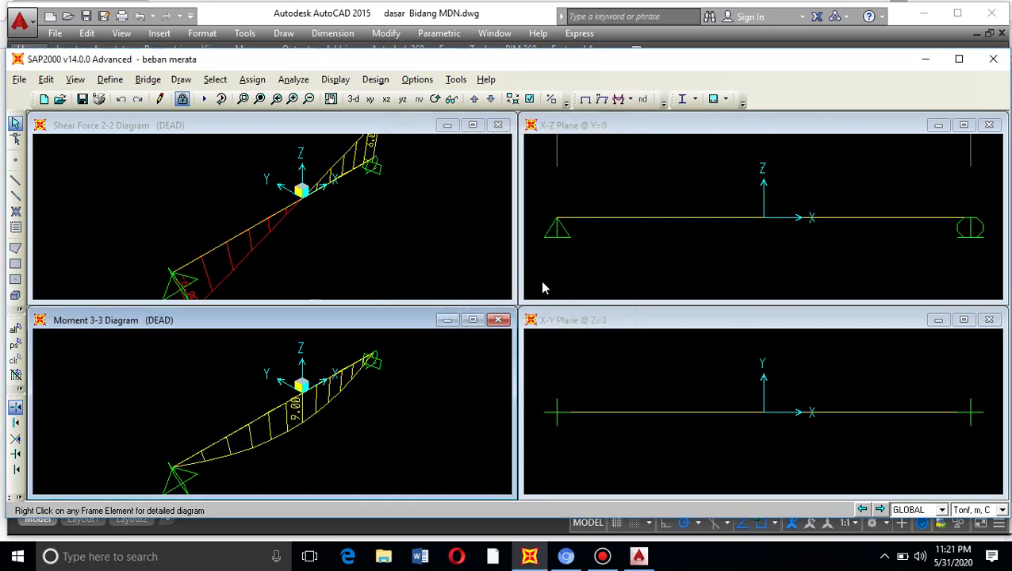
Show the DEAD joint reactions as arrows in the X-Y Plane window, turned to the X-Z view, and save the model
left_click(666, 377)
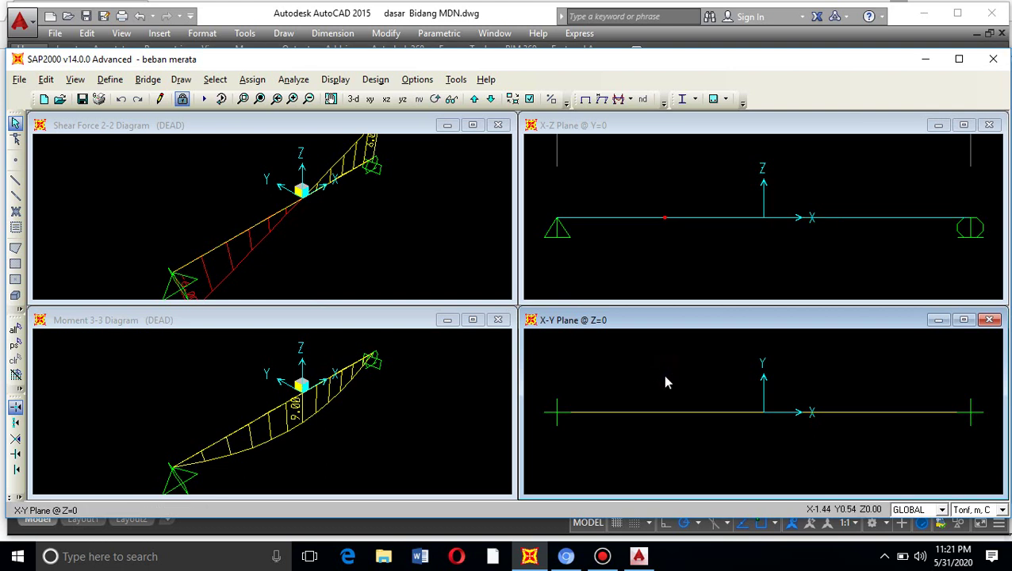
left_click(631, 99)
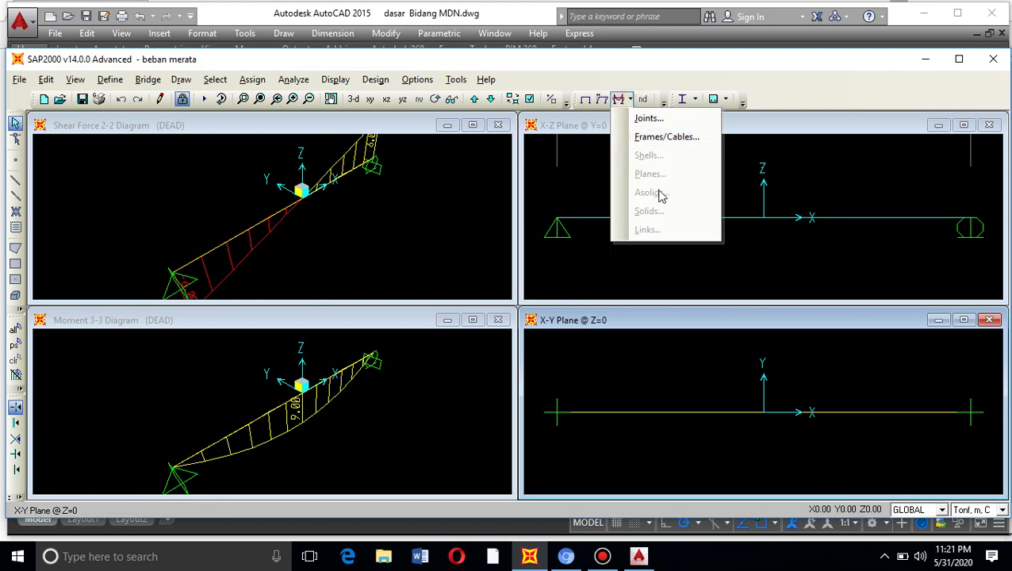
left_click(659, 119)
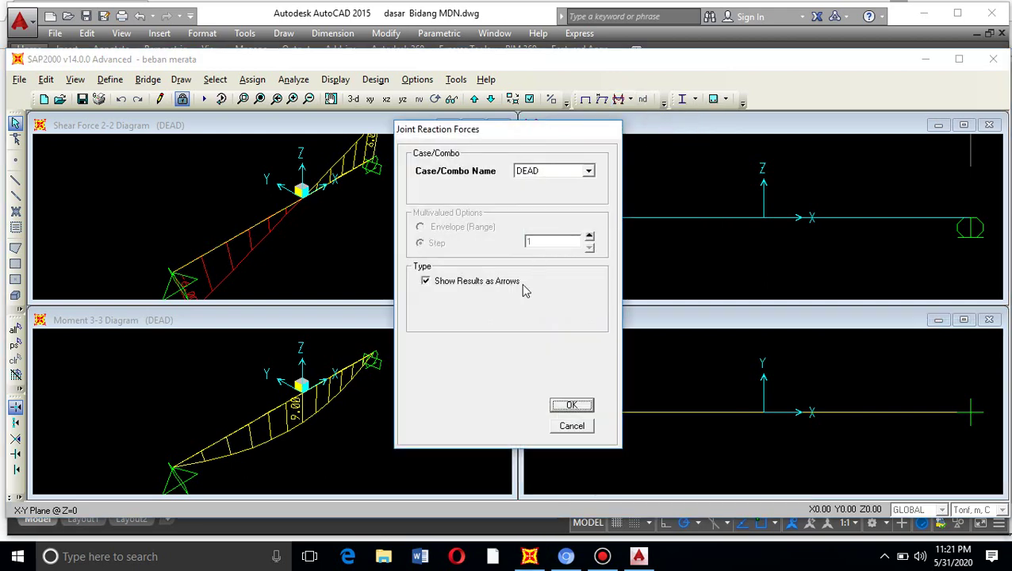
left_click(571, 405)
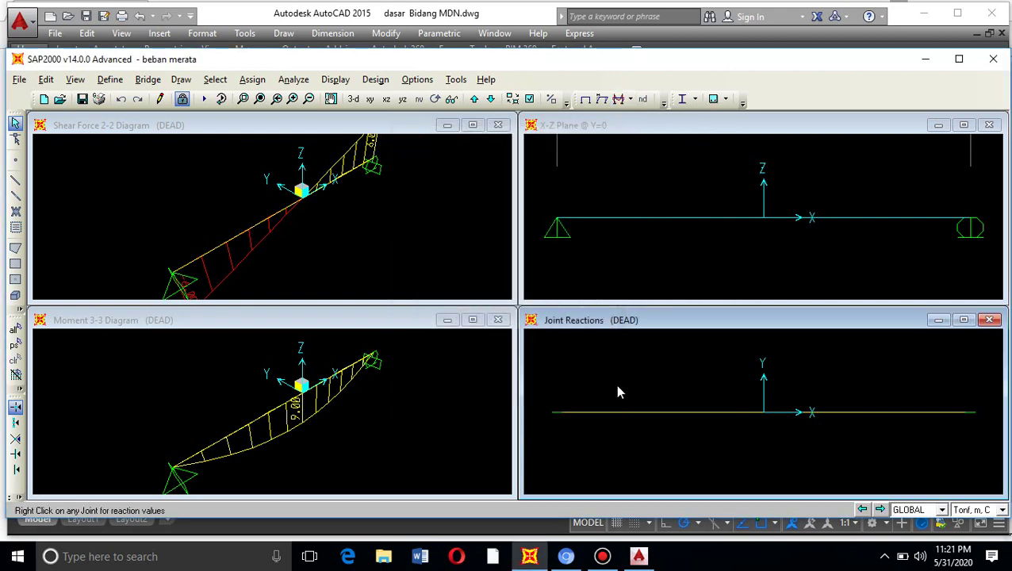
left_click(383, 101)
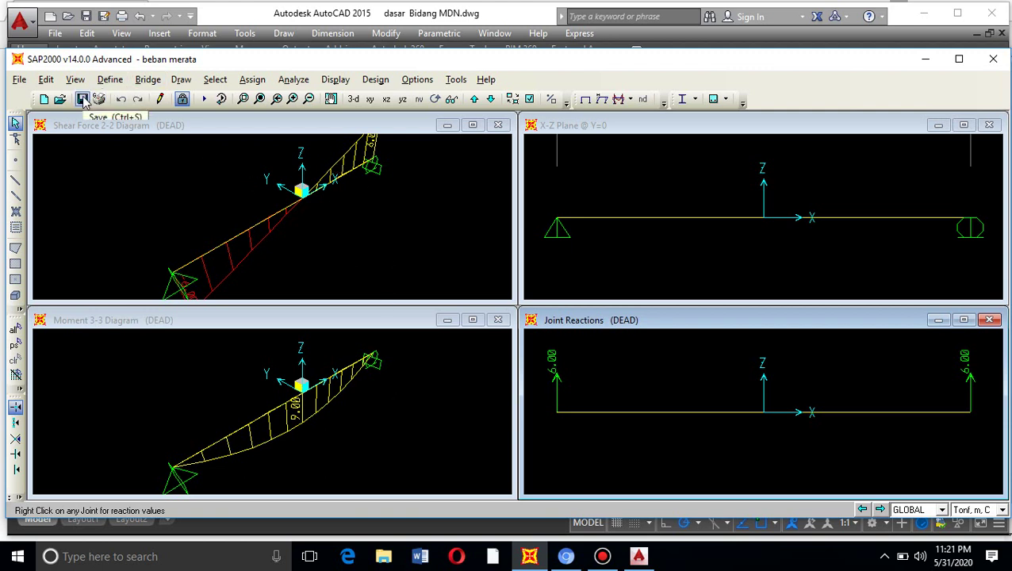
left_click(82, 100)
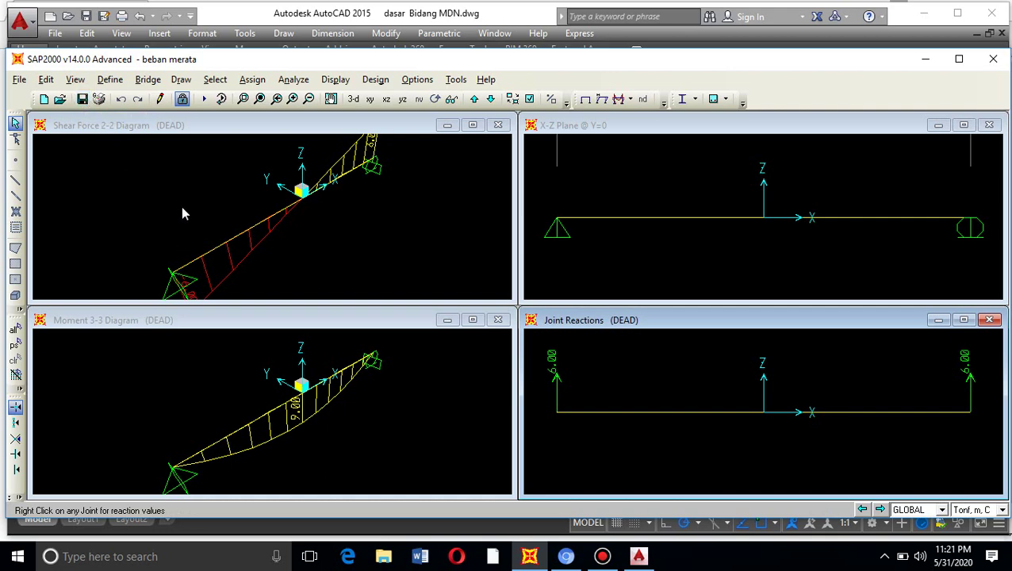
Create a new model from the Beam template with 1 span of 6 m and close its 3-D view
left_click(45, 99)
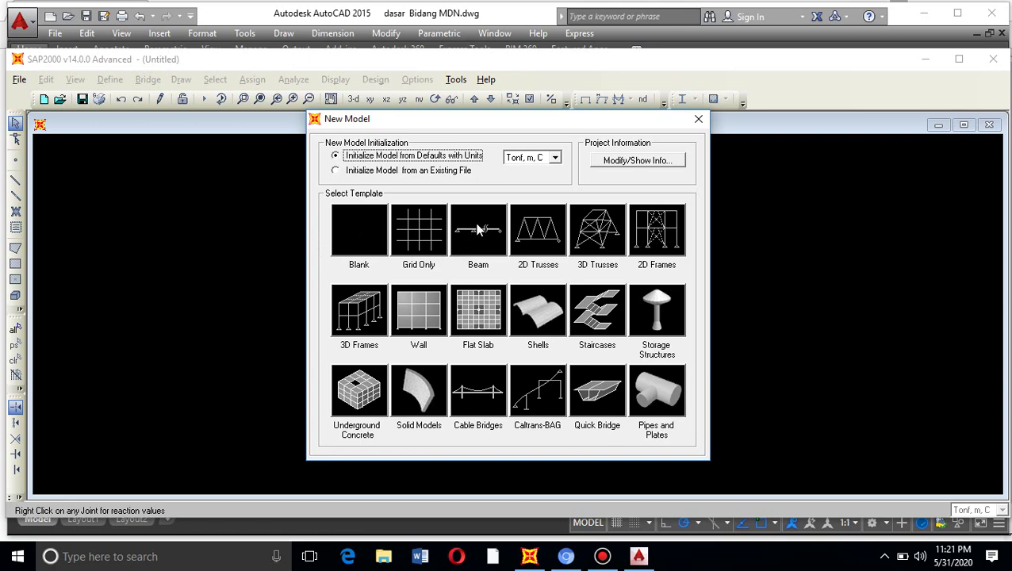
left_click(478, 230)
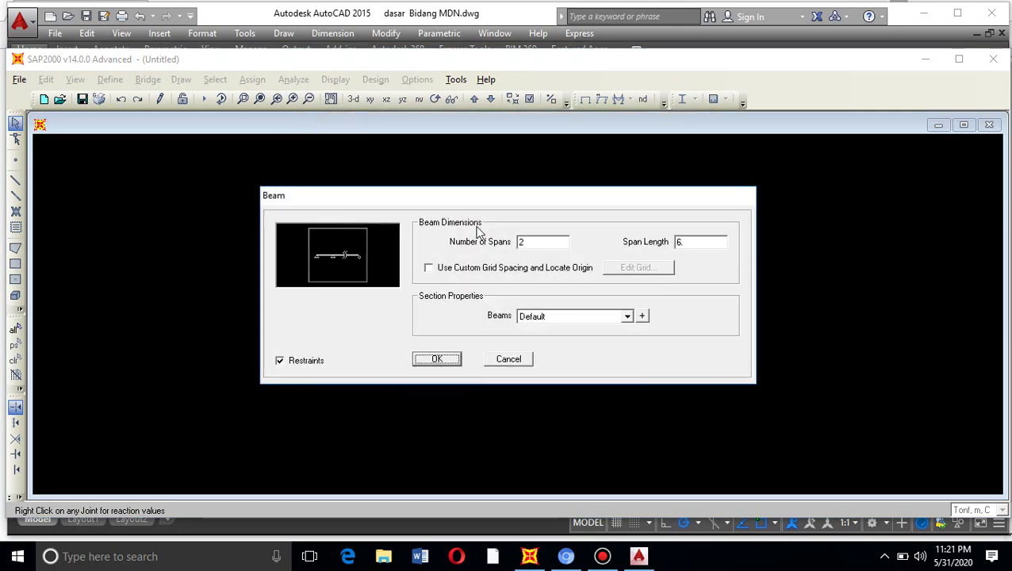
double_click(541, 241)
key("BackSpace")
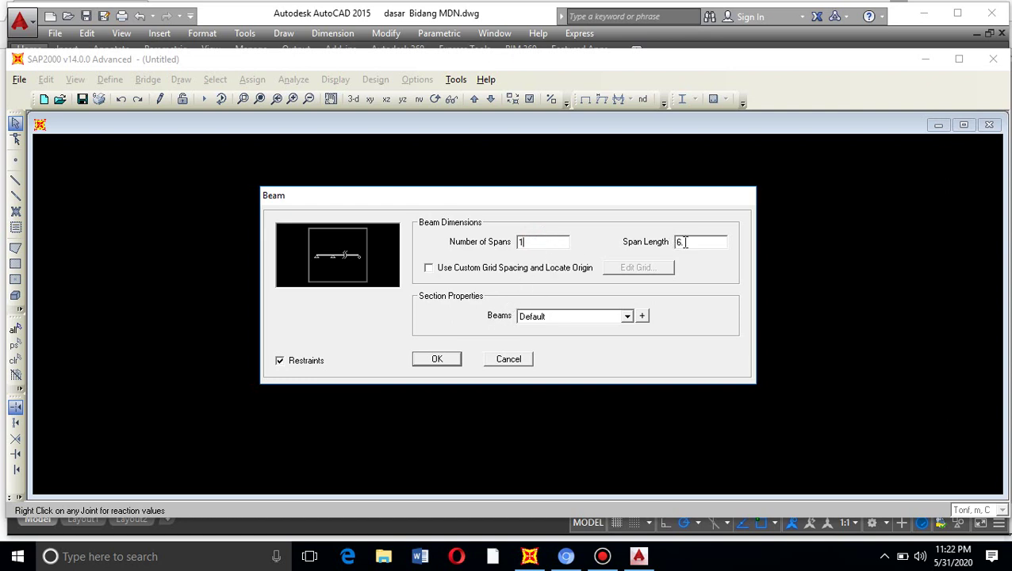
left_click(438, 360)
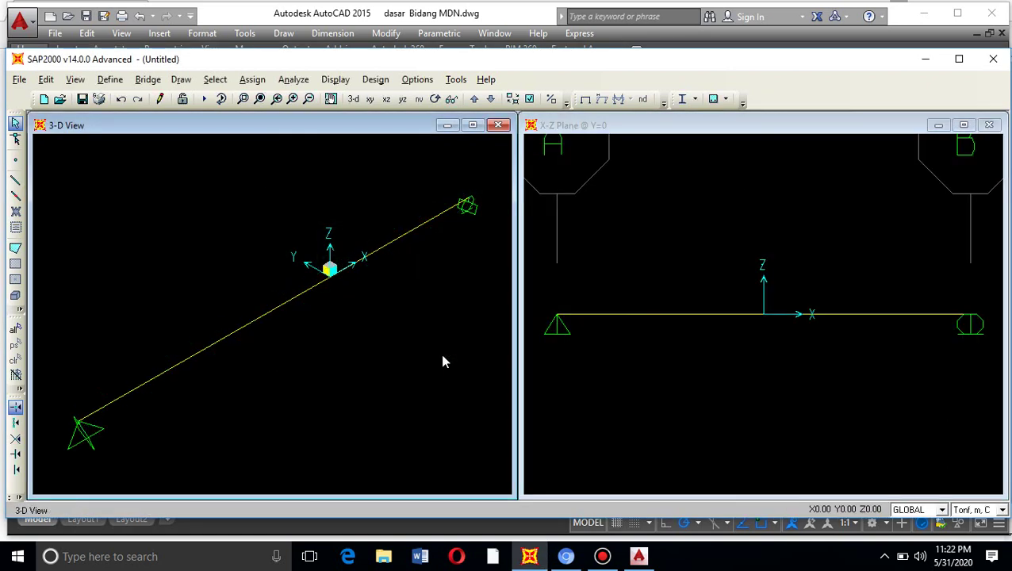
left_click(498, 125)
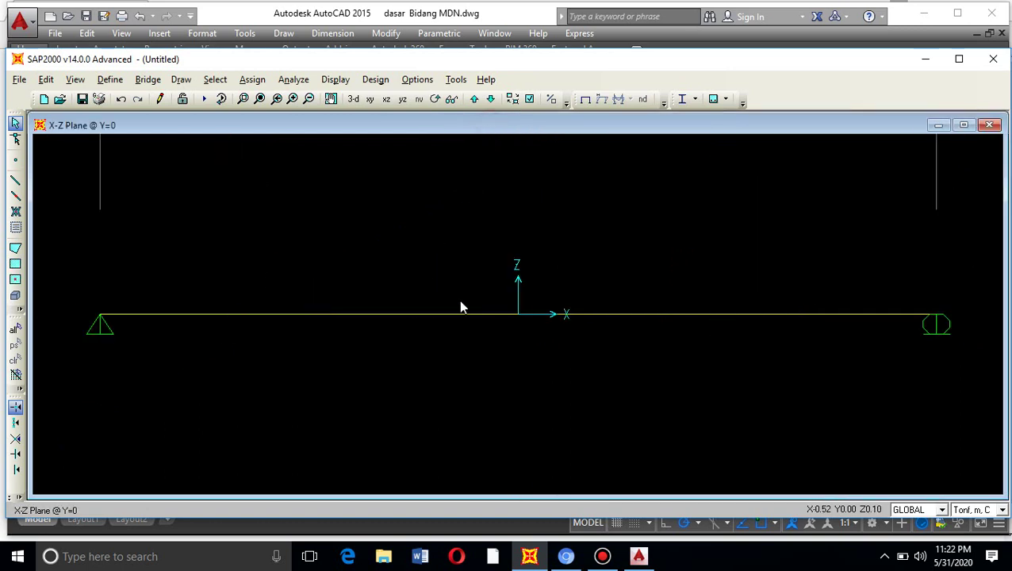
Switch to AutoCAD and examine the load diagram and reaction calculations for the 6 m beam with the triangular load
left_click(638, 556)
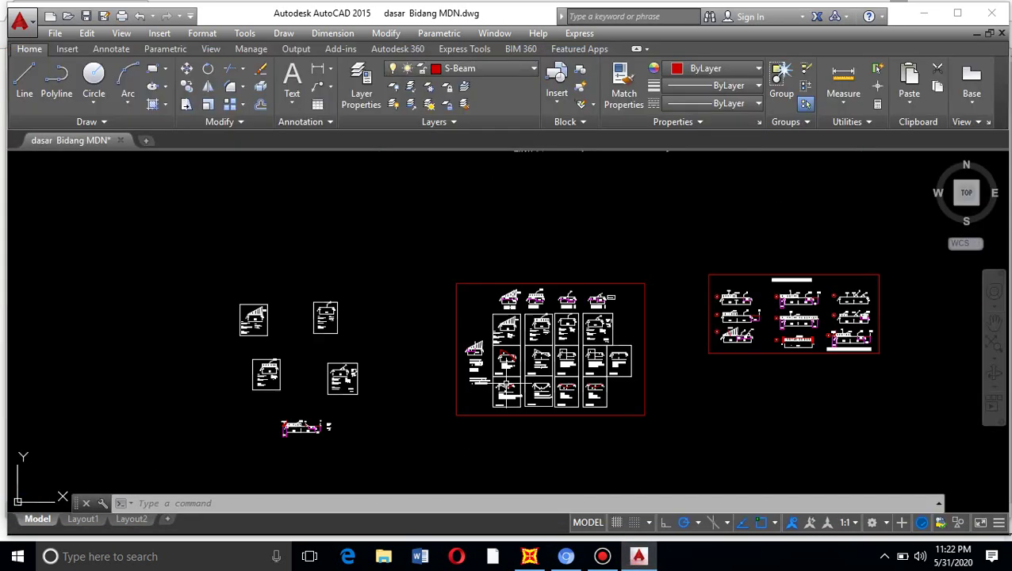
scroll(614, 237, "down", 2)
scroll(333, 342, "up", 8)
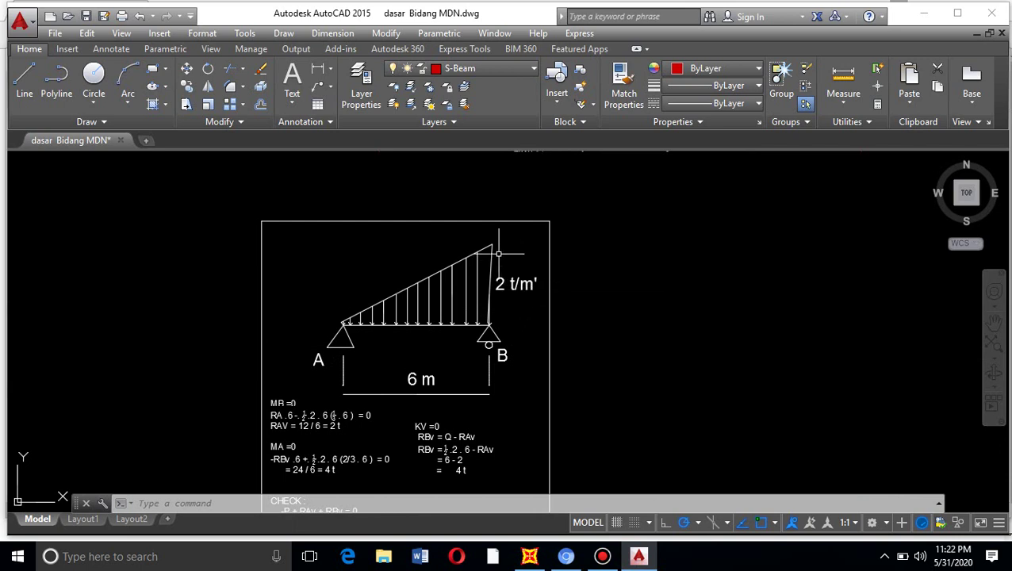
Return to SAP2000 and assign the beam a triangular DEAD gravity load by absolute distance, from 0 at 0 m to 2 Tonf/m at 6 m
left_click(530, 556)
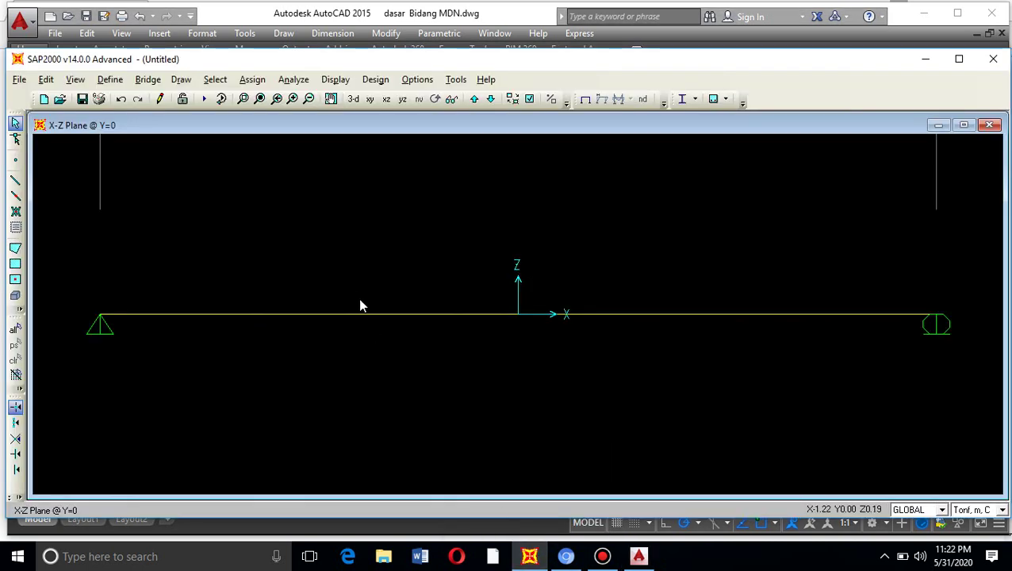
left_click(373, 314)
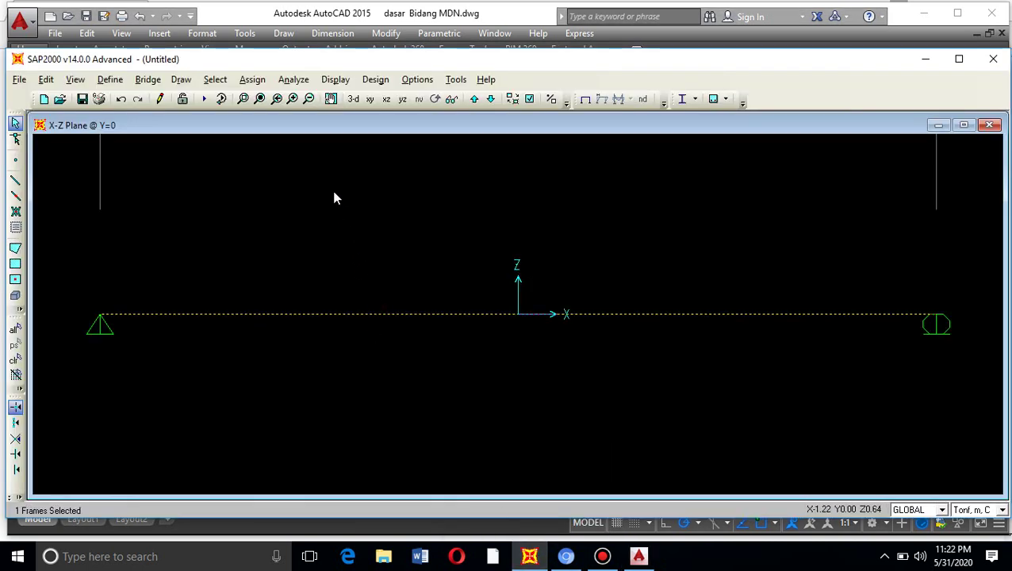
left_click(259, 87)
mouse_move(308, 257)
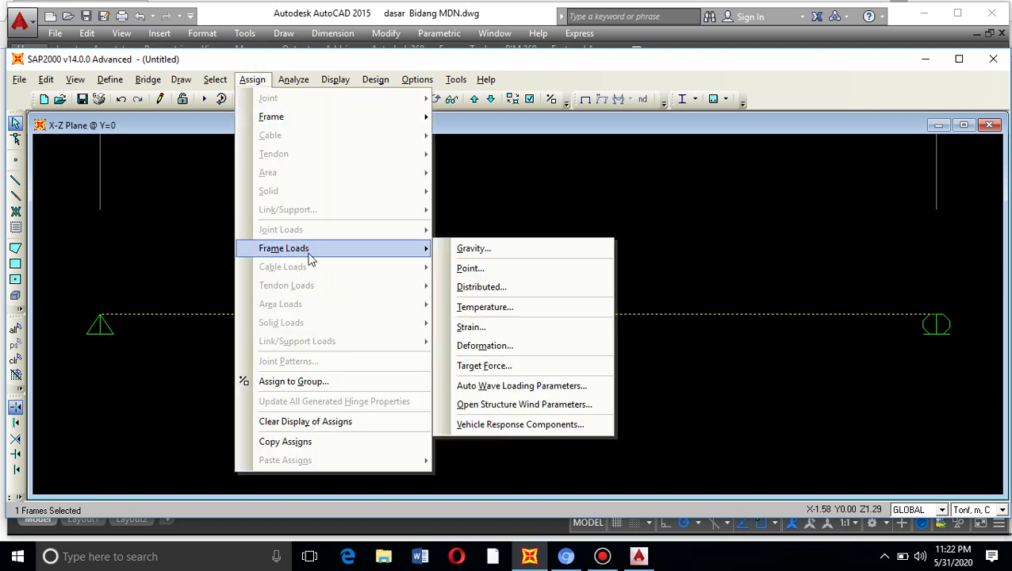
left_click(501, 288)
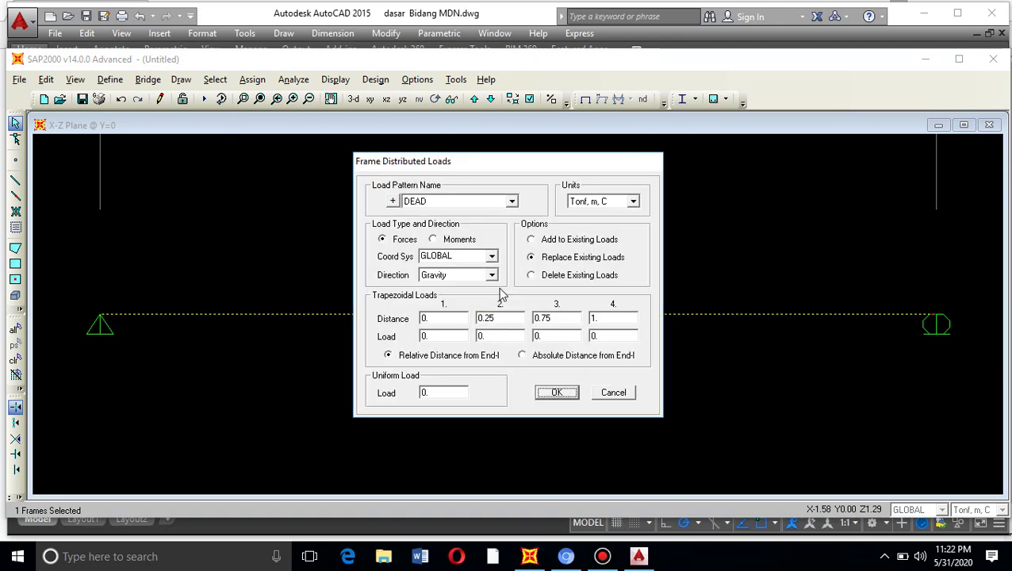
left_click(555, 364)
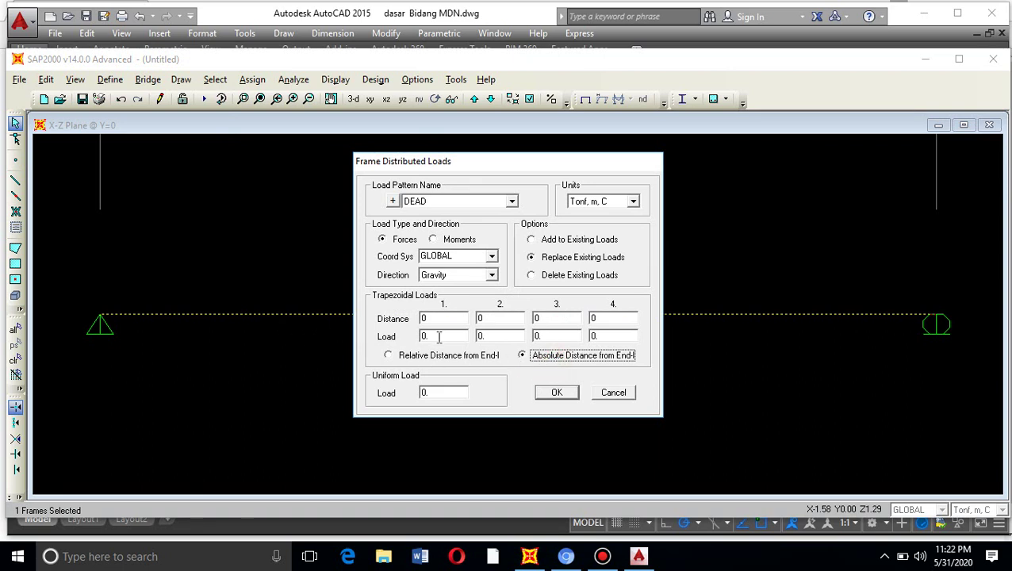
left_click(496, 319)
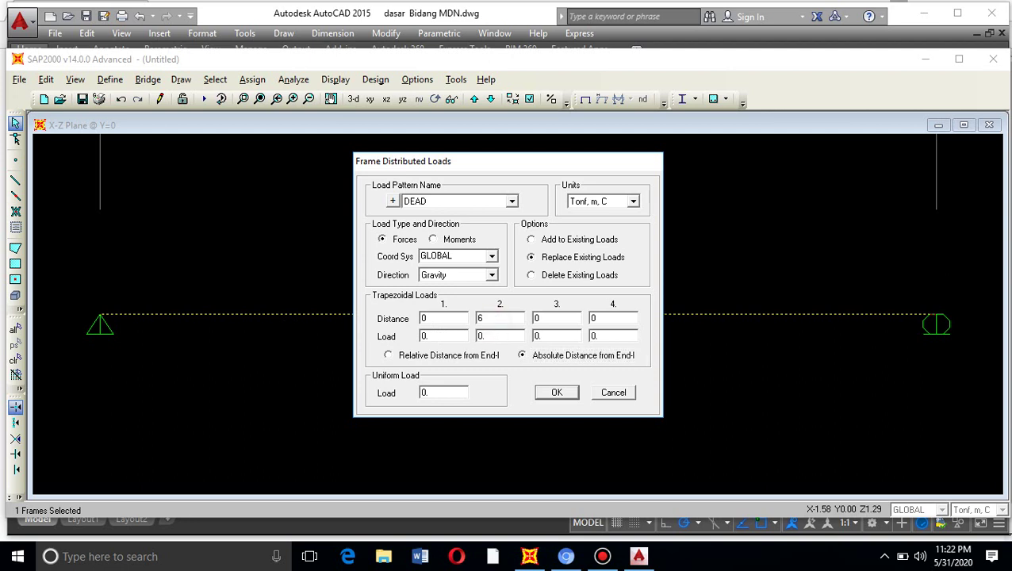
left_click(498, 336)
type("2")
left_click(555, 391)
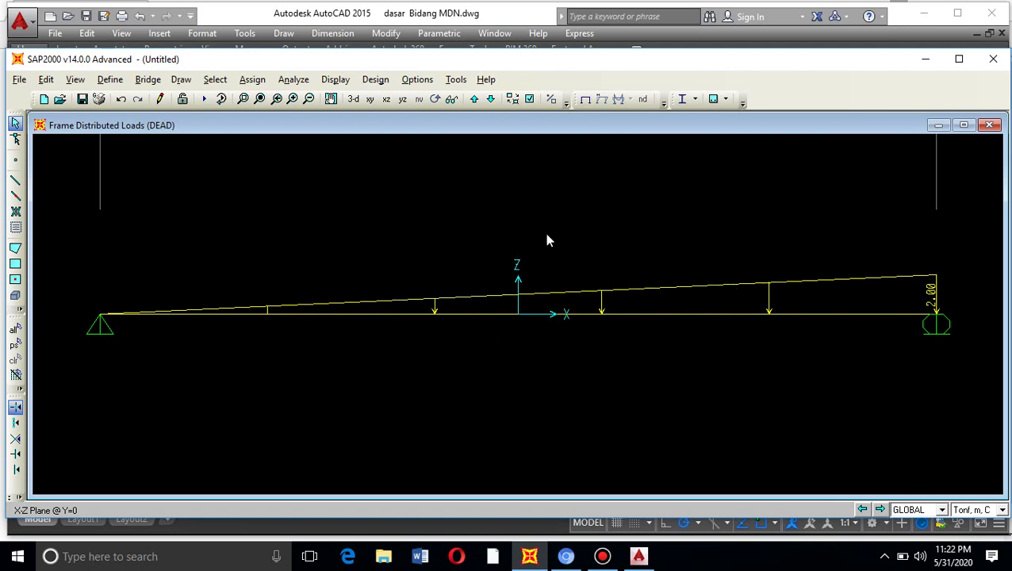
Set the self-weight multiplier of the DEAD load pattern to 0
left_click(110, 80)
left_click(169, 294)
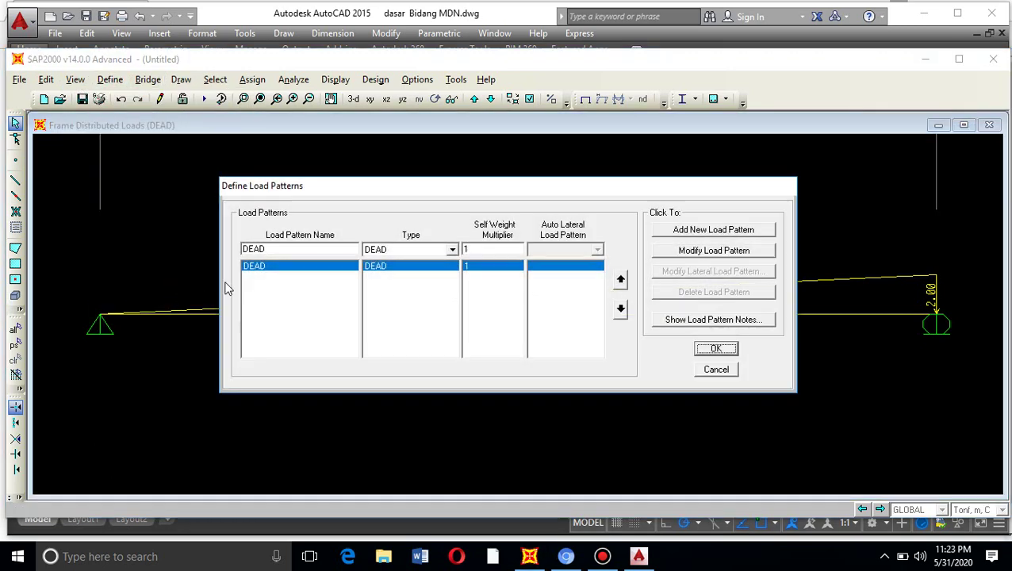
left_click(476, 249)
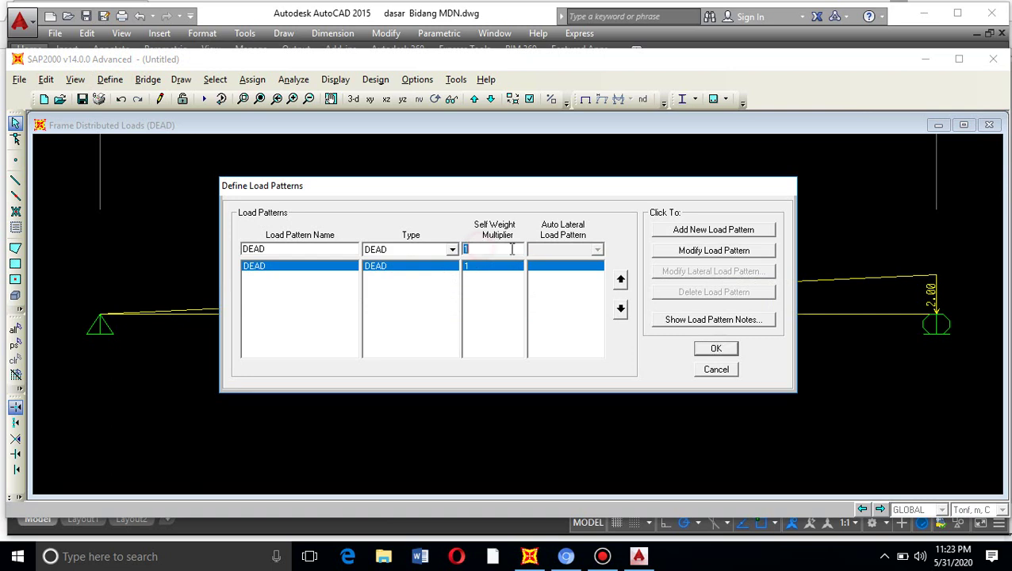
type("0")
left_click(702, 250)
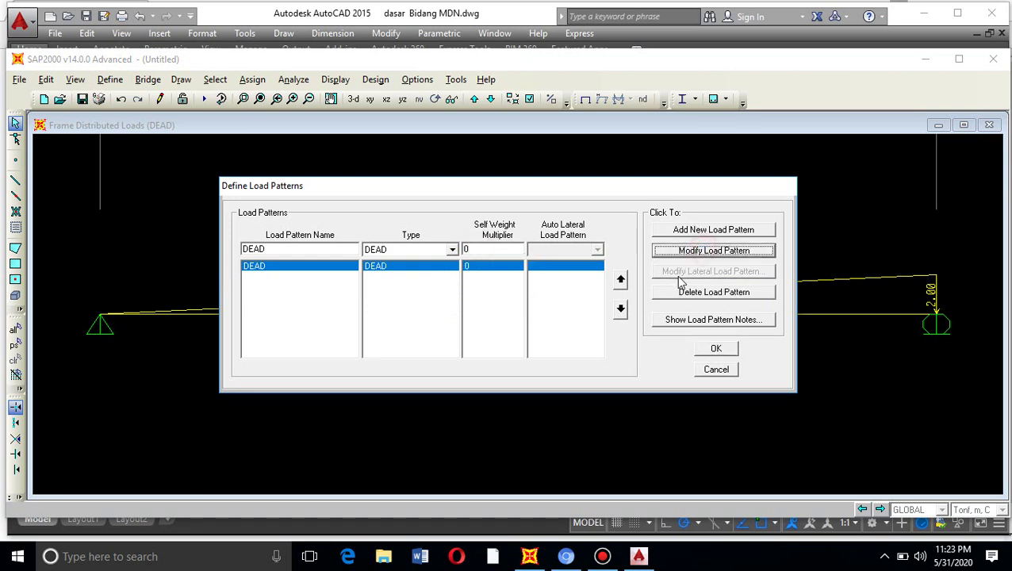
left_click(716, 349)
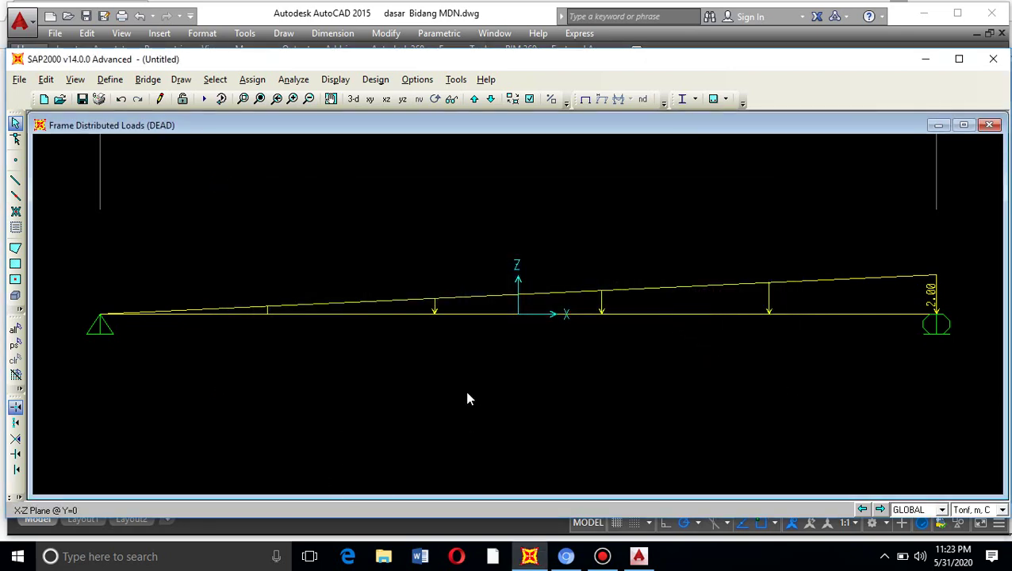
Run the analysis for the DEAD and MODAL cases, saving the model in the STATIKA folder as "beban segitiga"
left_click(293, 79)
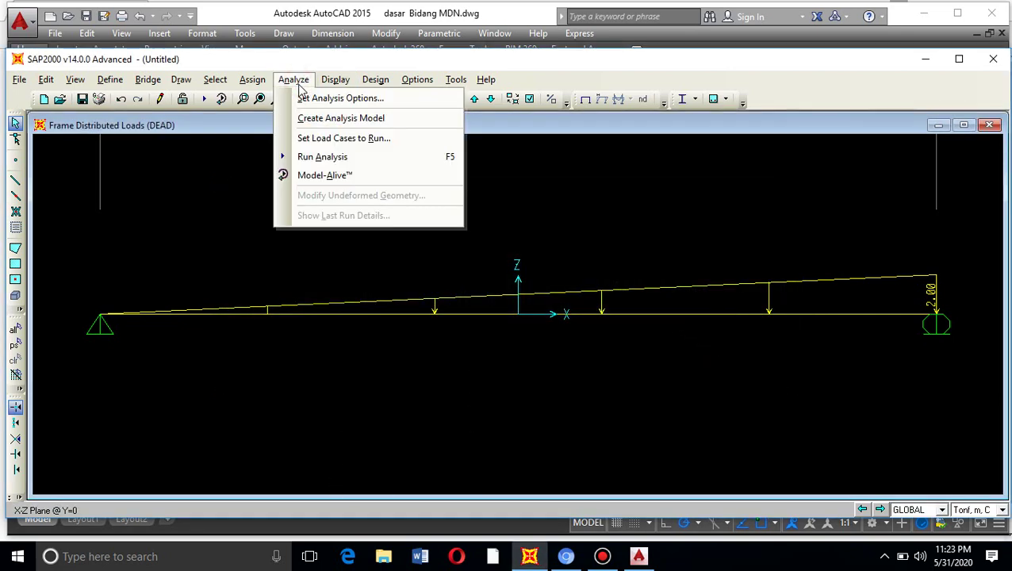
left_click(320, 156)
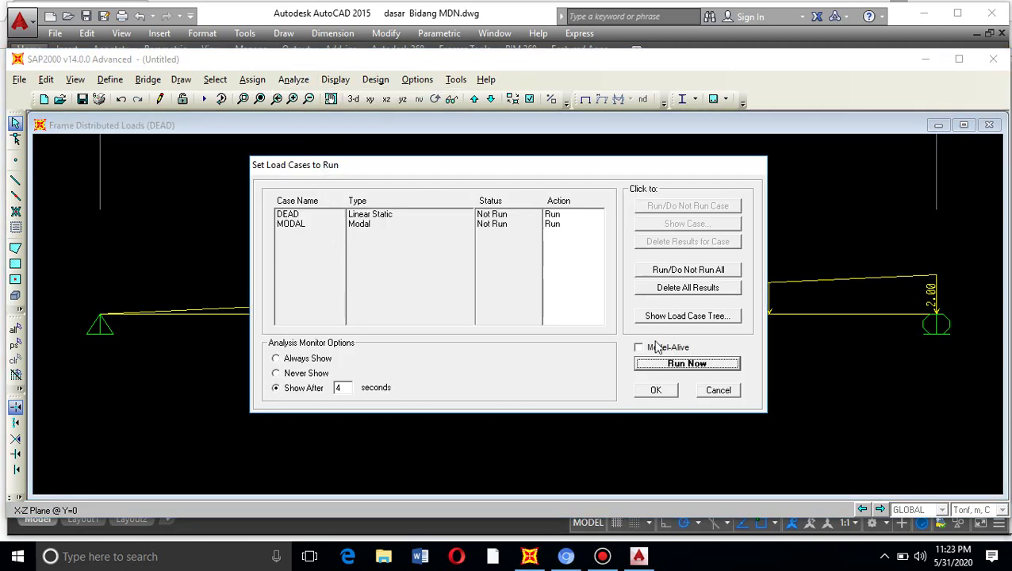
left_click(697, 368)
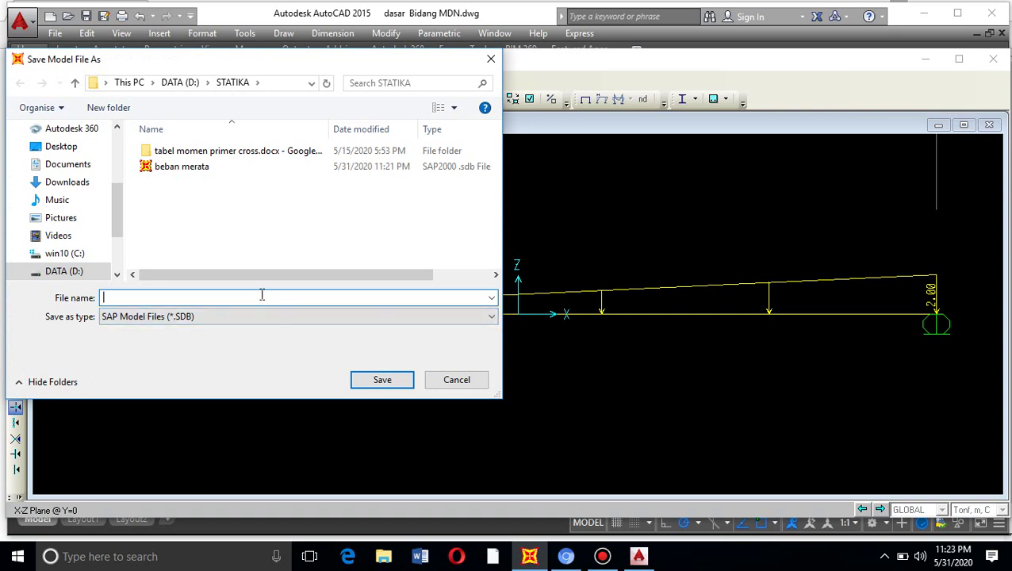
type("be")
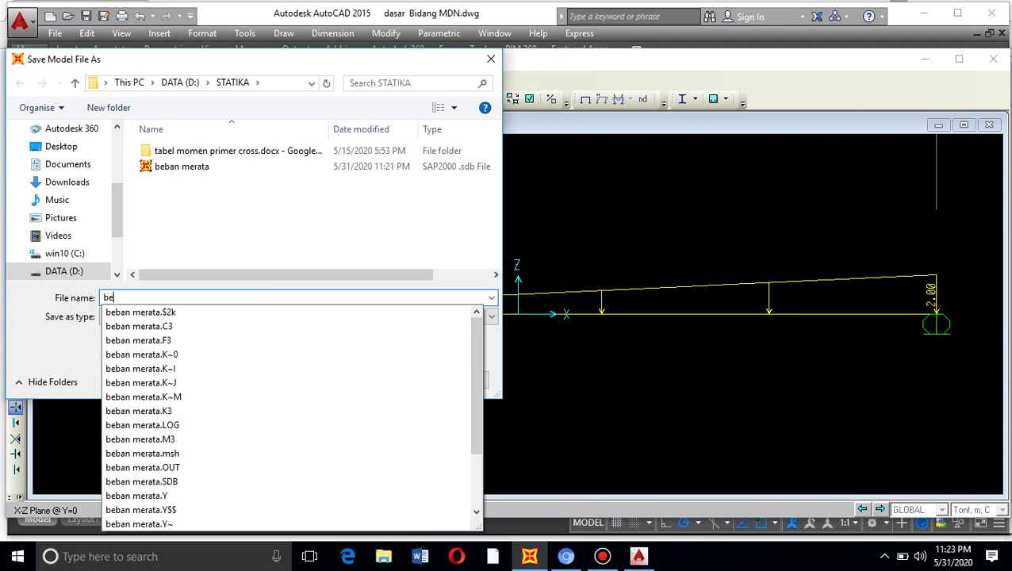
type("ban se")
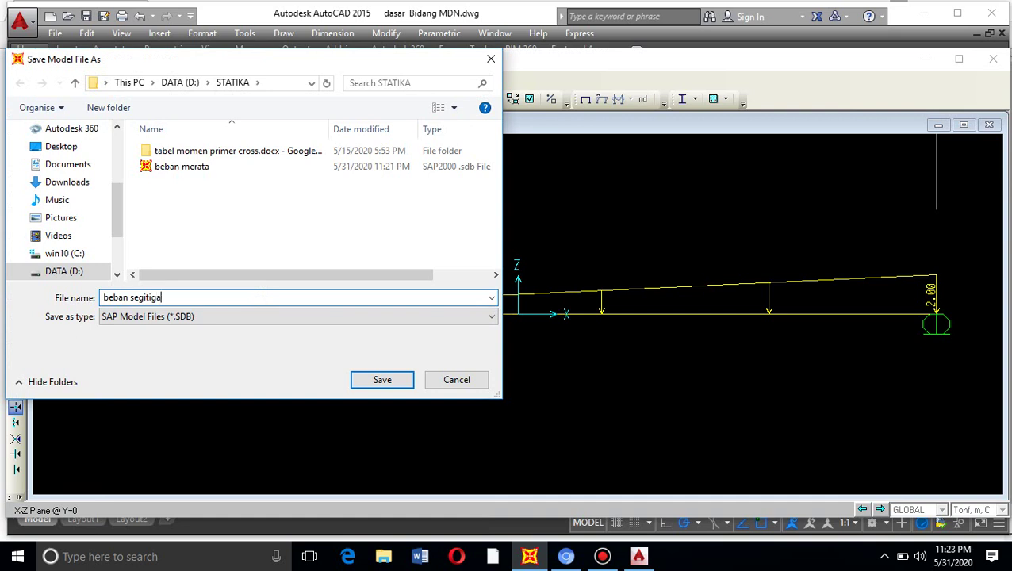
type("gitiga")
left_click(394, 379)
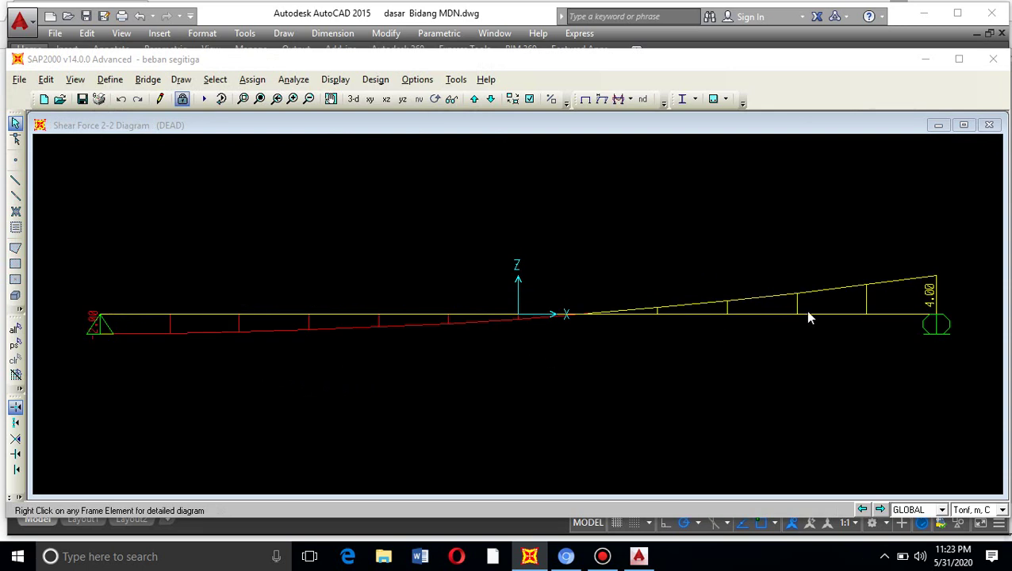
Show the DEAD joint reactions as arrows and switch to AutoCAD to compare them with the hand-calculated reactions at A and B
left_click(630, 98)
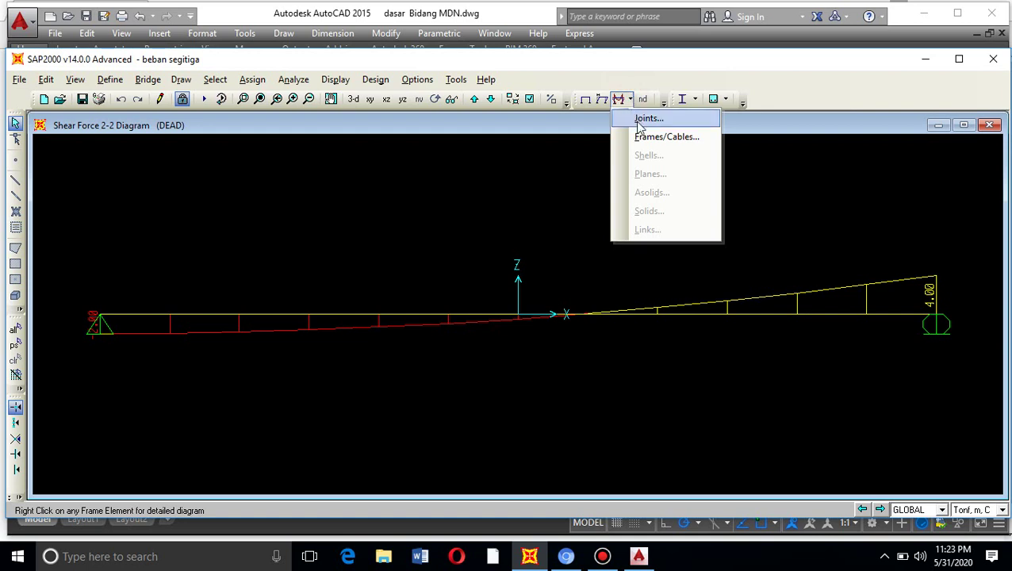
left_click(649, 119)
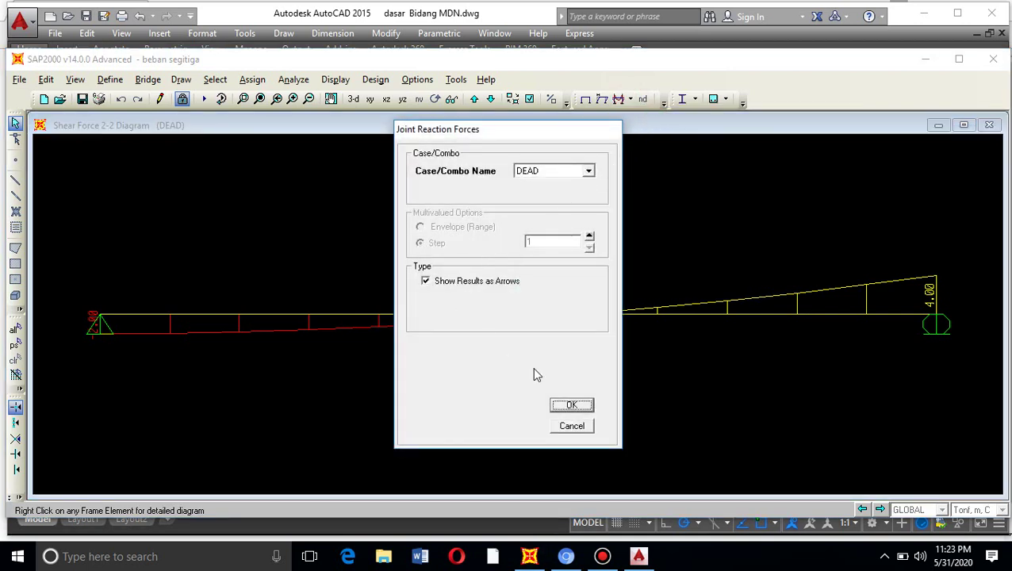
left_click(571, 406)
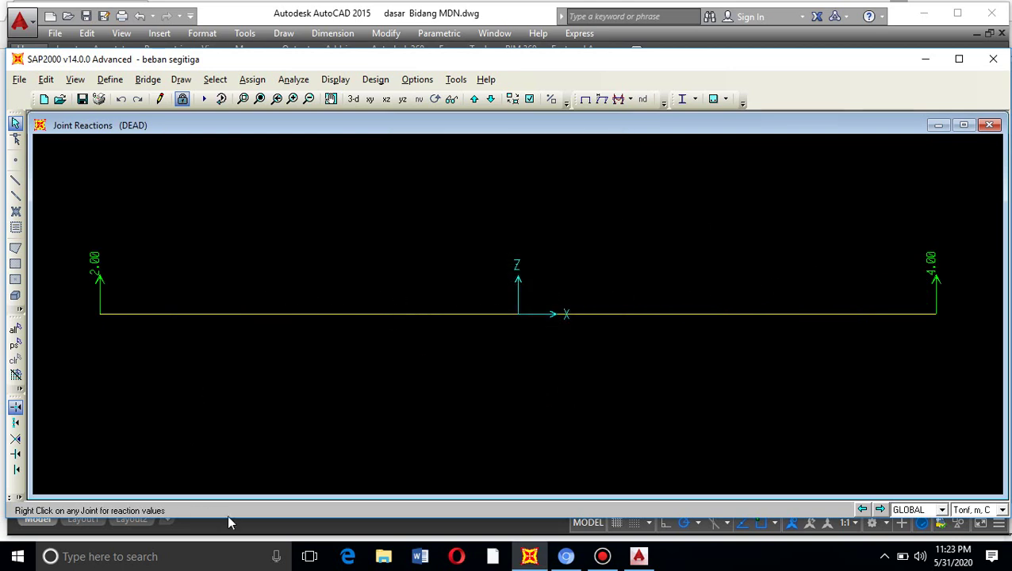
left_click(639, 559)
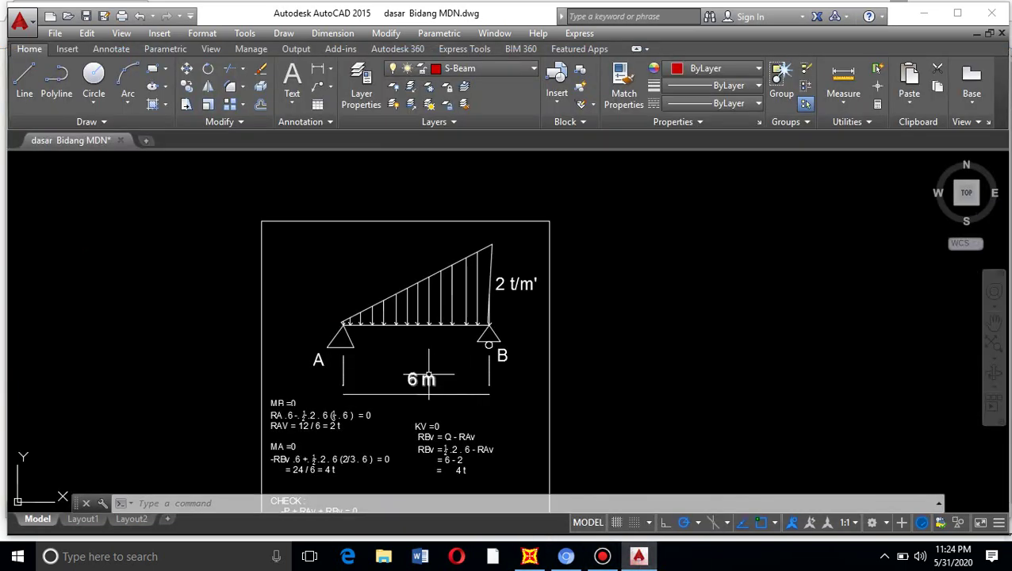
scroll(424, 379, "down", 2)
scroll(380, 428, "up", 4)
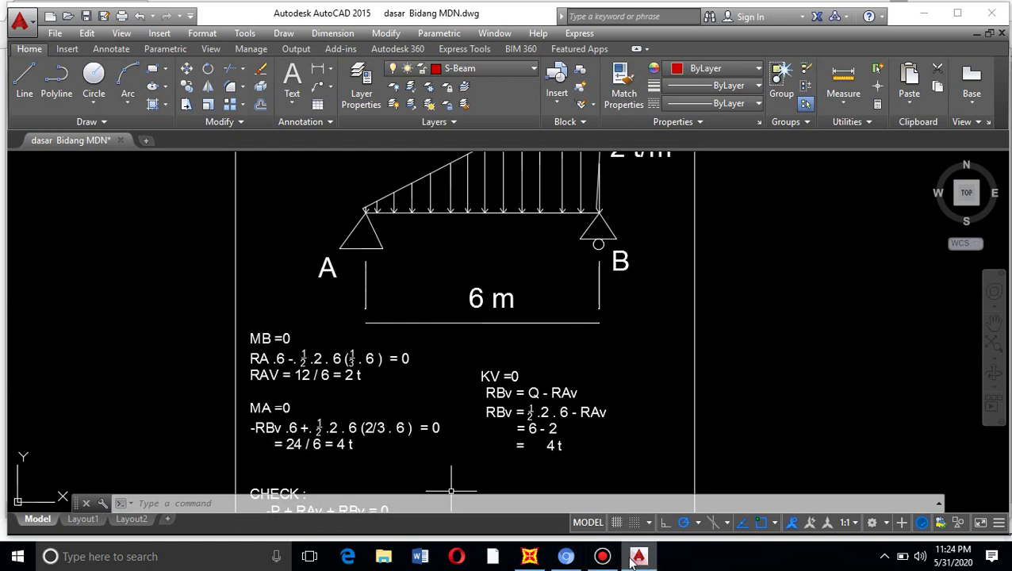
Return to SAP2000 and show the DEAD Moment 3-3 diagram of the beam with values on the diagram
mouse_move(532, 554)
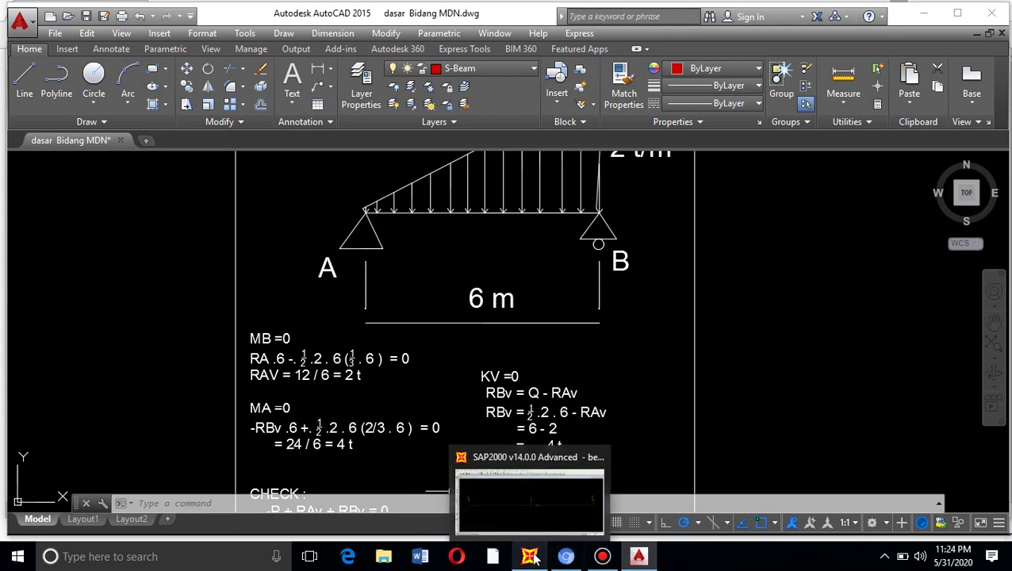
left_click(536, 520)
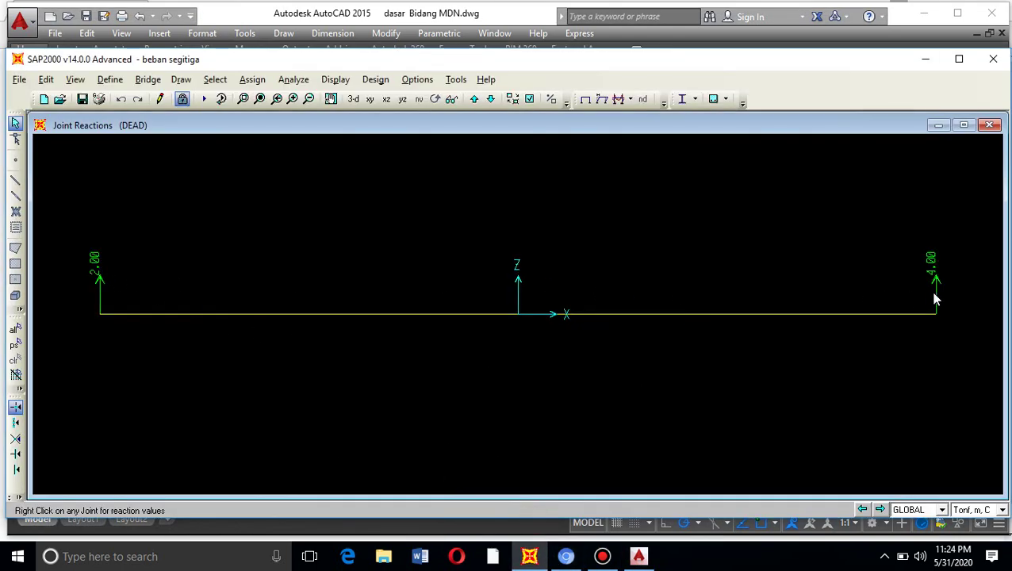
left_click(631, 100)
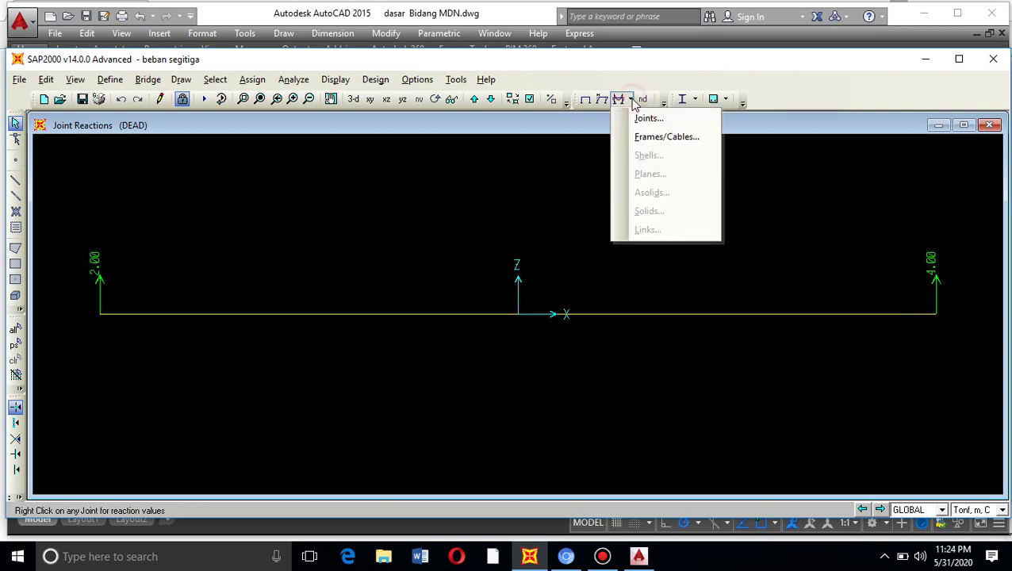
left_click(649, 138)
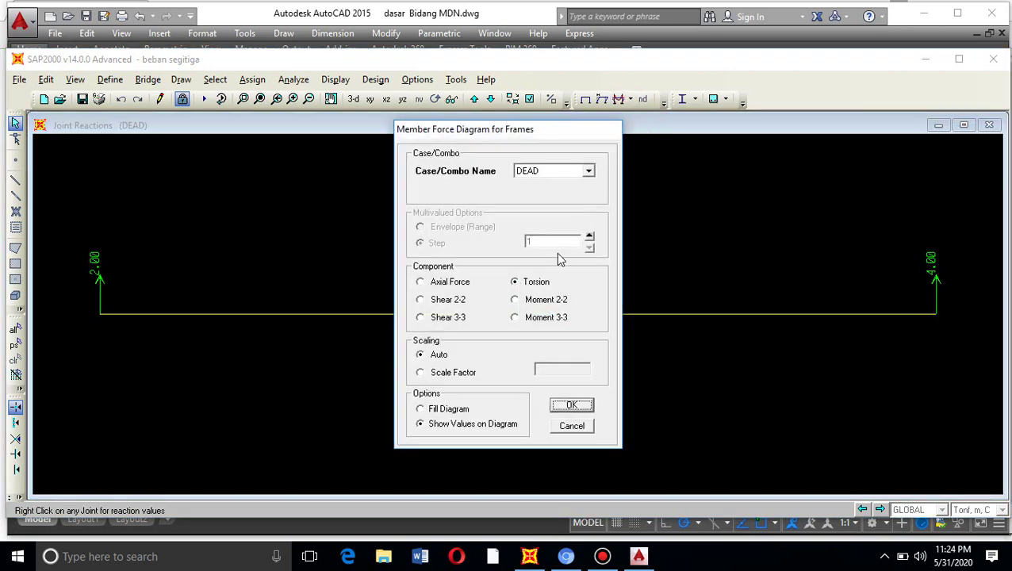
left_click(546, 318)
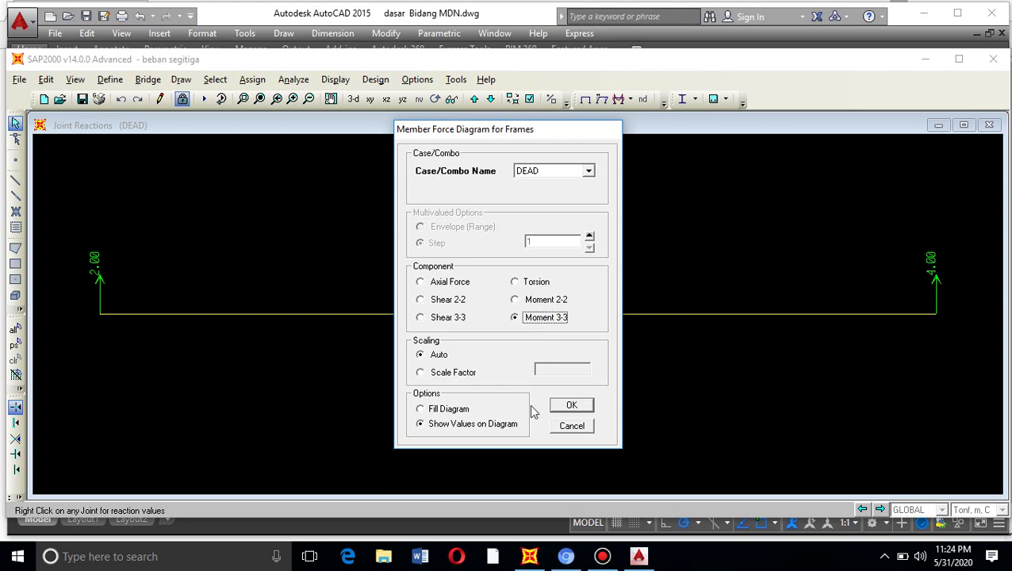
left_click(565, 406)
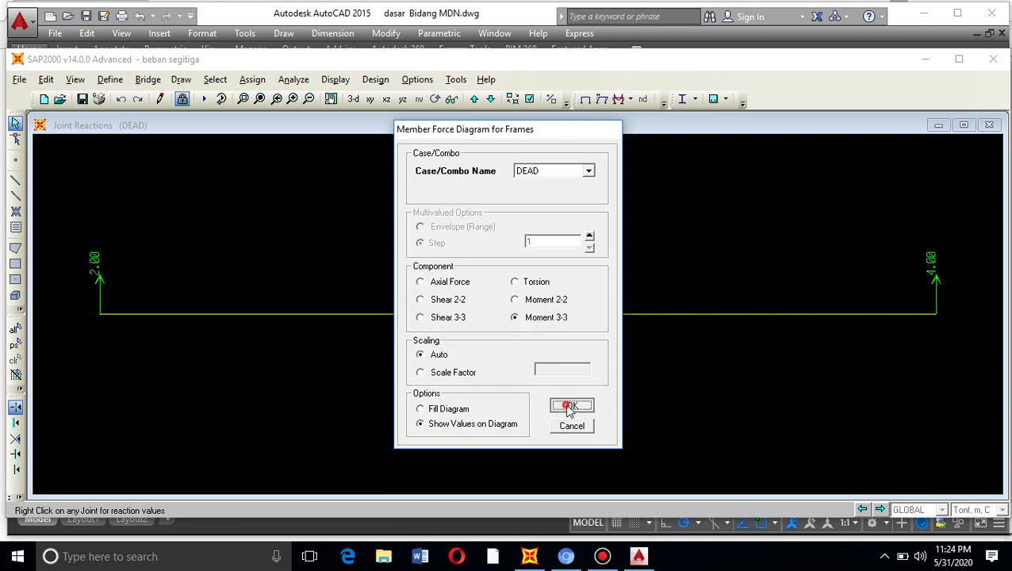
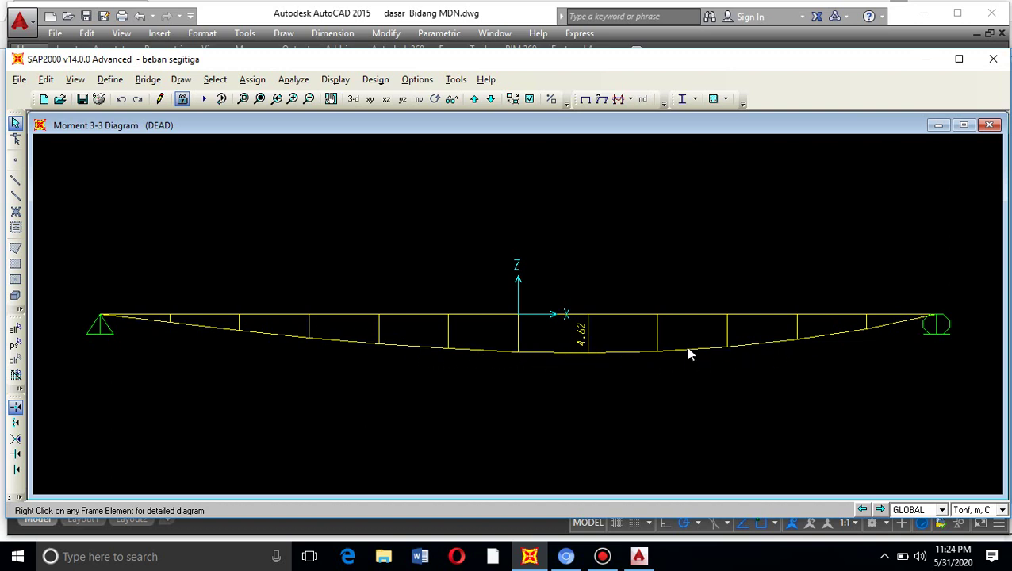
Switch to AutoCAD and examine the moment diagram and the MA, MC and MB formulas for the triangular-load beam
left_click(639, 556)
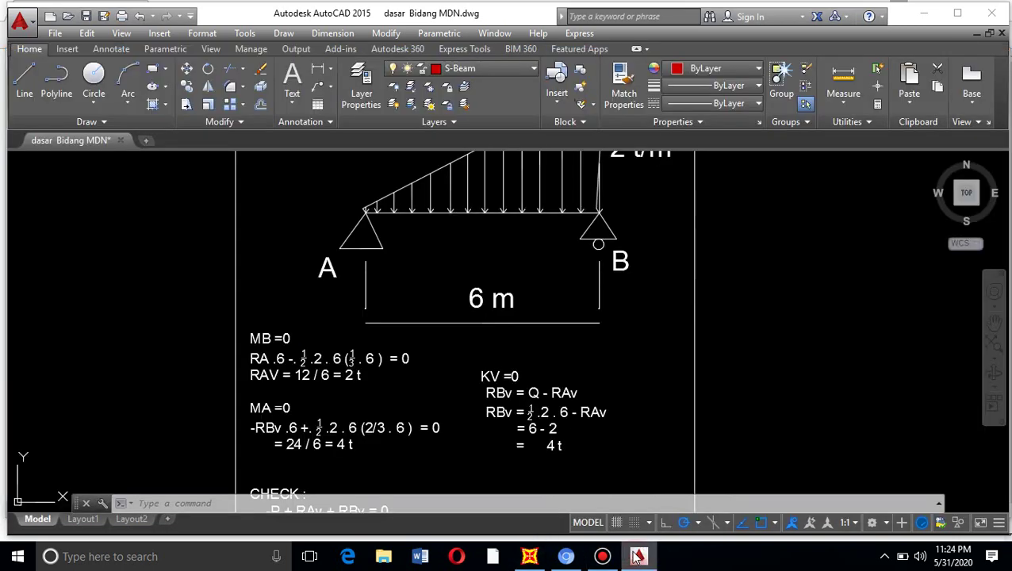
scroll(477, 412, "down", 8)
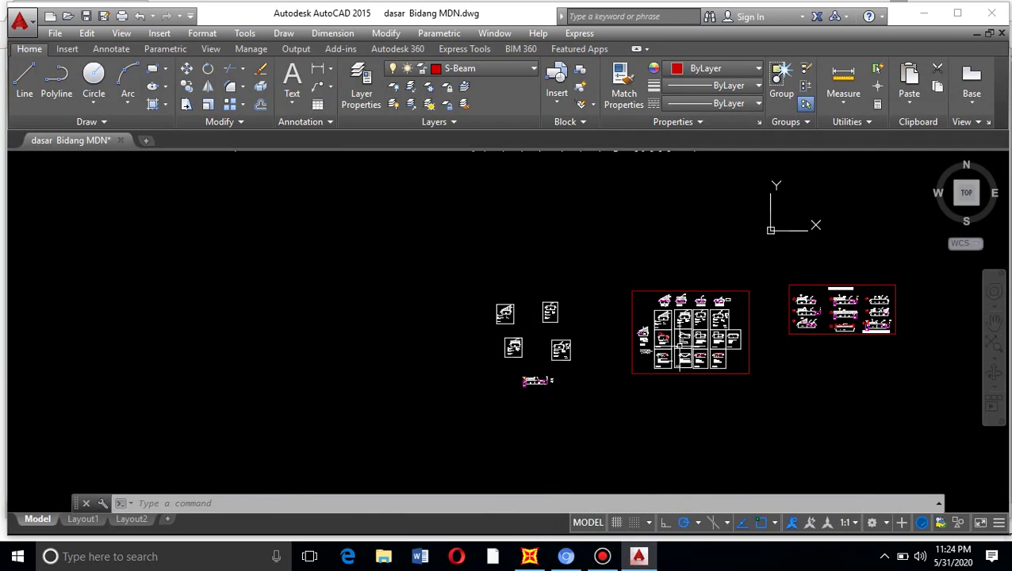
scroll(686, 357, "up", 4)
scroll(602, 262, "up", 2)
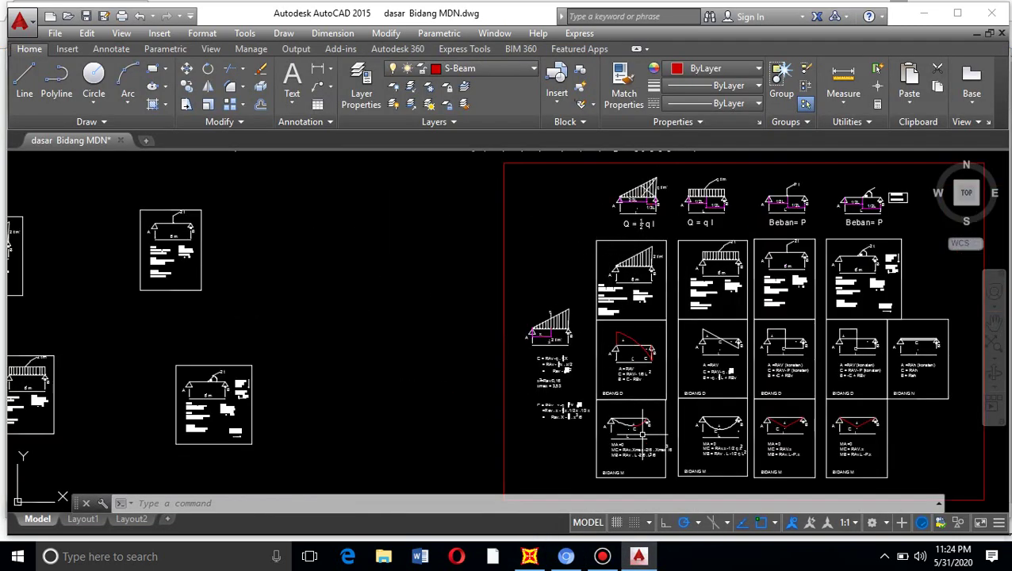
scroll(644, 448, "up", 4)
scroll(648, 457, "up", 4)
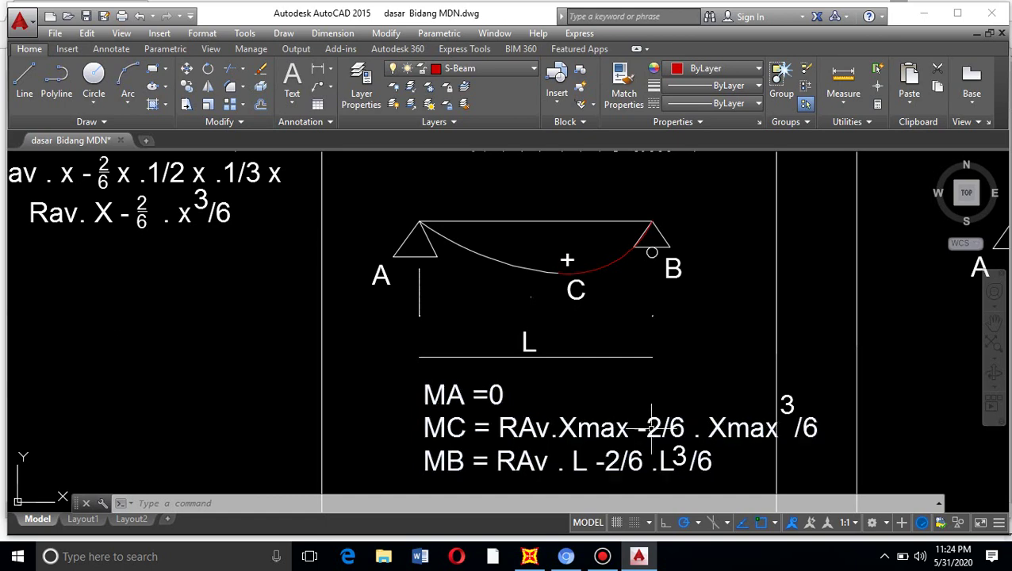
scroll(680, 427, "down", 2)
scroll(742, 429, "up", 2)
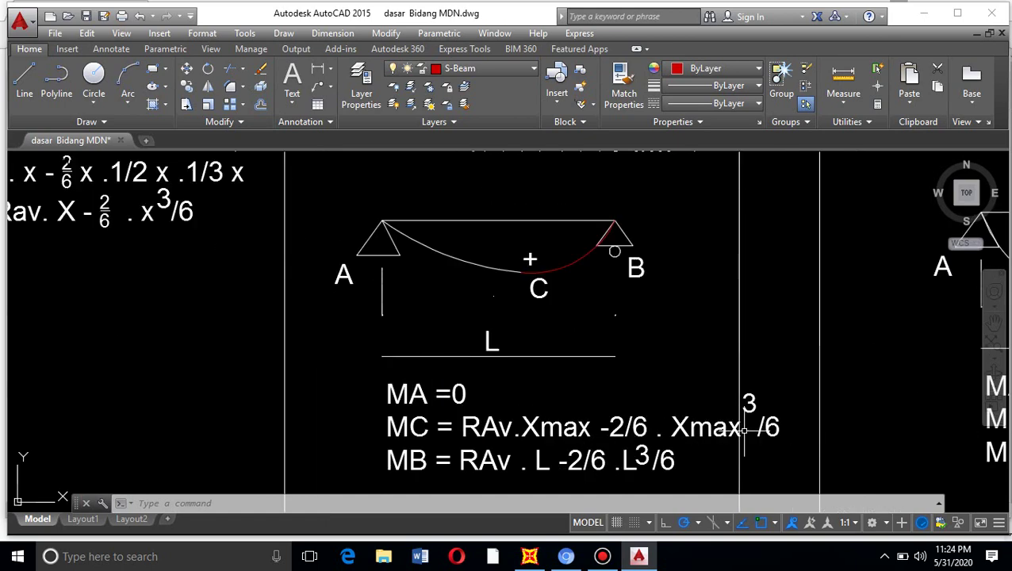
scroll(773, 400, "down", 1)
scroll(685, 424, "up", 3)
scroll(238, 420, "down", 3)
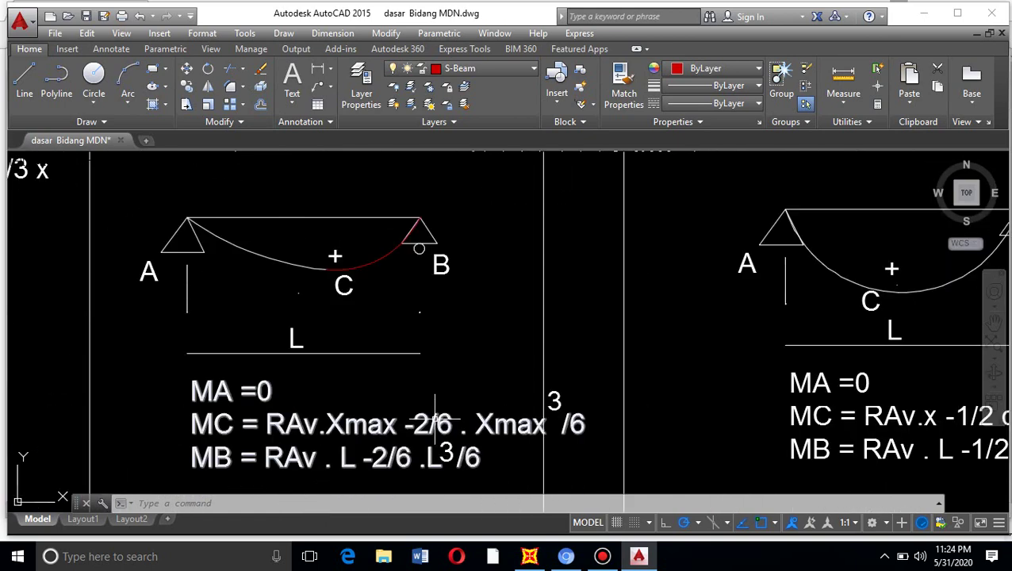
scroll(428, 421, "down", 4)
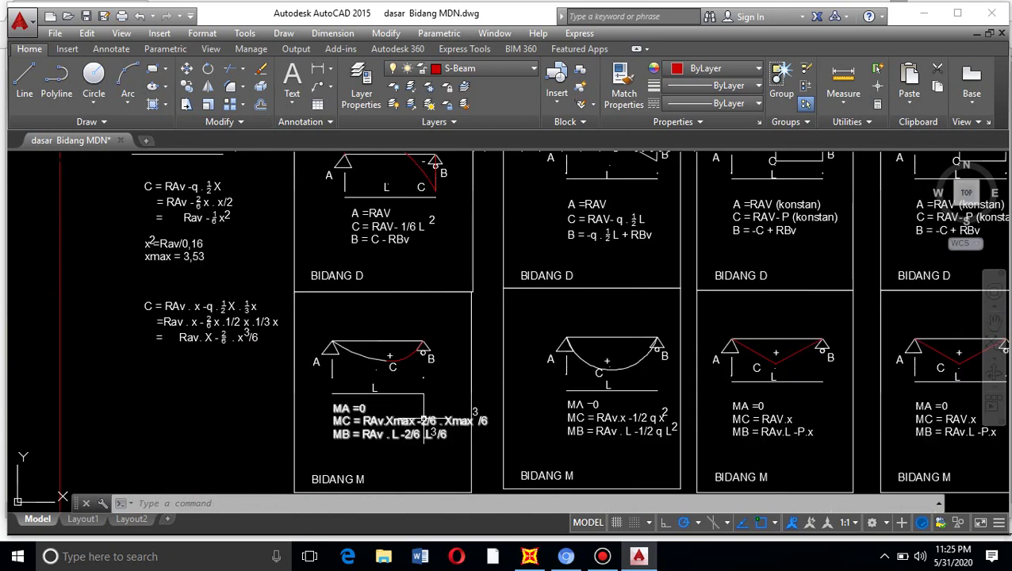
scroll(424, 420, "down", 6)
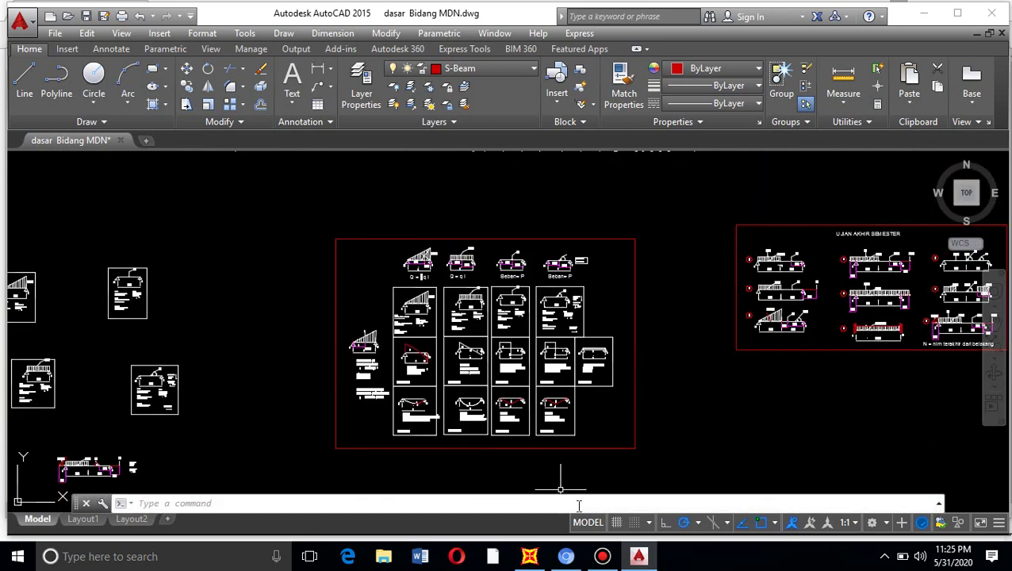
Return to SAP2000 and show the DEAD Shear 2-2 diagram of the beam with values on the diagram
left_click(529, 556)
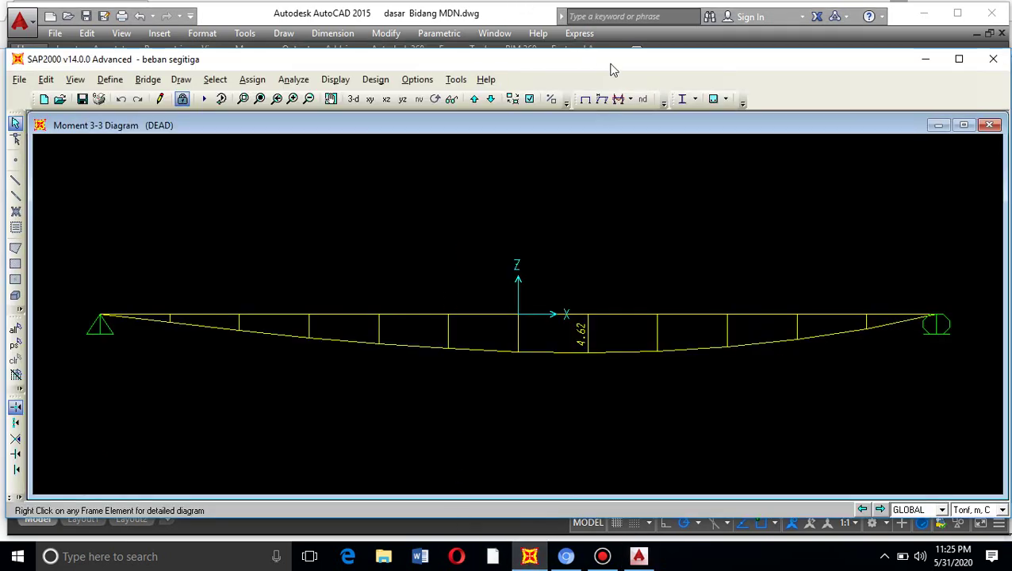
left_click(631, 102)
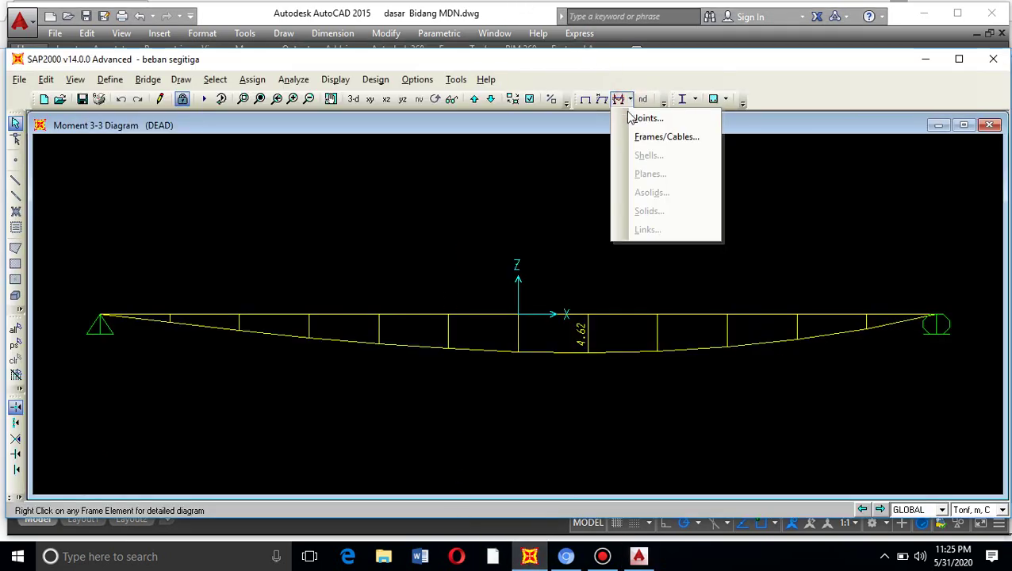
left_click(644, 138)
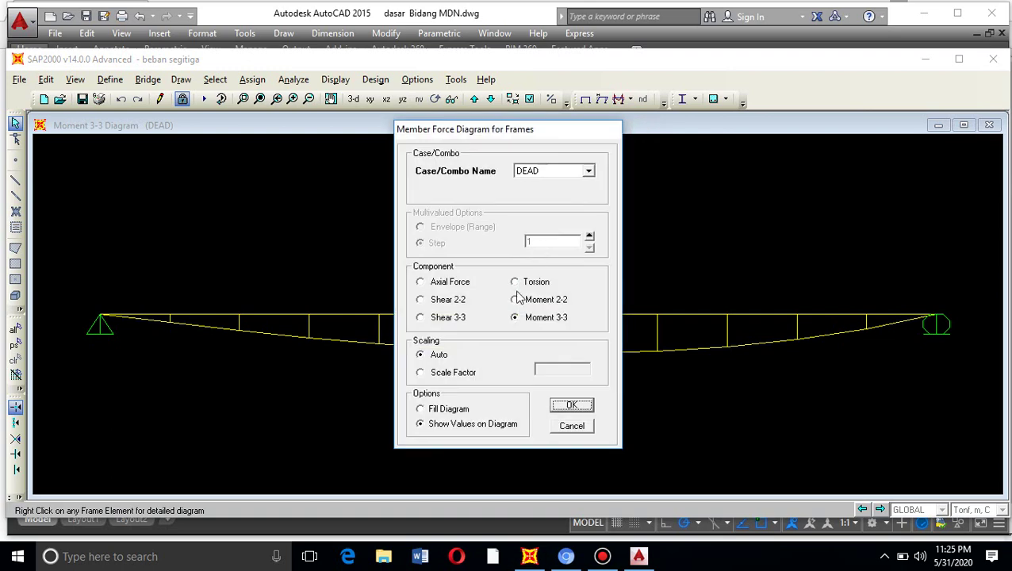
left_click(435, 302)
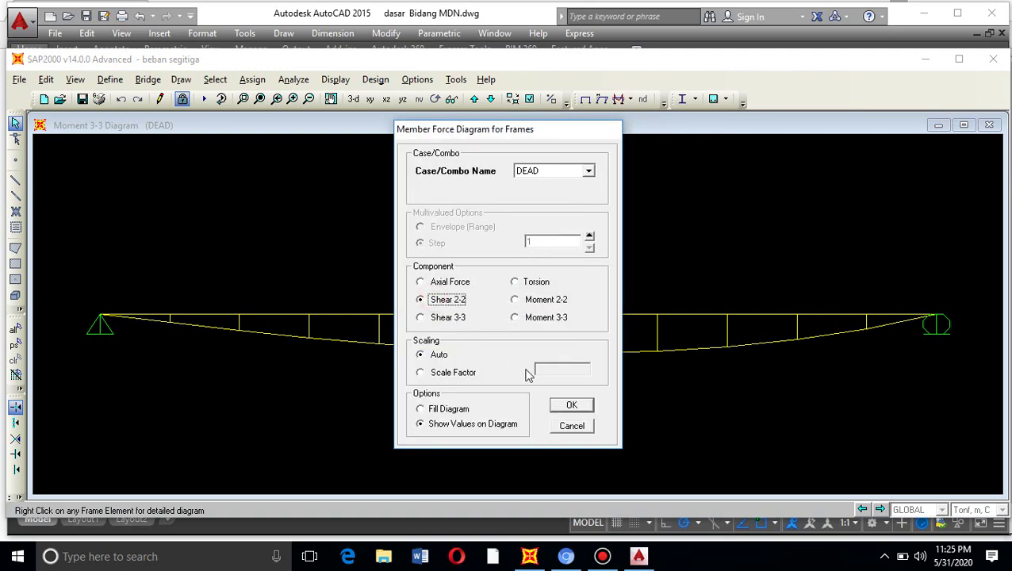
left_click(571, 406)
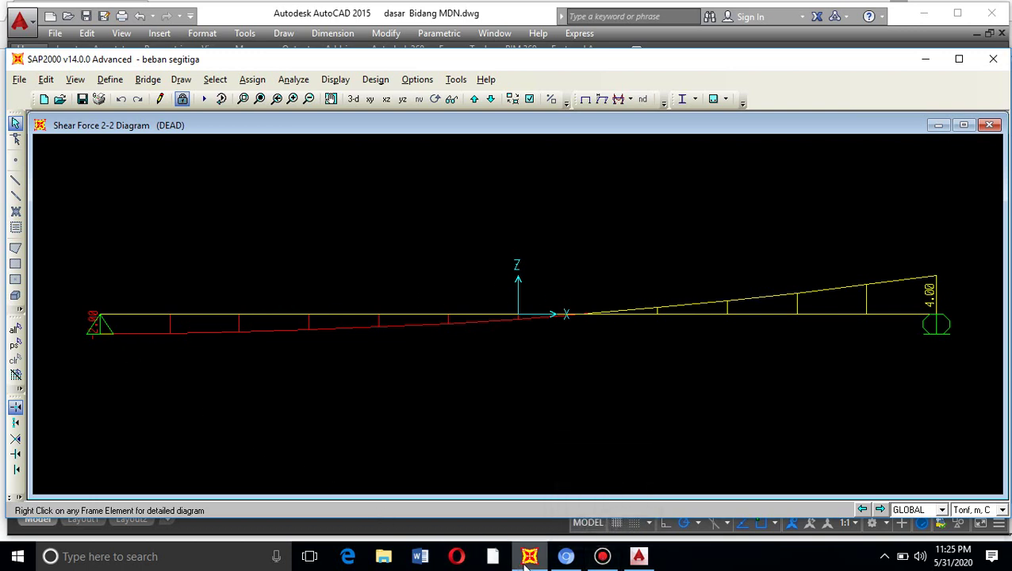
Switch to AutoCAD and examine the shear diagram and the A, C and B shear formulas for the triangular-load beam
mouse_move(524, 563)
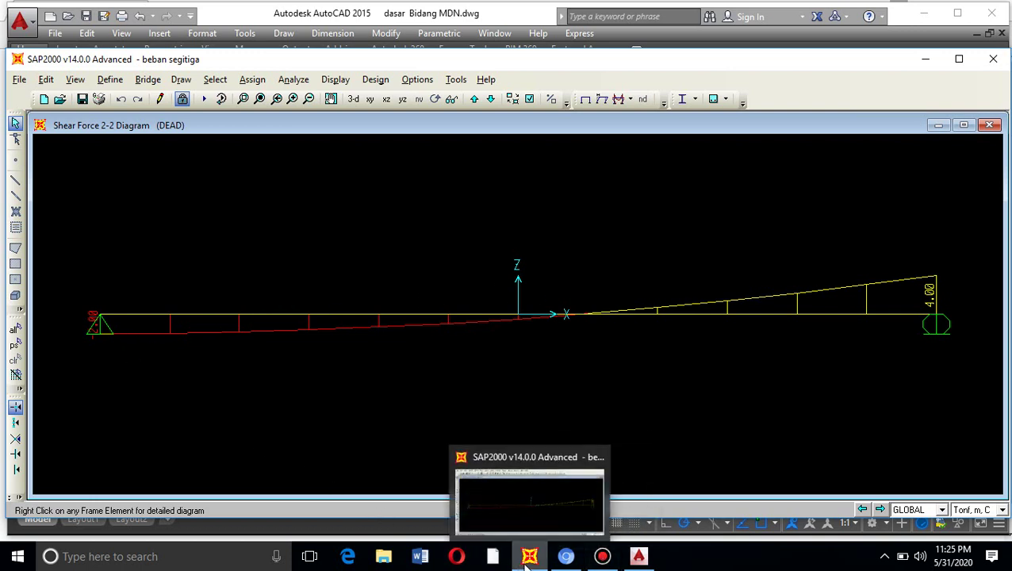
left_click(639, 558)
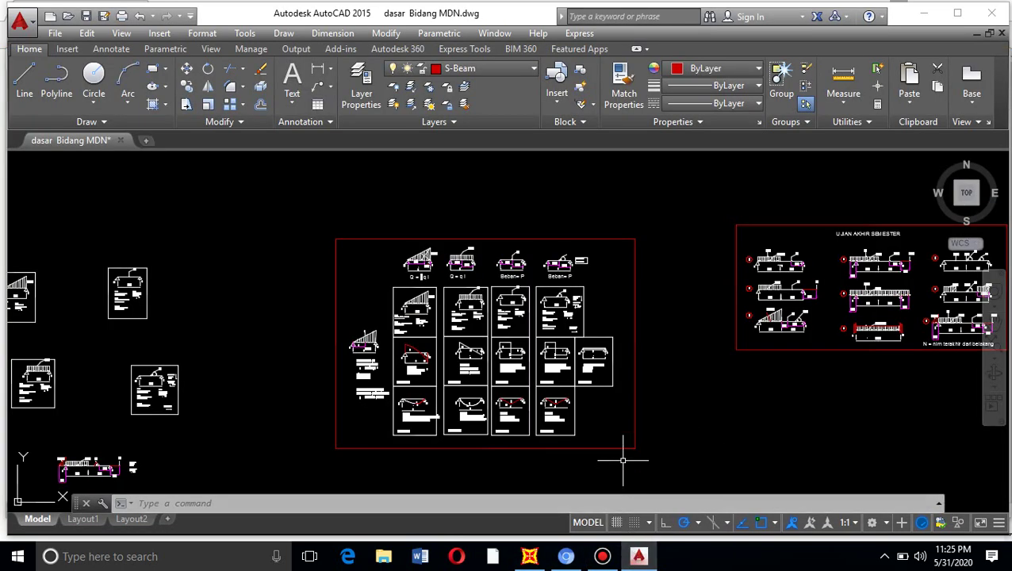
scroll(426, 351, "up", 5)
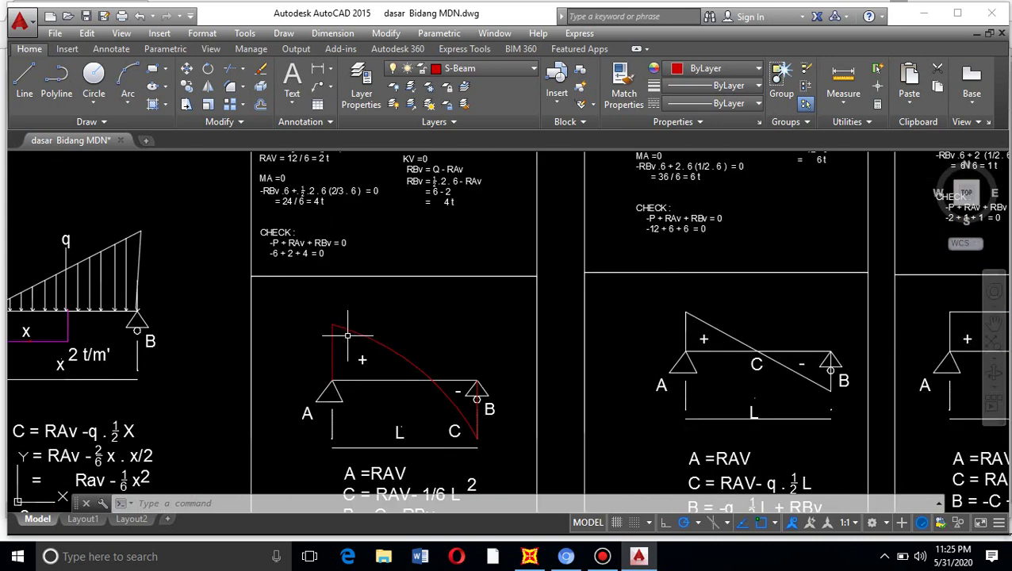
scroll(352, 338, "up", 2)
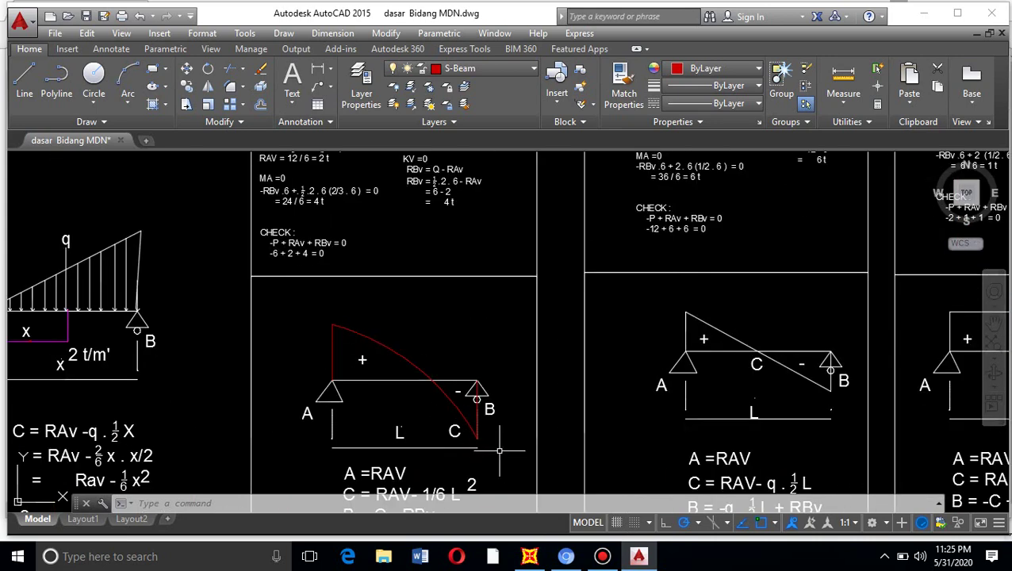
scroll(464, 370, "down", 4)
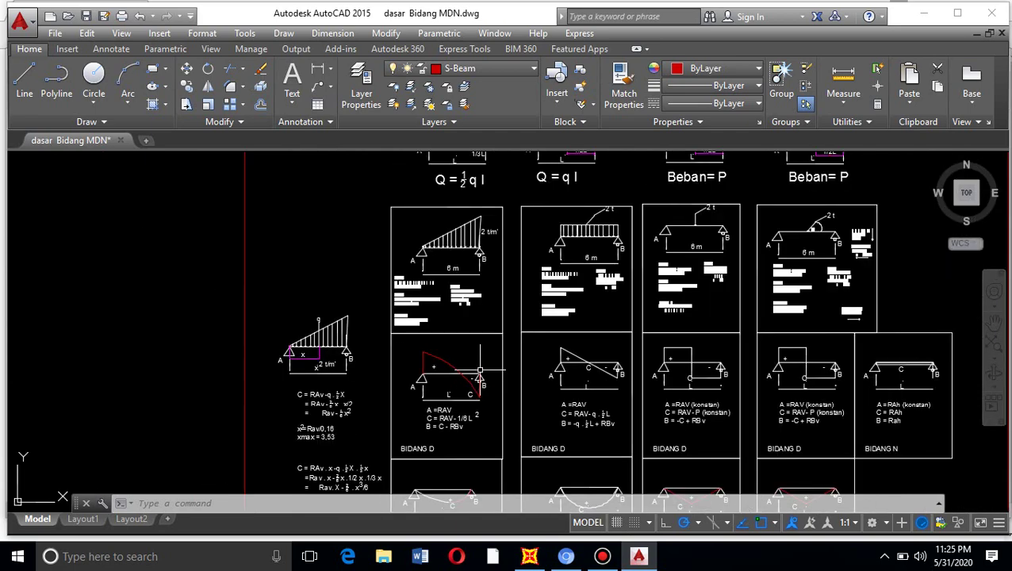
scroll(478, 372, "down", 2)
scroll(478, 372, "up", 5)
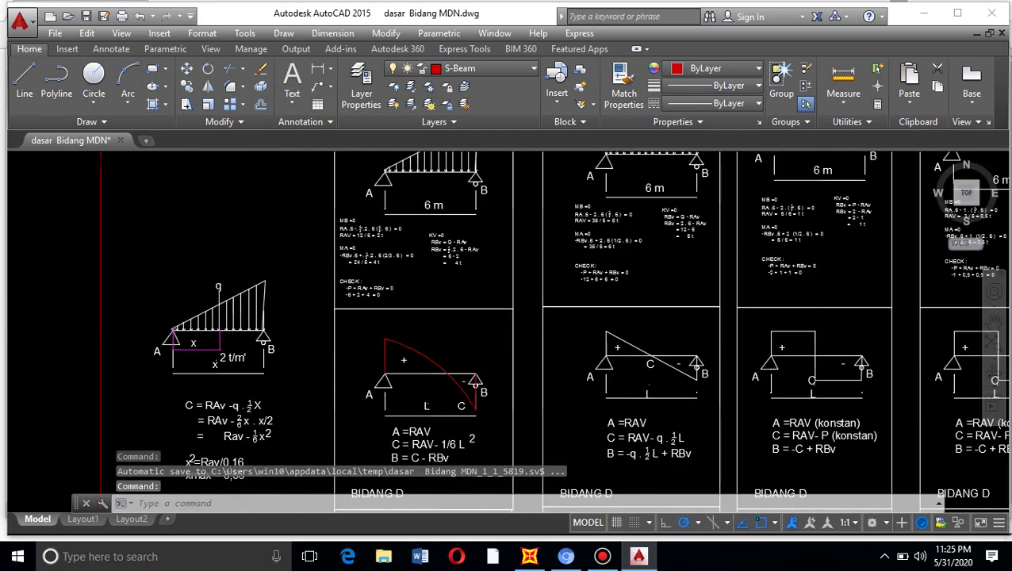
scroll(479, 372, "down", 3)
scroll(480, 372, "down", 4)
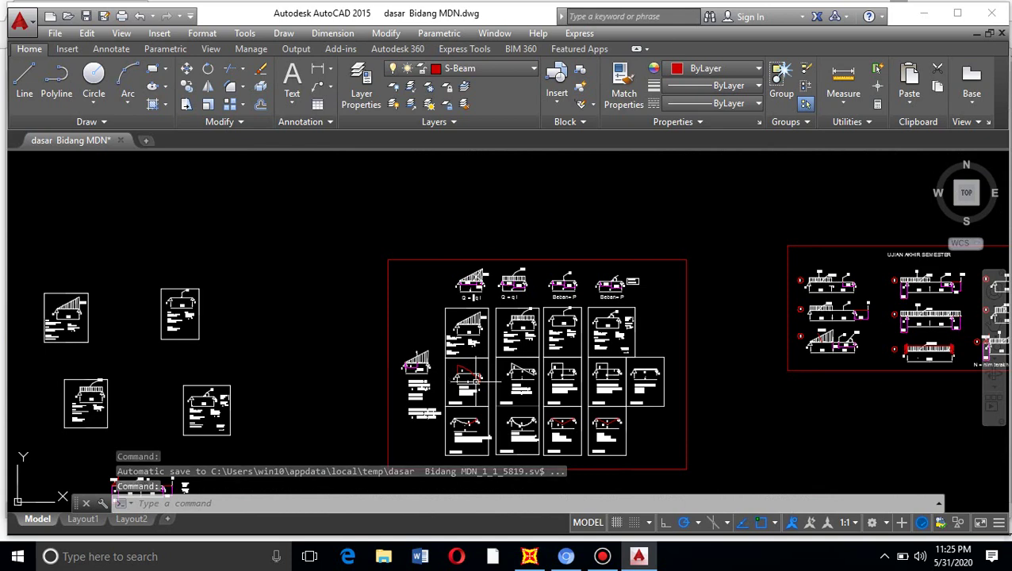
Return to SAP2000 and split the model display into four windows
left_click(531, 557)
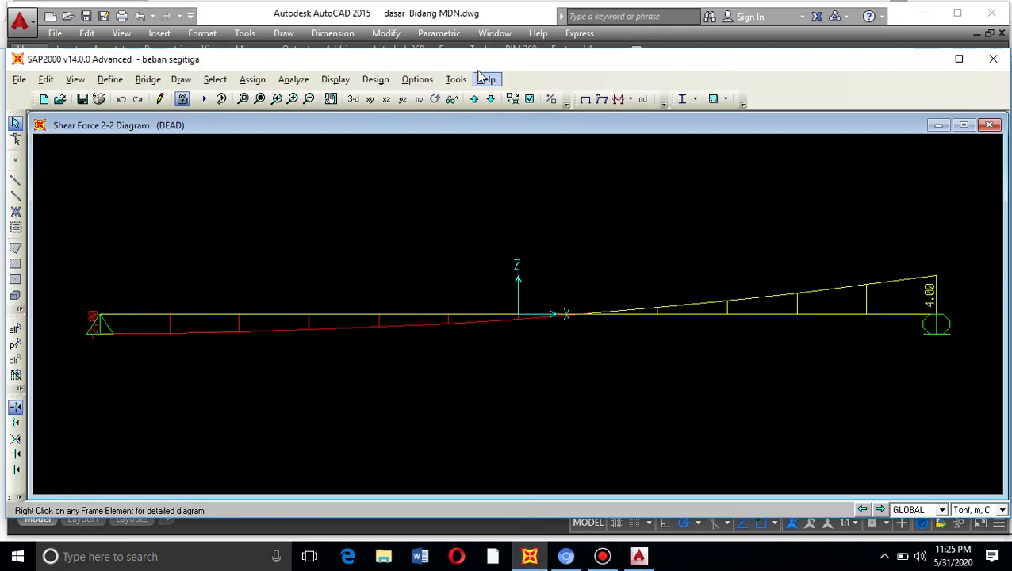
left_click(432, 81)
mouse_move(478, 199)
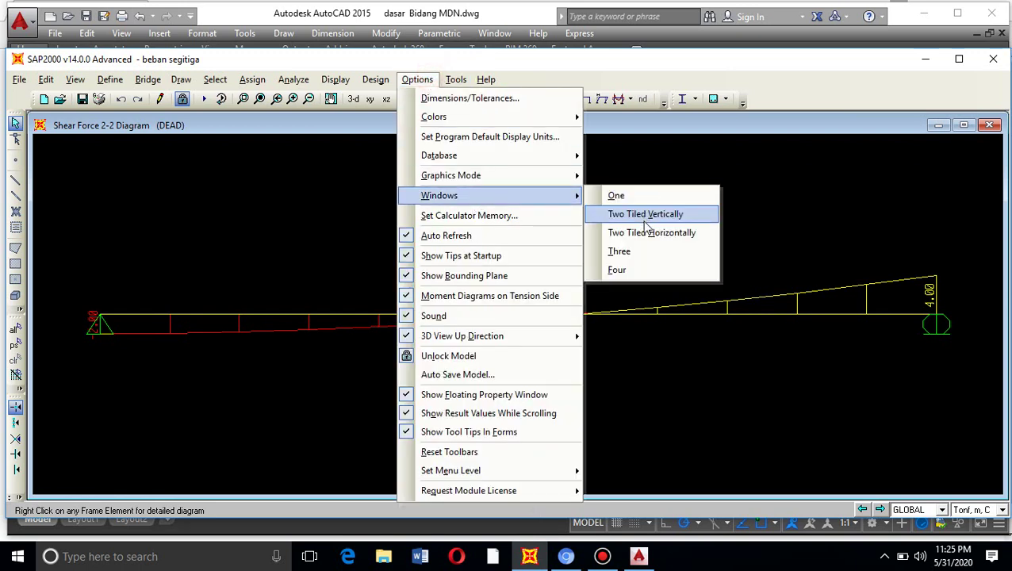
left_click(641, 251)
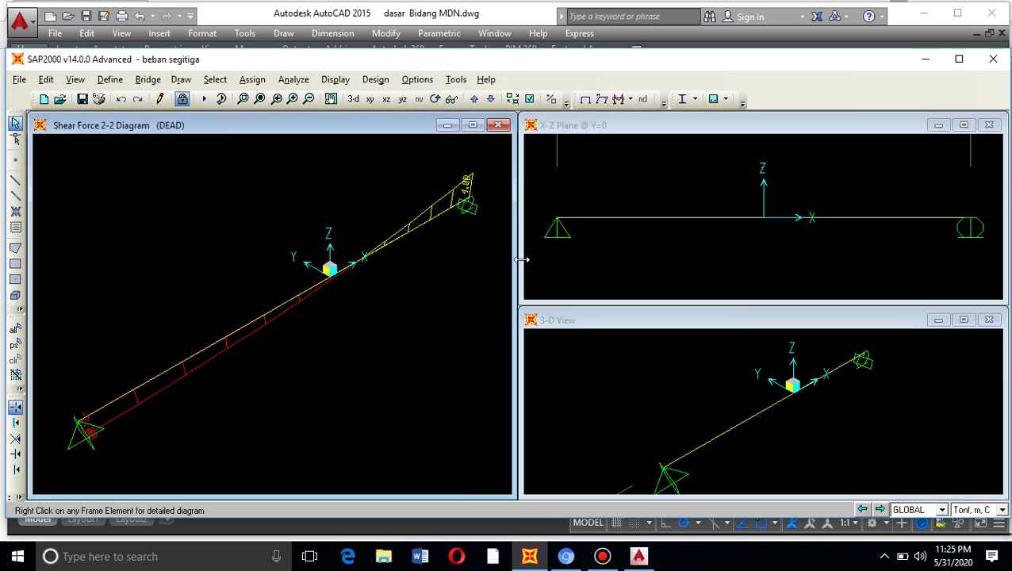
left_click(414, 80)
mouse_move(540, 196)
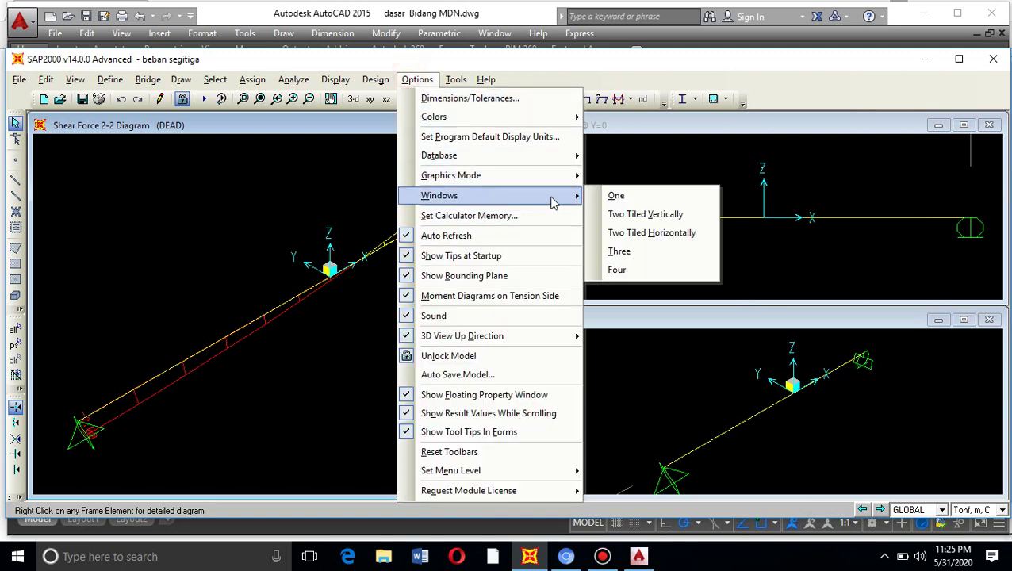
left_click(628, 266)
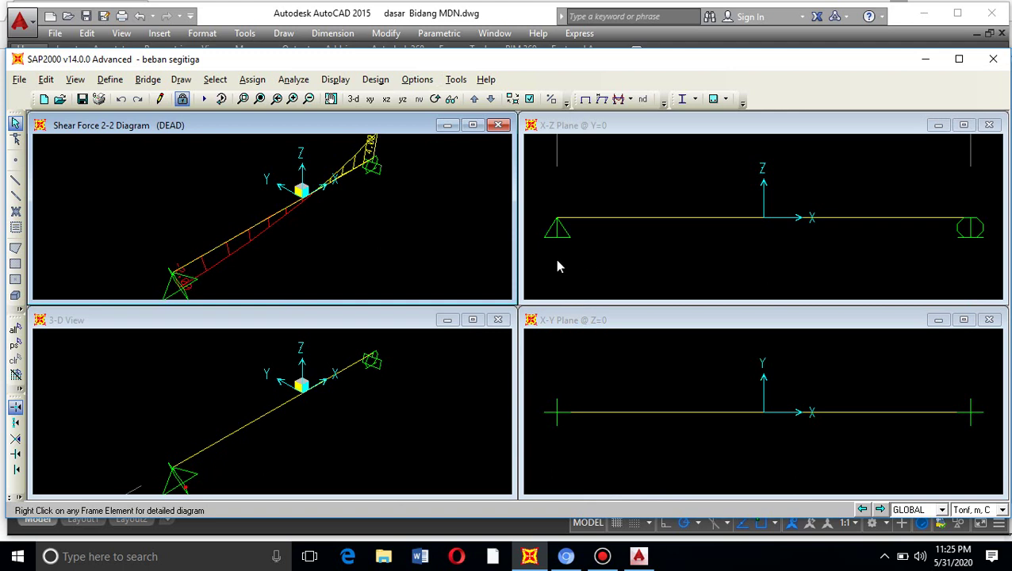
Show the DEAD Moment 3-3 diagram with values on the diagram in the 3-D View window
left_click(420, 403)
left_click(631, 100)
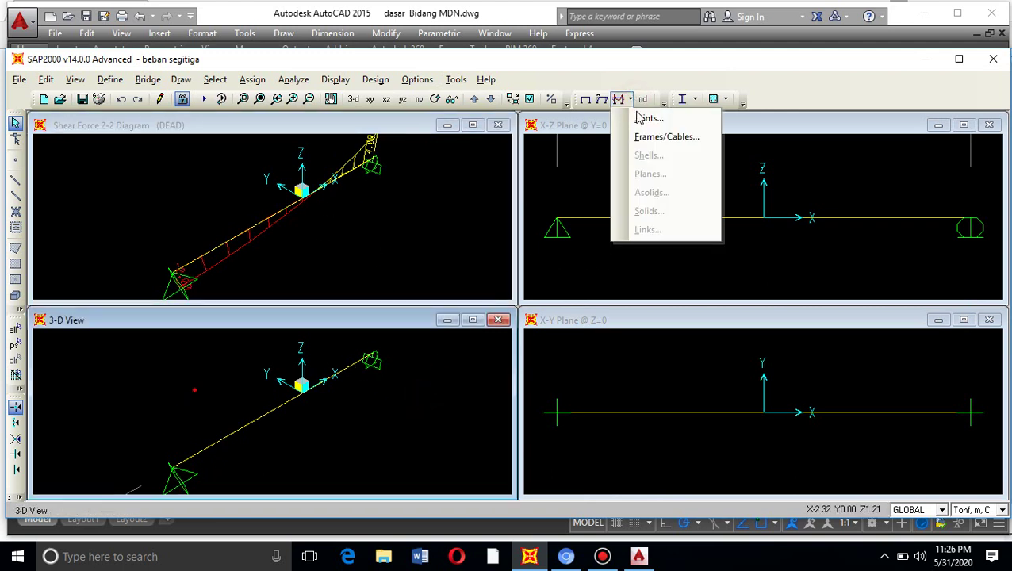
left_click(648, 136)
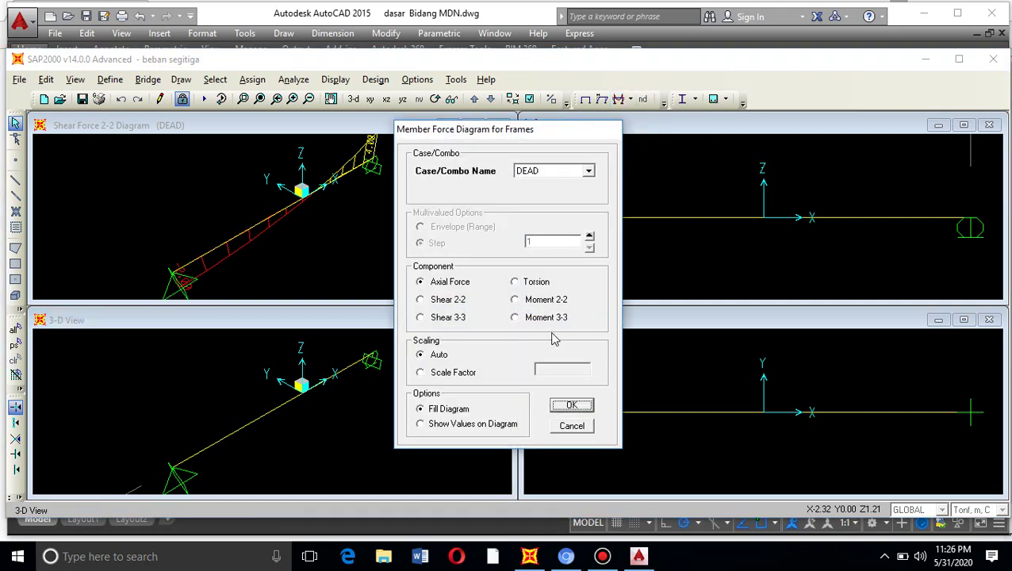
left_click(539, 320)
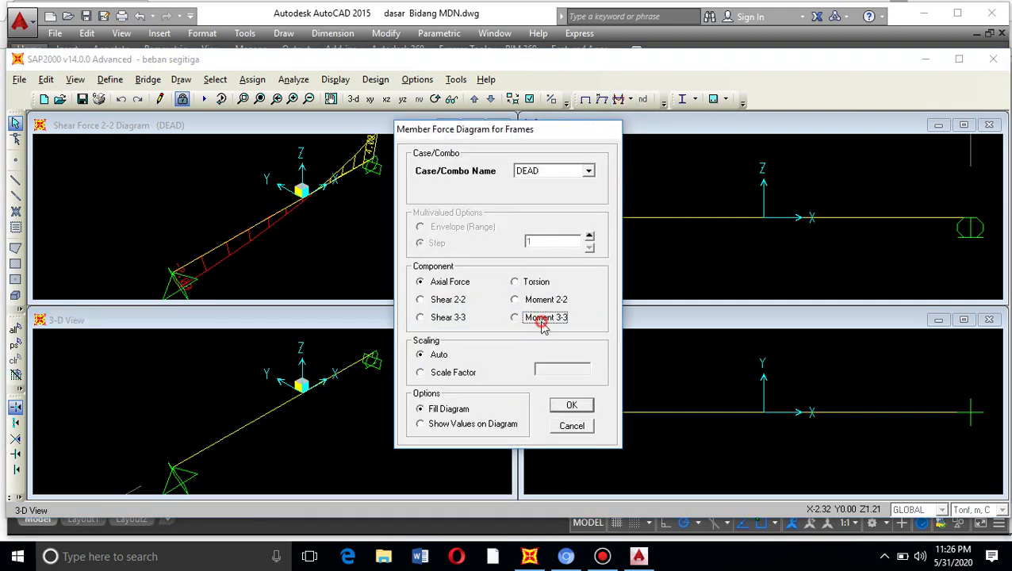
left_click(448, 424)
left_click(560, 407)
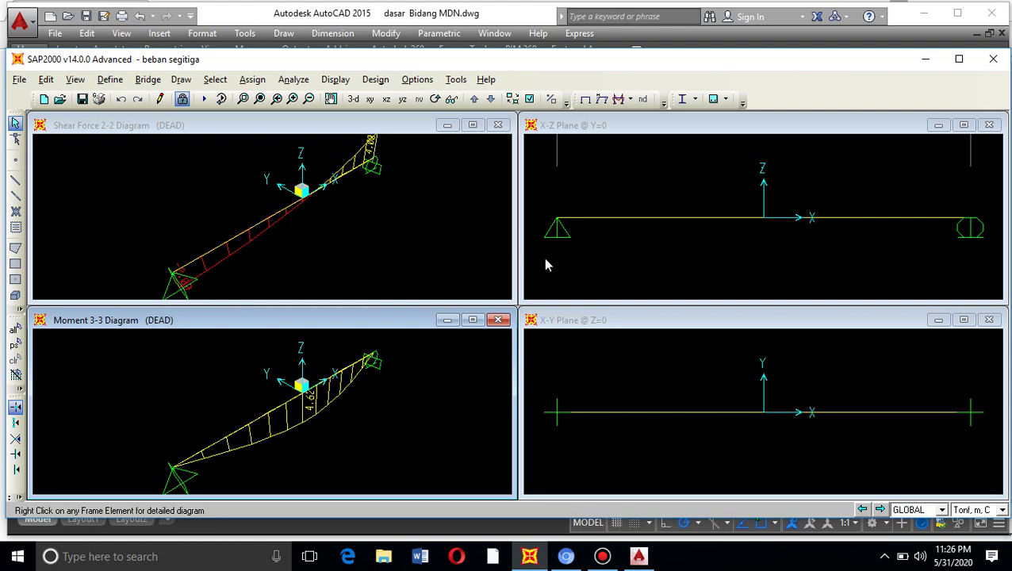
Set the X-Y Plane window to the X-Z plane and show the DEAD joint reactions there as arrows
left_click(692, 386)
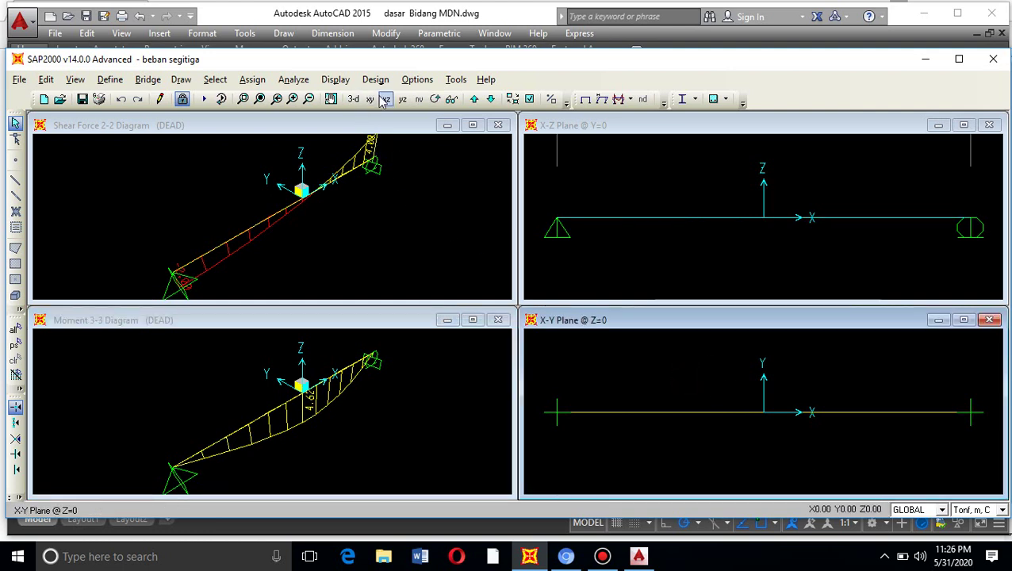
left_click(386, 99)
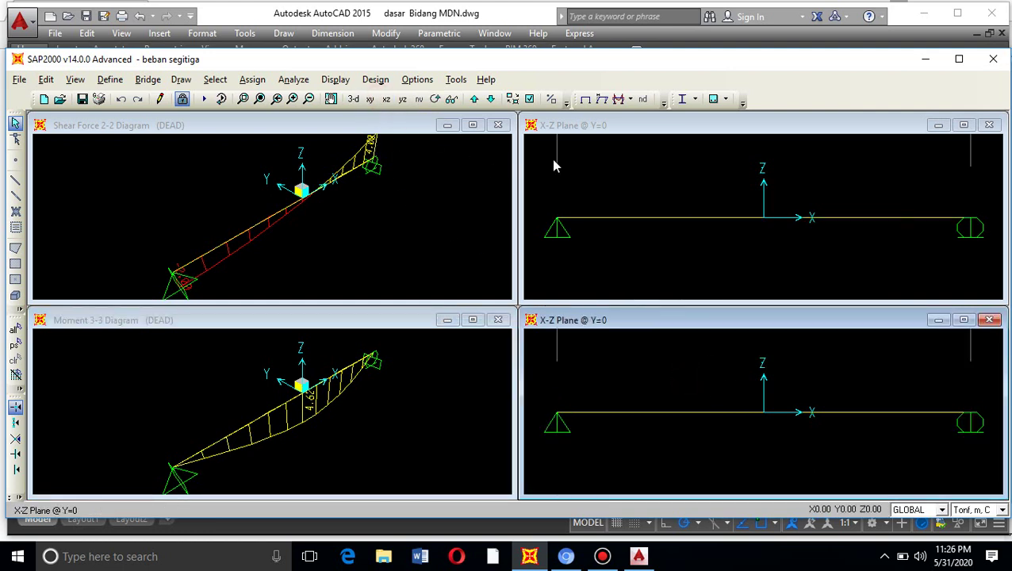
left_click(630, 99)
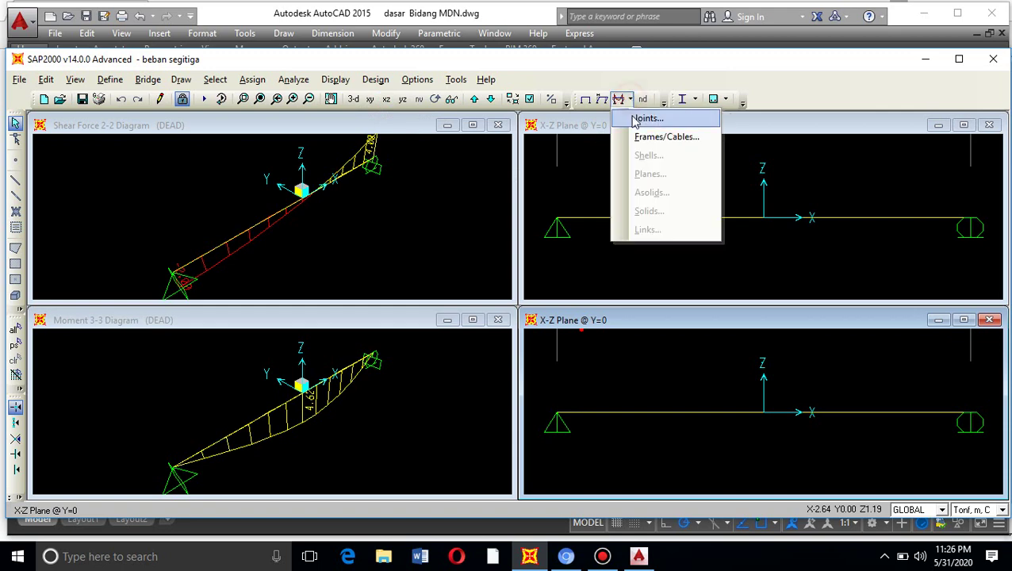
left_click(639, 120)
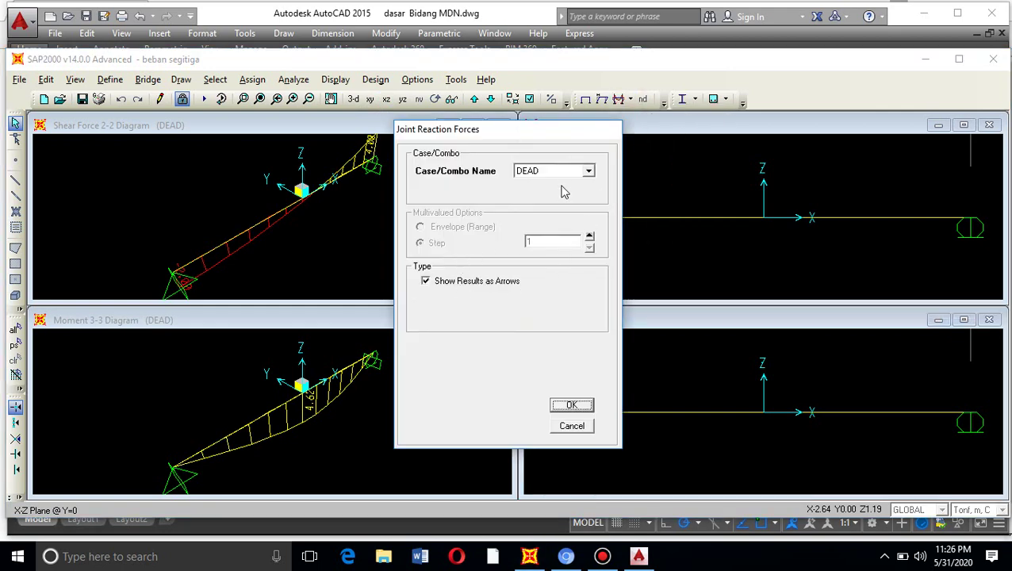
left_click(568, 405)
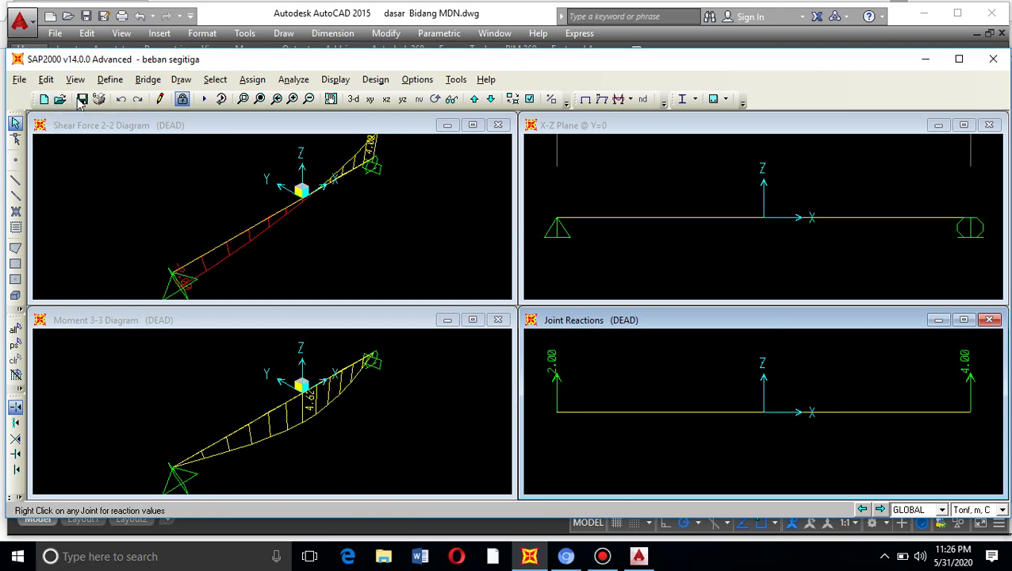
Save the triangular-load model and create a new beam model with 1 span of 6 m, keeping only its X-Z view open
left_click(81, 100)
left_click(44, 99)
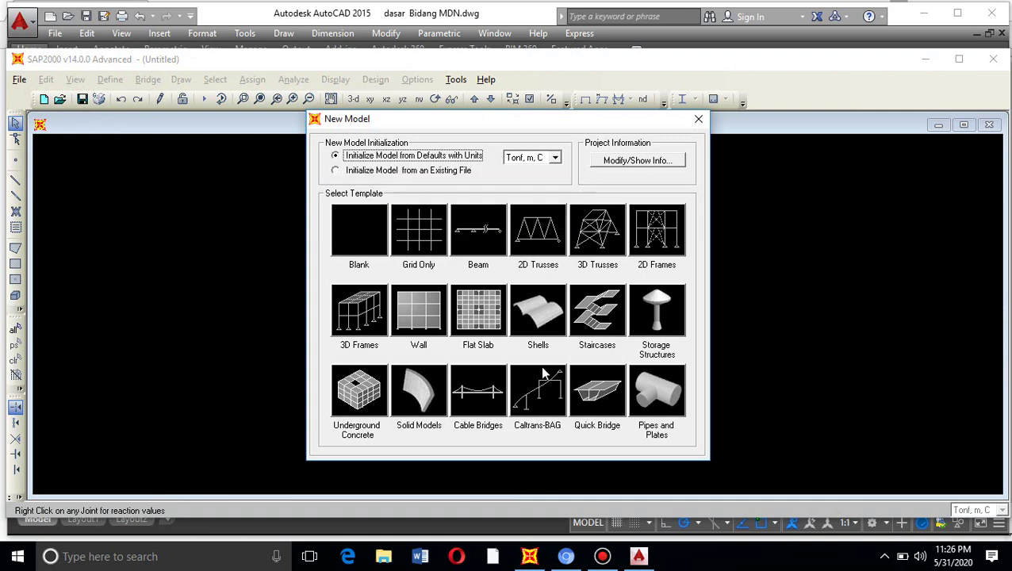
left_click(473, 235)
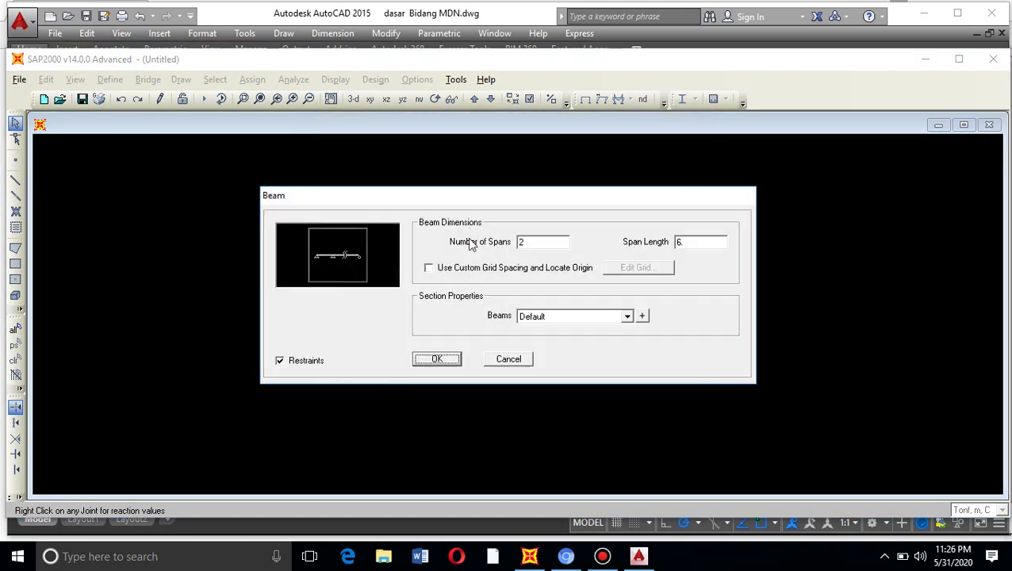
double_click(540, 242)
double_click(701, 242)
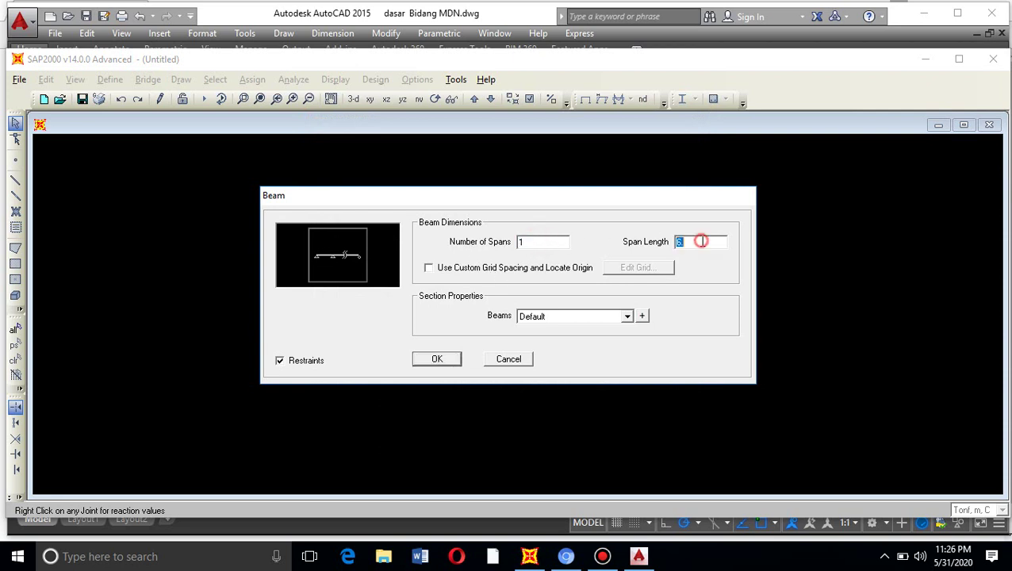
left_click(448, 361)
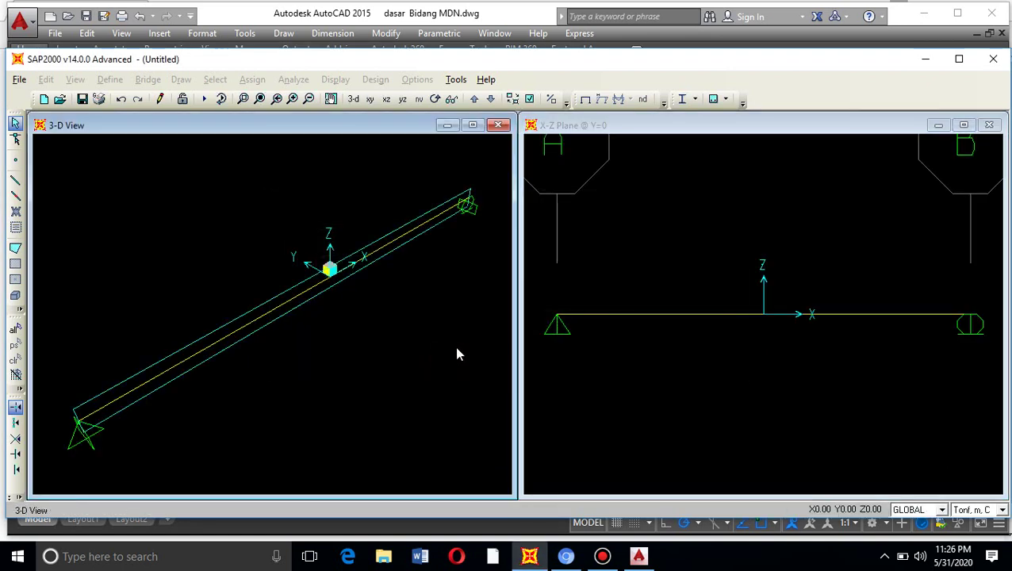
left_click(499, 127)
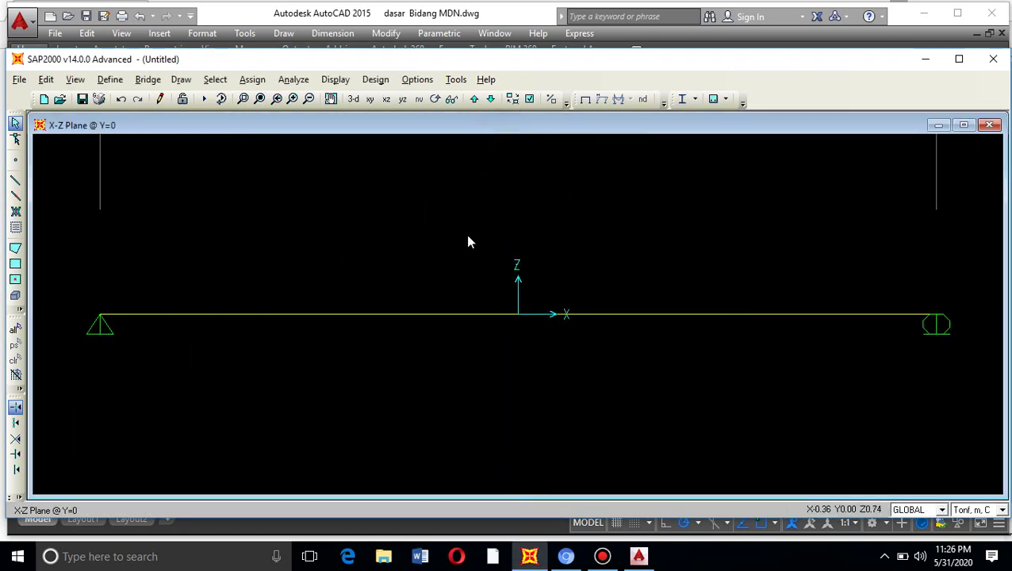
Replicate the pinned support joint at the beam's start once linearly with dx = 3 m to place a joint at mid-span
left_click(479, 317)
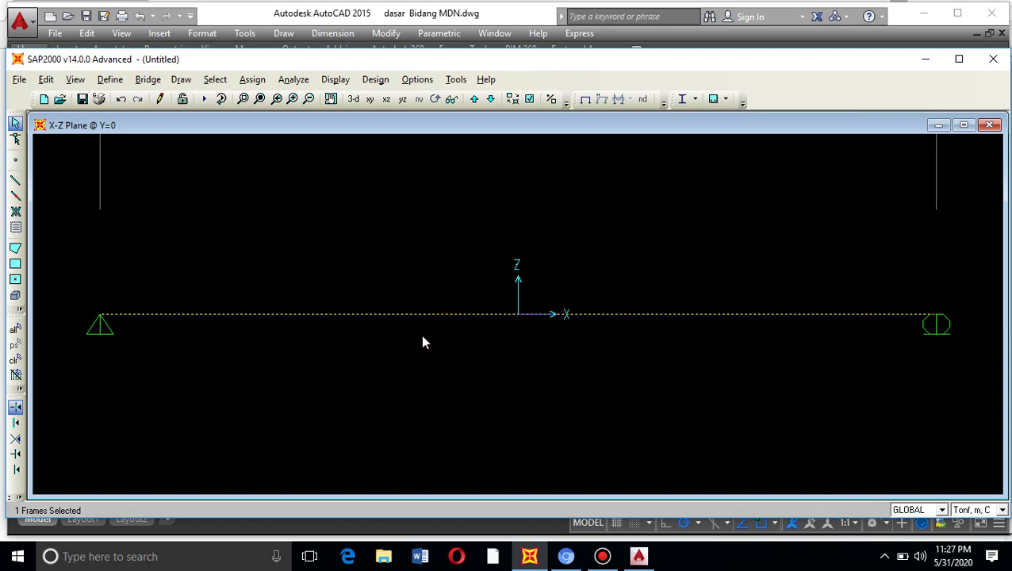
left_click(312, 309)
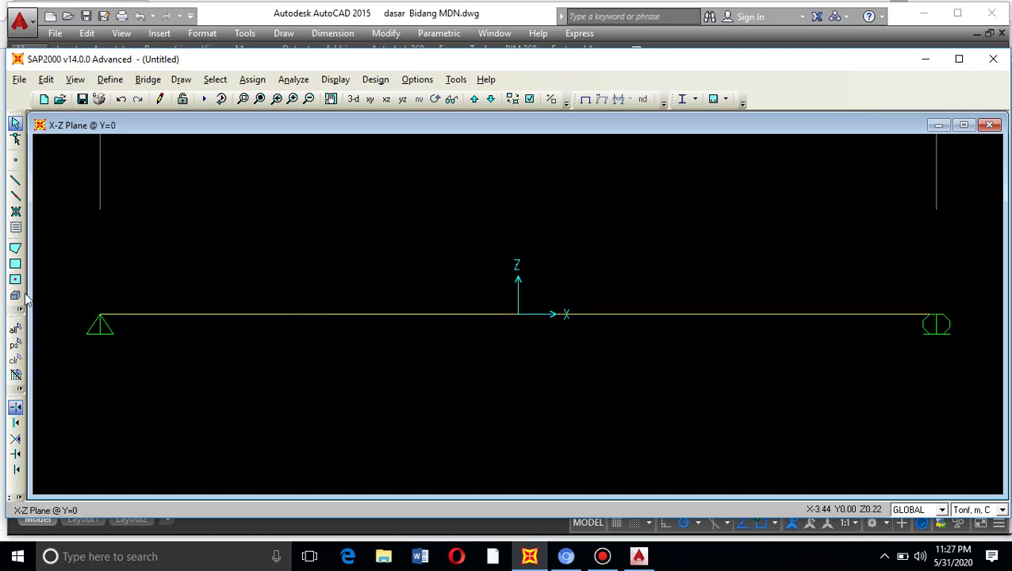
left_click_drag(55, 287, 132, 361)
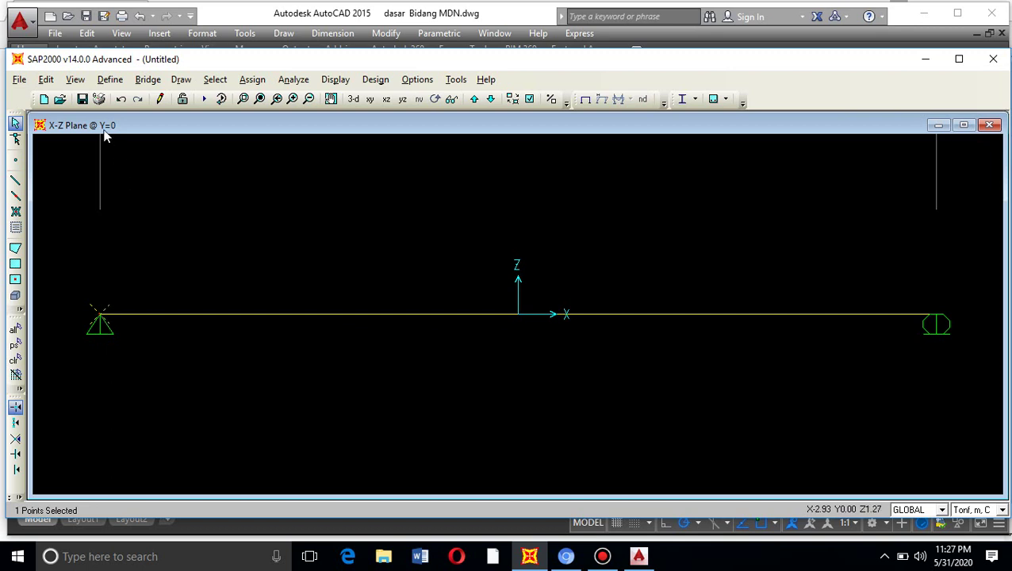
left_click(46, 79)
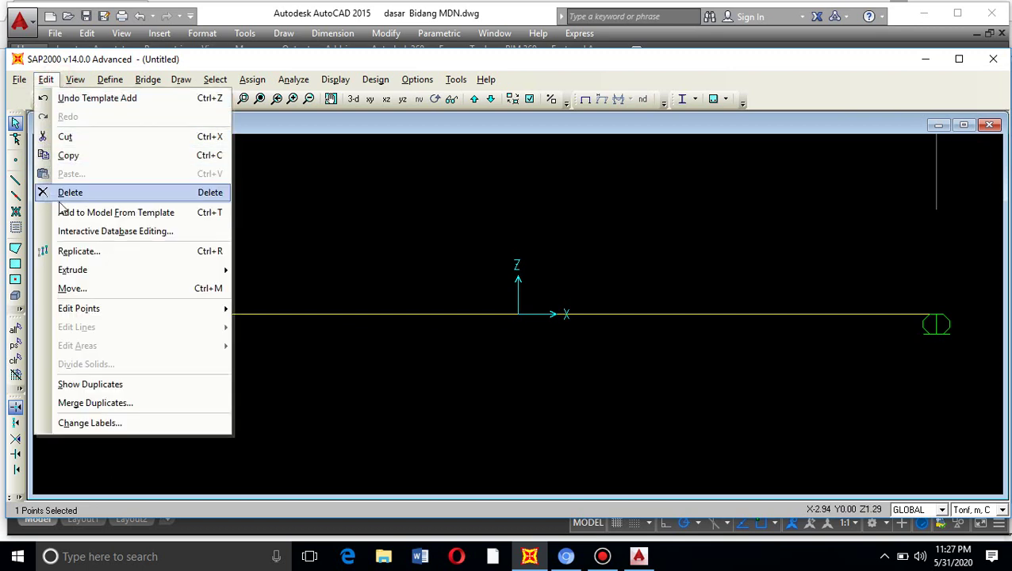
left_click(95, 252)
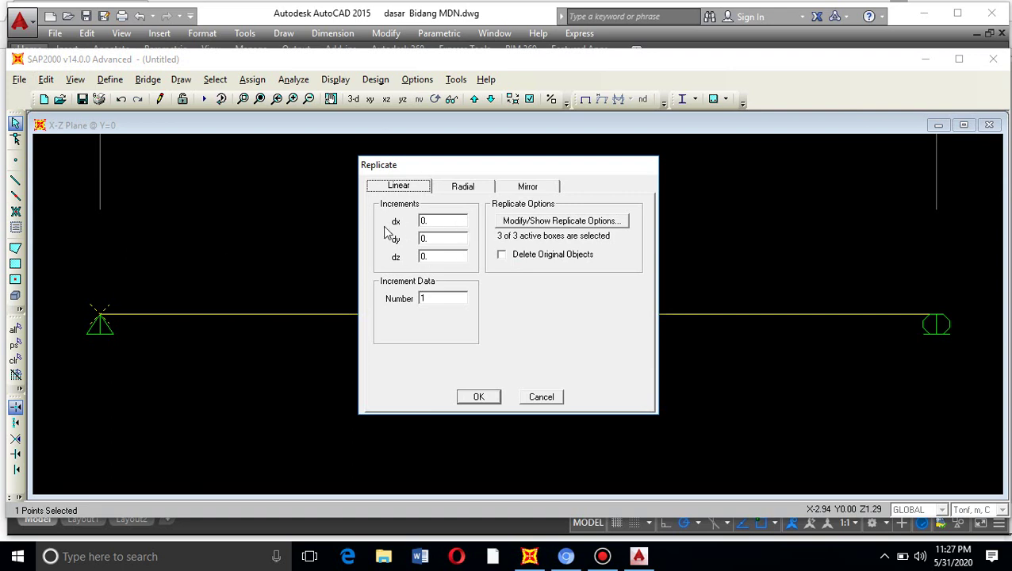
left_click(446, 222)
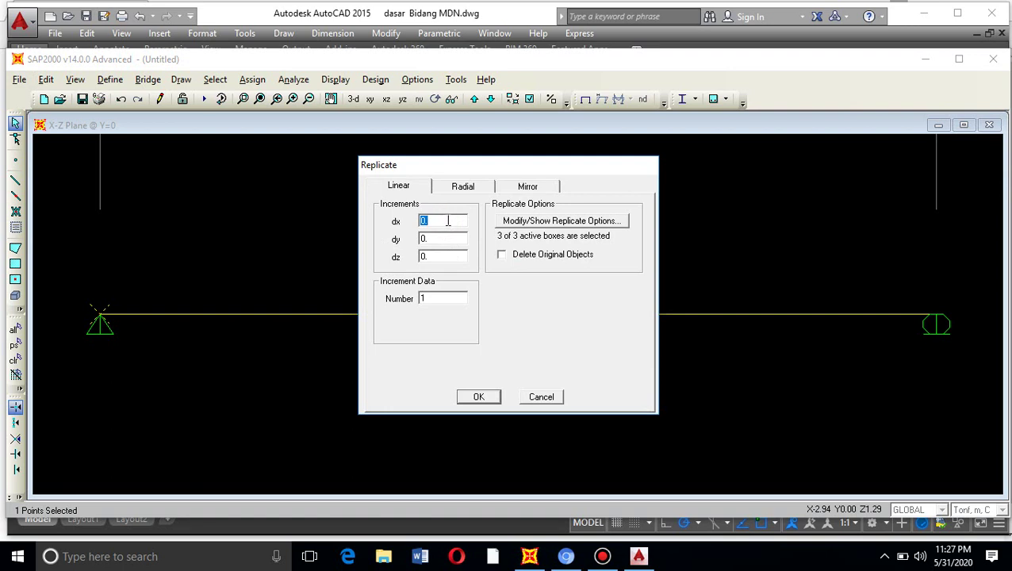
type("3")
left_click(483, 398)
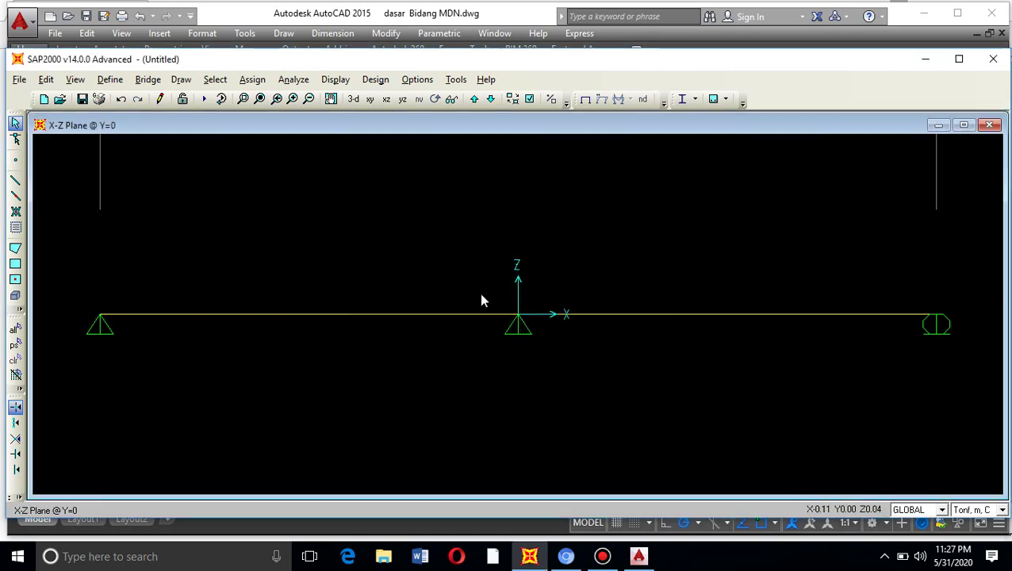
Remove all restraints from the mid-span joint so it becomes a free joint
left_click_drag(466, 281, 549, 362)
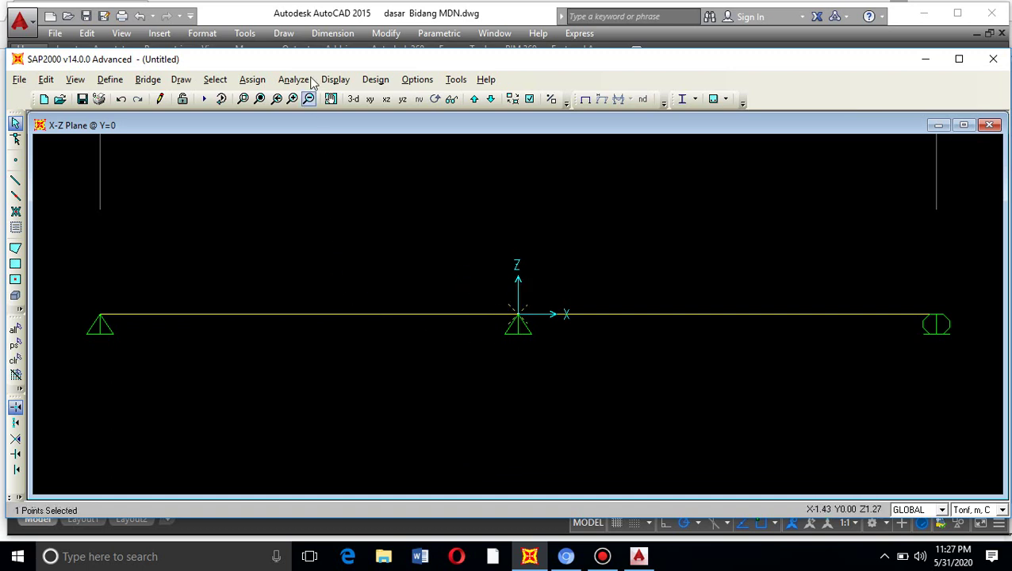
left_click(253, 81)
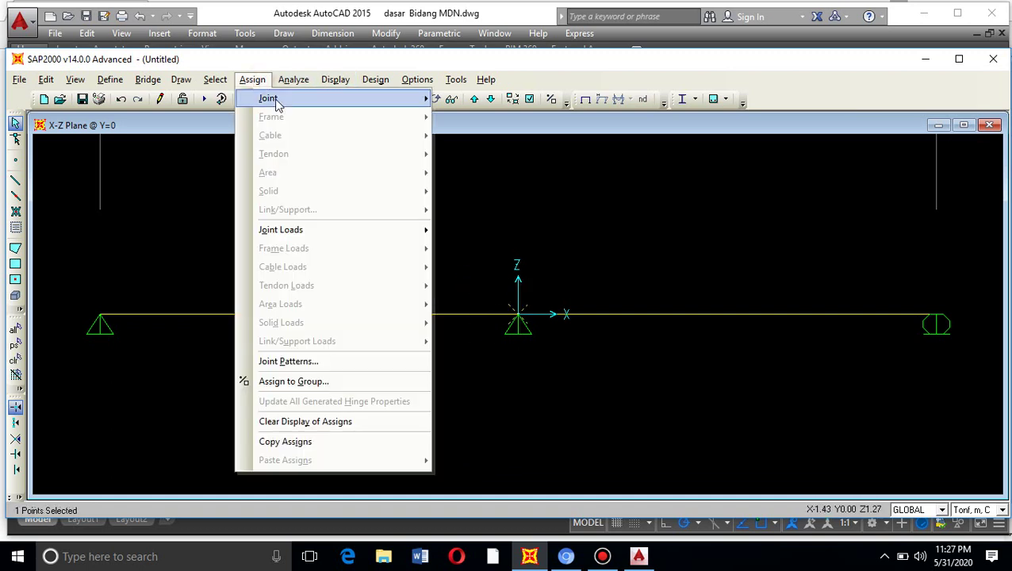
mouse_move(409, 96)
left_click(483, 100)
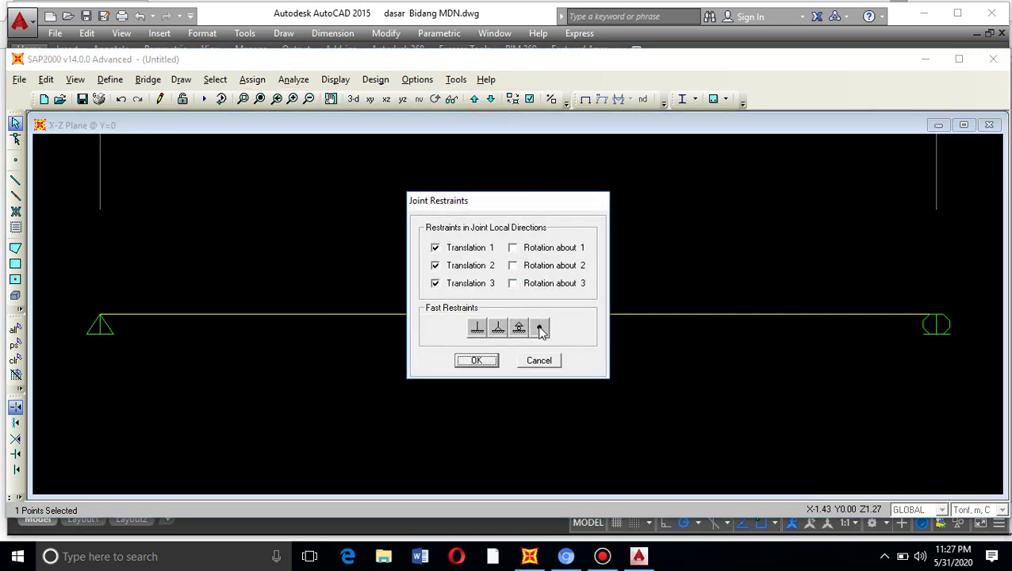
left_click(541, 328)
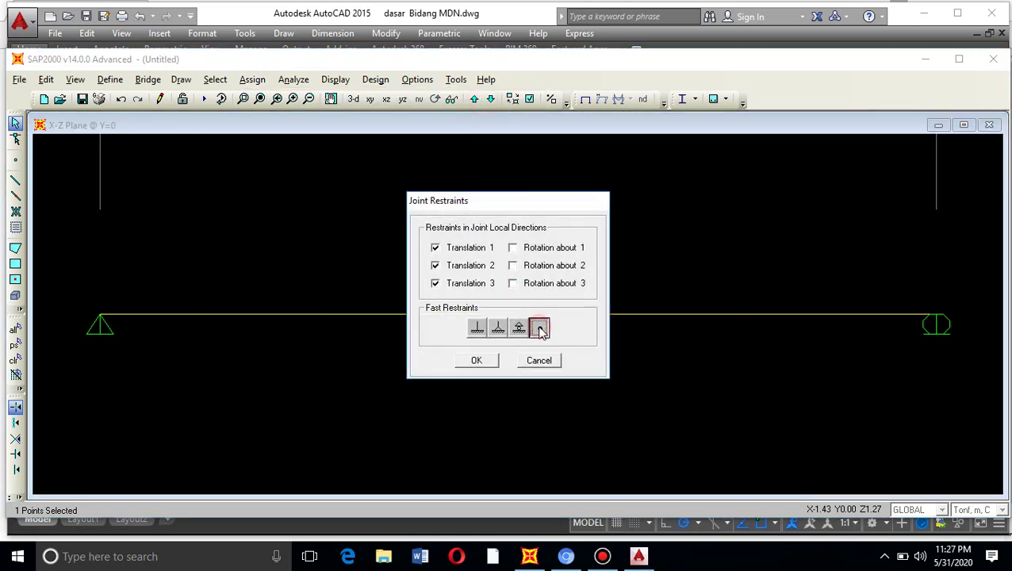
left_click(484, 363)
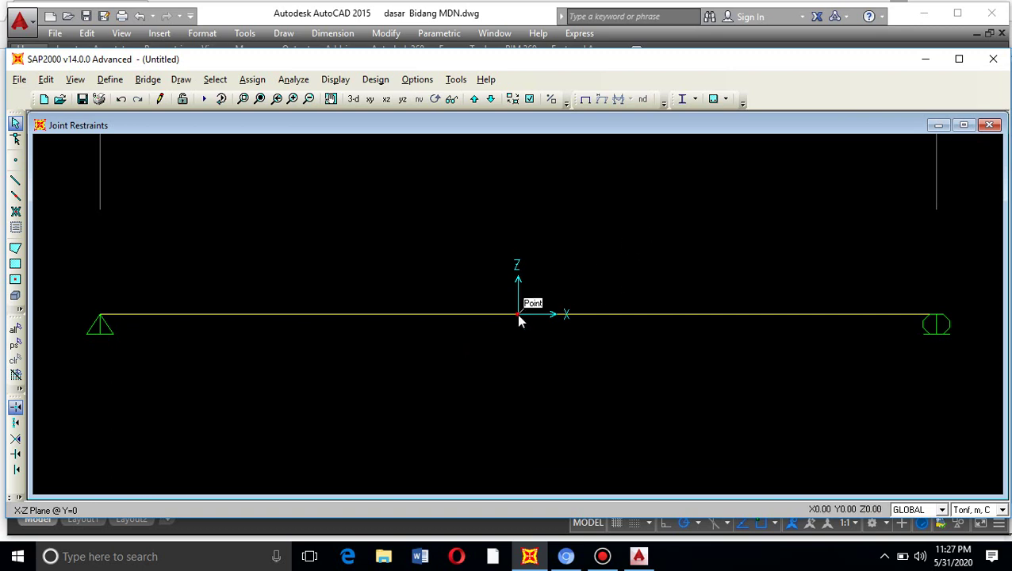
Open the joint forces assignment for the mid-span joint and switch to AutoCAD to consult the 6 m point-load beam example
left_click(517, 315)
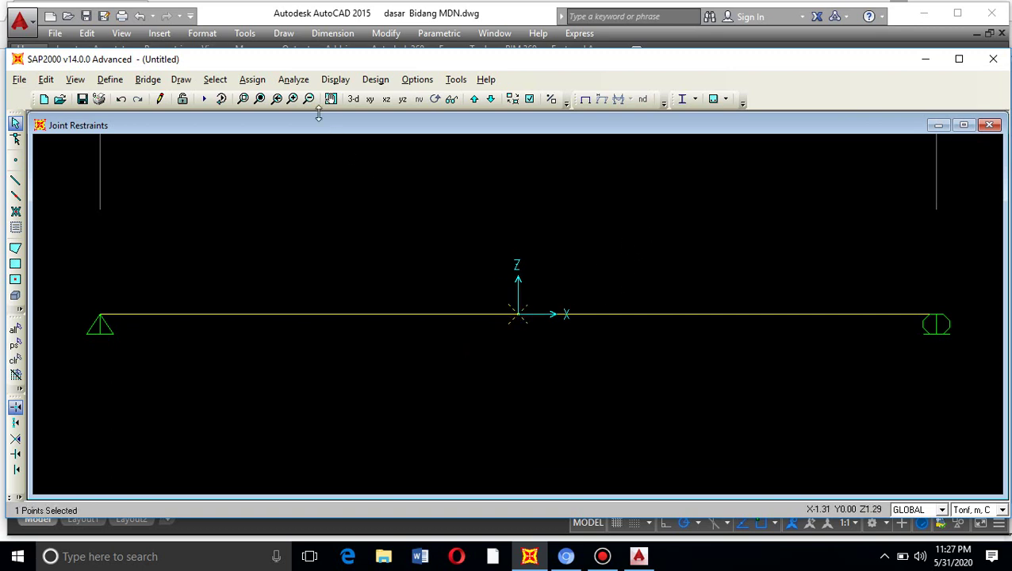
left_click(252, 80)
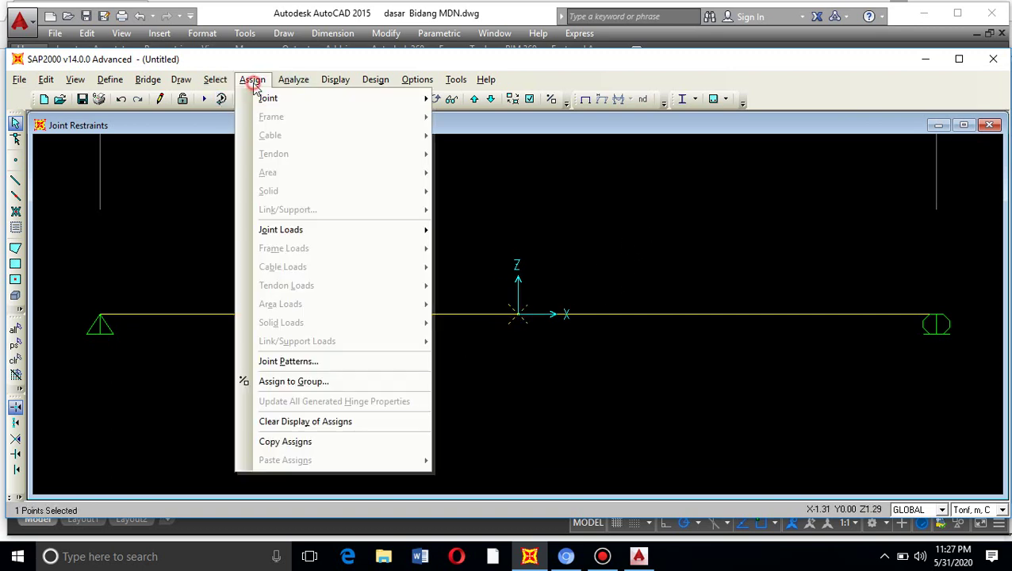
mouse_move(375, 231)
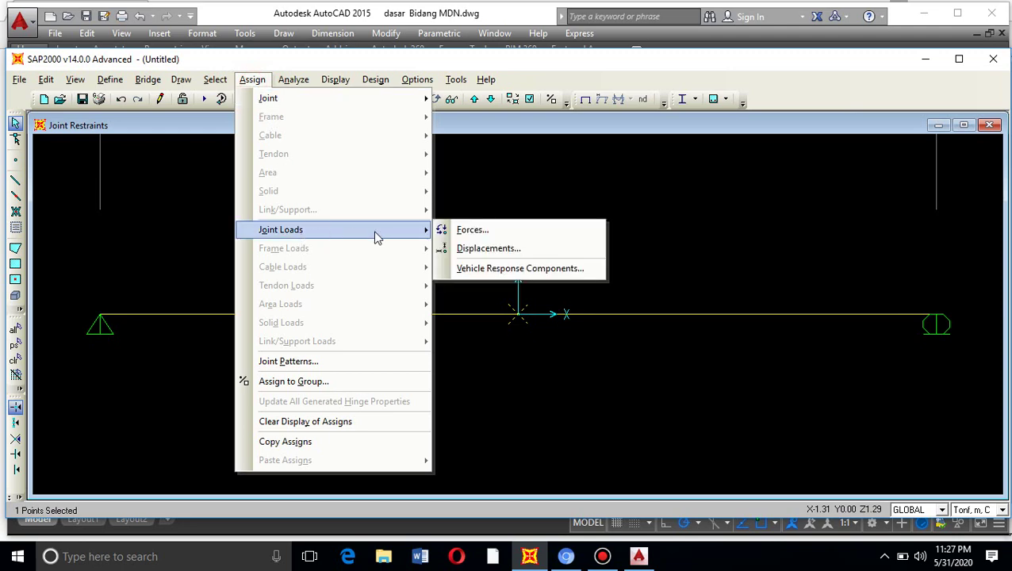
left_click(501, 230)
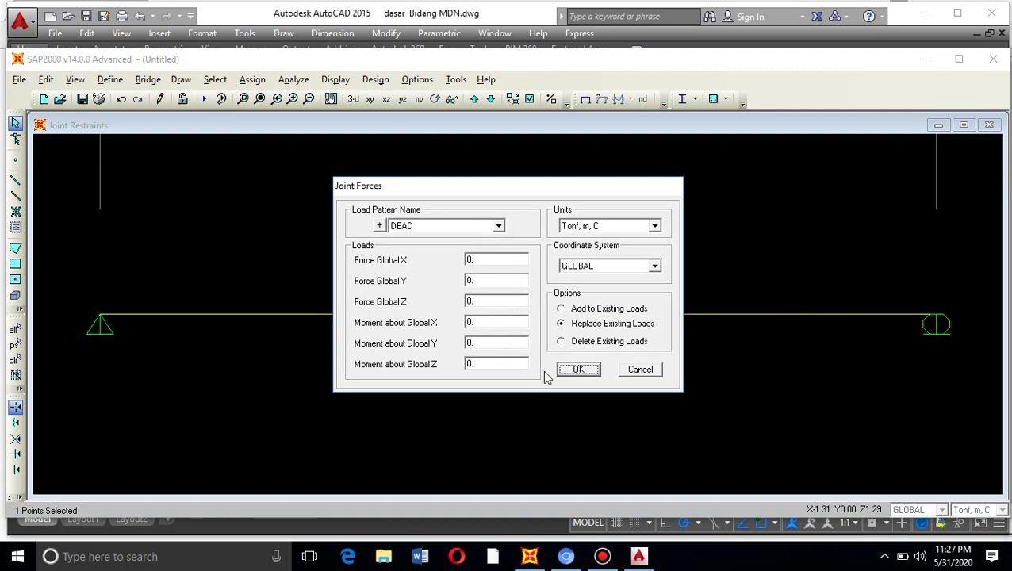
left_click(640, 556)
scroll(555, 317, "up", 5)
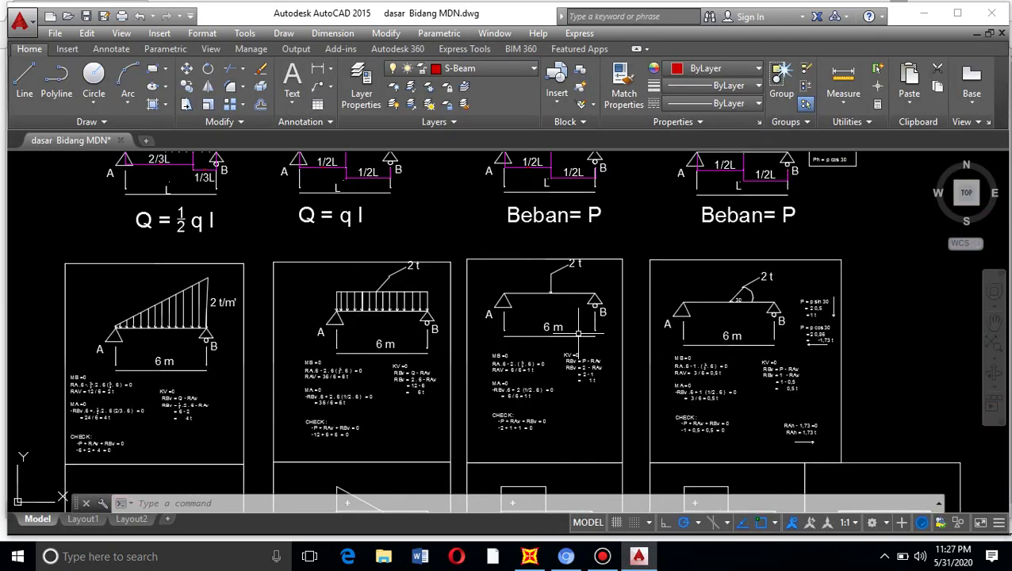
Review the 2 t midspan-load beam in the drawing, then in SAP2000 assign the selected joint a DEAD Force Global Z of -2 Tonf
scroll(578, 270, "up", 5)
scroll(576, 261, "down", 4)
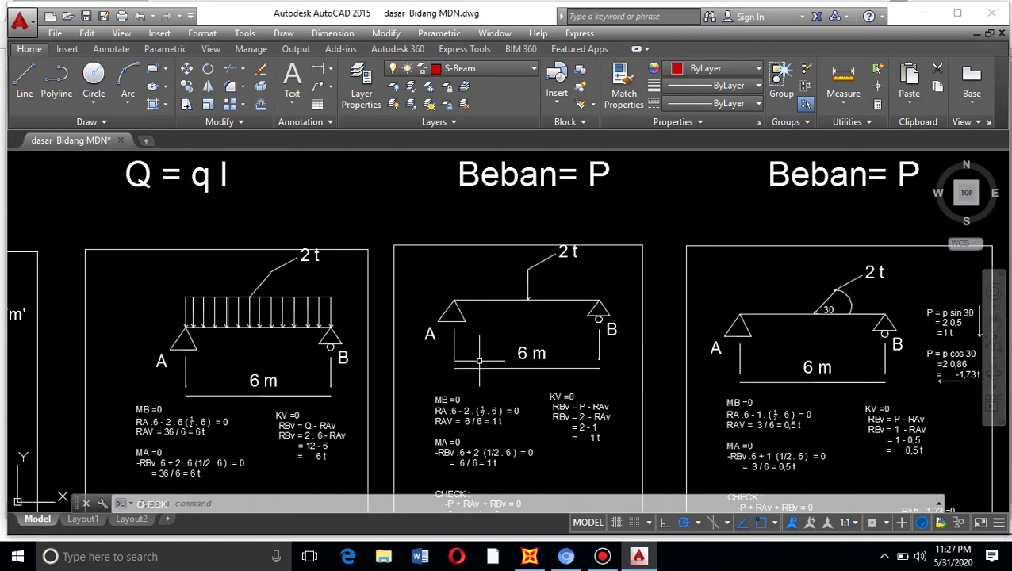
scroll(553, 366, "down", 2)
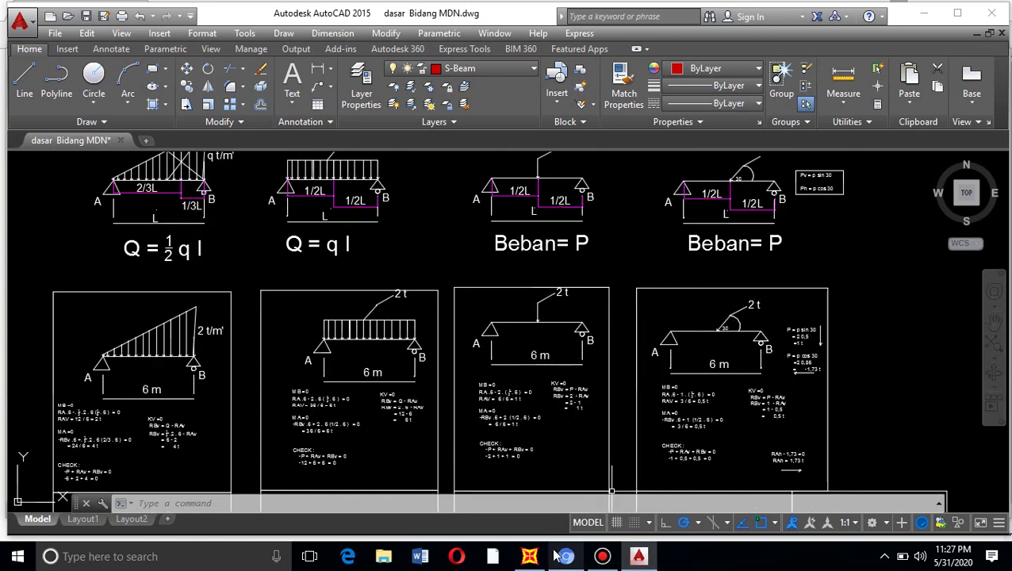
mouse_move(542, 558)
left_click(539, 492)
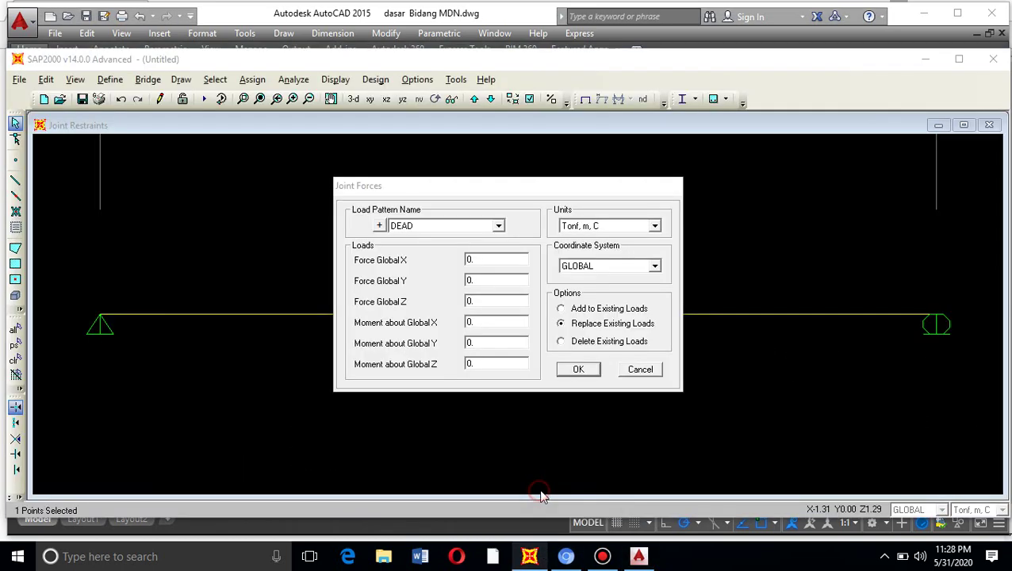
double_click(516, 302)
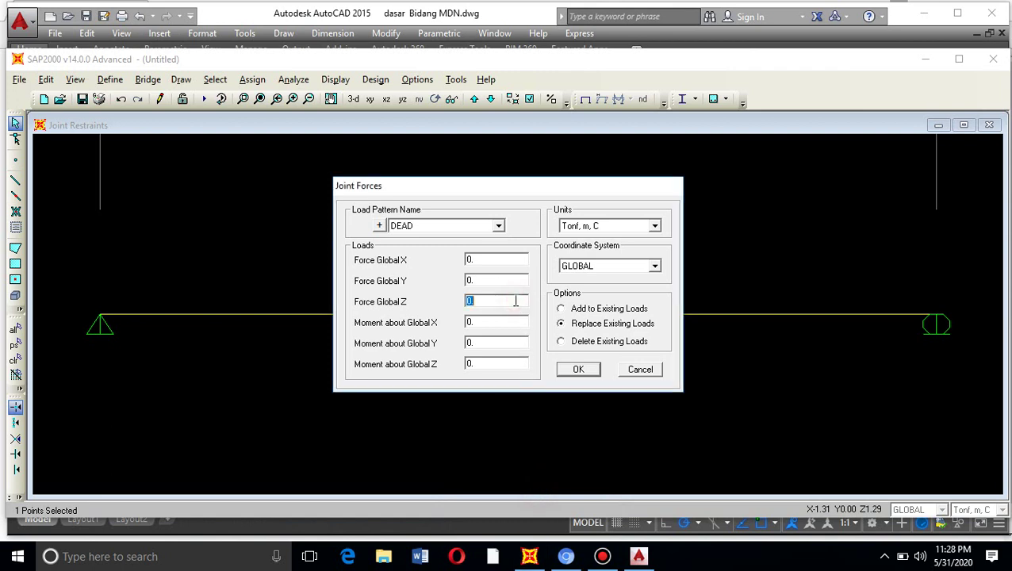
type("-2")
left_click(583, 368)
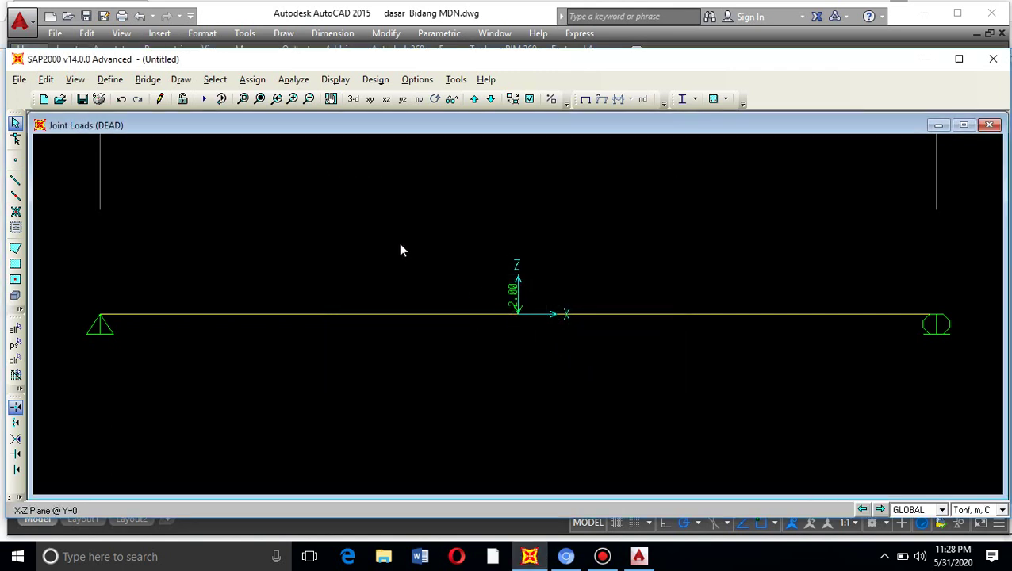
Set the self weight multiplier of the DEAD load pattern to 0
left_click(110, 80)
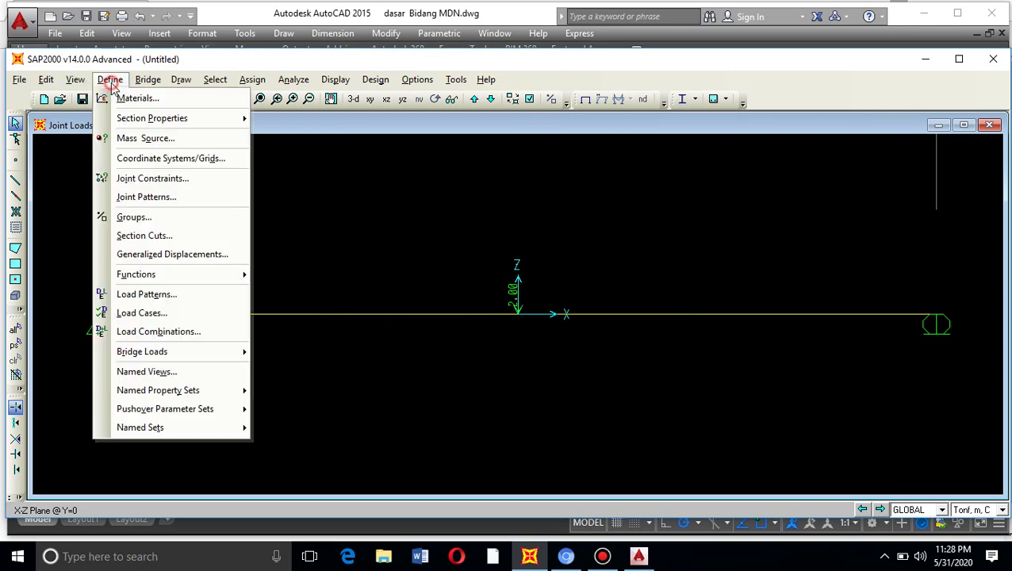
left_click(164, 294)
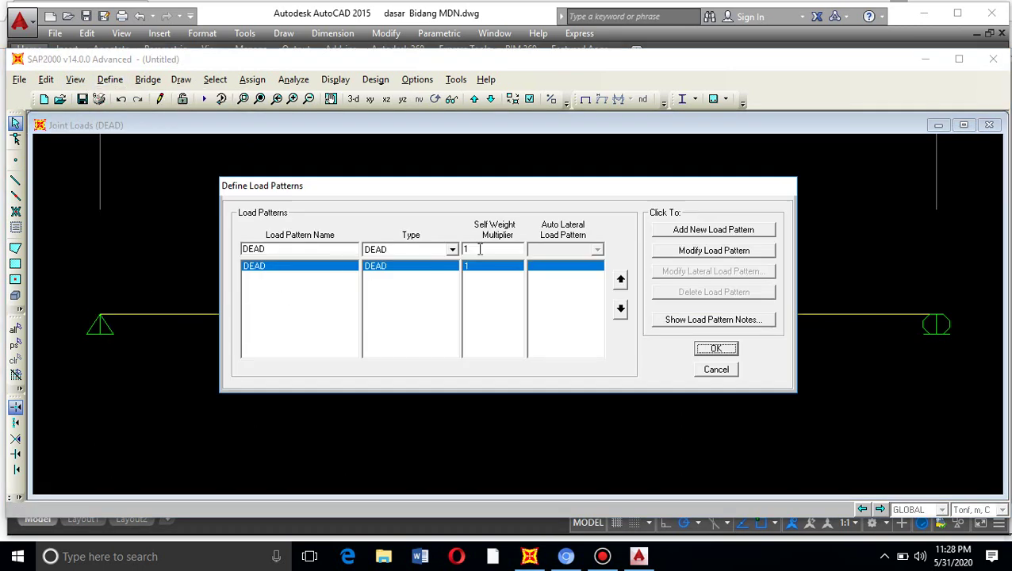
double_click(480, 249)
type("0")
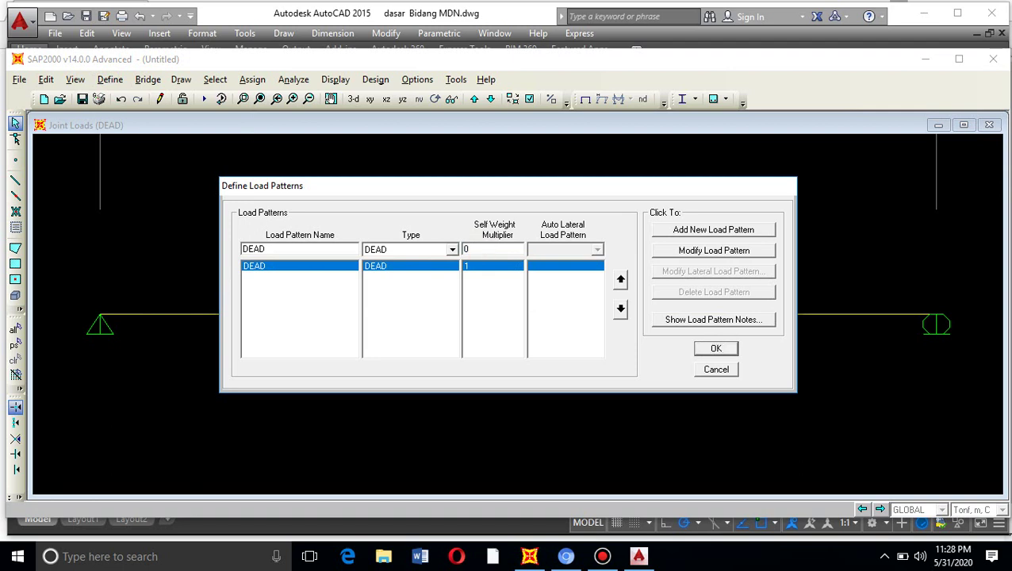
left_click(704, 252)
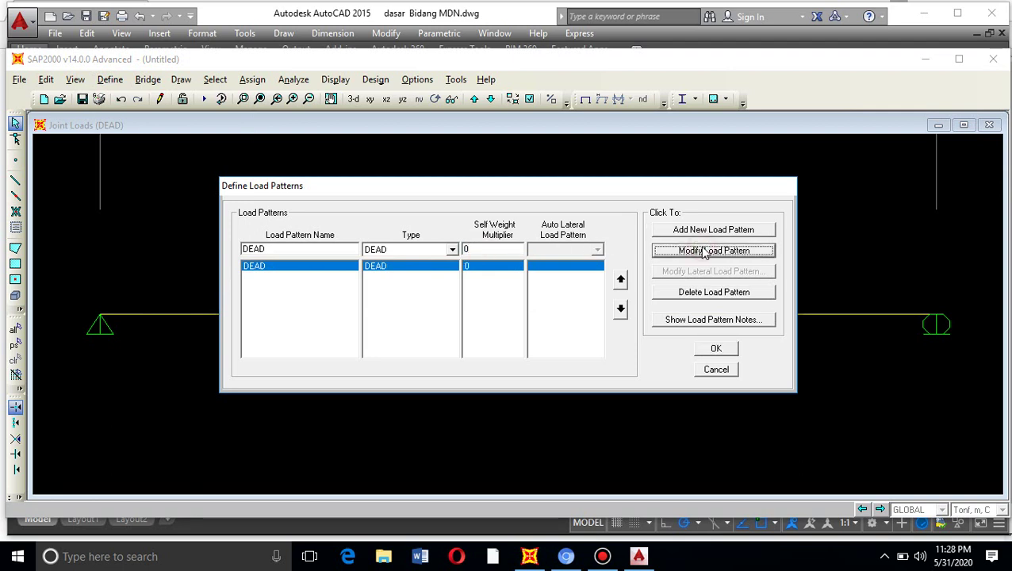
left_click(718, 350)
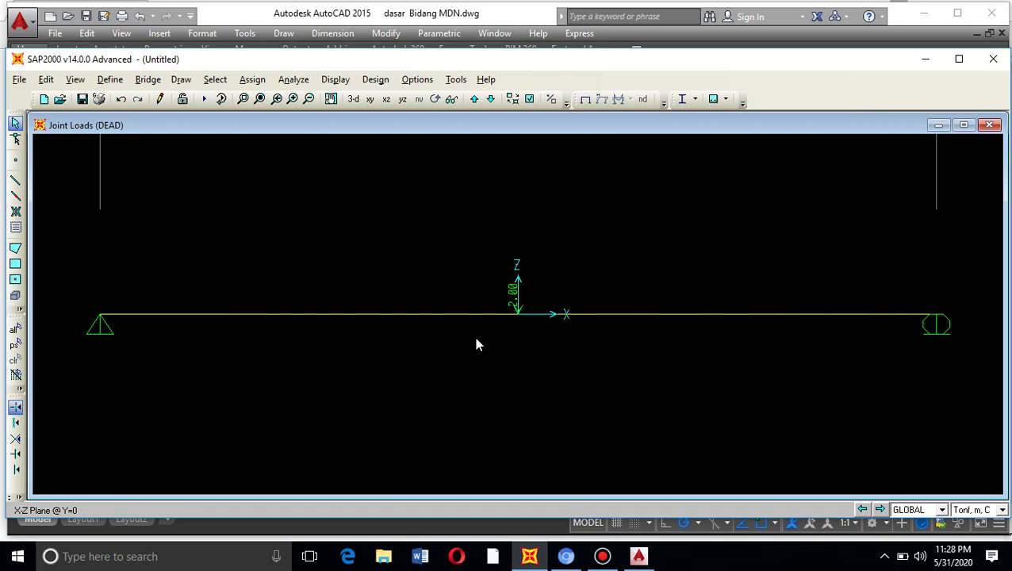
Run the analysis for the DEAD and MODAL cases, saving the model as "beban terpusat" in the STATIKA folder
left_click(292, 82)
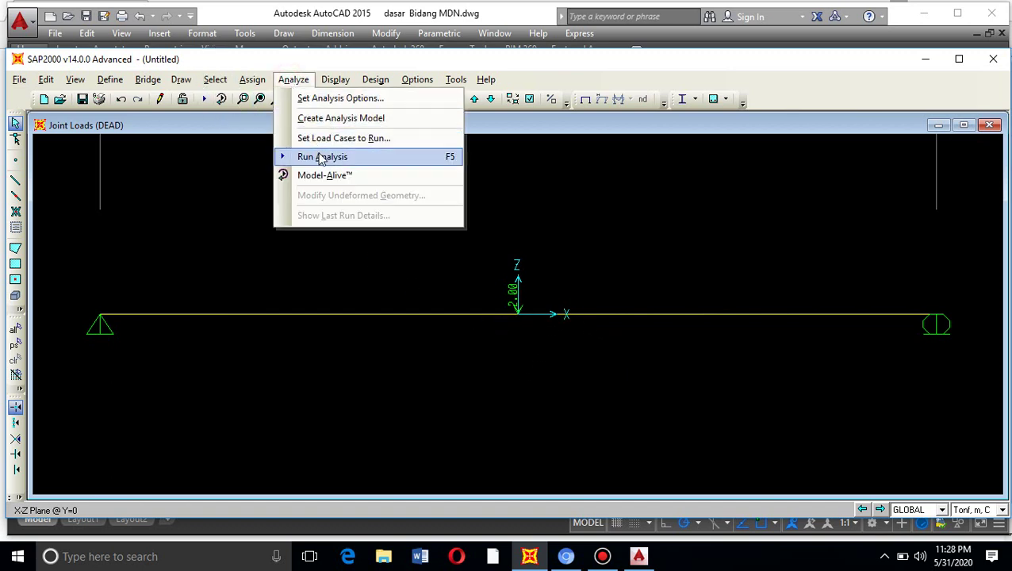
left_click(322, 158)
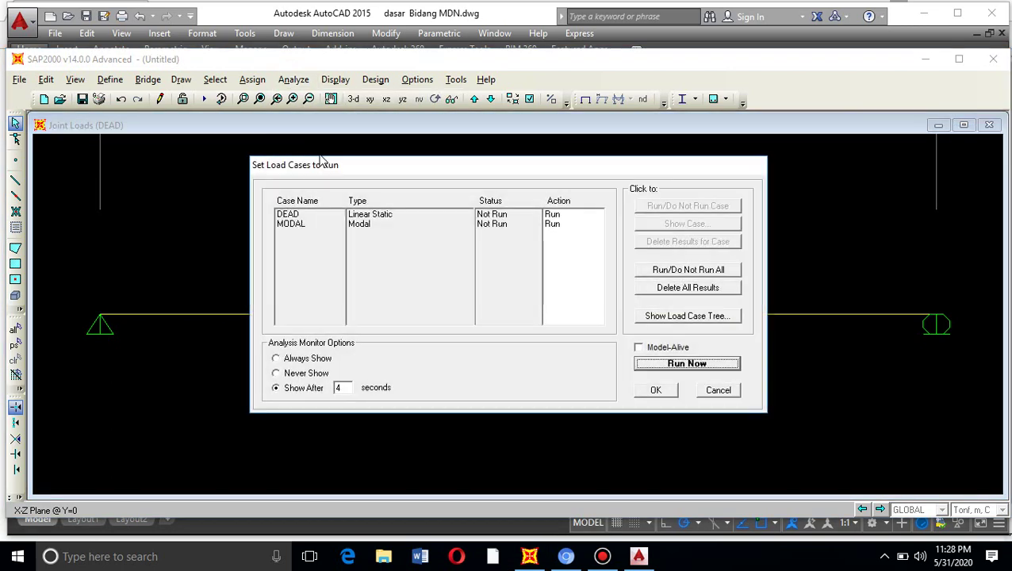
left_click(699, 364)
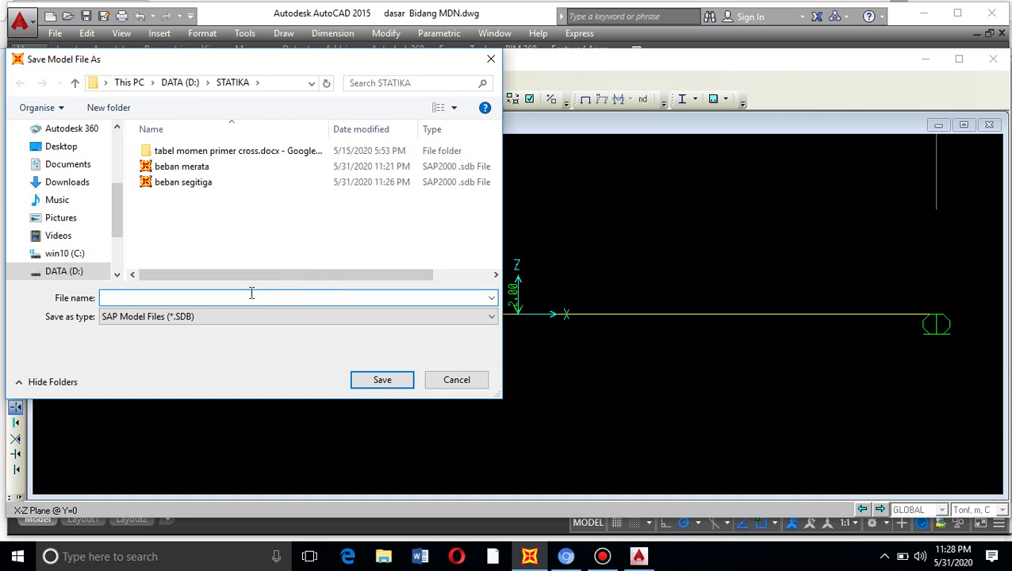
type("beban")
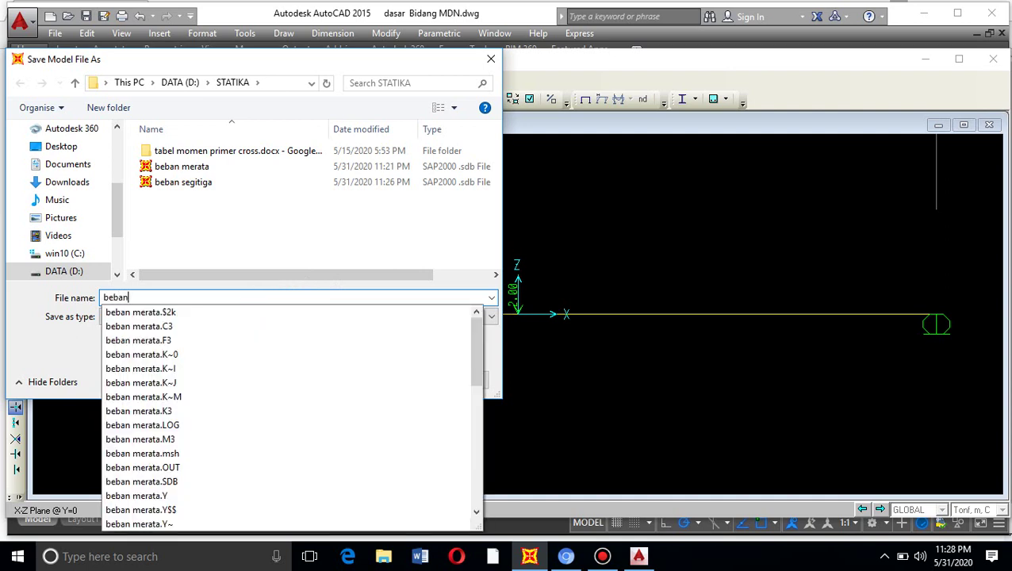
type(" terpusat")
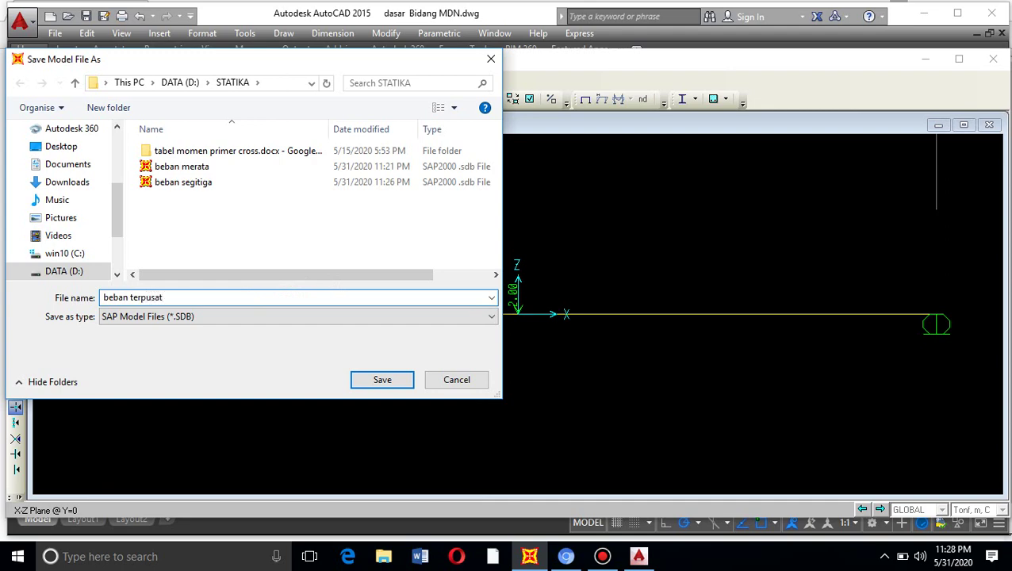
left_click(381, 381)
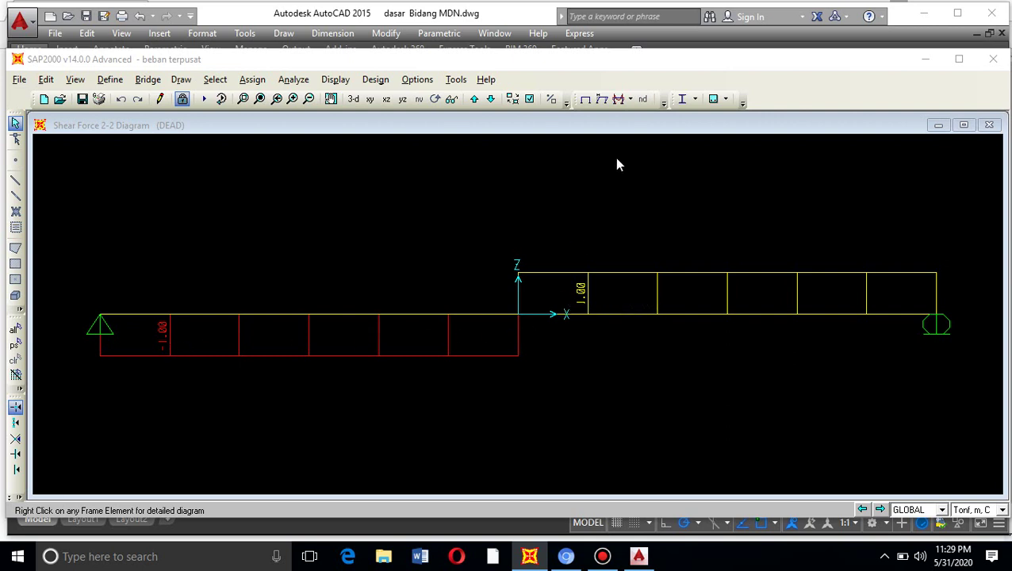
Display the joint reaction forces for the DEAD case as arrows
left_click(631, 99)
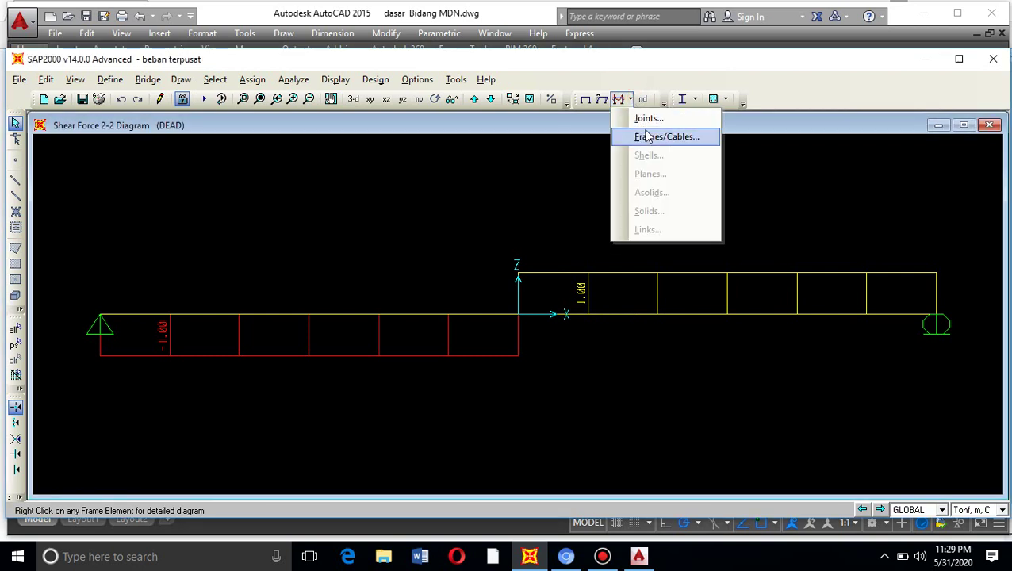
left_click(649, 120)
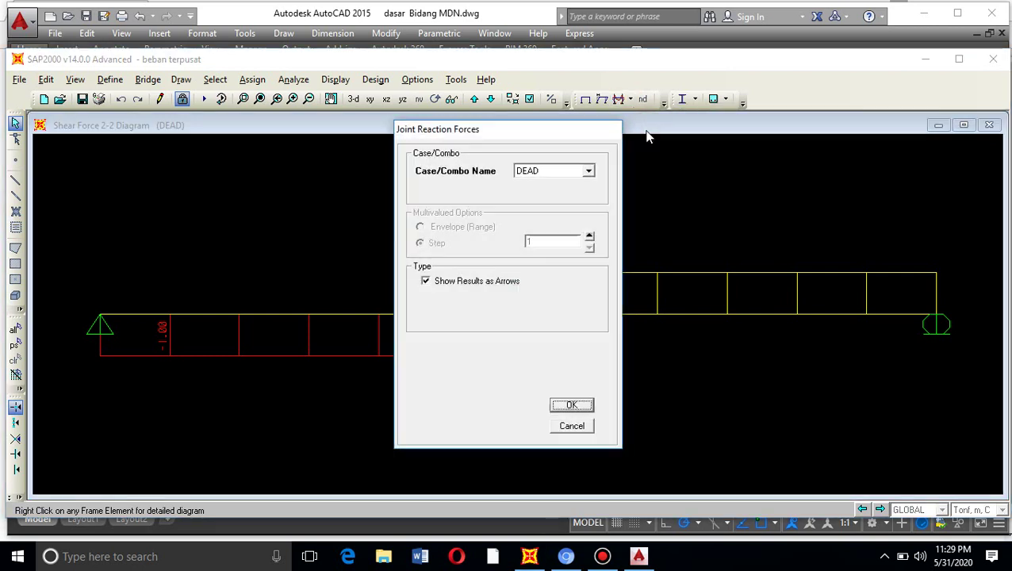
left_click(572, 405)
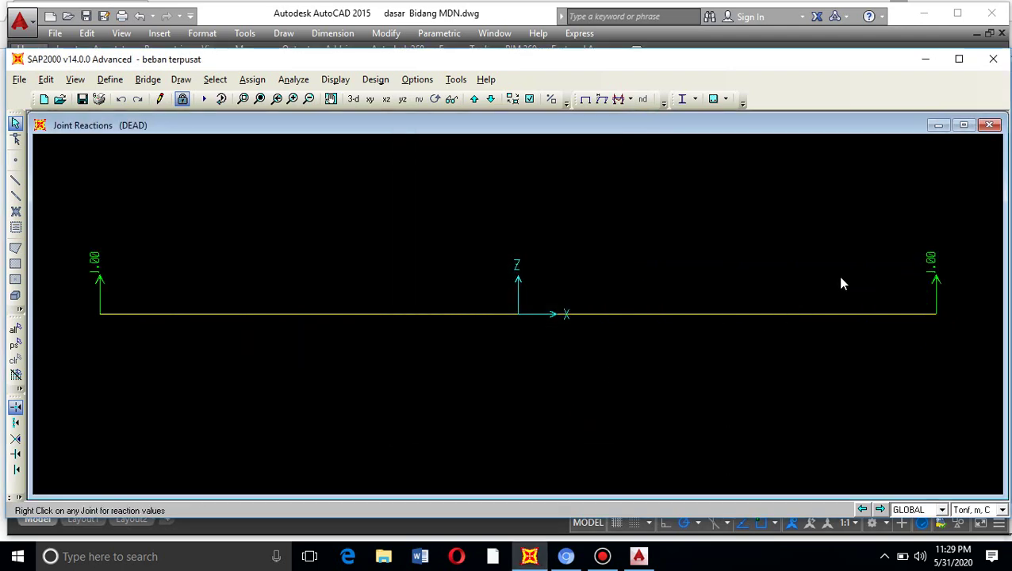
Switch to AutoCAD and examine the hand-calculated support reactions and equilibrium check for the midspan point-load beam
left_click(636, 559)
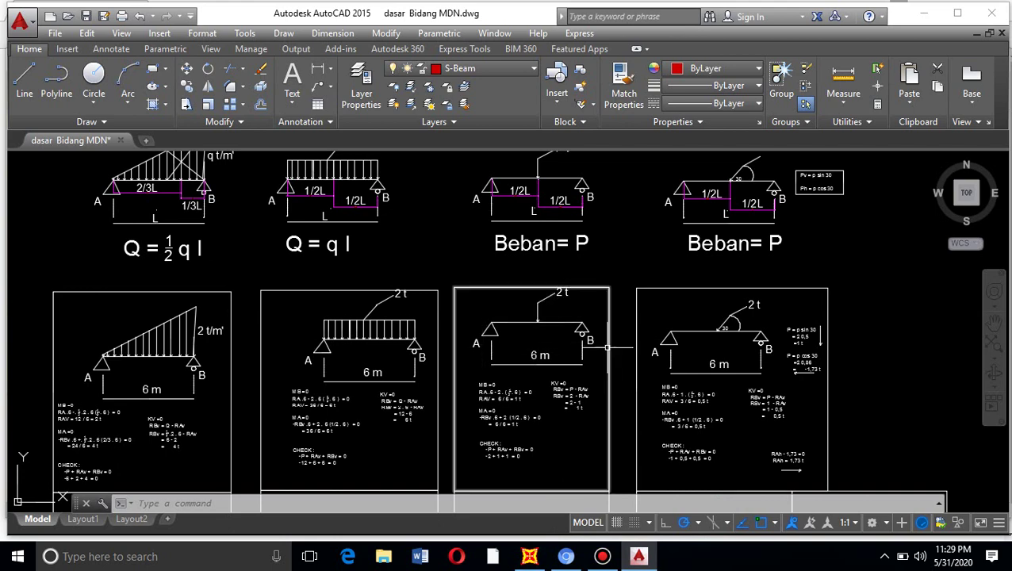
scroll(540, 437, "up", 7)
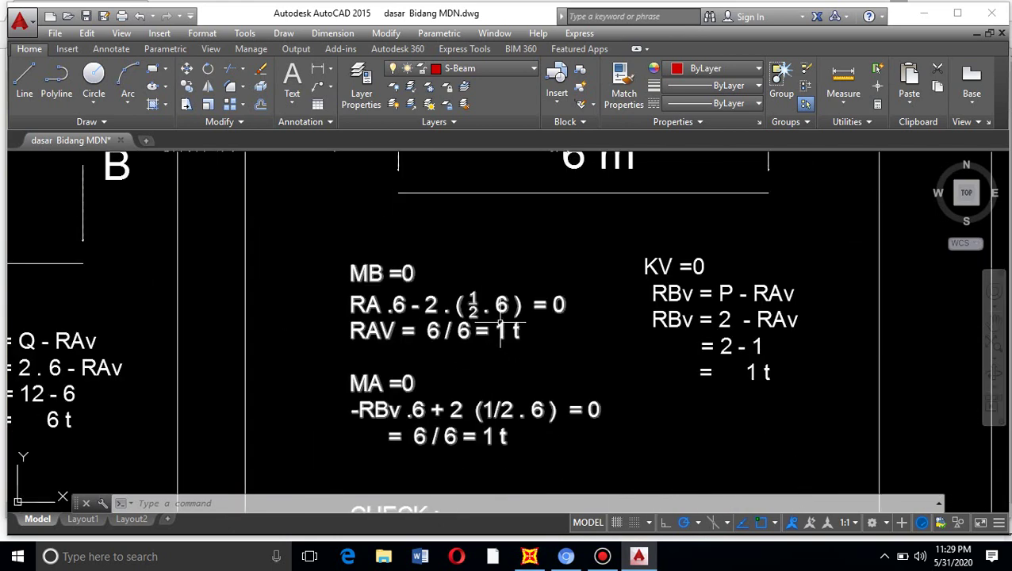
scroll(554, 350, "down", 4)
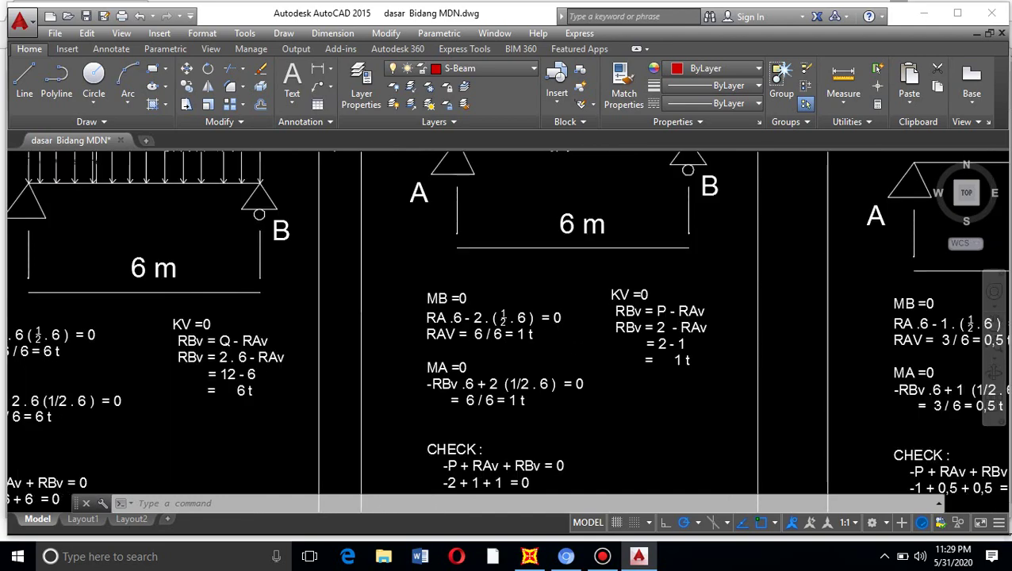
scroll(533, 418, "up", 5)
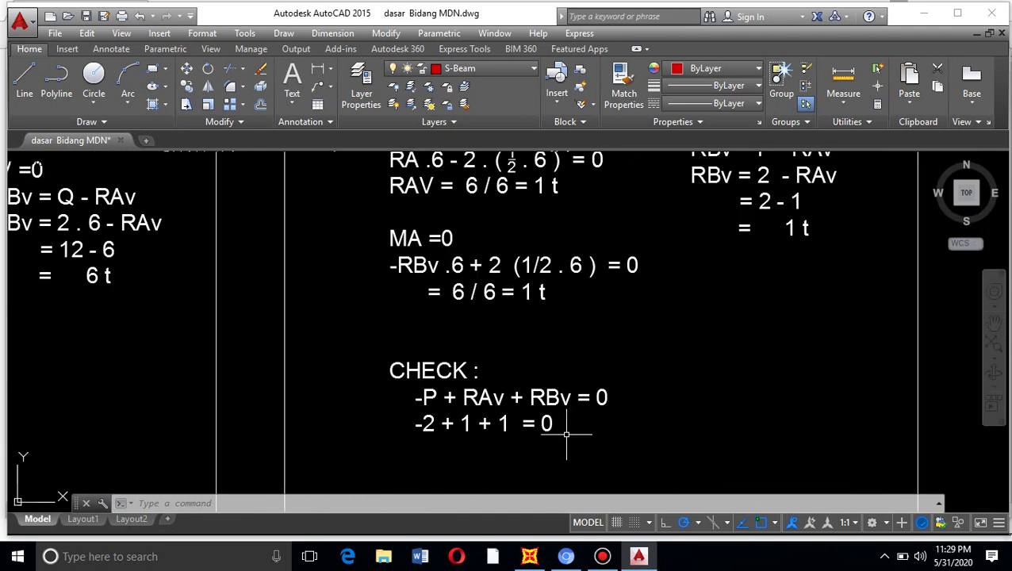
scroll(571, 432, "down", 10)
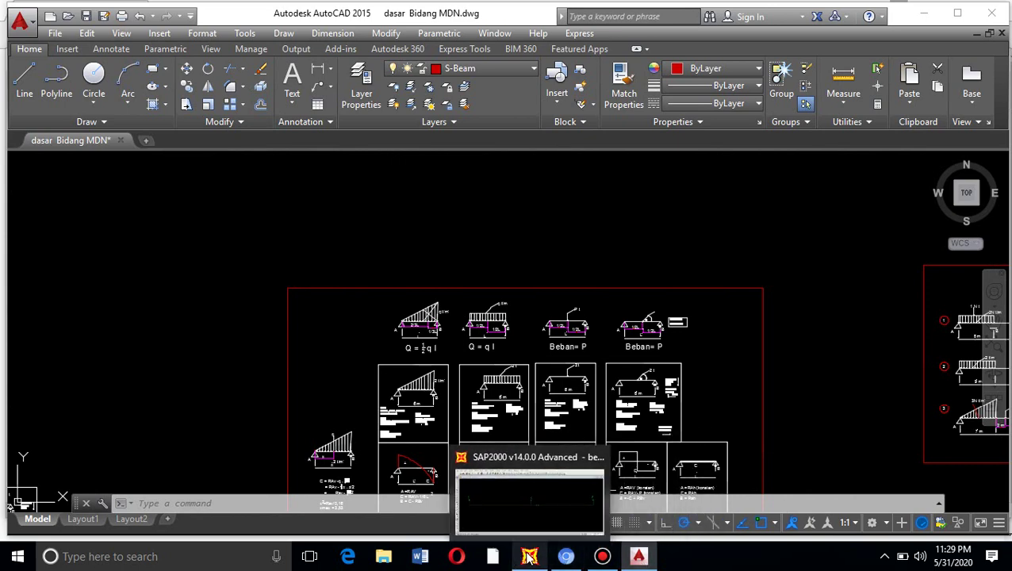
Switch back to SAP2000 and display the beam's Moment 3-3 diagram for the DEAD case with values on the diagram
left_click(509, 511)
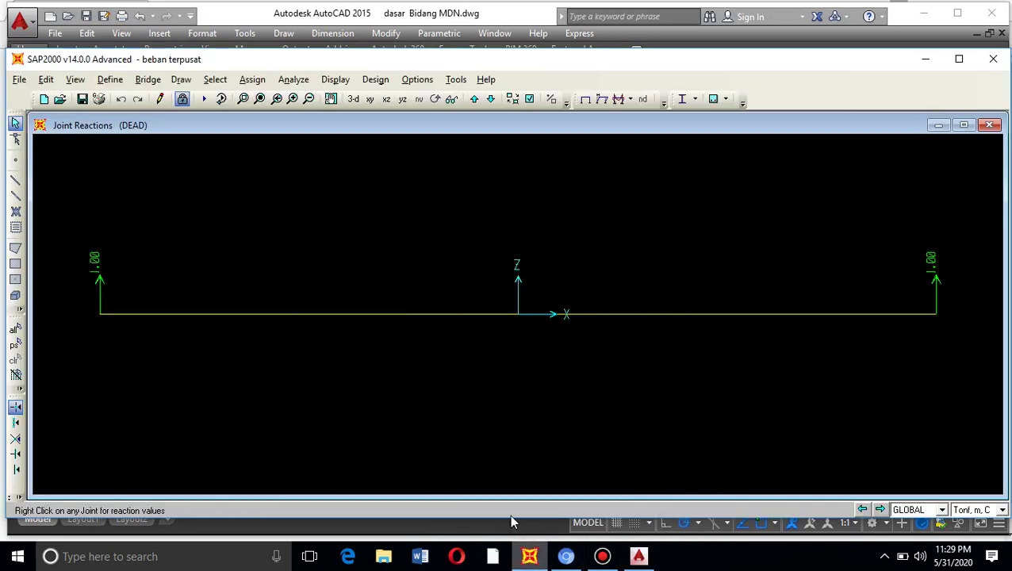
left_click(631, 99)
left_click(648, 137)
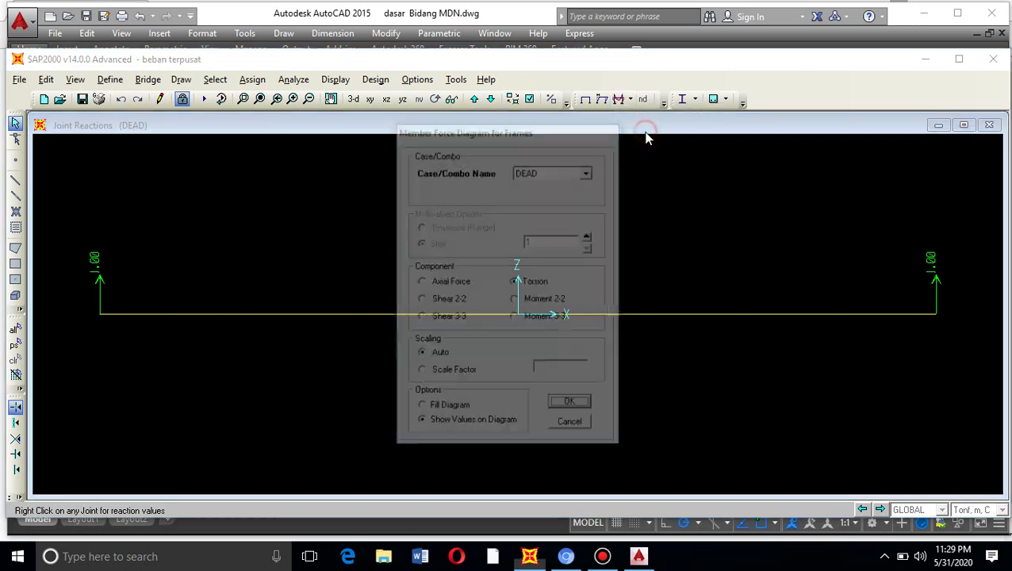
left_click(522, 318)
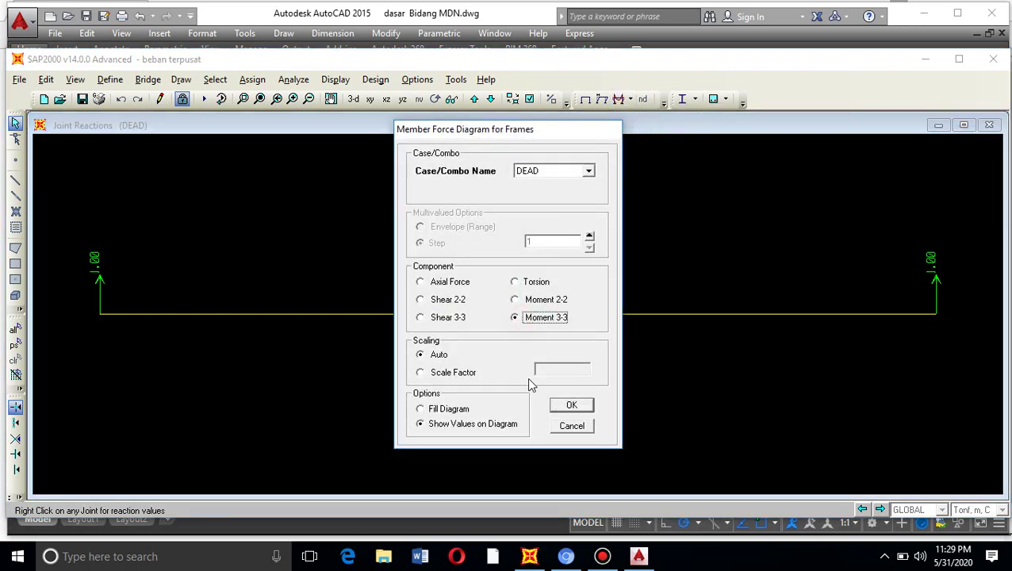
left_click(559, 406)
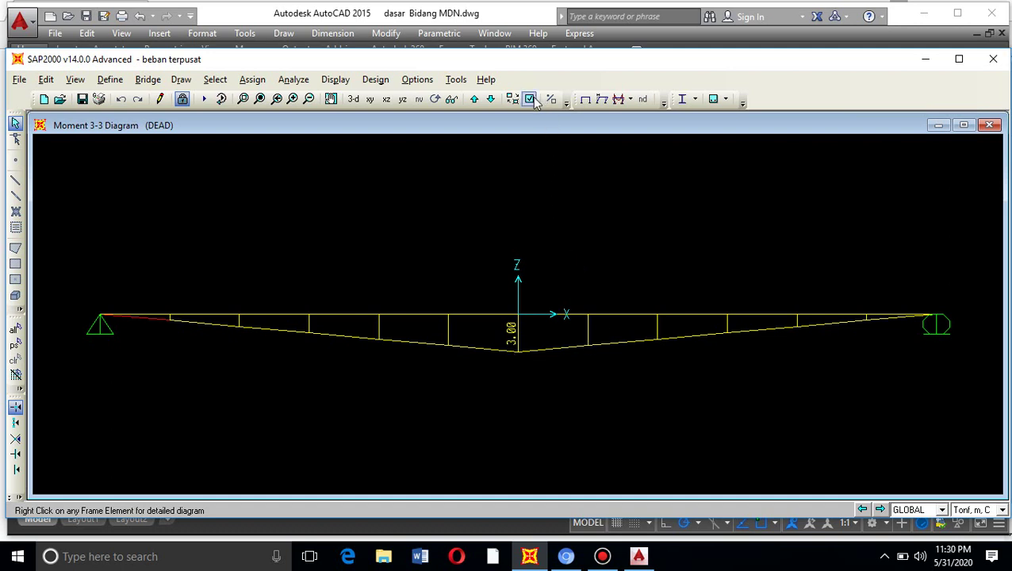
Display the beam's Shear 2-2 force diagram for the DEAD case with values on the diagram
left_click(632, 99)
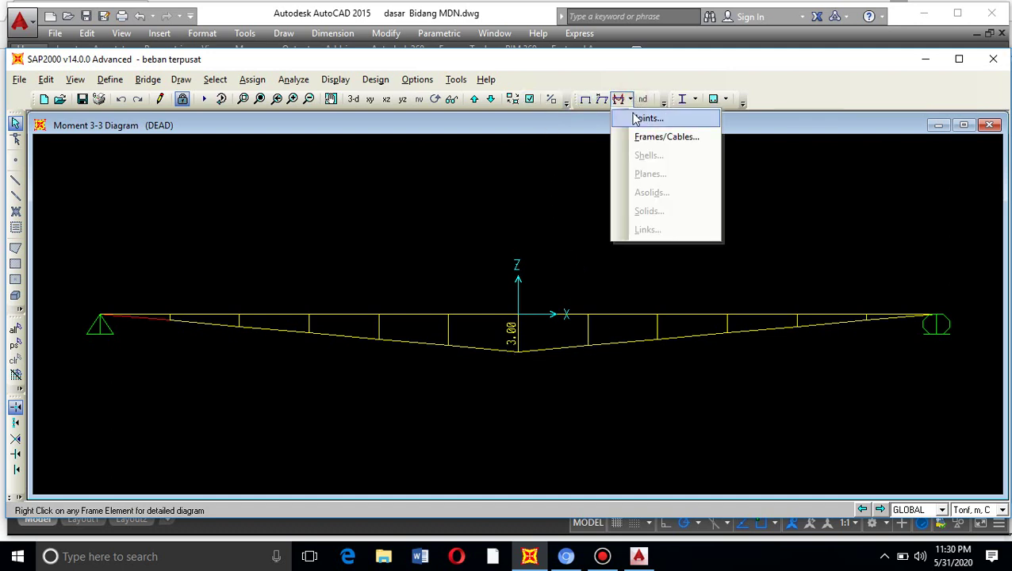
left_click(648, 138)
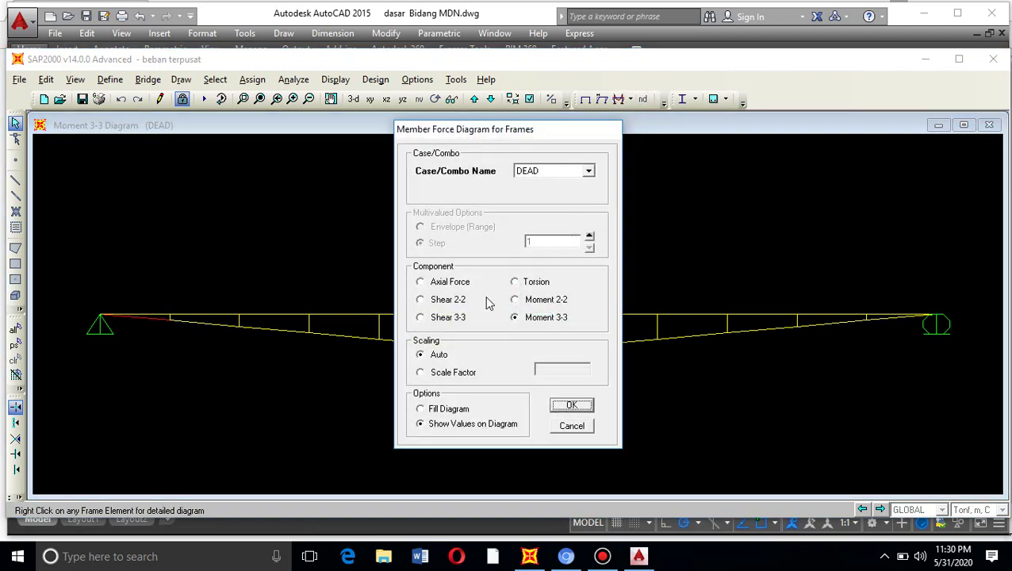
left_click(444, 300)
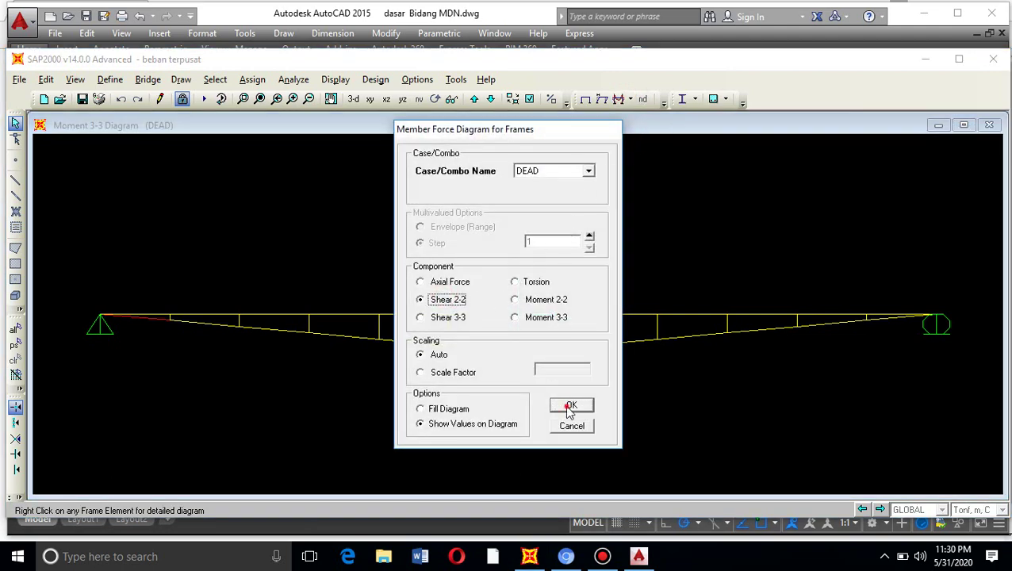
left_click(570, 407)
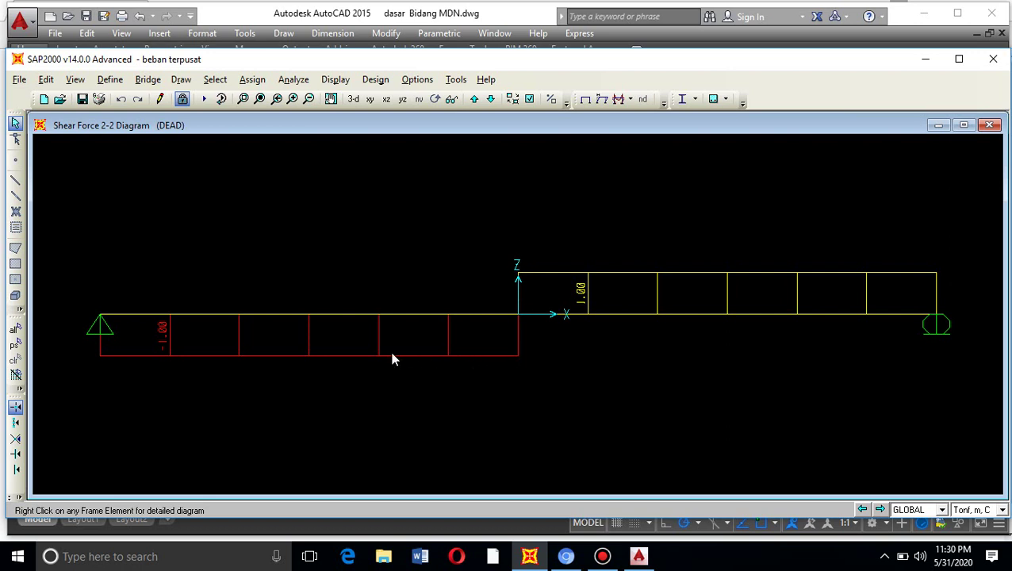
mouse_move(101, 318)
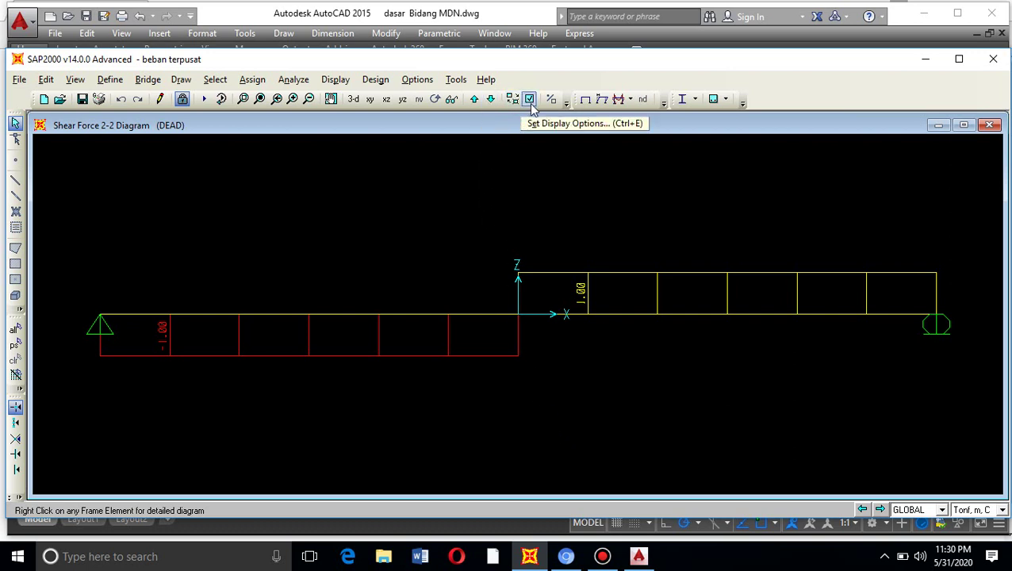
Display the beam's Moment 3-3 diagram again for the DEAD case with values shown on the diagram
left_click(592, 103)
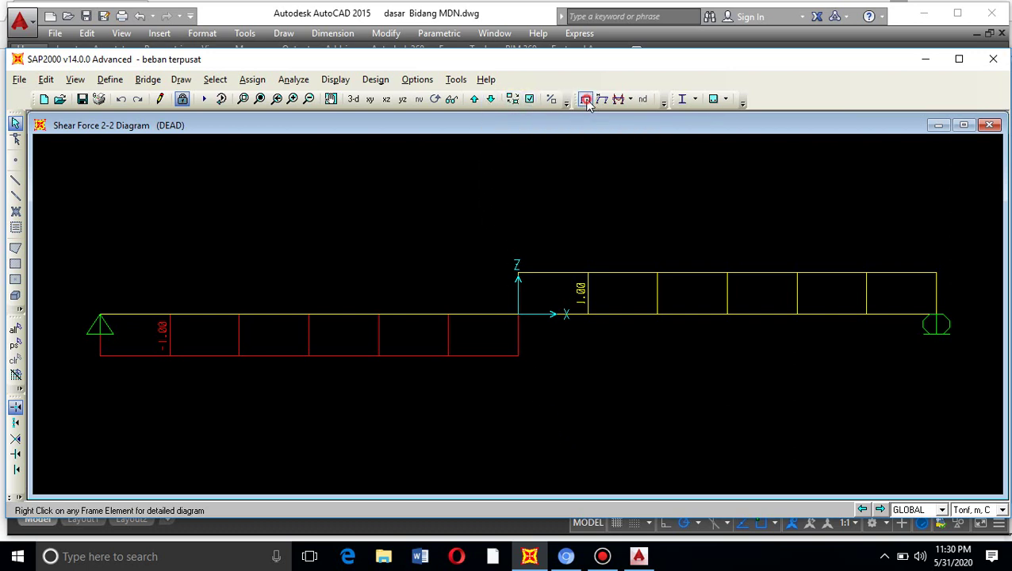
left_click(633, 98)
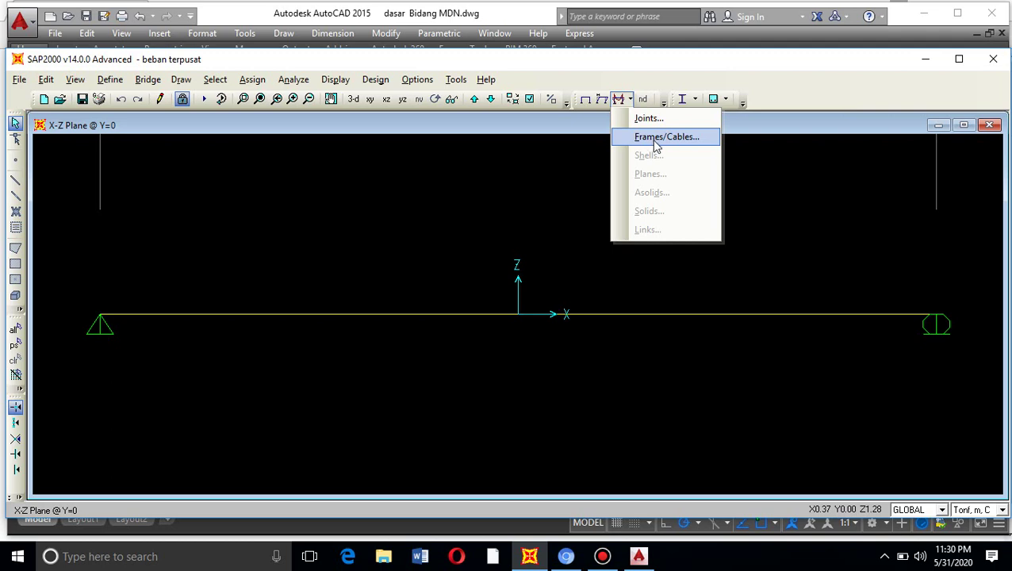
left_click(656, 142)
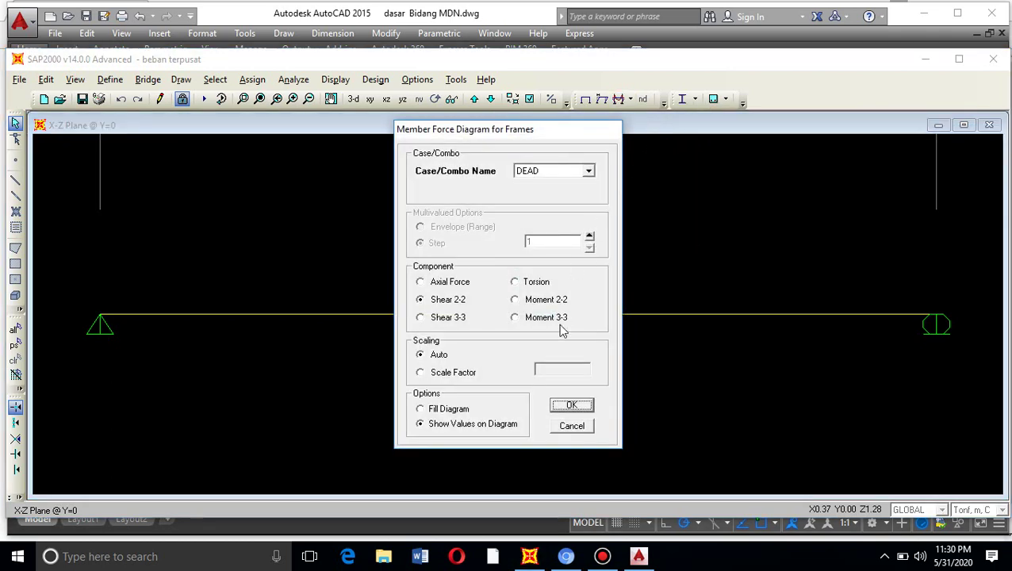
left_click(546, 318)
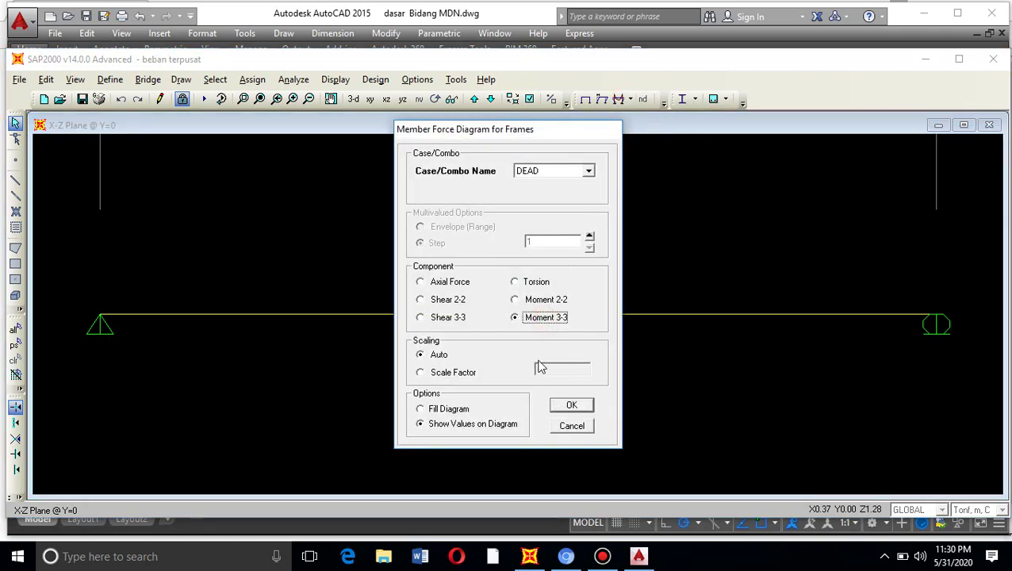
left_click(555, 405)
Inspect the beam's detailed load, shear, moment and deflection diagrams for the DEAD case at the 3 m location
left_click(494, 318)
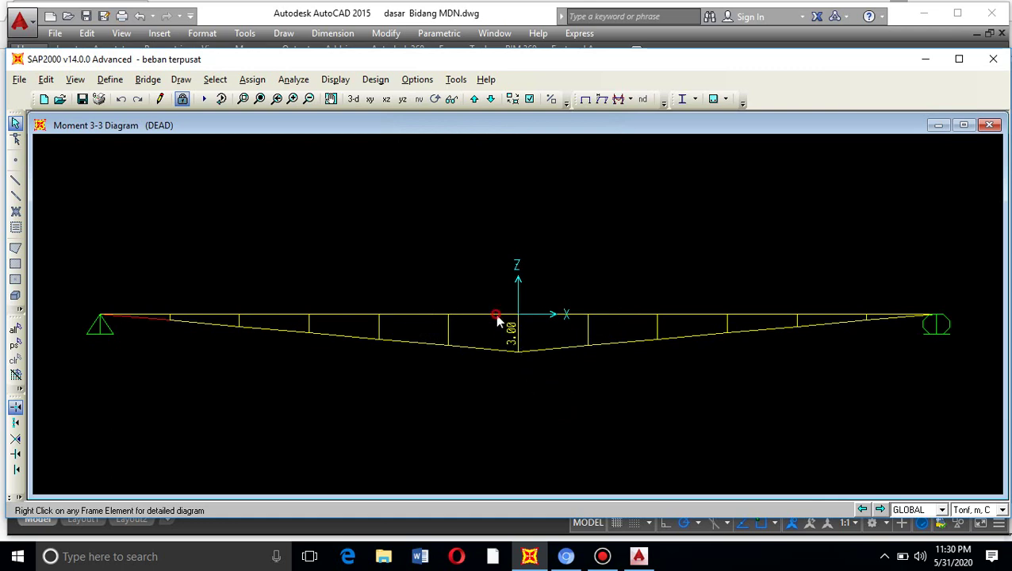
right_click(496, 317)
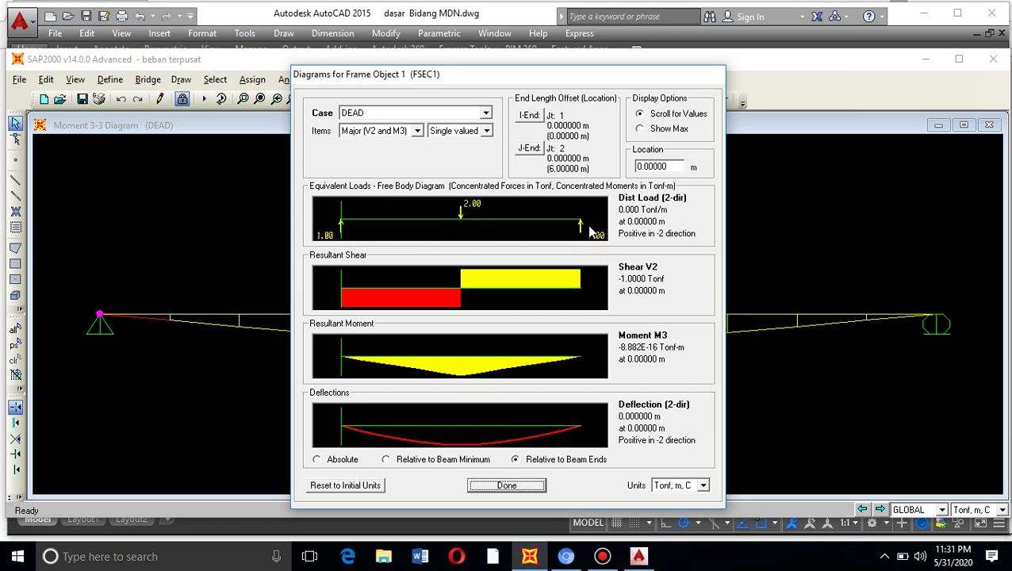
left_click_drag(343, 272, 464, 287)
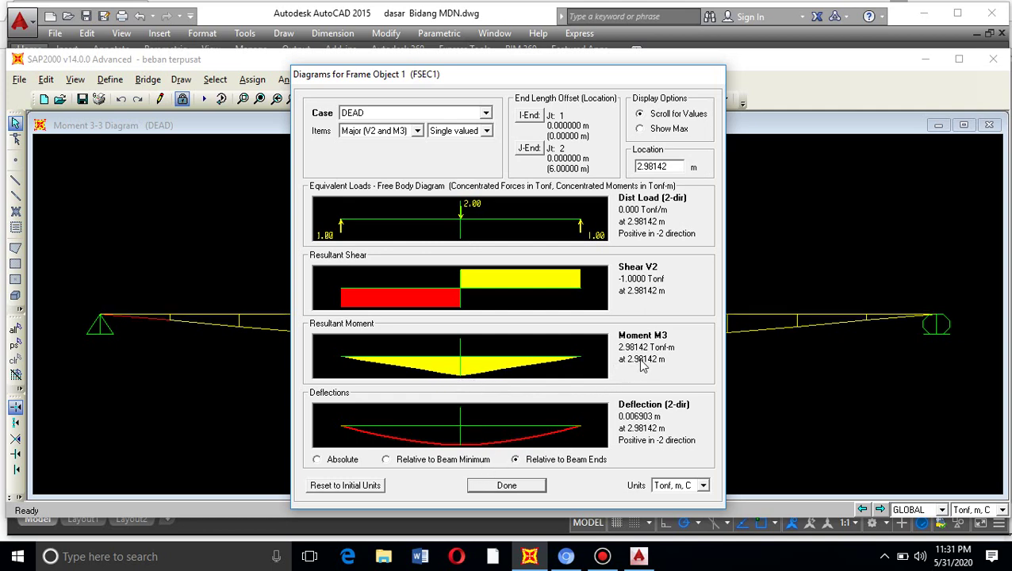
left_click(461, 229)
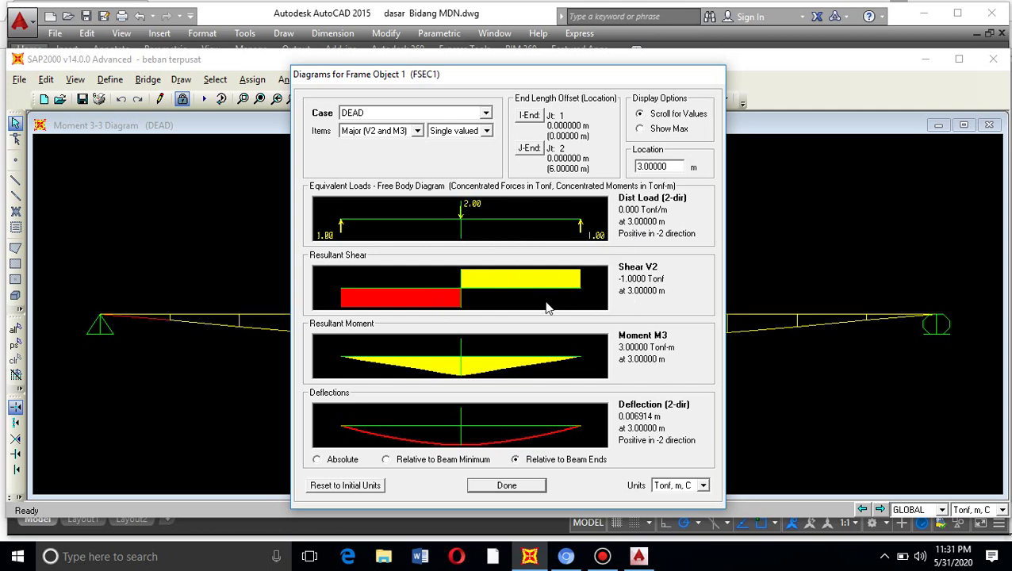
left_click(507, 486)
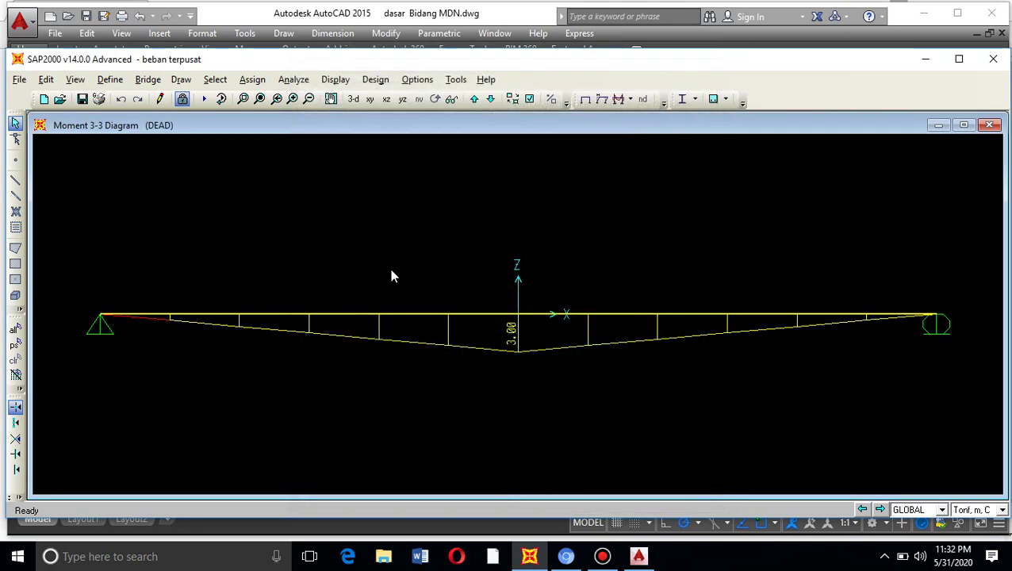
Save the current model and create a new beam model with 1 span of 6 m, keeping only the X-Z view open
left_click(83, 100)
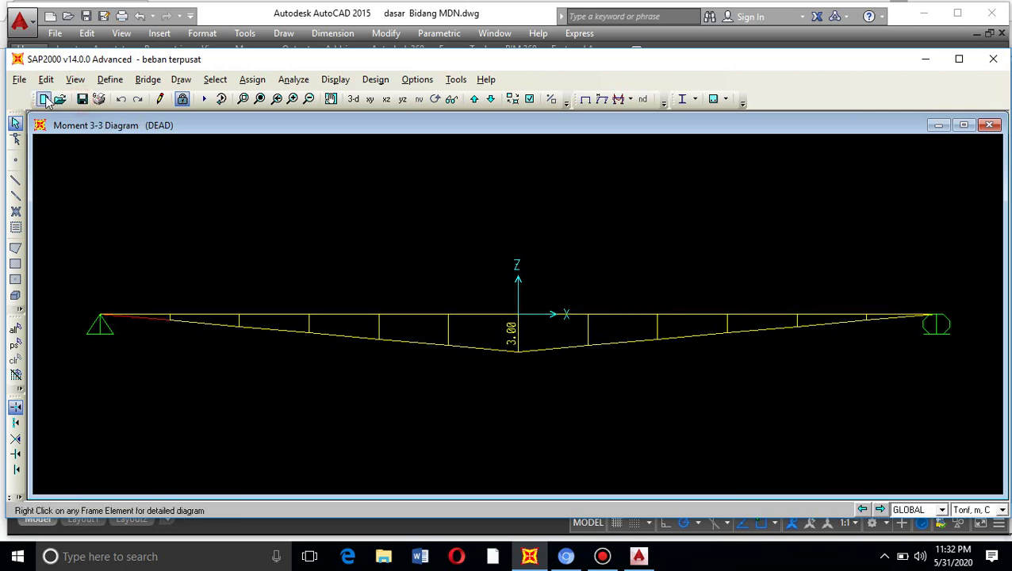
left_click(44, 100)
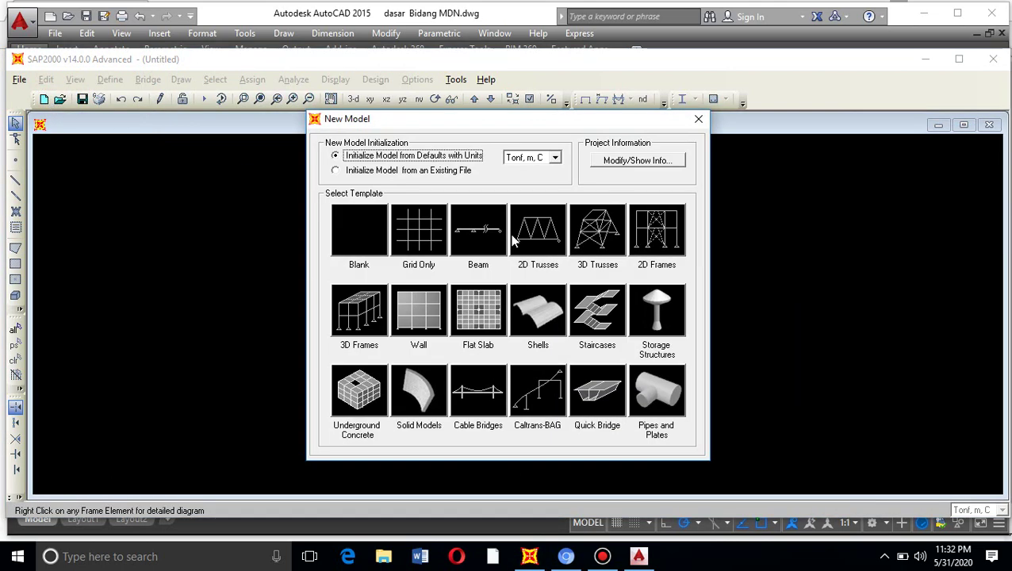
left_click(488, 234)
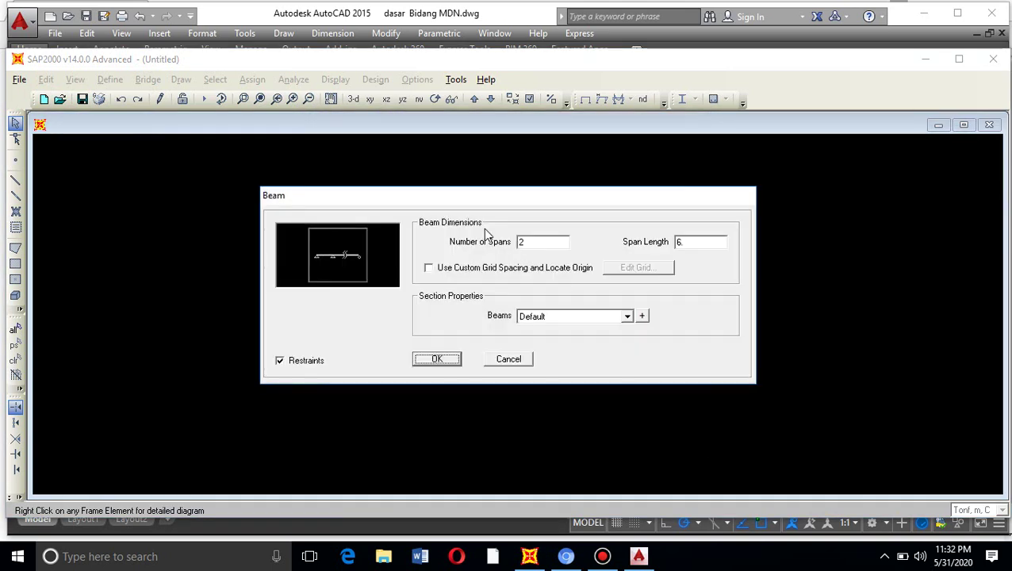
double_click(542, 241)
type("1")
left_click(442, 360)
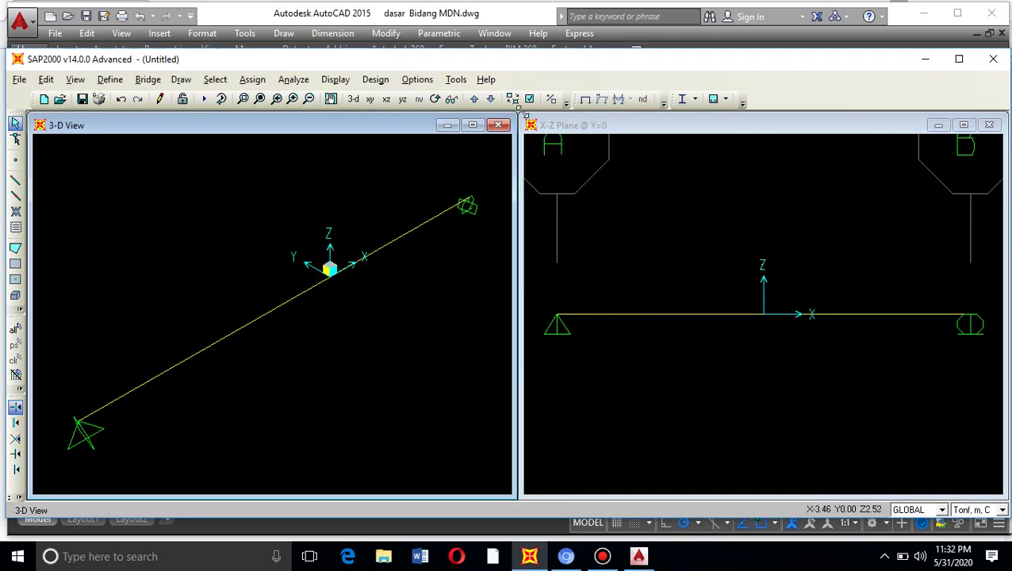
left_click(498, 124)
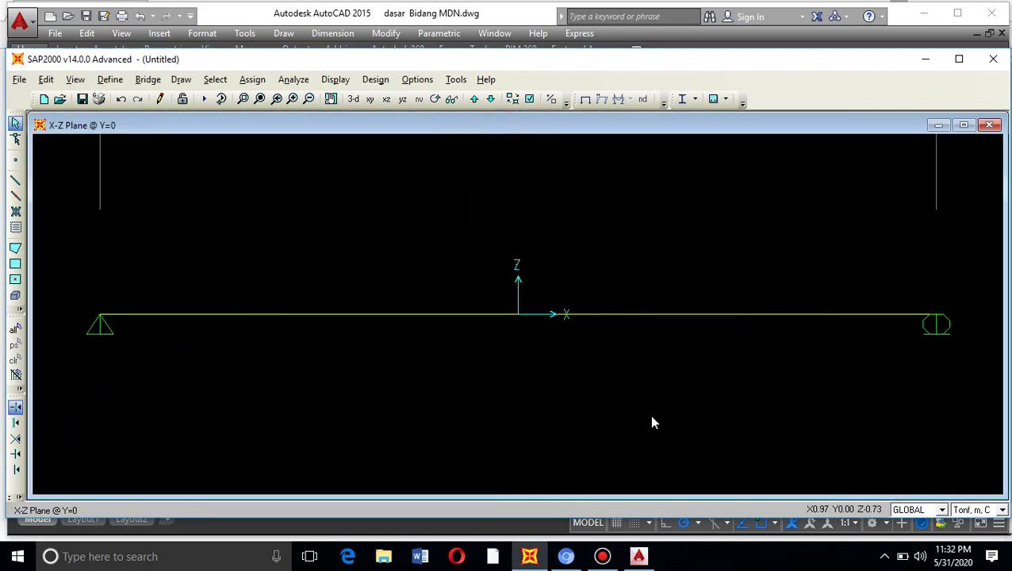
Switch to AutoCAD and examine the hand calculation of load components and support reactions for the beam with the 2 t load inclined at 30 degrees
left_click(638, 559)
scroll(627, 365, "up", 4)
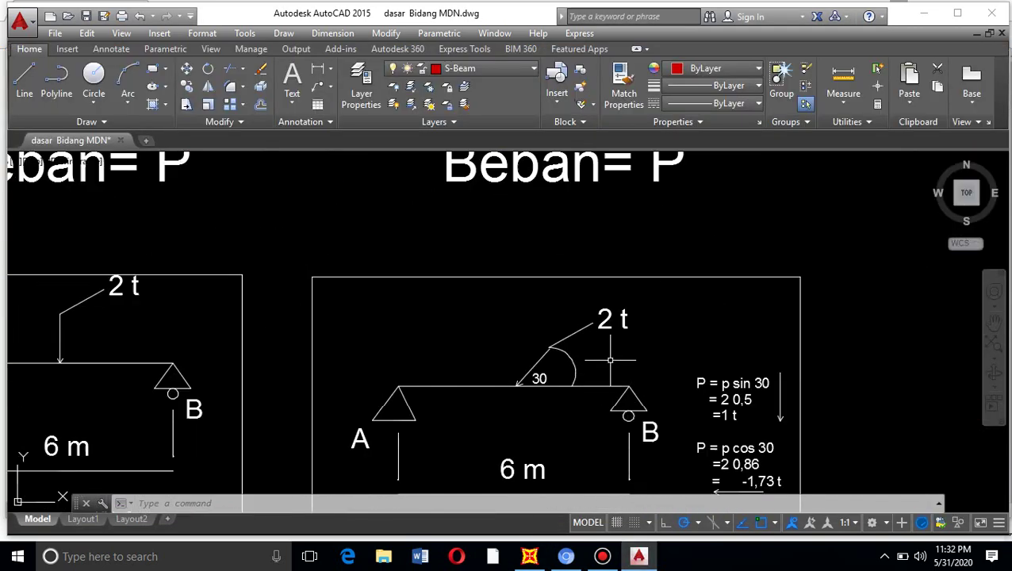
scroll(610, 360, "up", 1)
scroll(607, 286, "down", 3)
scroll(610, 306, "up", 3)
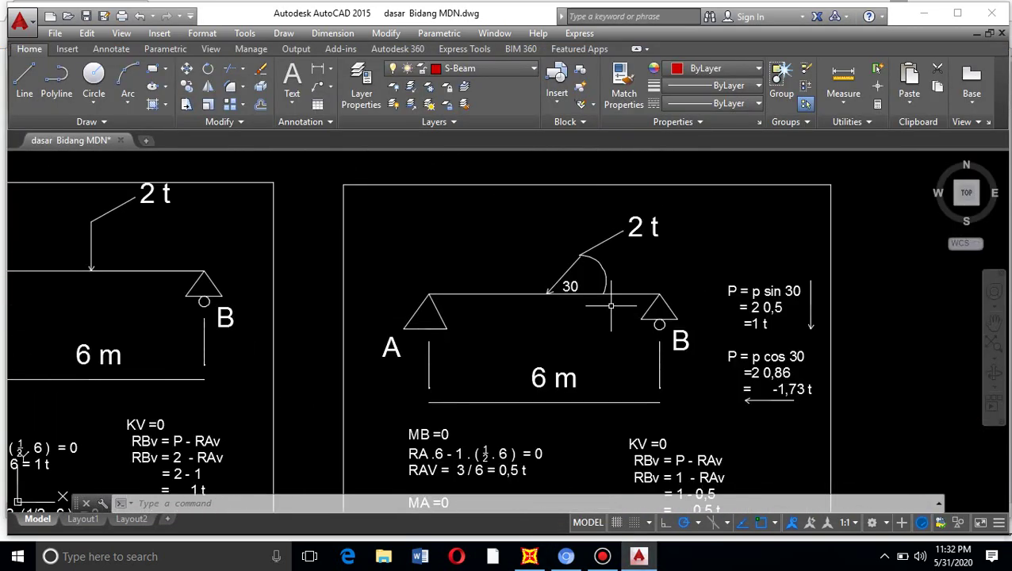
scroll(617, 220, "up", 4)
scroll(490, 285, "down", 4)
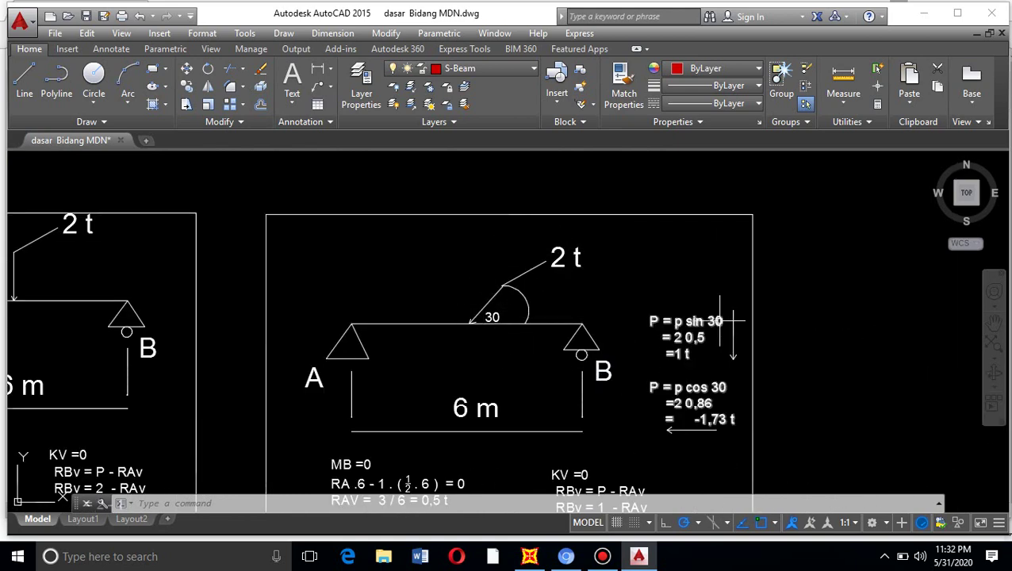
scroll(723, 362, "up", 2)
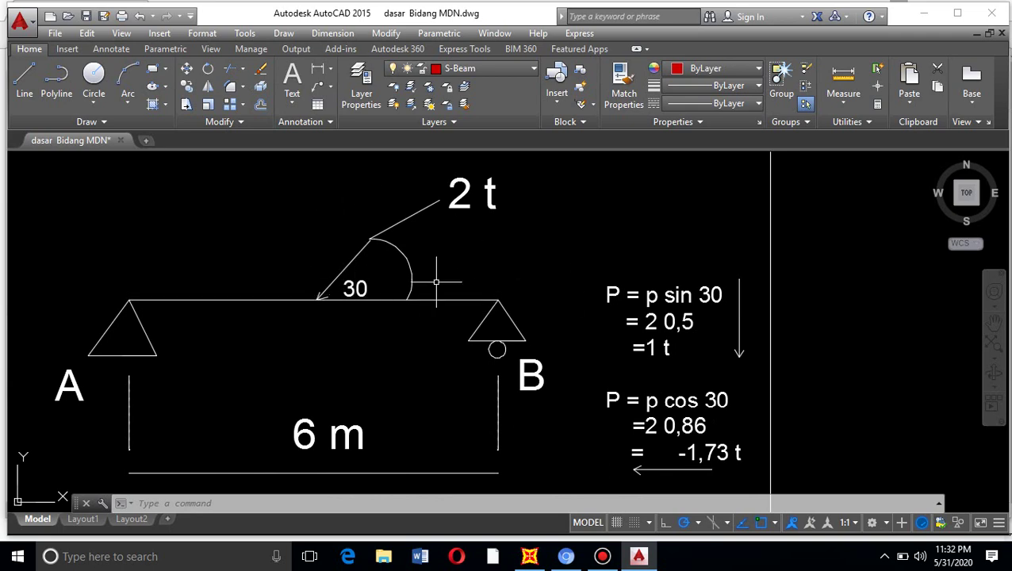
scroll(439, 284, "down", 4)
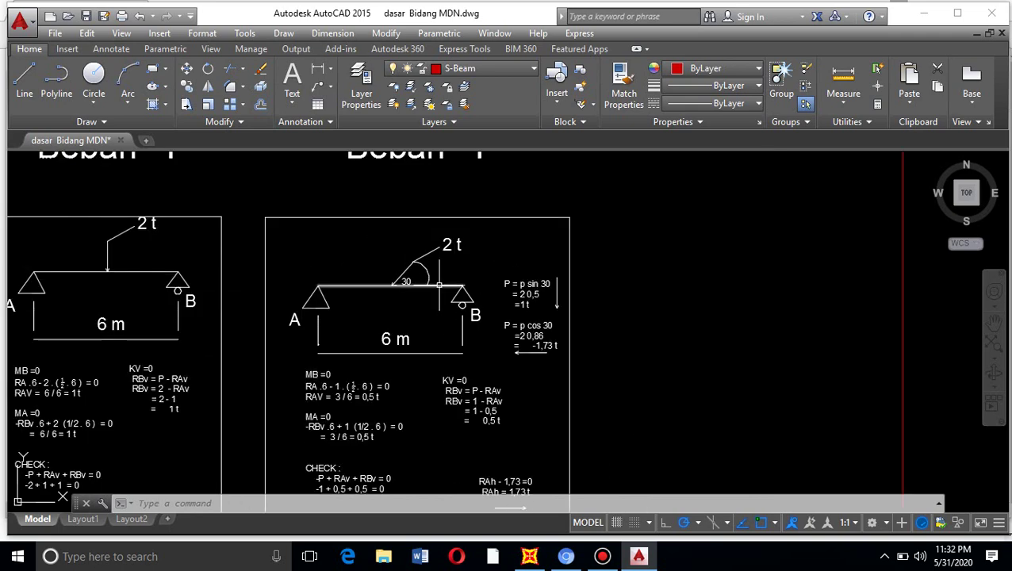
scroll(439, 284, "up", 4)
scroll(423, 246, "down", 2)
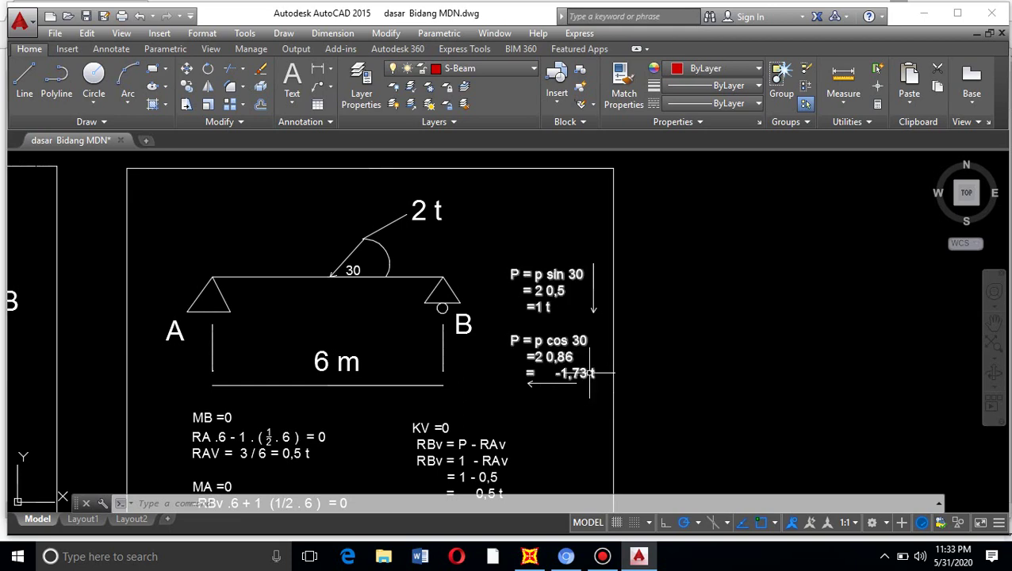
scroll(443, 276, "down", 2)
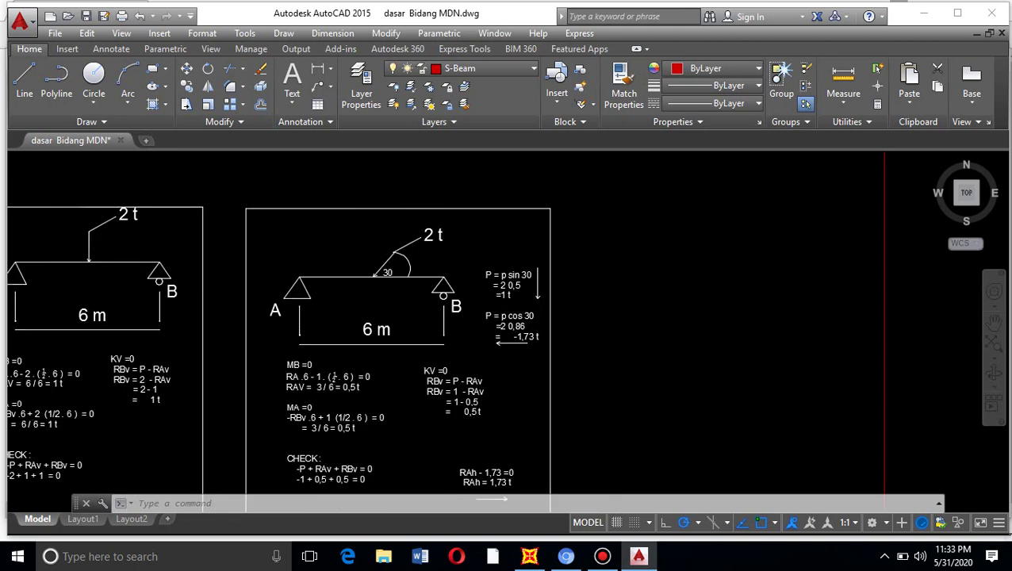
scroll(442, 288, "down", 2)
scroll(416, 334, "up", 2)
scroll(335, 366, "up", 3)
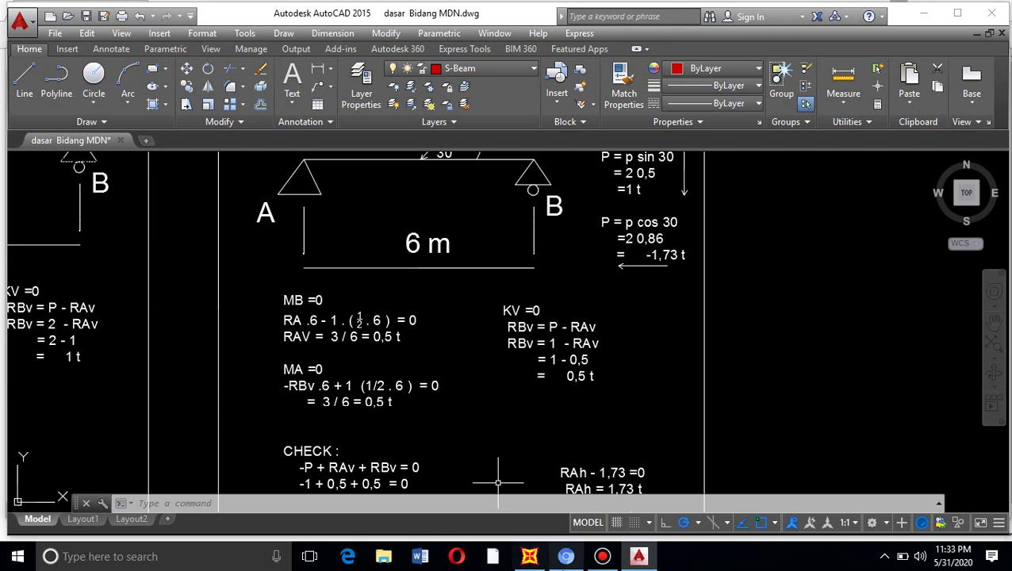
Switch back to SAP2000 and replicate the pinned support joint A linearly once with dx 3 m to place a joint at midspan
left_click(529, 556)
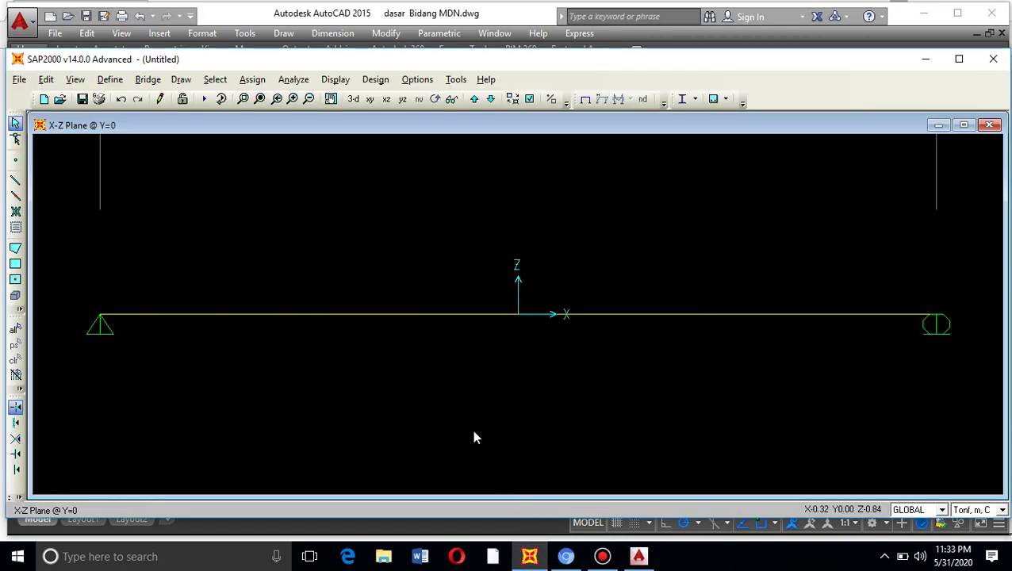
left_click(450, 314)
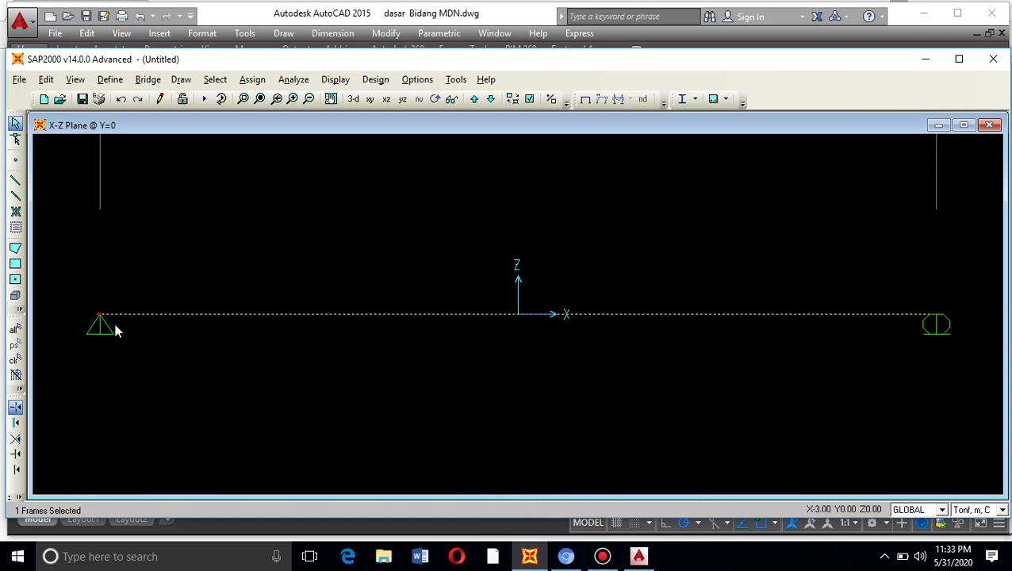
key("Escape")
left_click_drag(70, 299, 134, 349)
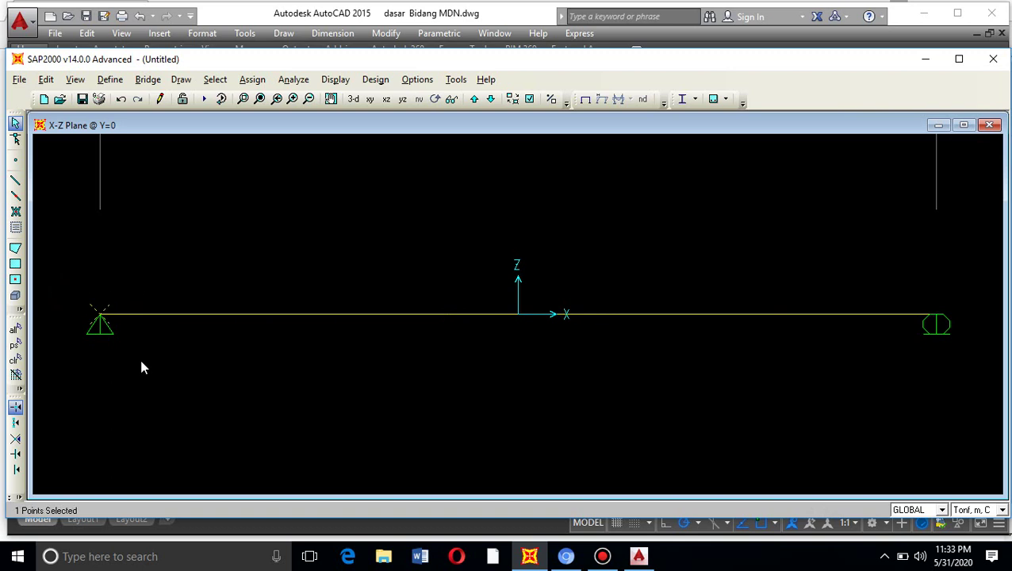
left_click(46, 79)
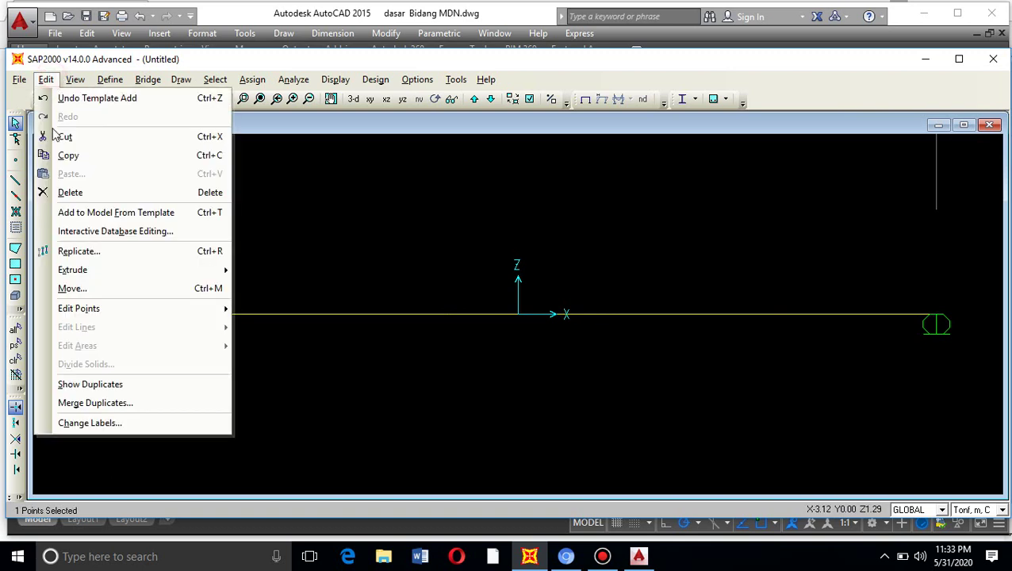
left_click(119, 252)
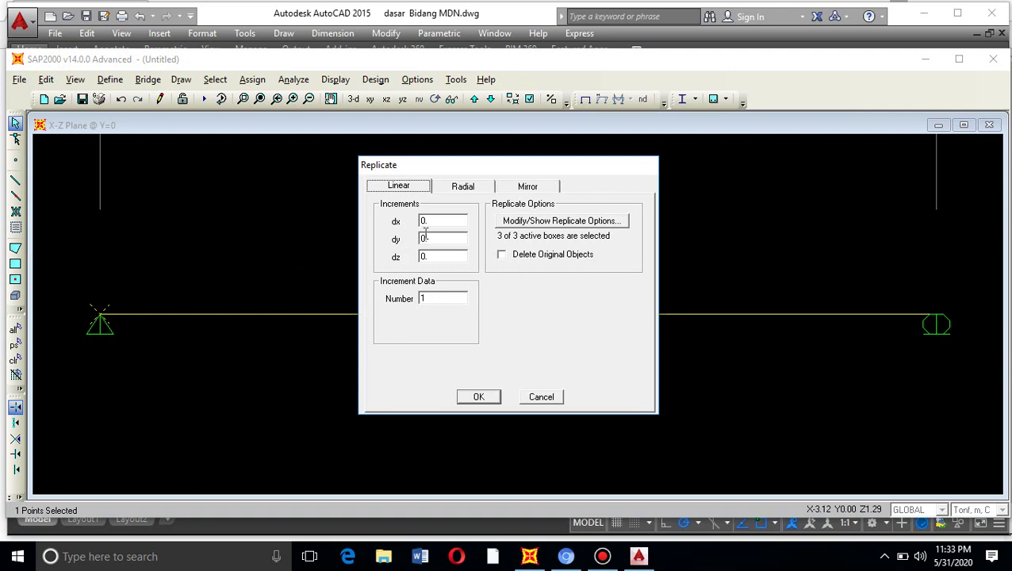
double_click(439, 220)
type("5")
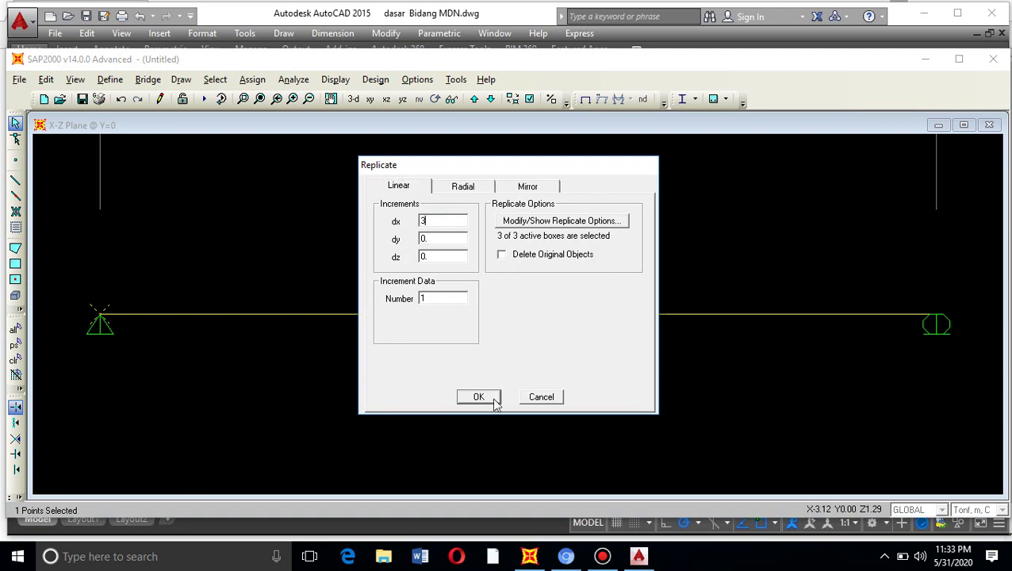
left_click(479, 398)
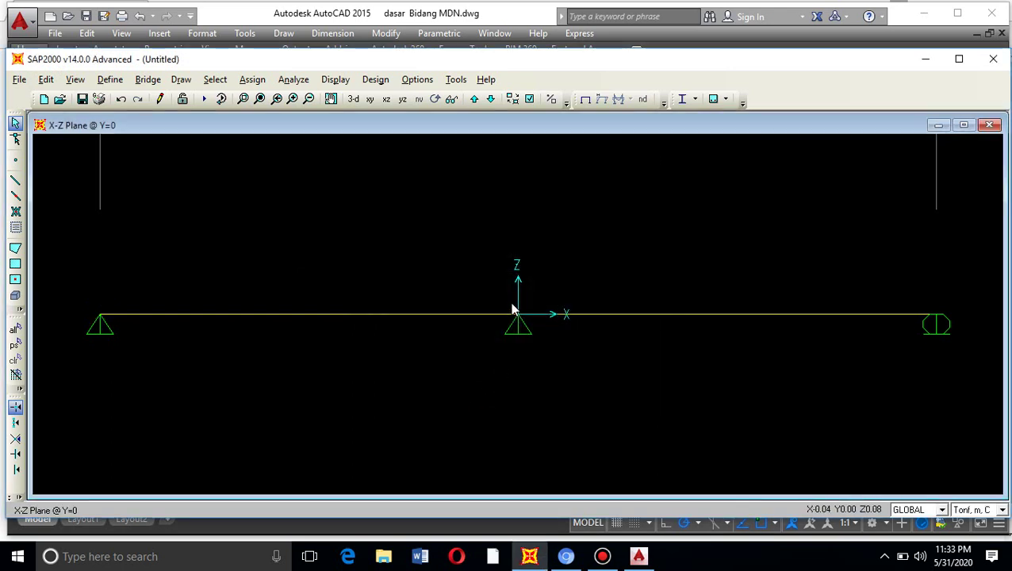
Remove all translation and rotation restraints from the midspan joint
left_click(516, 316)
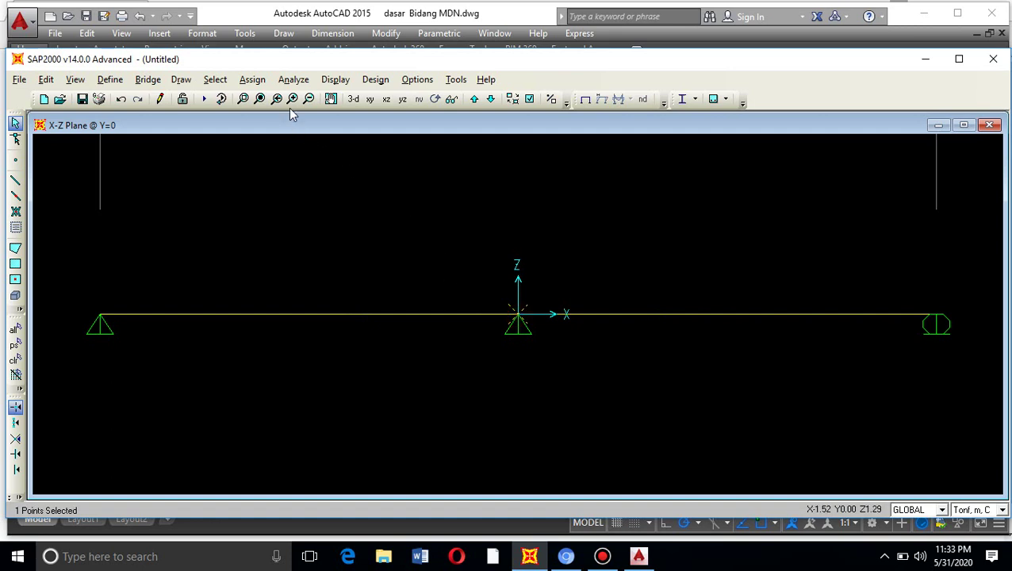
left_click(265, 82)
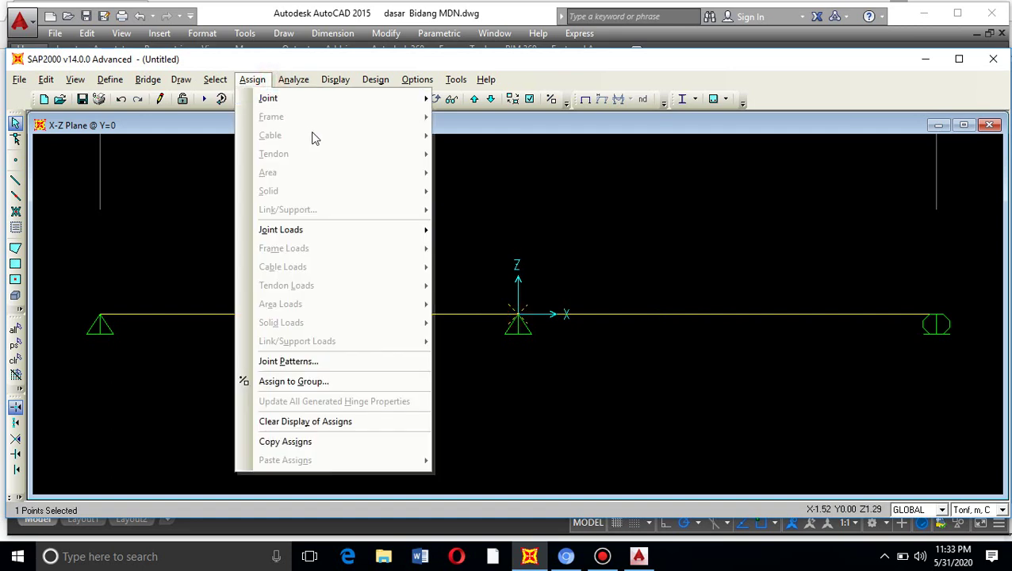
mouse_move(330, 103)
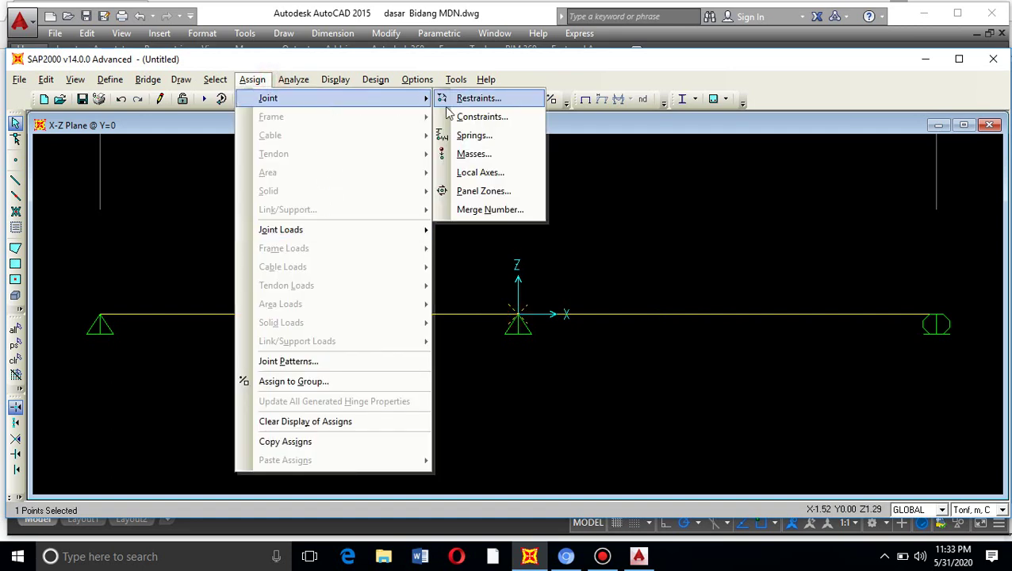
left_click(490, 100)
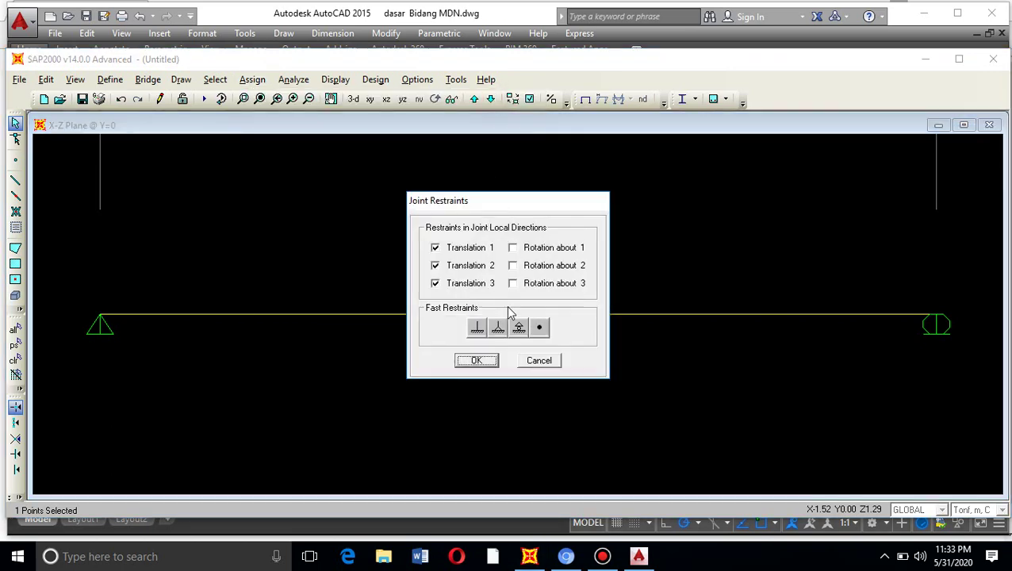
left_click(541, 328)
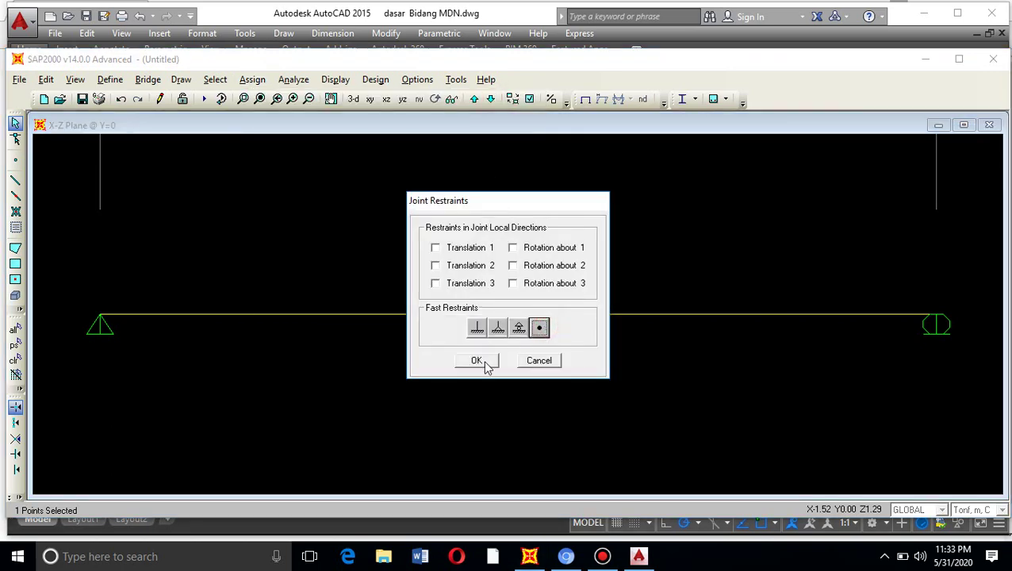
left_click(478, 361)
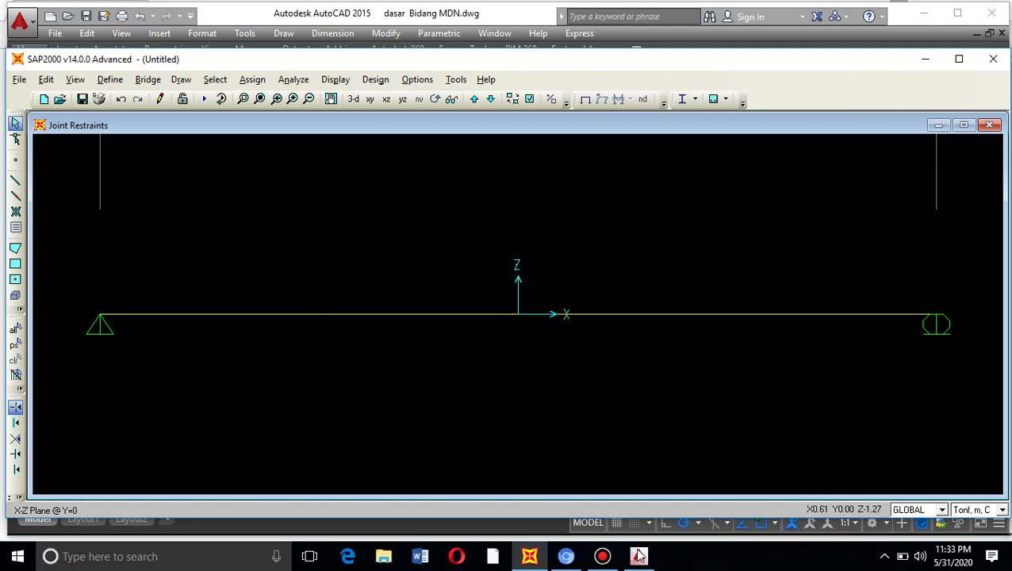
Switch to AutoCAD and check the vertical and horizontal load components calculated for the beam with the inclined 2 t load
left_click(664, 504)
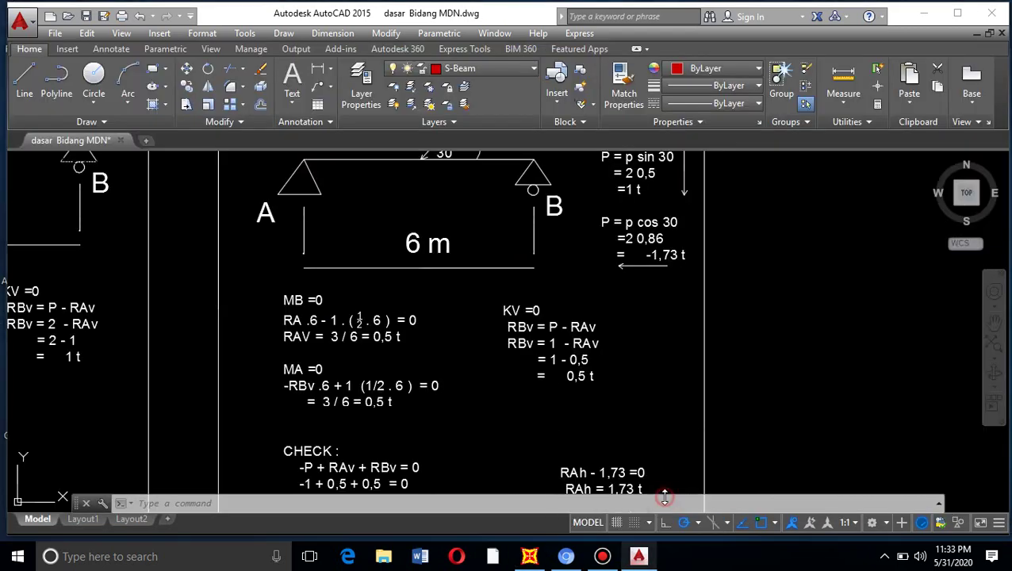
scroll(639, 333, "down", 3)
scroll(634, 261, "up", 5)
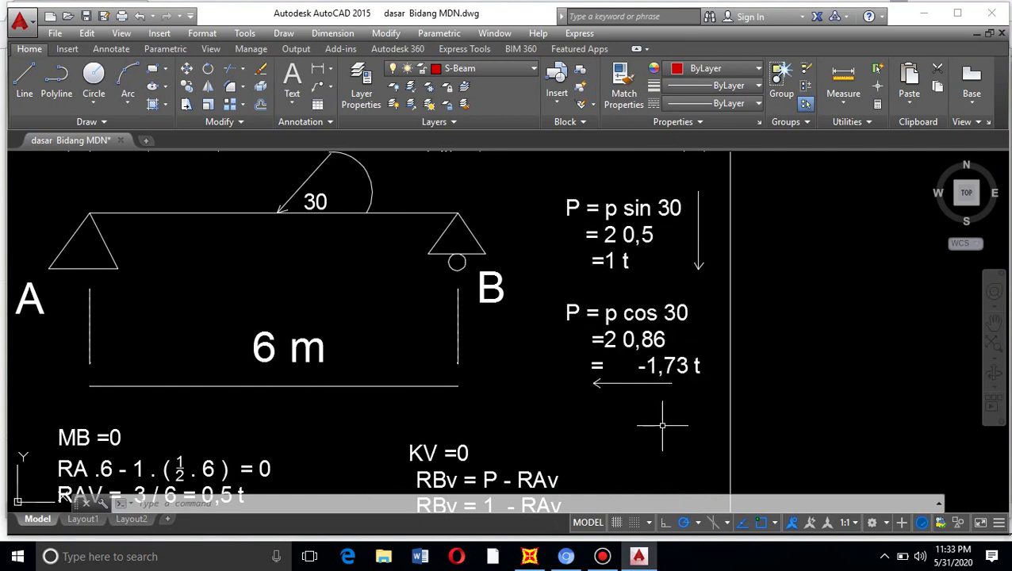
Switch back to SAP2000 and enter a global Z joint force of -1 Tonf on the midspan joint under the DEAD pattern
left_click(530, 557)
left_click(521, 319)
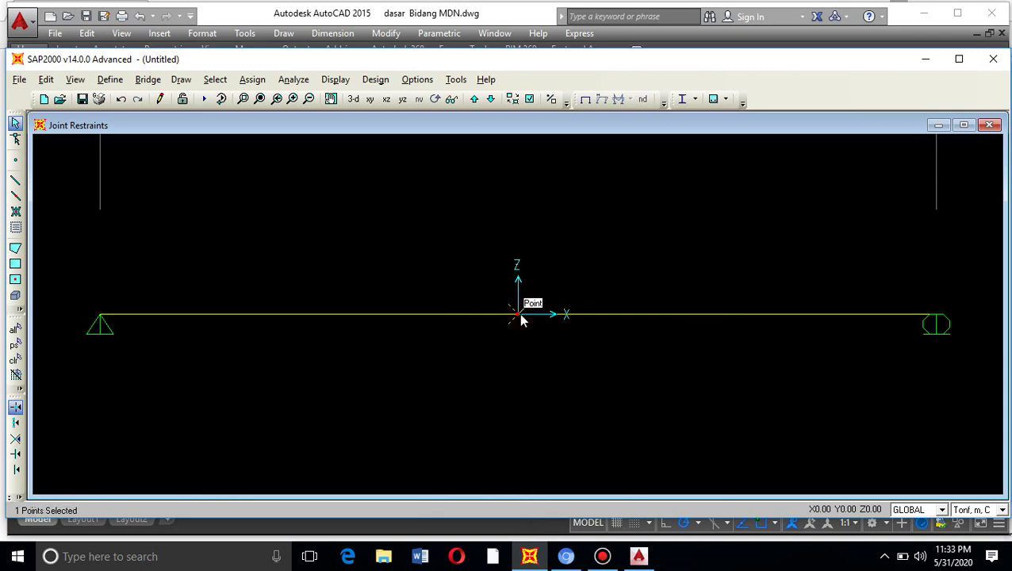
left_click(256, 80)
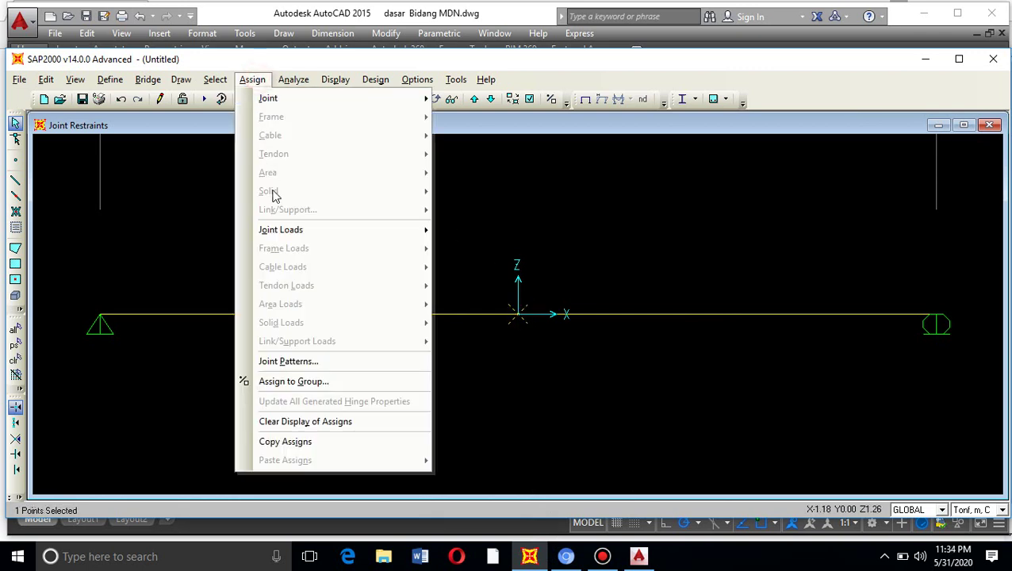
mouse_move(287, 230)
left_click(473, 230)
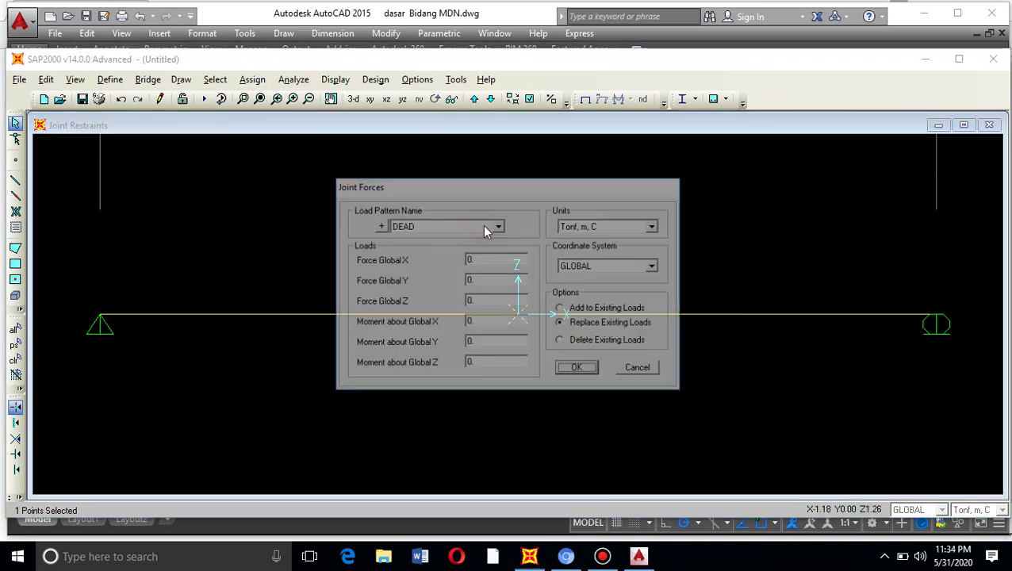
double_click(509, 302)
type("-")
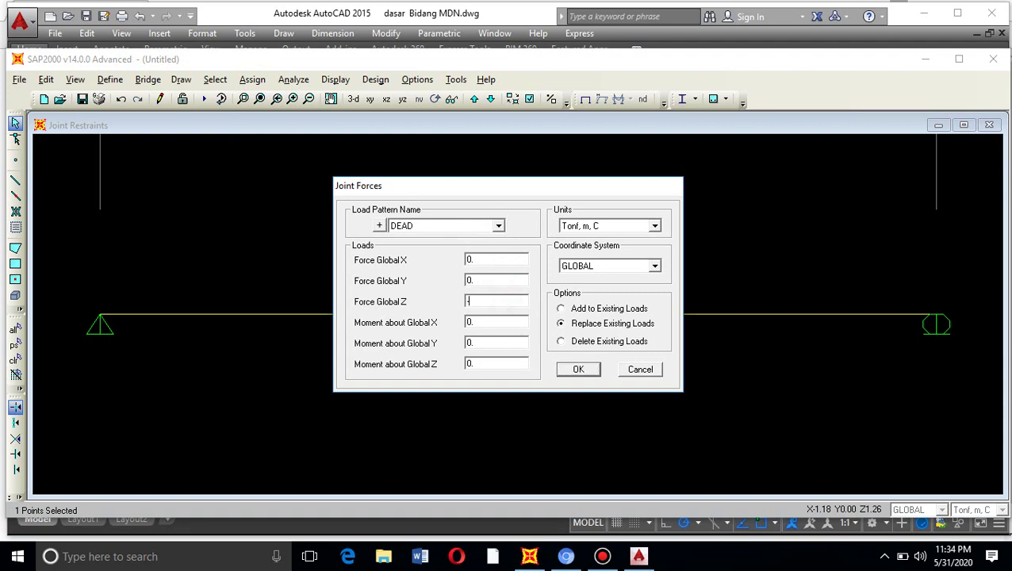
type("1")
Set the midspan joint's global X force to -1.73 Tonf, checking it against the AutoCAD calculation, and apply the joint loads
double_click(505, 258)
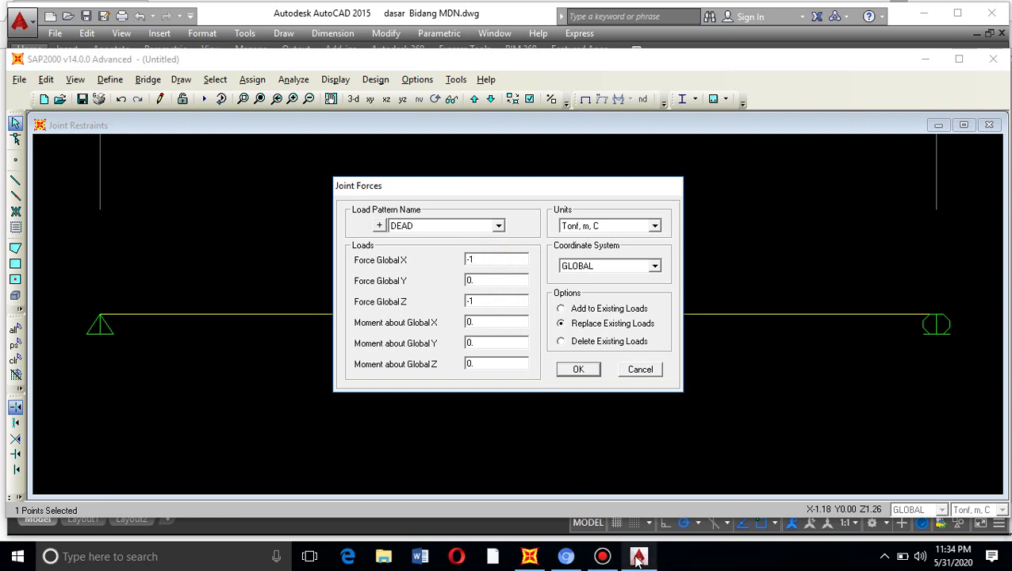
mouse_move(639, 556)
left_click(658, 517)
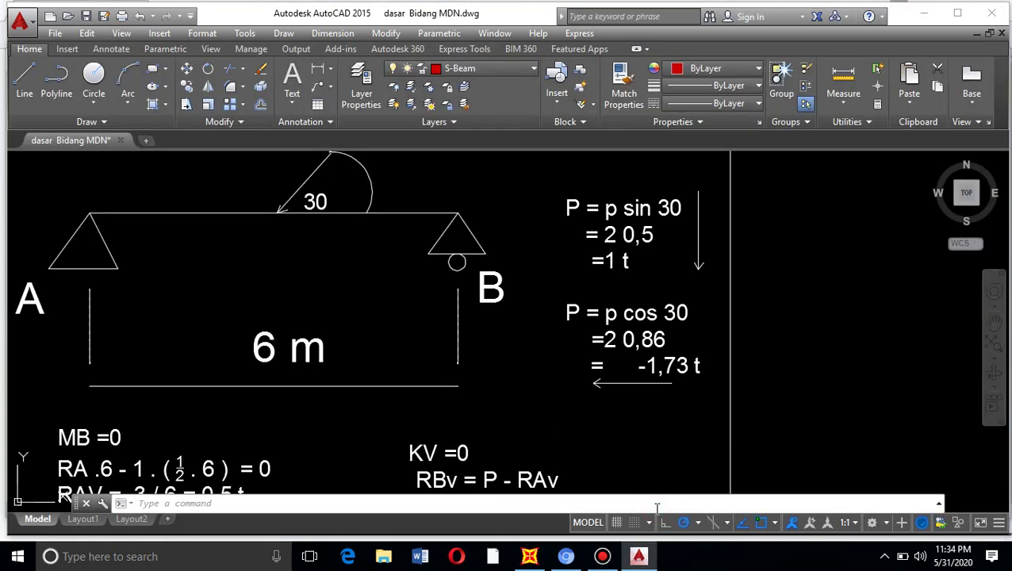
left_click(529, 556)
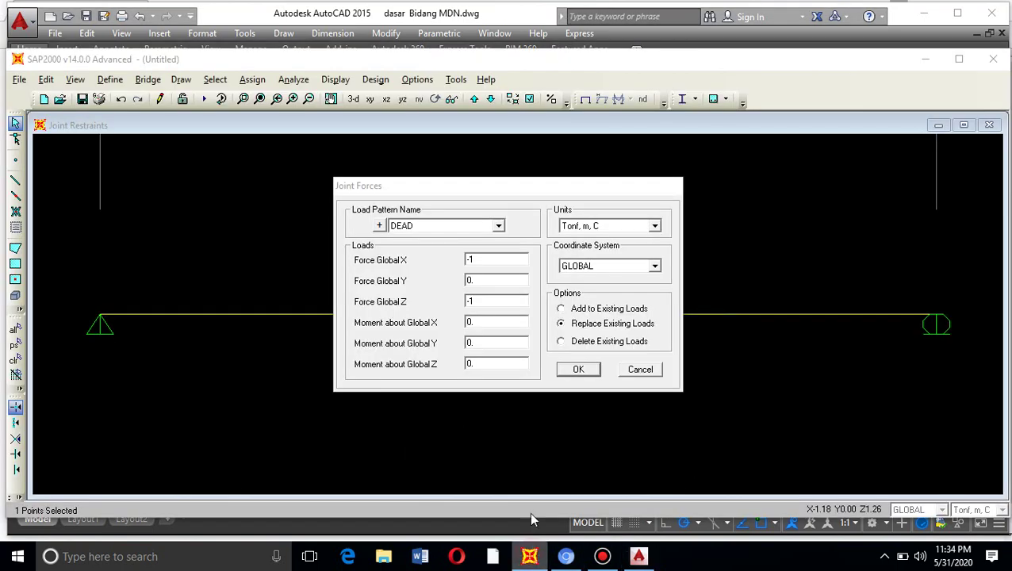
left_click(487, 259)
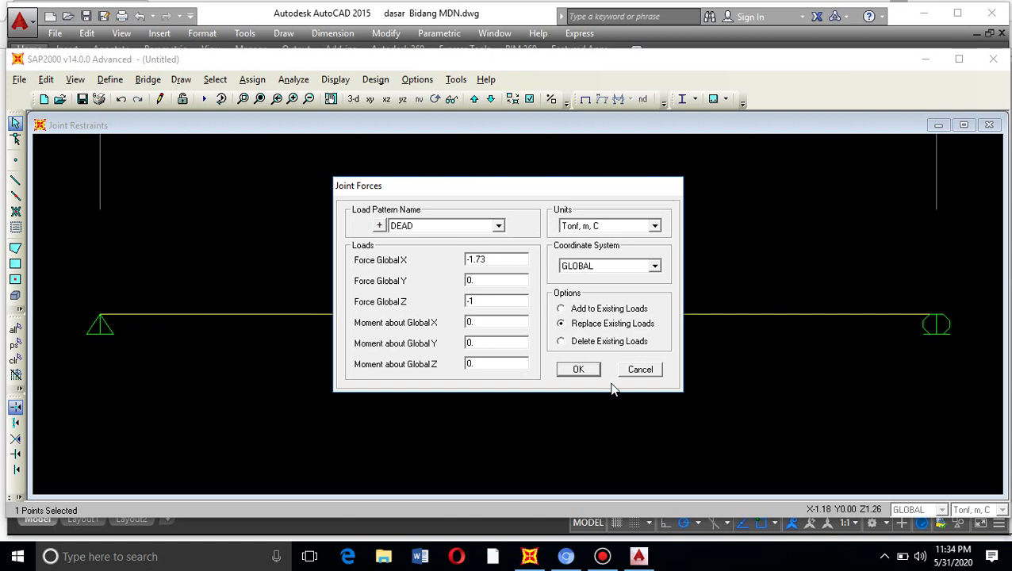
left_click(588, 369)
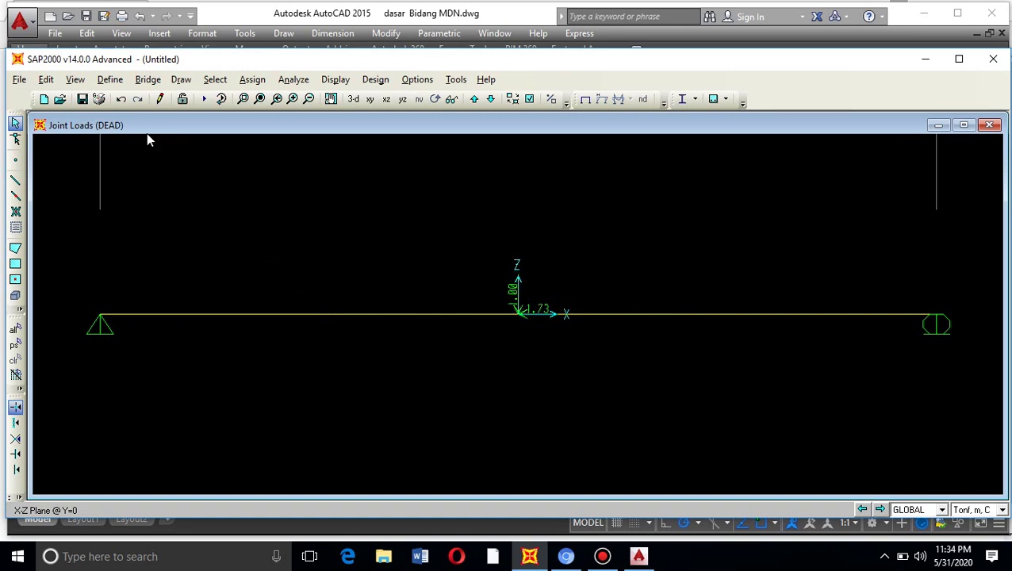
Set the self weight multiplier of the DEAD load pattern to 0
left_click(109, 79)
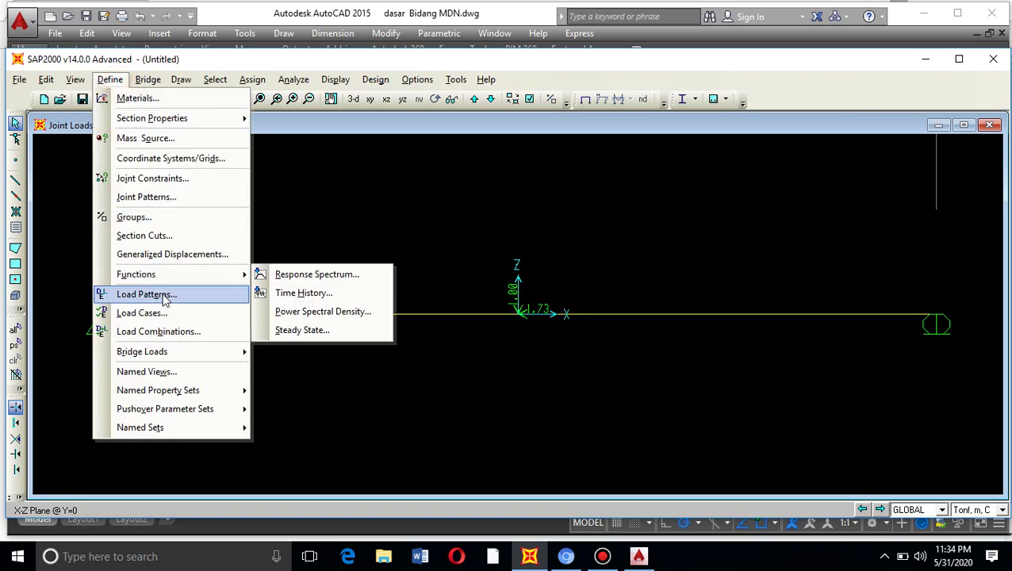
left_click(147, 295)
left_click(494, 250)
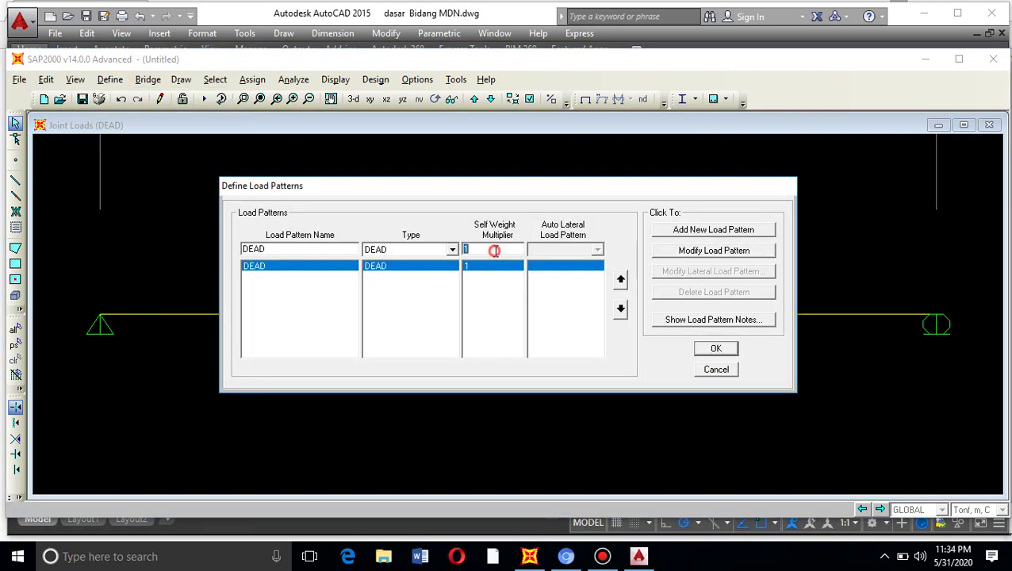
type("0")
left_click(708, 250)
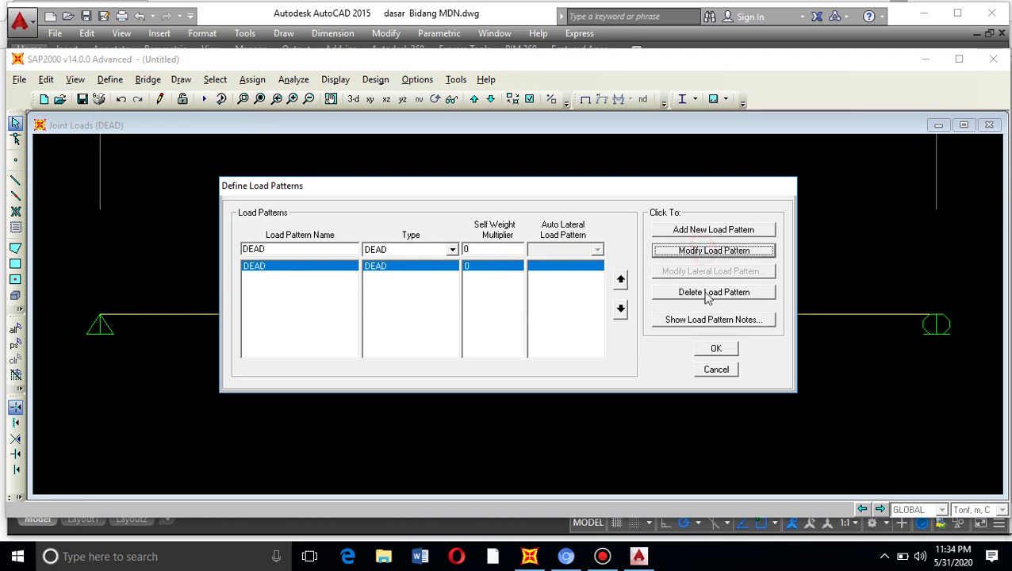
left_click(717, 349)
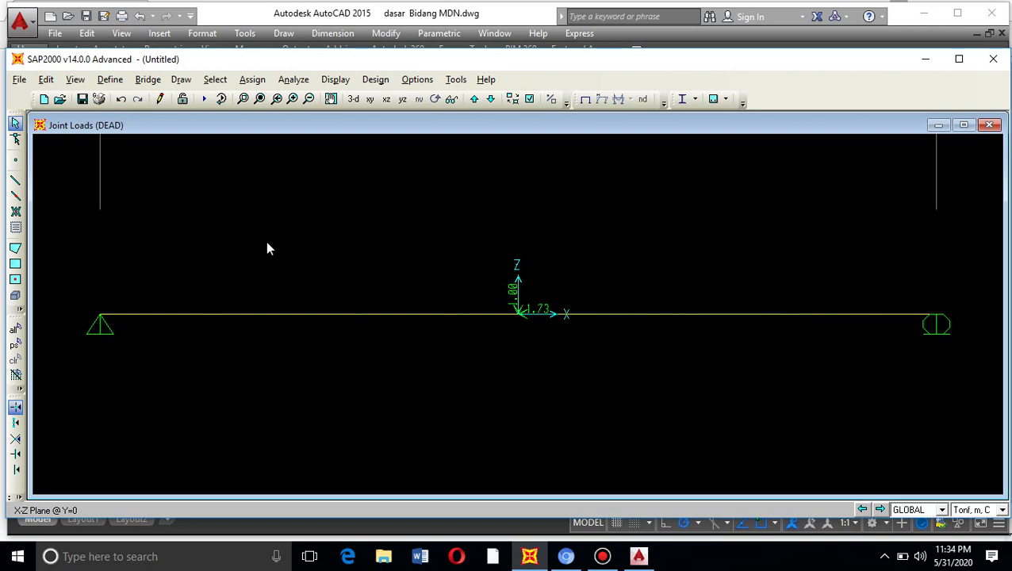
Run the analysis for the DEAD and MODAL cases, saving the model as "beban miring" in the STATIKA folder
left_click(293, 80)
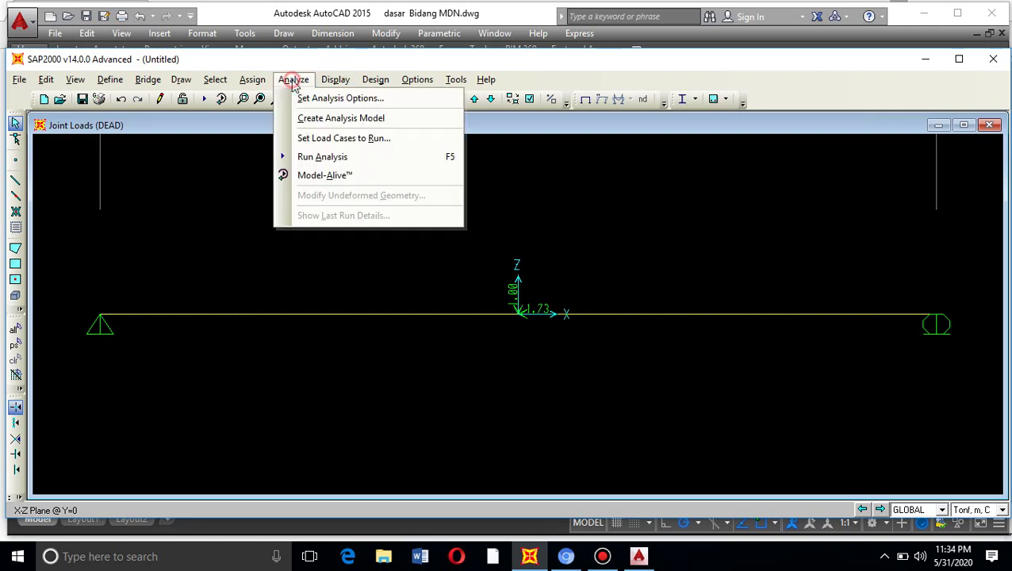
left_click(334, 157)
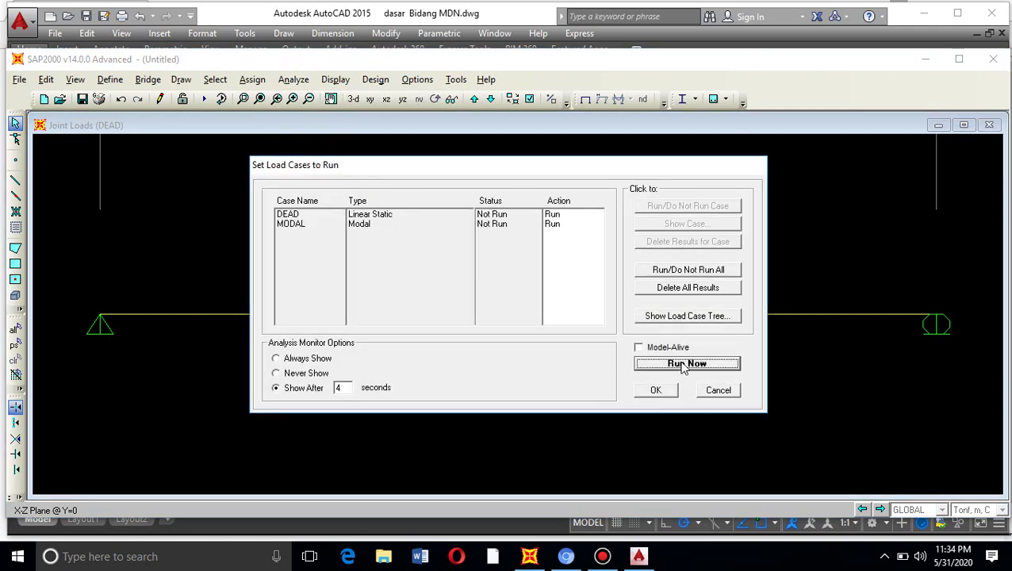
left_click(681, 361)
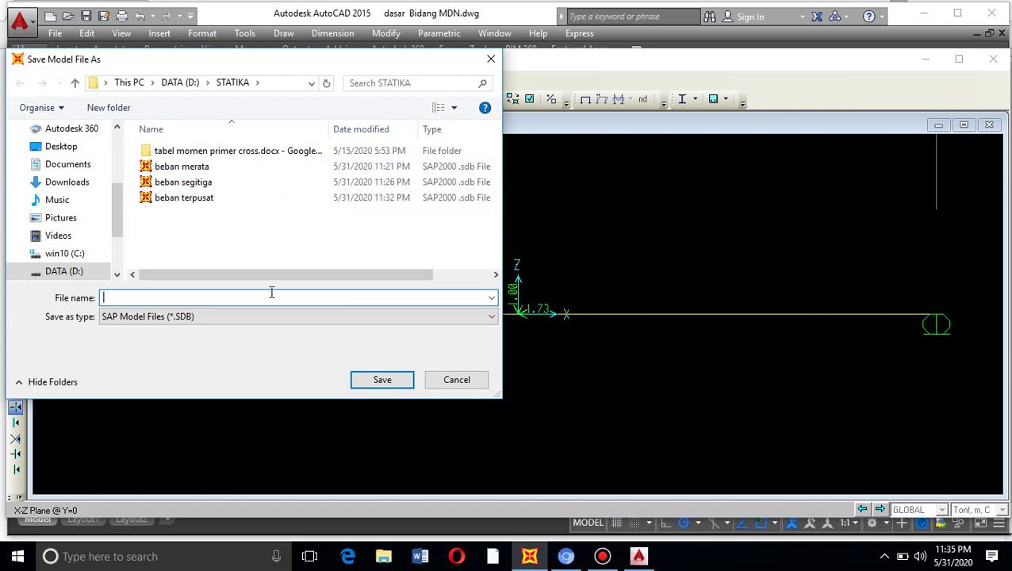
type("beb")
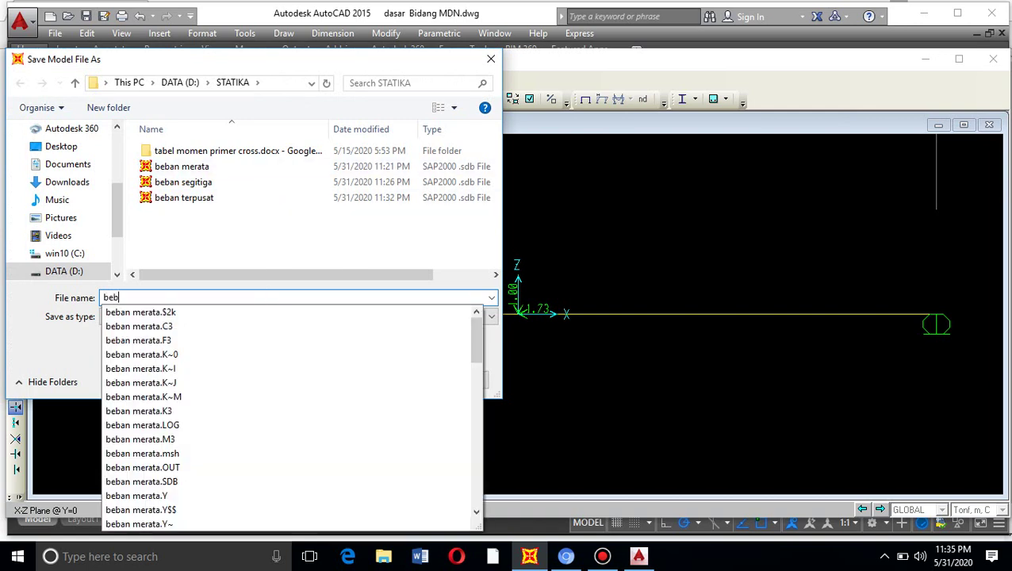
type("an miring")
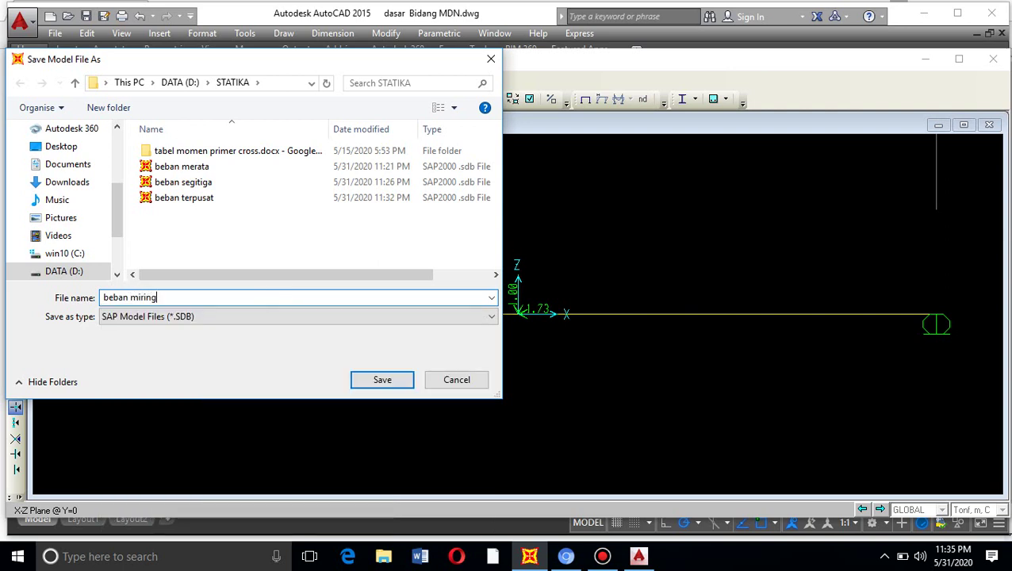
left_click(394, 380)
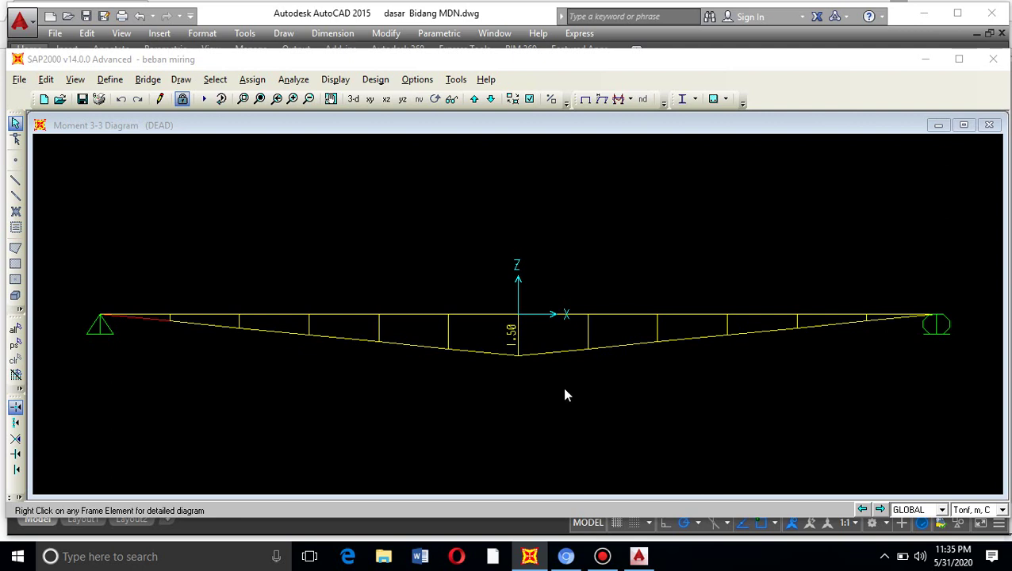
Switch to AutoCAD and examine the hand-calculated support reactions for the beam with the 2 t load inclined at 30 degrees
left_click(633, 558)
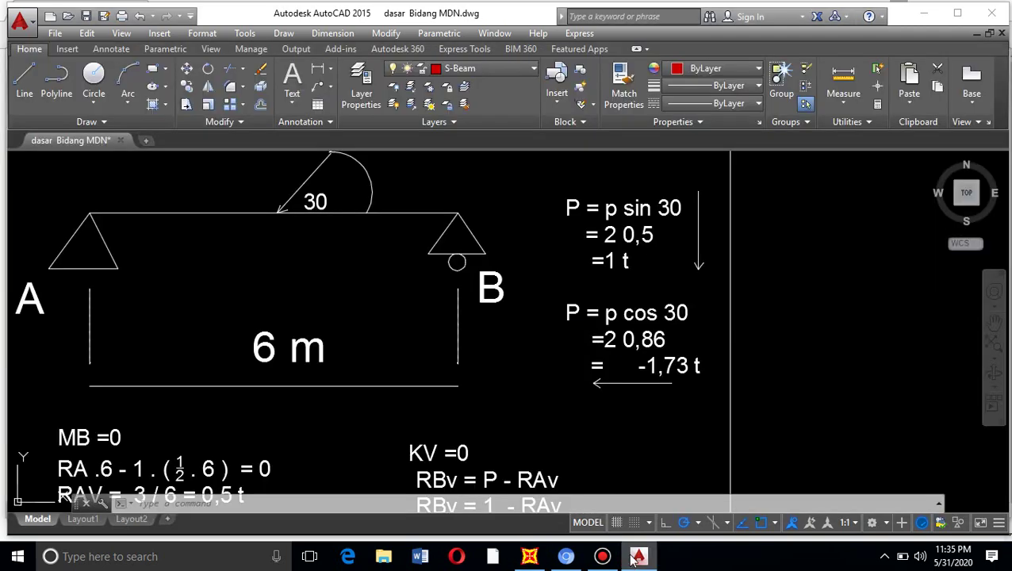
scroll(634, 330, "down", 5)
scroll(566, 323, "up", 3)
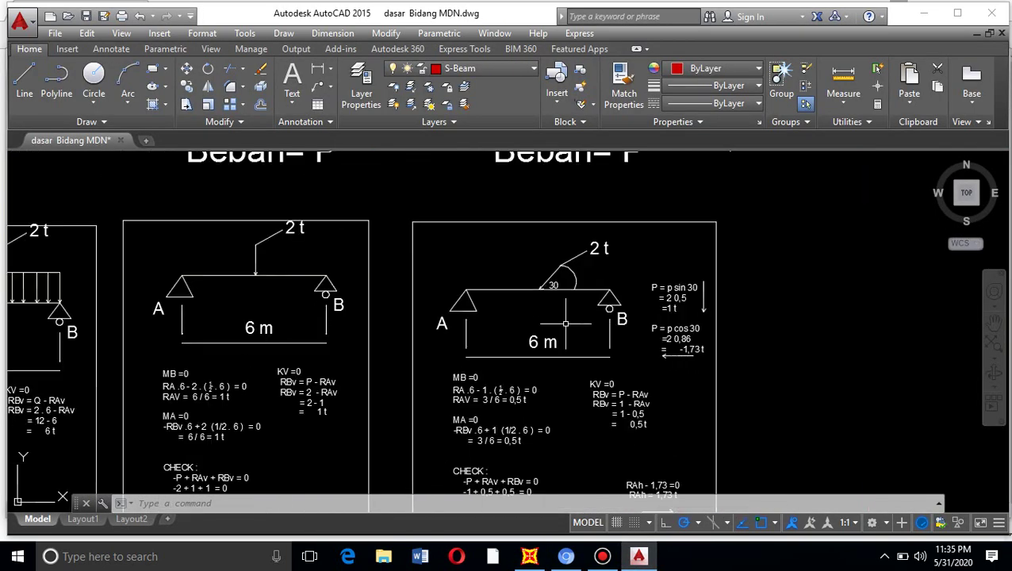
scroll(548, 306, "up", 2)
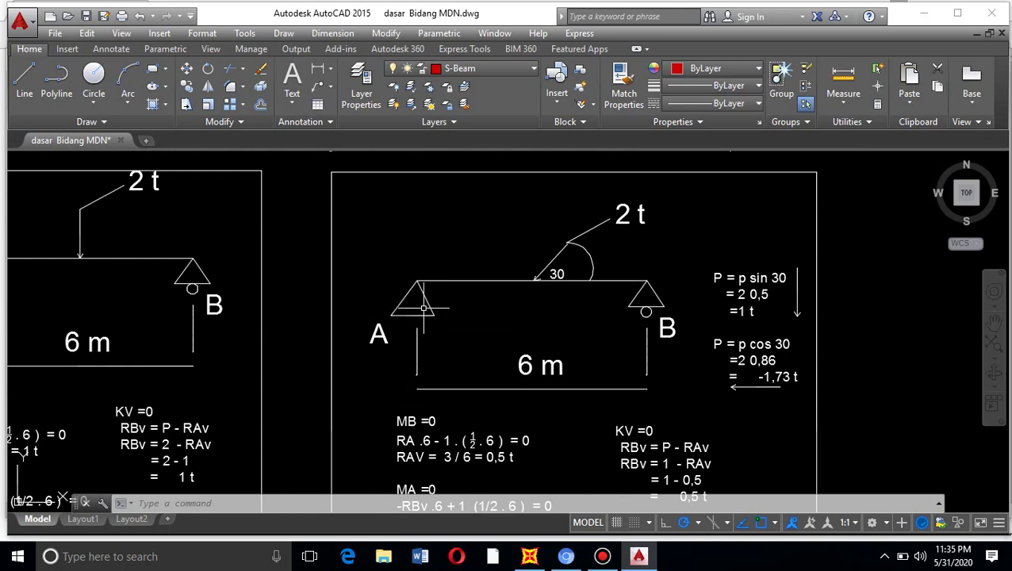
scroll(545, 290, "down", 2)
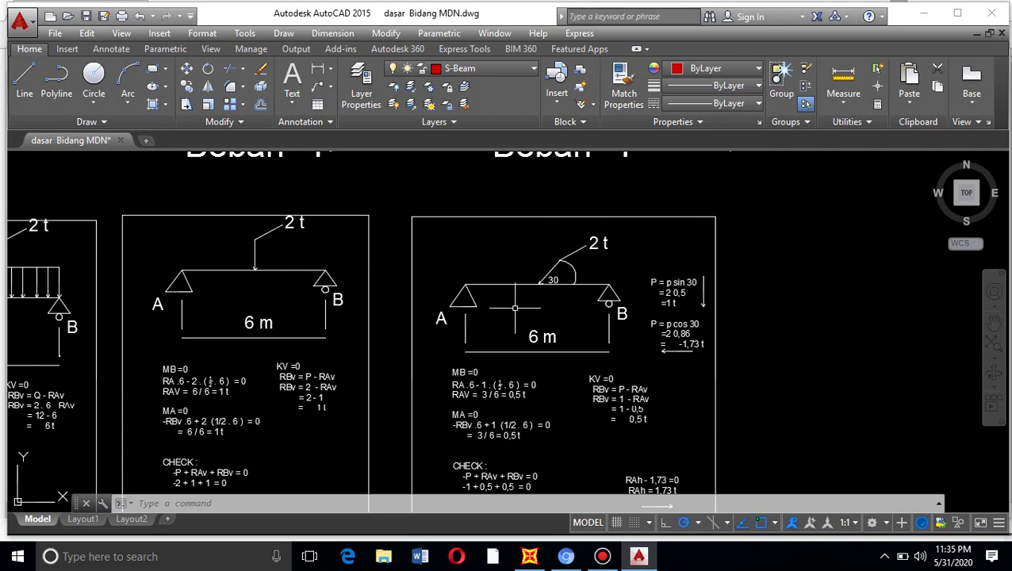
scroll(468, 321, "down", 2)
scroll(476, 321, "up", 2)
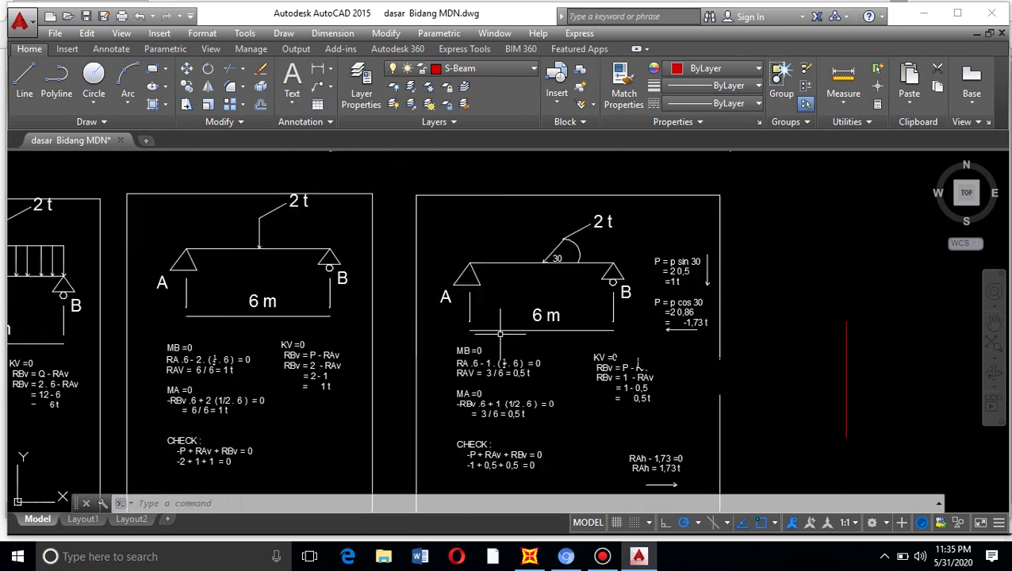
scroll(508, 373, "up", 4)
scroll(561, 358, "down", 2)
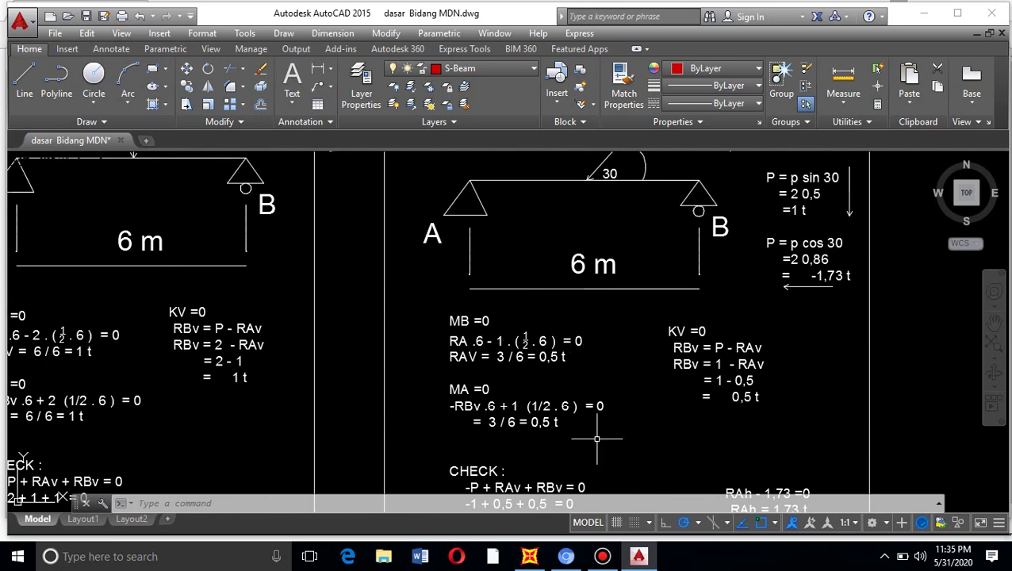
Switch back to SAP2000 and display the Shear 2-2 diagram for the DEAD case with values shown
left_click(531, 557)
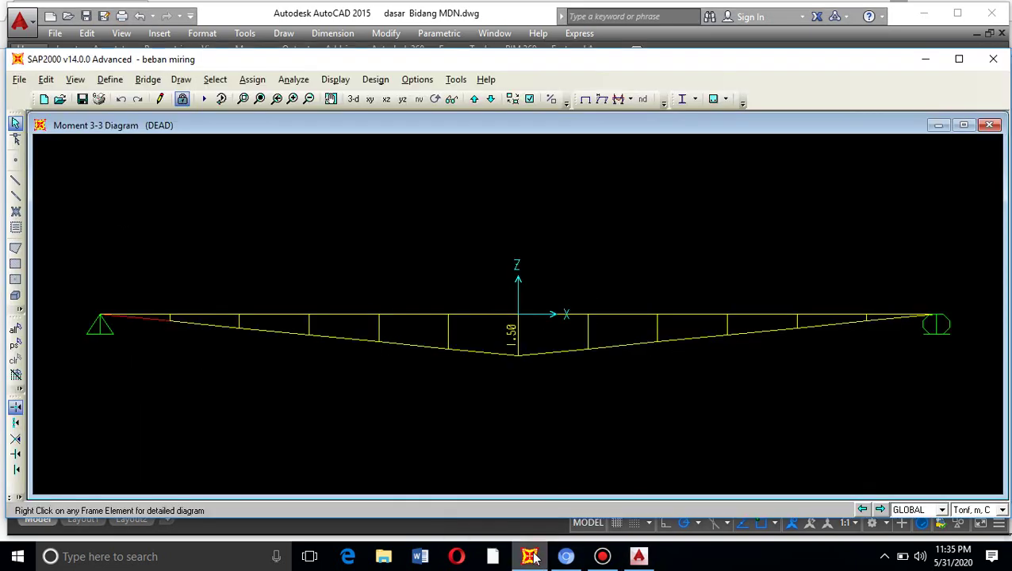
left_click(631, 99)
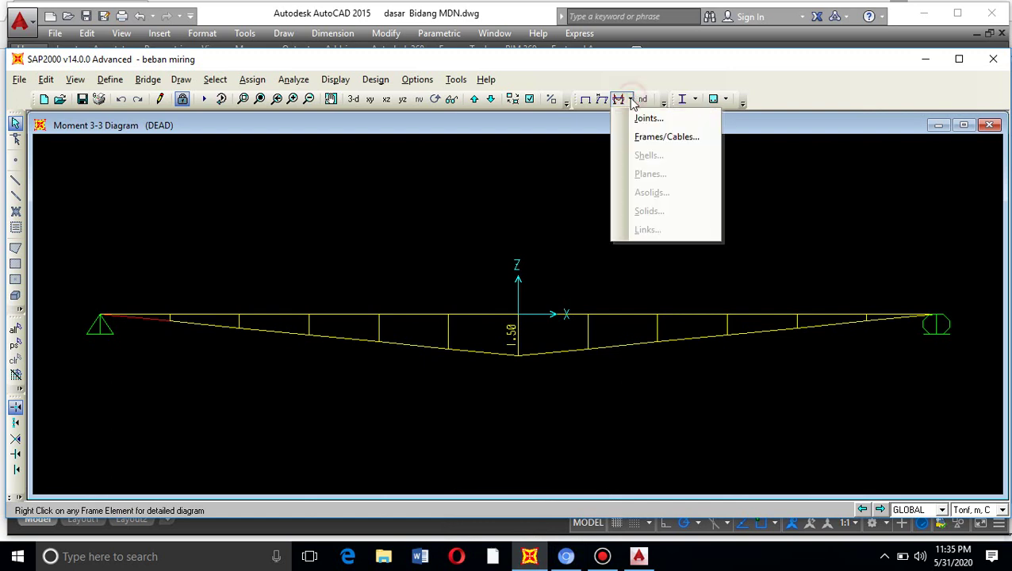
left_click(651, 141)
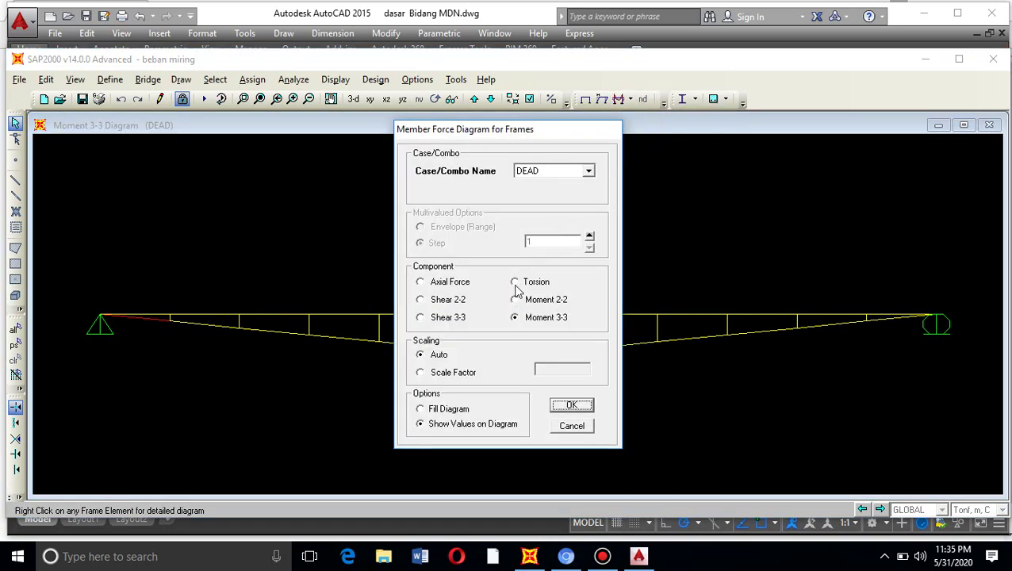
left_click(445, 300)
left_click(568, 408)
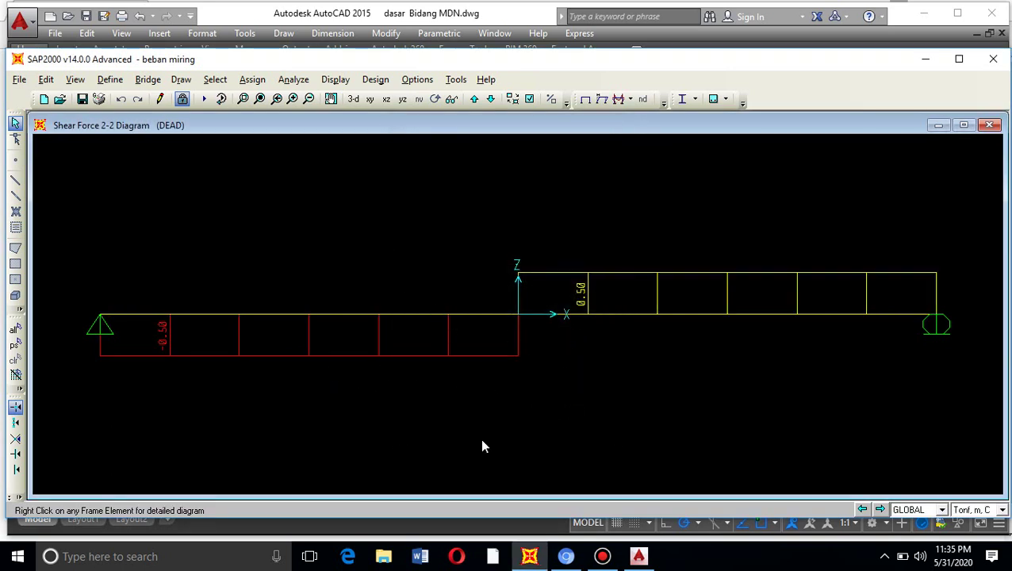
Switch to AutoCAD and examine the hand-drawn shear force diagram (BIDANG D) for the beam with the inclined load
left_click(640, 556)
scroll(594, 270, "down", 3)
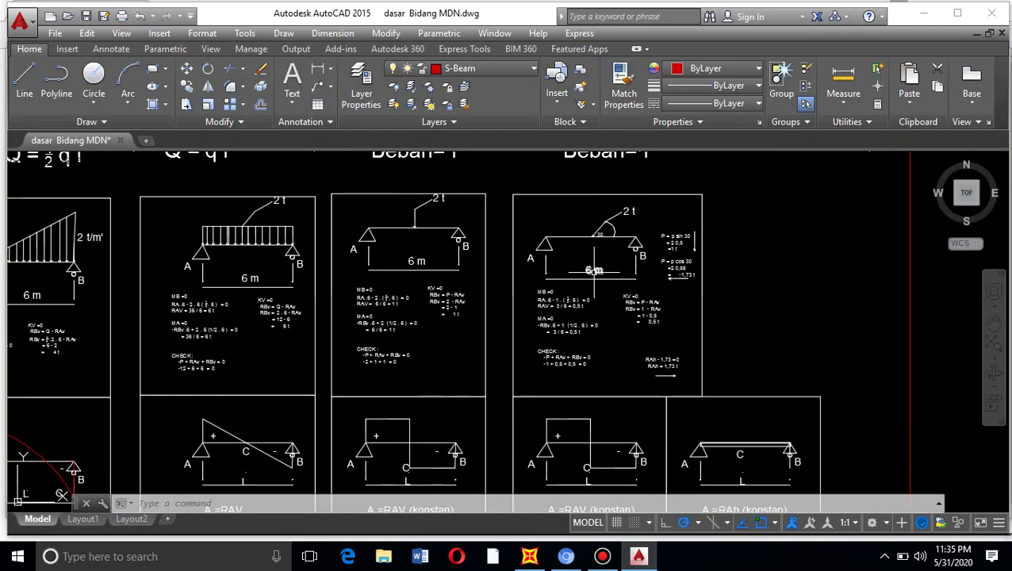
scroll(565, 470, "up", 4)
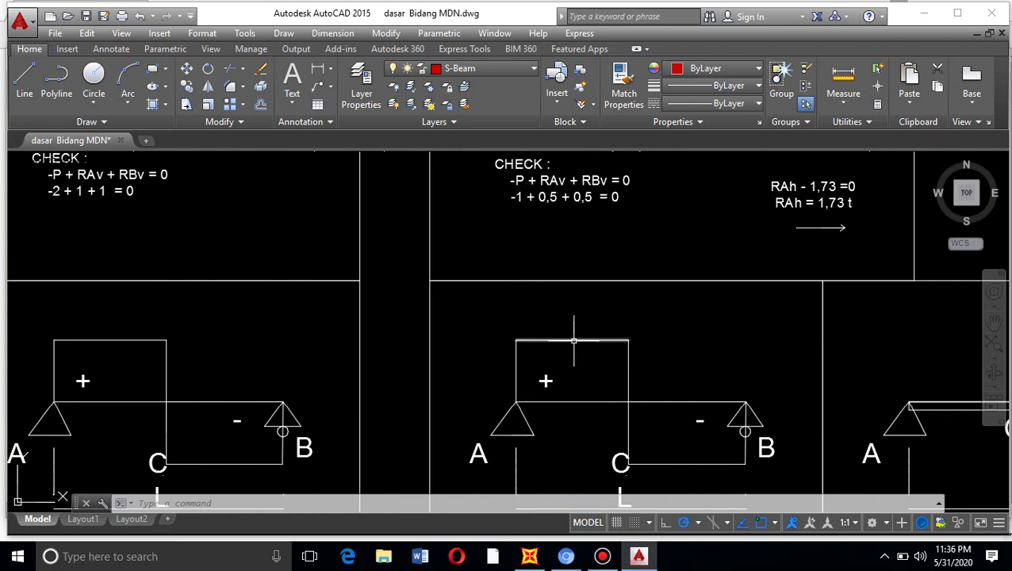
scroll(640, 341, "down", 3)
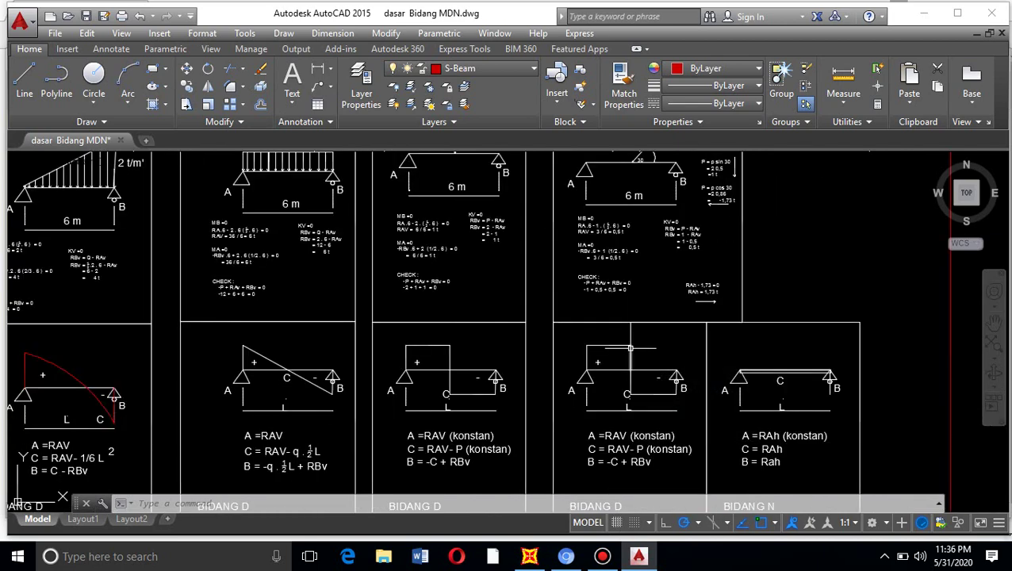
scroll(630, 347, "up", 4)
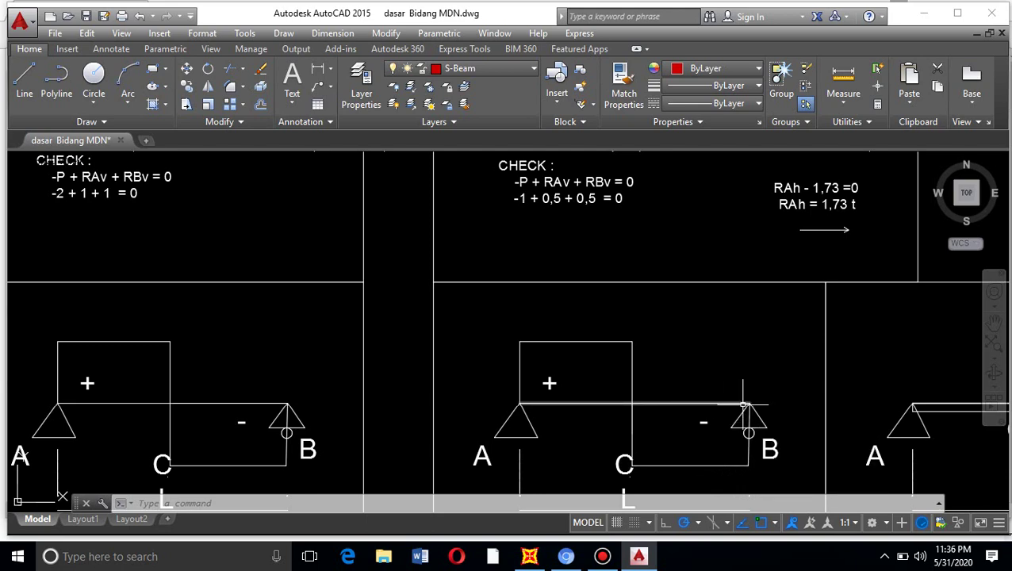
Switch to SAP2000 and examine the beam's detailed shear, moment and deflection diagrams for the DEAD case
scroll(597, 328, "down", 10)
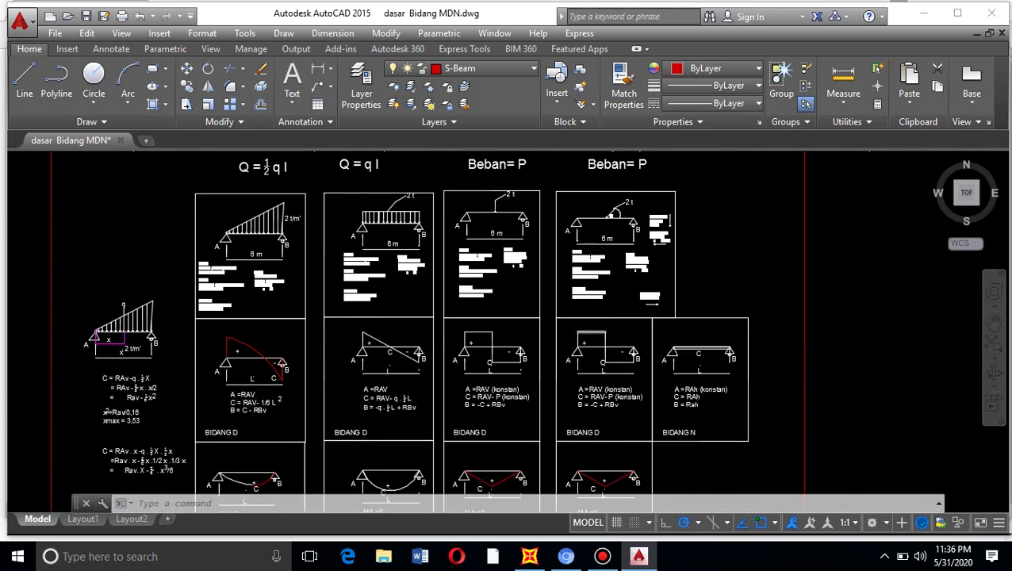
left_click(529, 556)
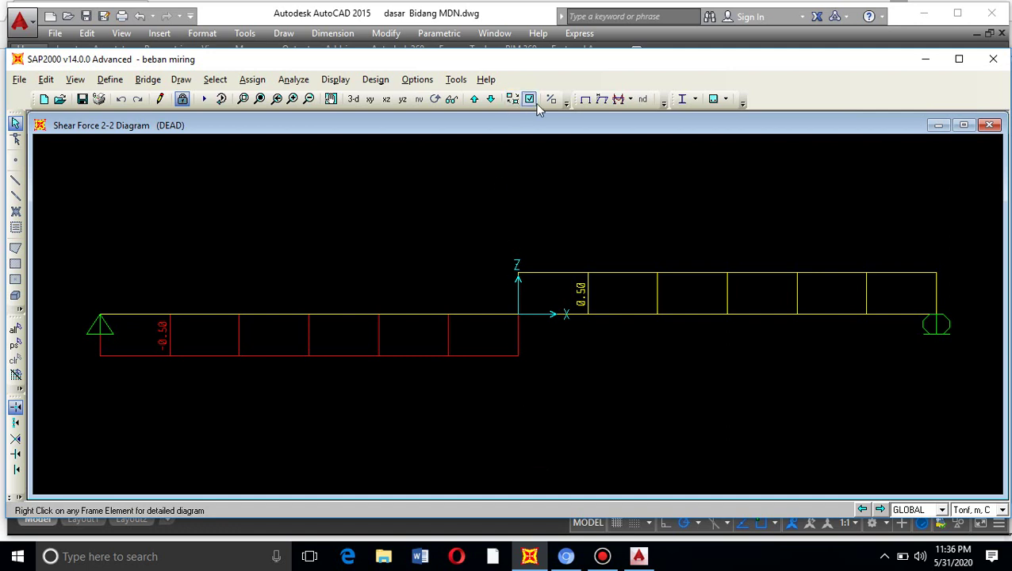
left_click(469, 316)
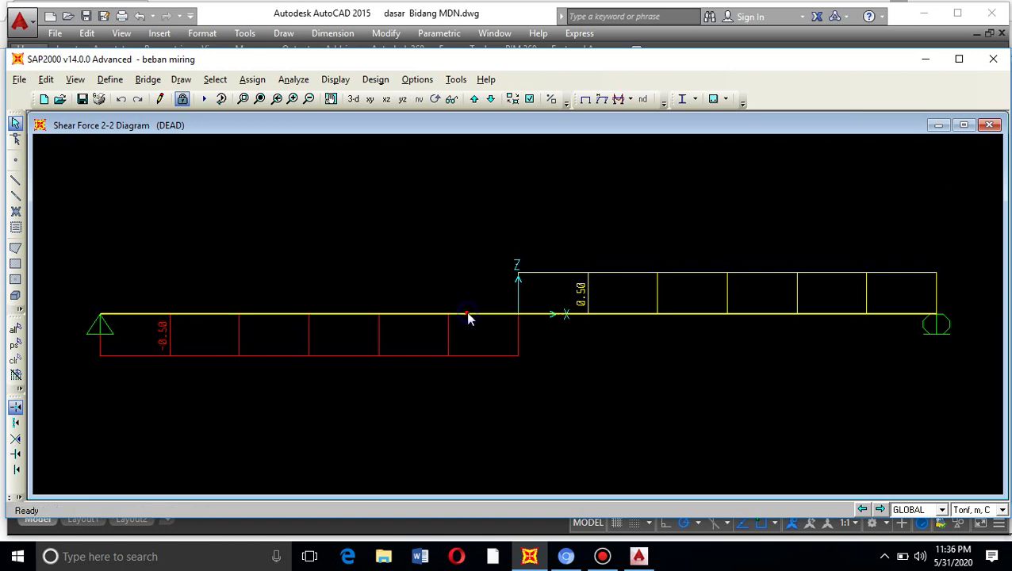
right_click(467, 315)
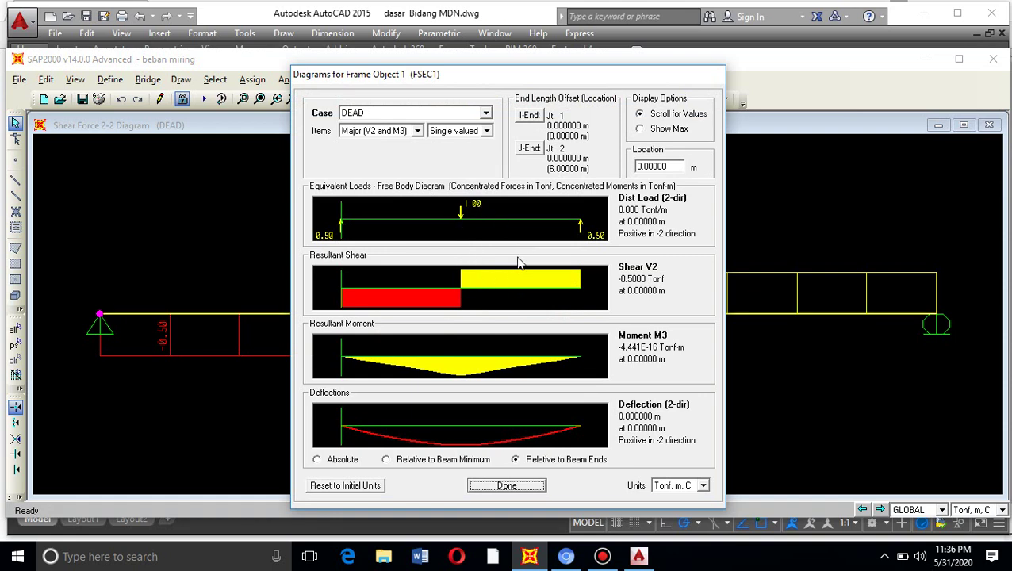
left_click(509, 487)
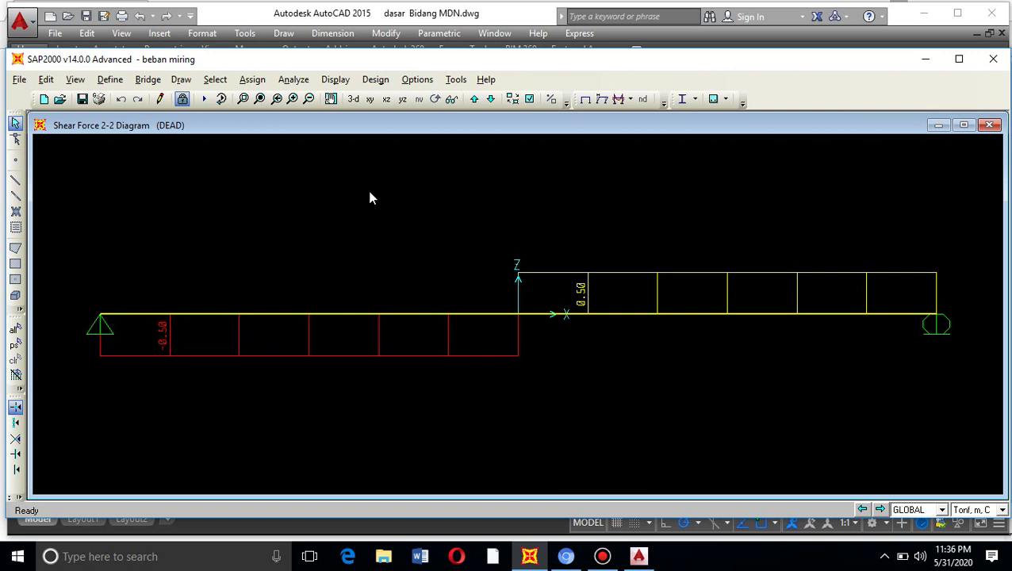
Save the inclined-load beam model and start a new model in Tonf, m, C units
left_click(82, 105)
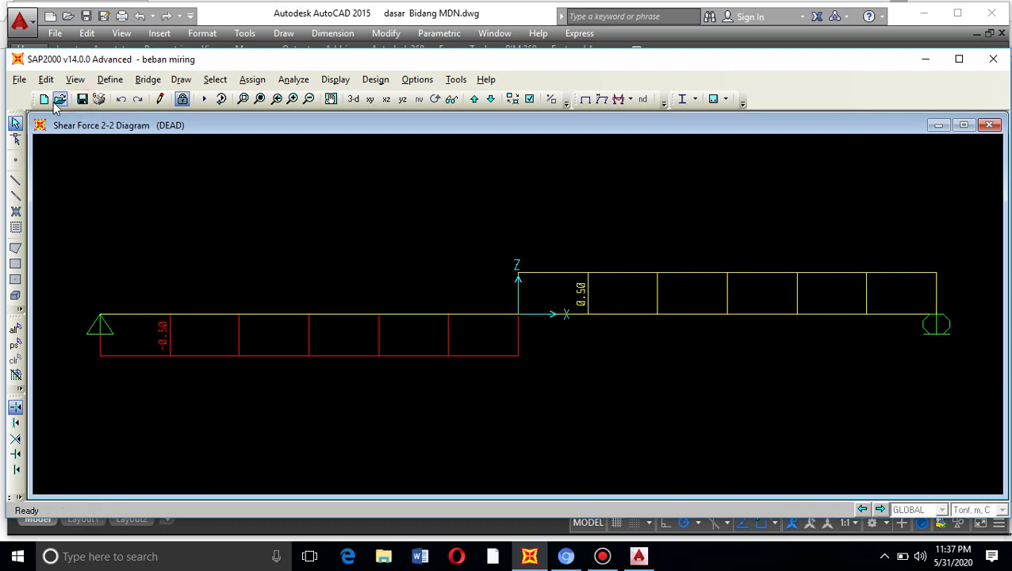
left_click(45, 101)
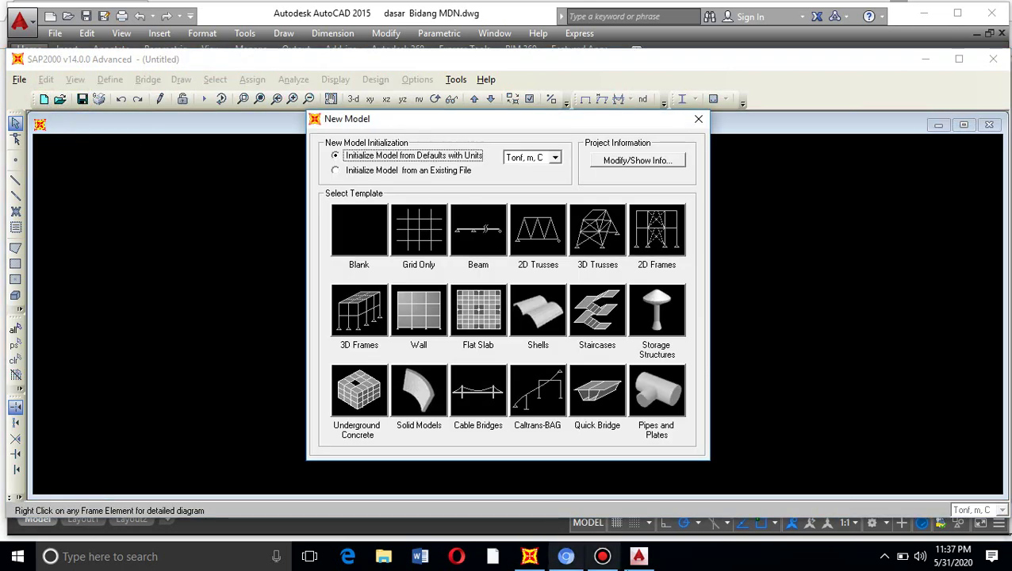
Switch to AutoCAD and examine the overhanging beam carrying 10 t/m triangular, 4 t/m uniform, inclined 1 t and vertical 3 t loads
left_click(638, 557)
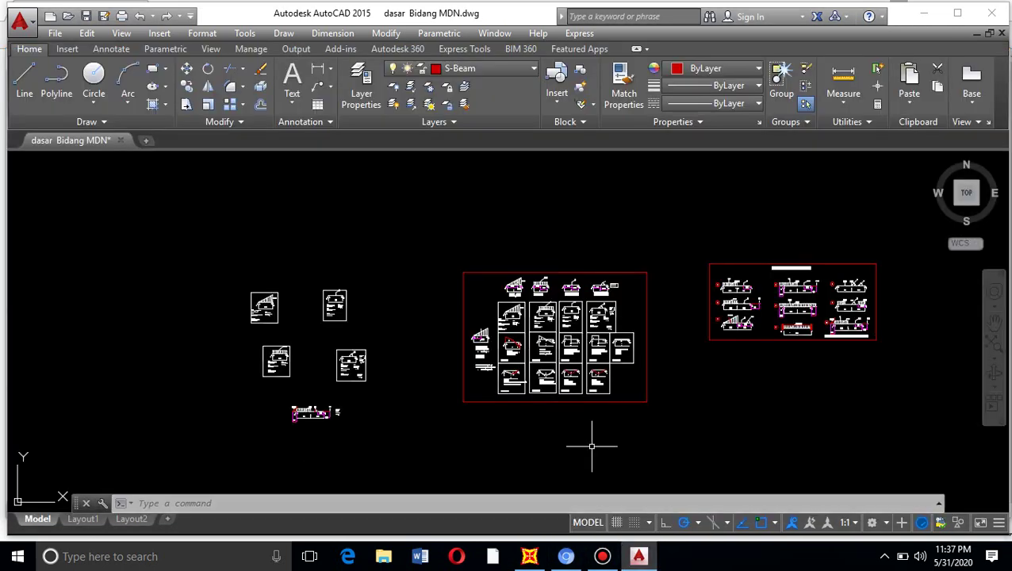
scroll(507, 345, "up", 8)
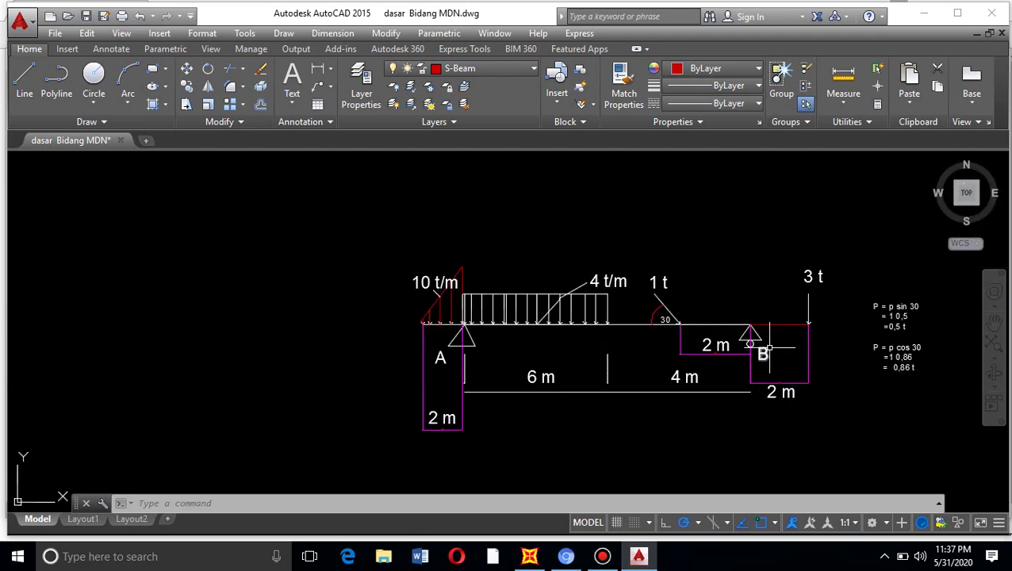
scroll(753, 350, "up", 3)
scroll(449, 281, "down", 3)
scroll(450, 281, "up", 2)
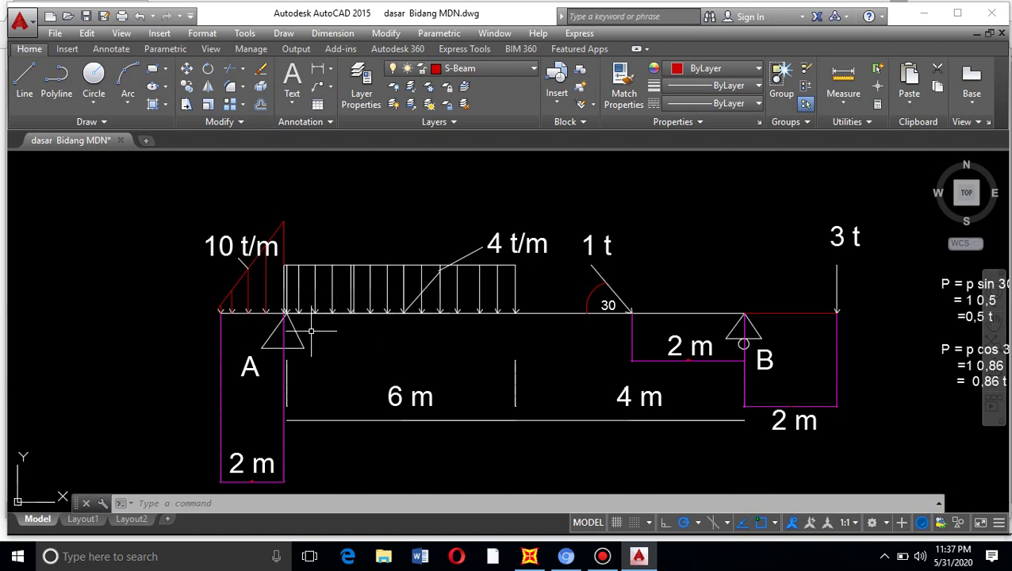
scroll(298, 335, "down", 2)
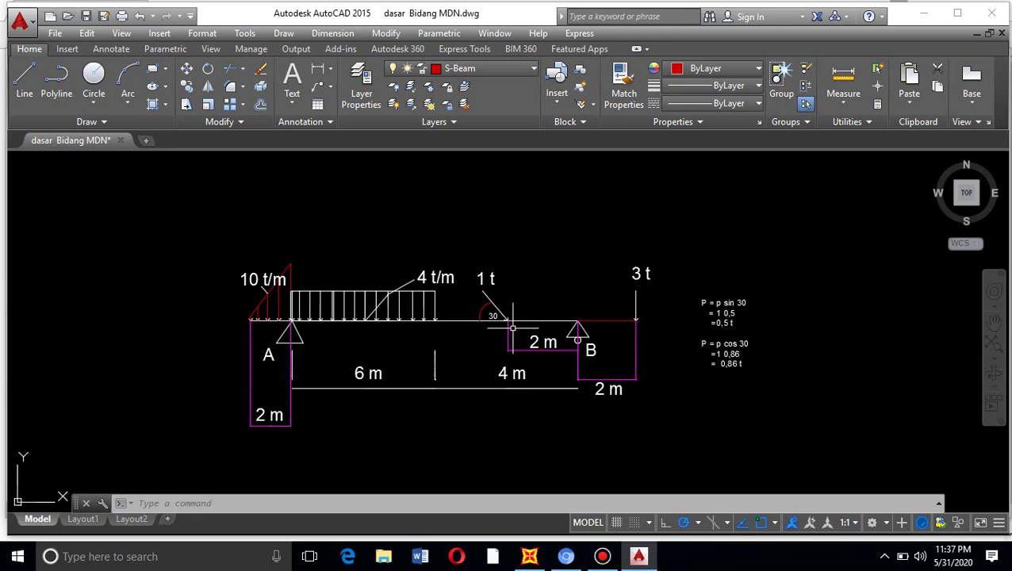
Examine the sheet of basic load cases with their resultants, reactions and BIDANG D, N and M diagrams
scroll(402, 373, "down", 6)
scroll(754, 269, "up", 6)
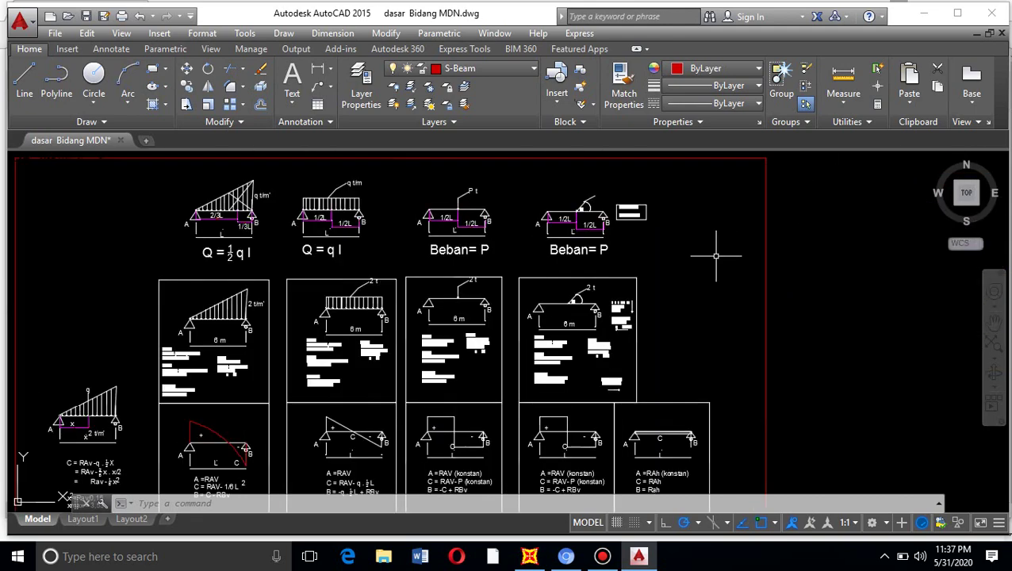
scroll(434, 279, "down", 4)
scroll(349, 267, "up", 7)
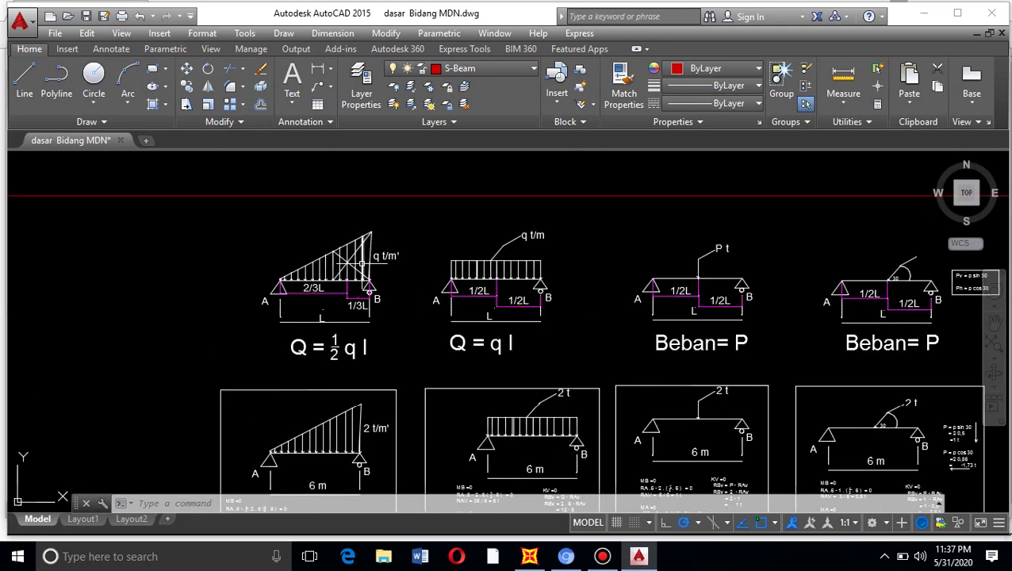
scroll(305, 366, "down", 2)
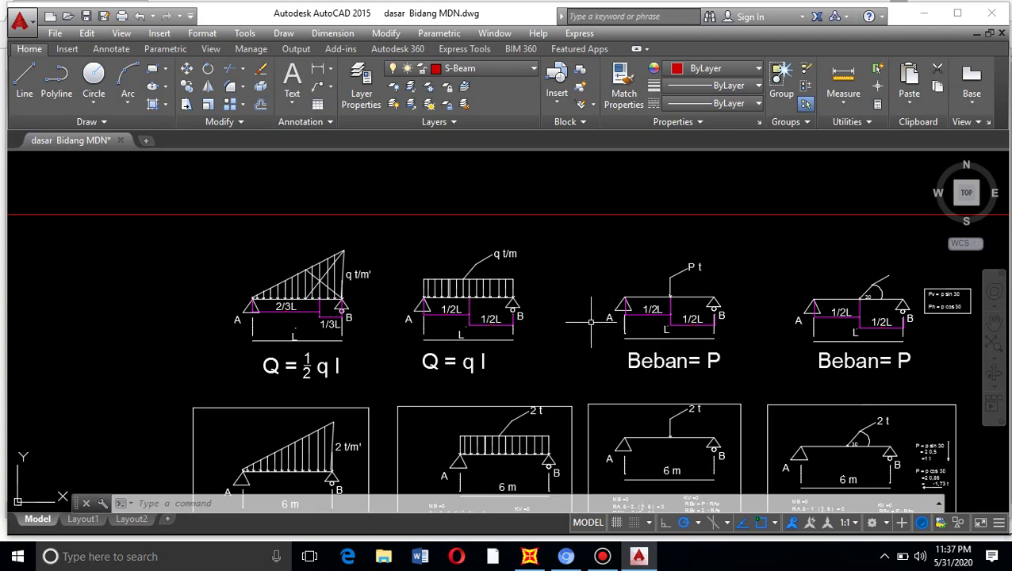
scroll(583, 323, "down", 5)
scroll(543, 354, "up", 4)
scroll(542, 355, "down", 5)
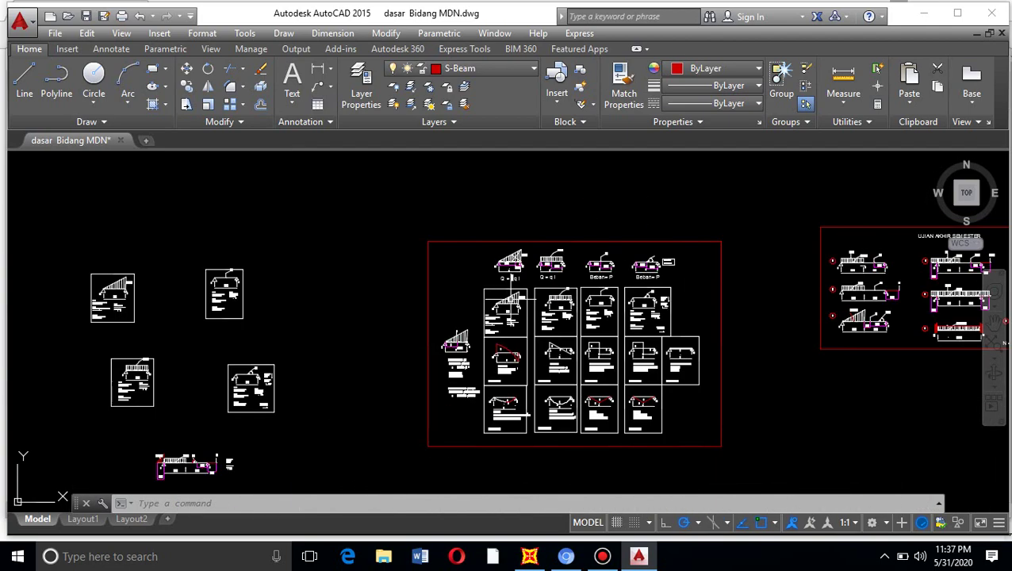
scroll(547, 381, "up", 5)
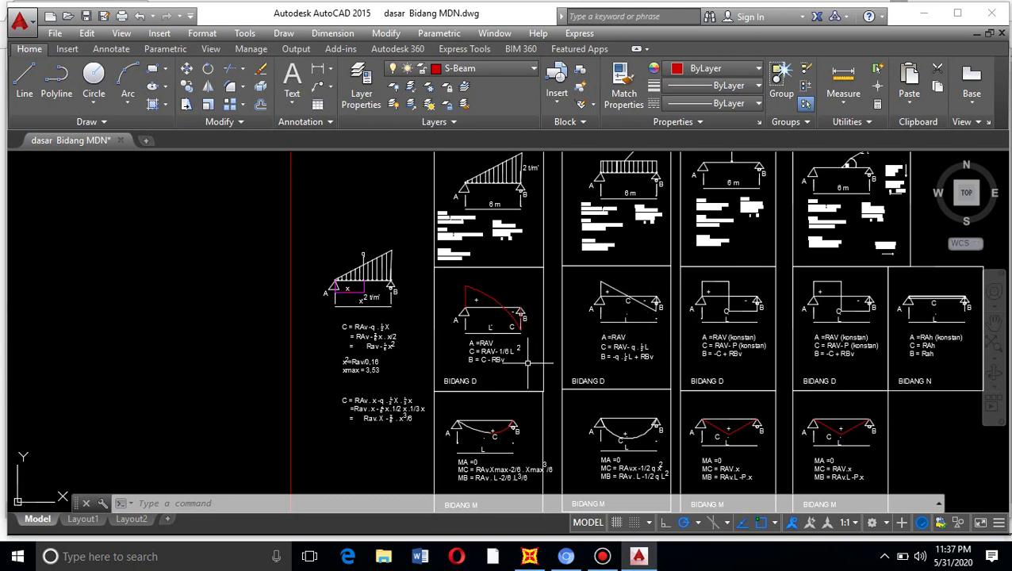
scroll(565, 272, "down", 4)
scroll(565, 272, "down", 1)
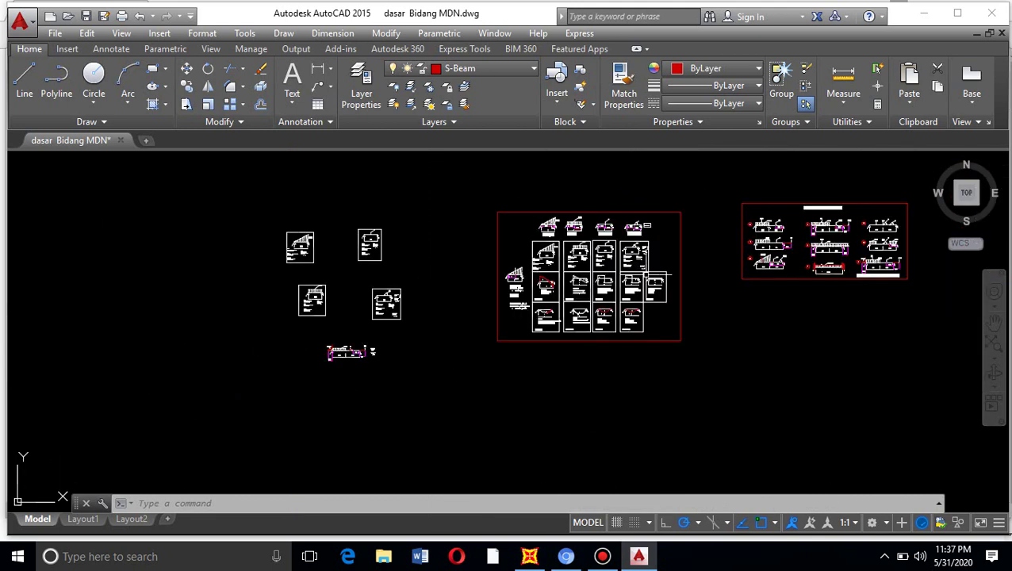
Examine the combined-load beam's support positions, span and overhang lengths, and load locations
scroll(355, 350, "up", 8)
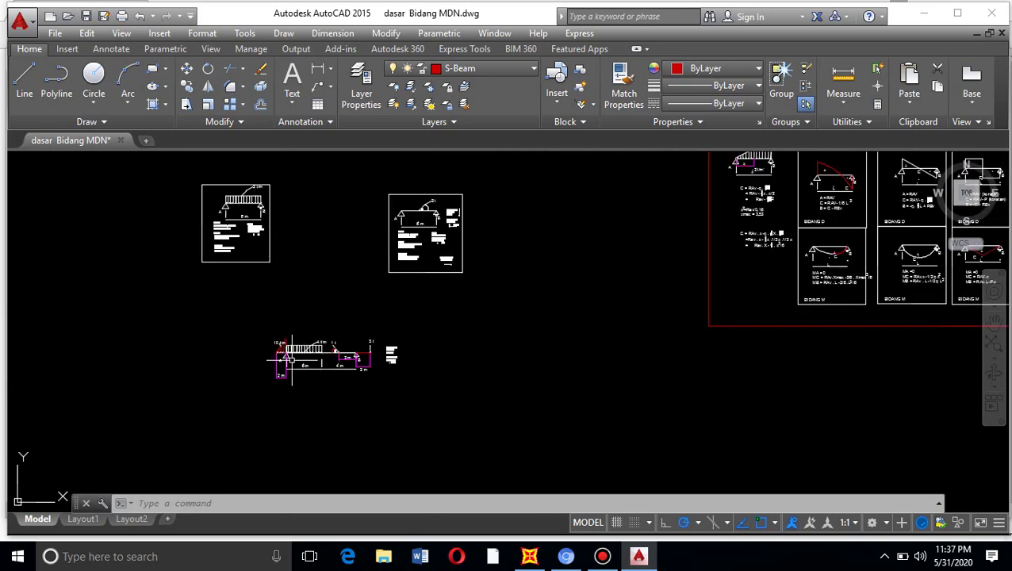
scroll(271, 331, "up", 4)
scroll(521, 289, "down", 4)
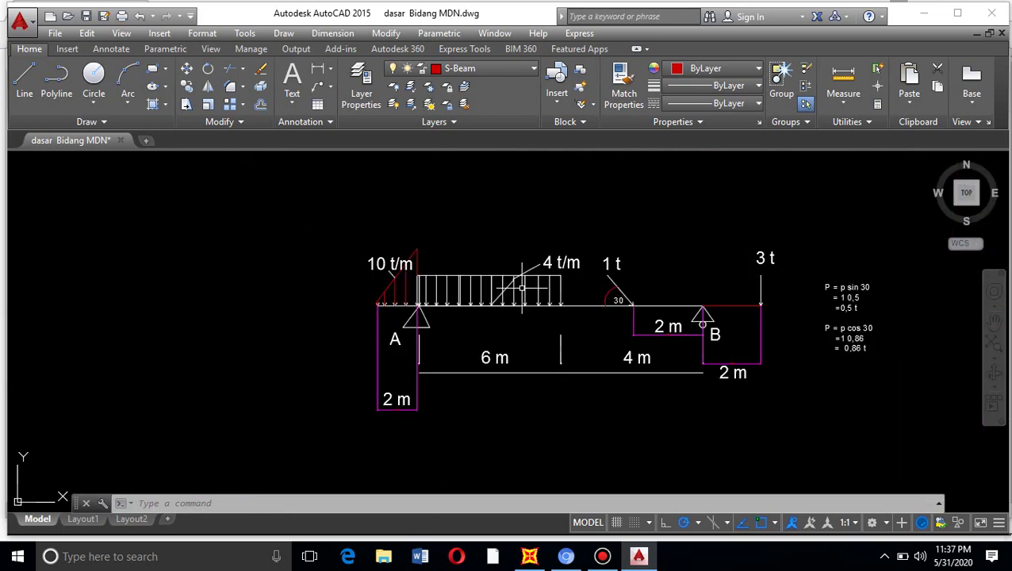
scroll(524, 292, "up", 2)
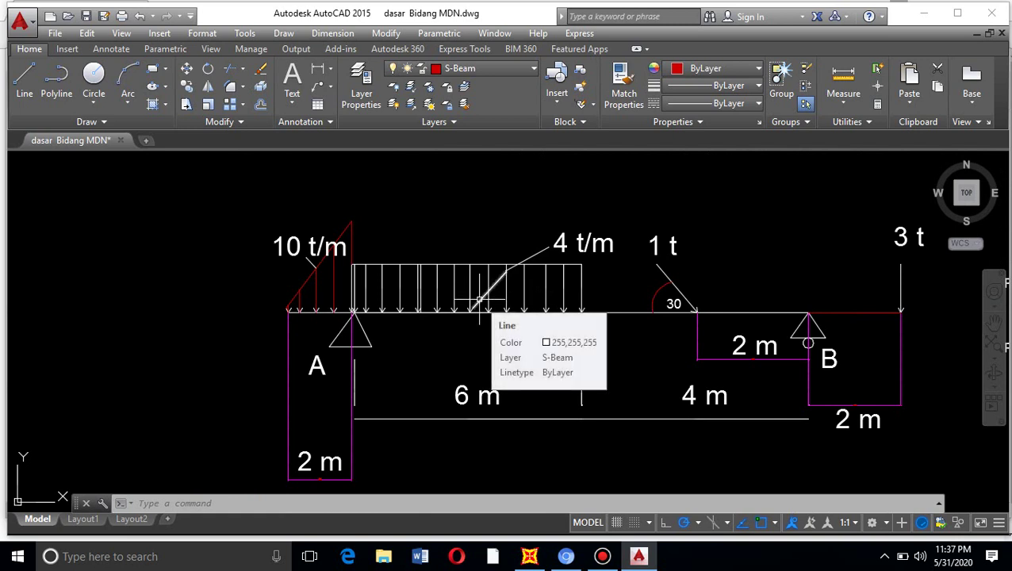
scroll(334, 247, "down", 2)
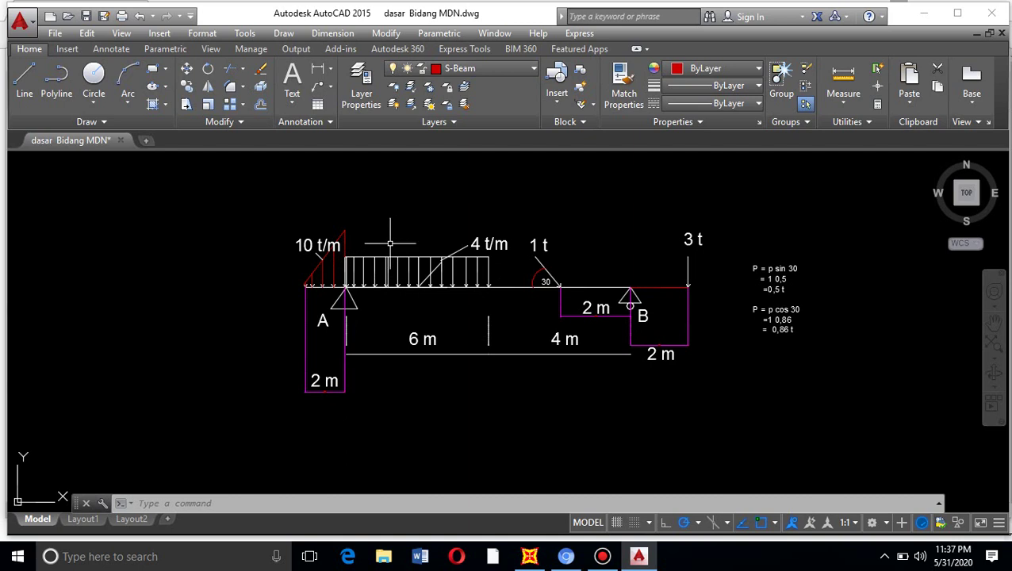
scroll(390, 243, "up", 2)
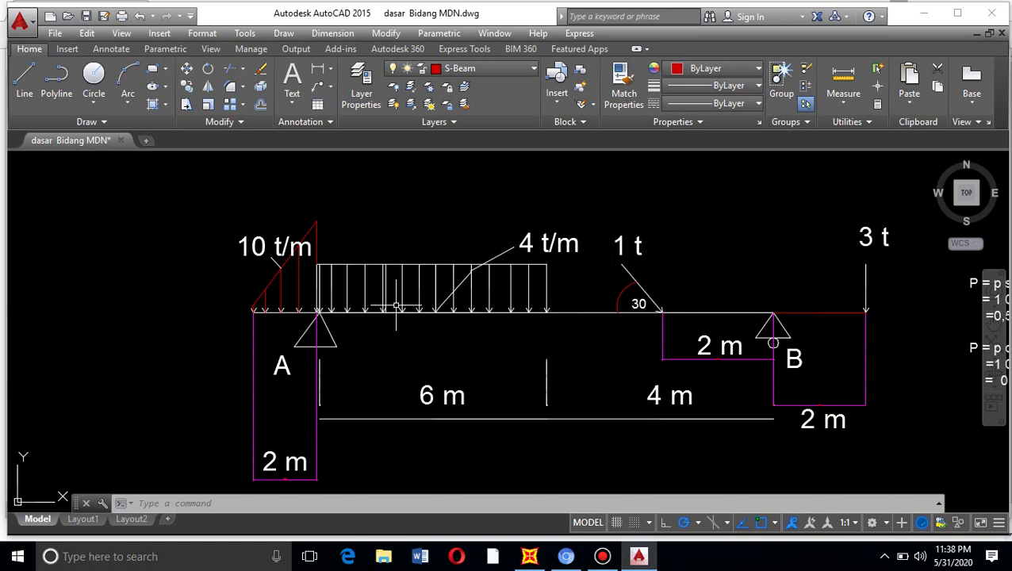
scroll(430, 293, "down", 2)
scroll(416, 333, "up", 2)
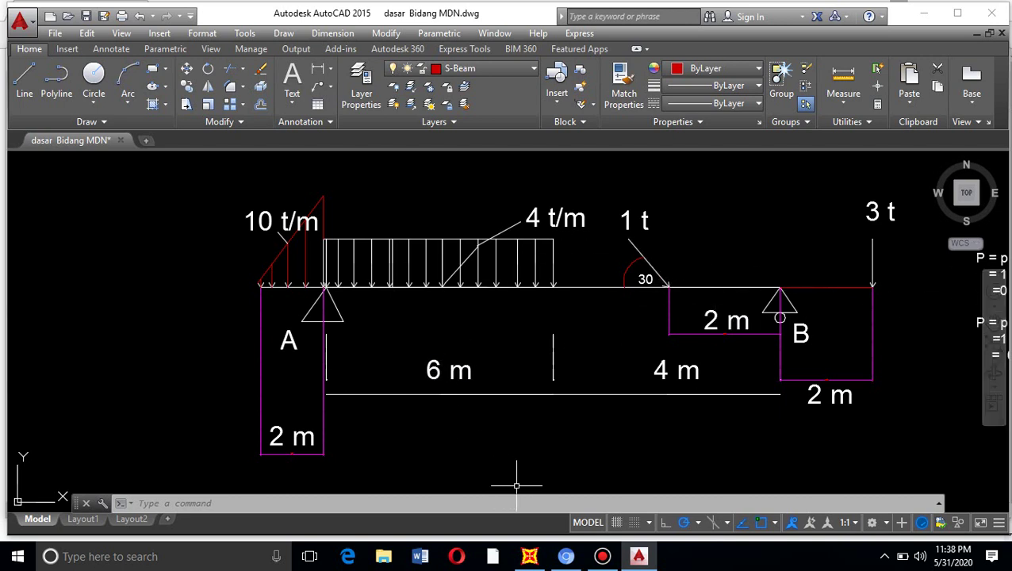
left_click(529, 556)
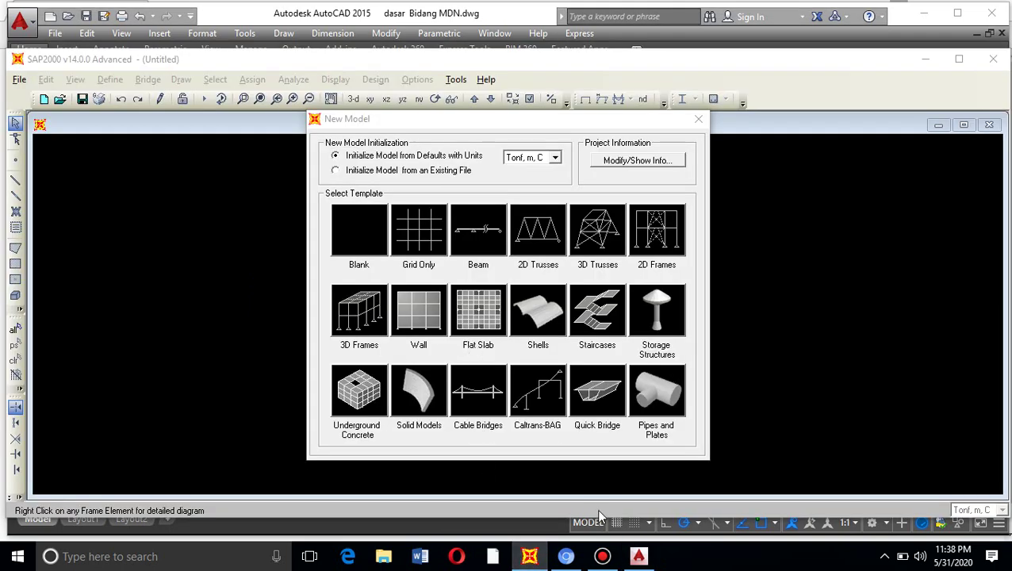
left_click(639, 556)
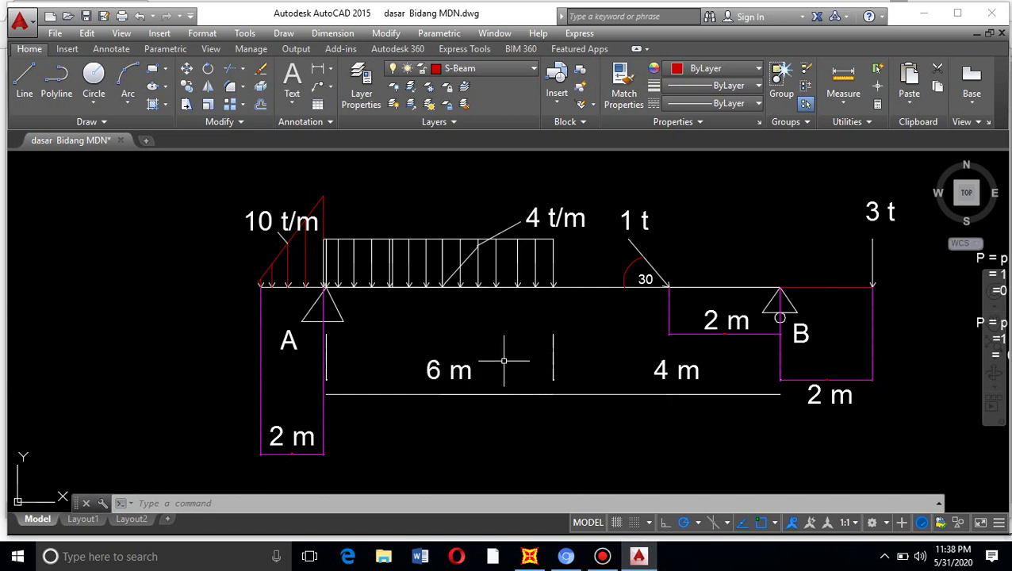
Switch to SAP2000 and create a one-span beam 10 m long from the Beam template, keeping only the X-Z view
left_click(529, 556)
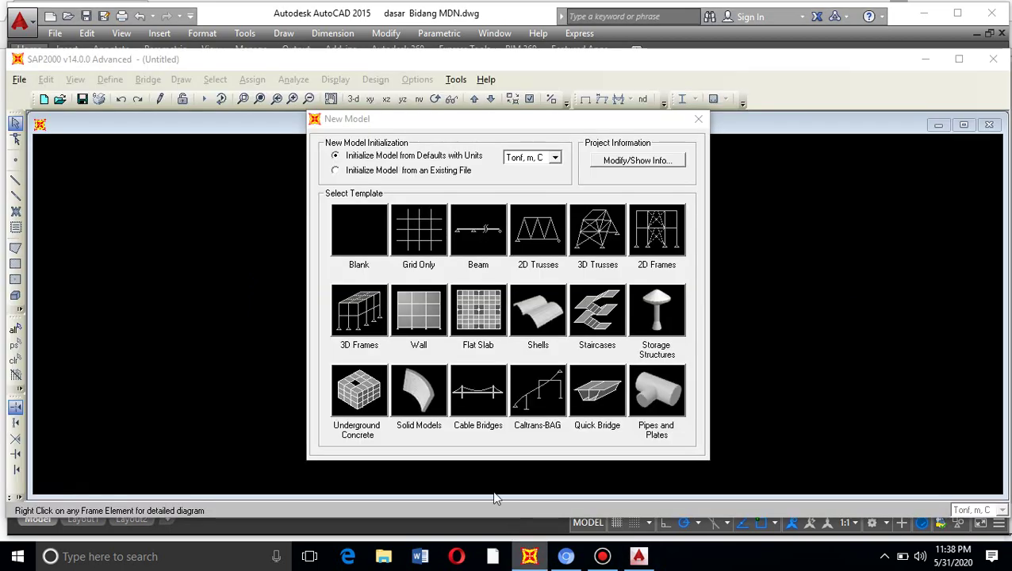
left_click(468, 220)
double_click(540, 244)
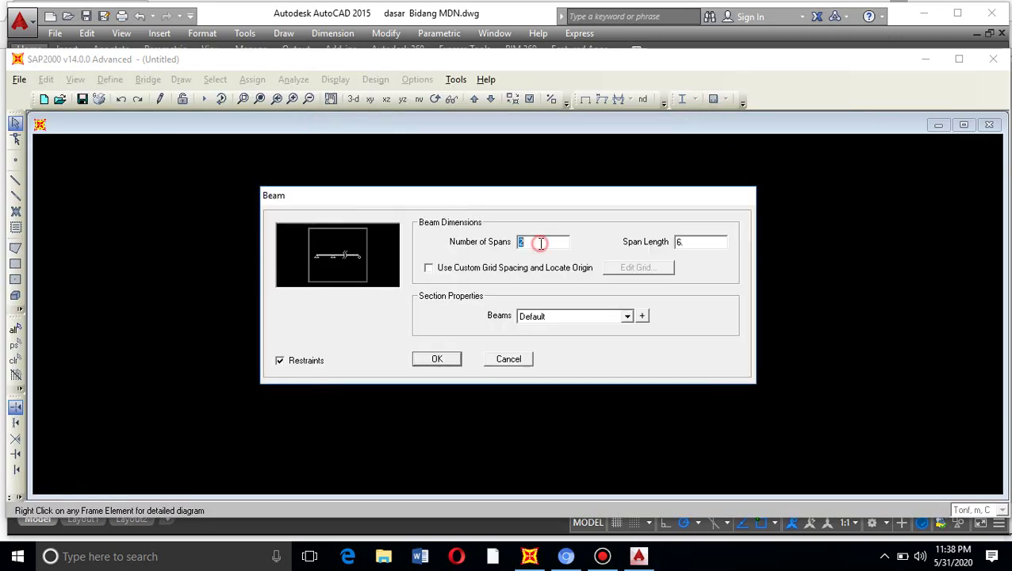
type("1")
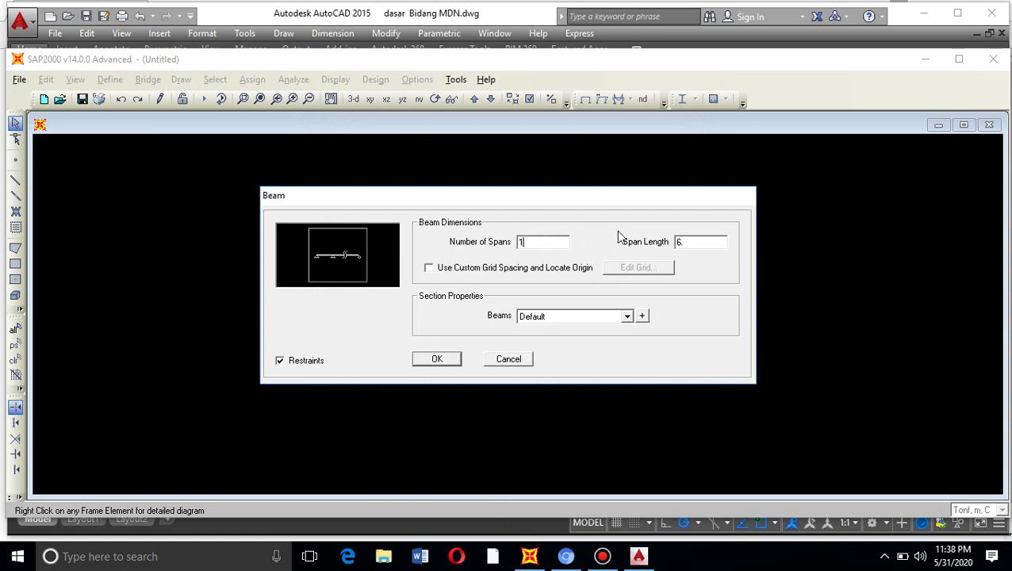
double_click(691, 242)
left_click(451, 362)
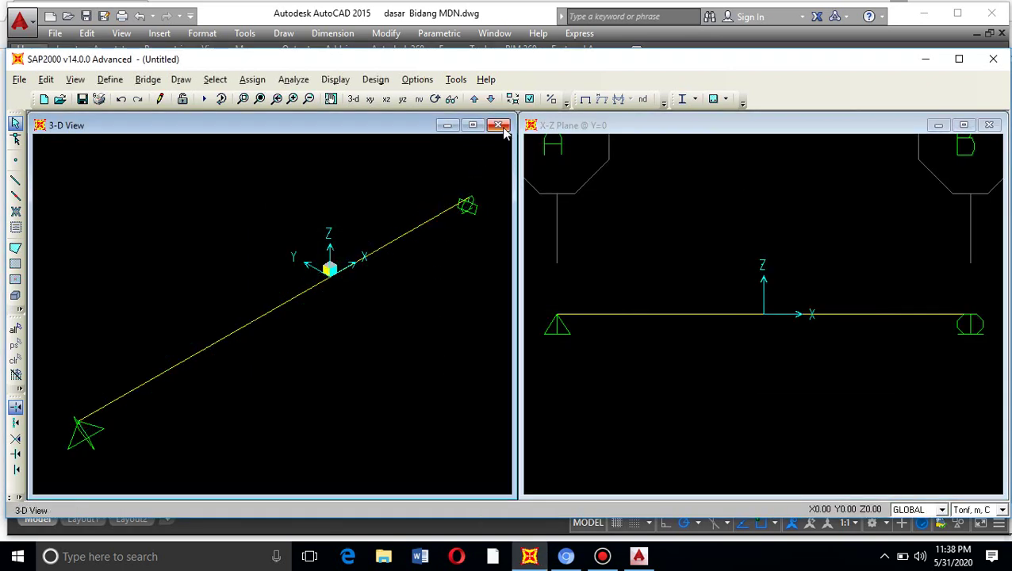
left_click(498, 126)
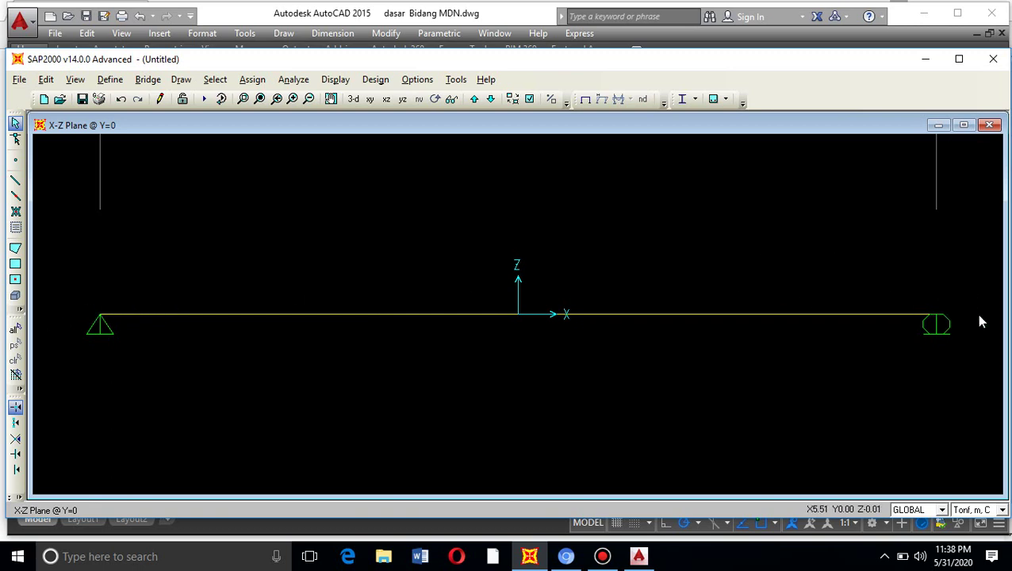
Add X grid lines C at 7 m and D at -7 m to the GLOBAL grid system for the overhangs
double_click(466, 318)
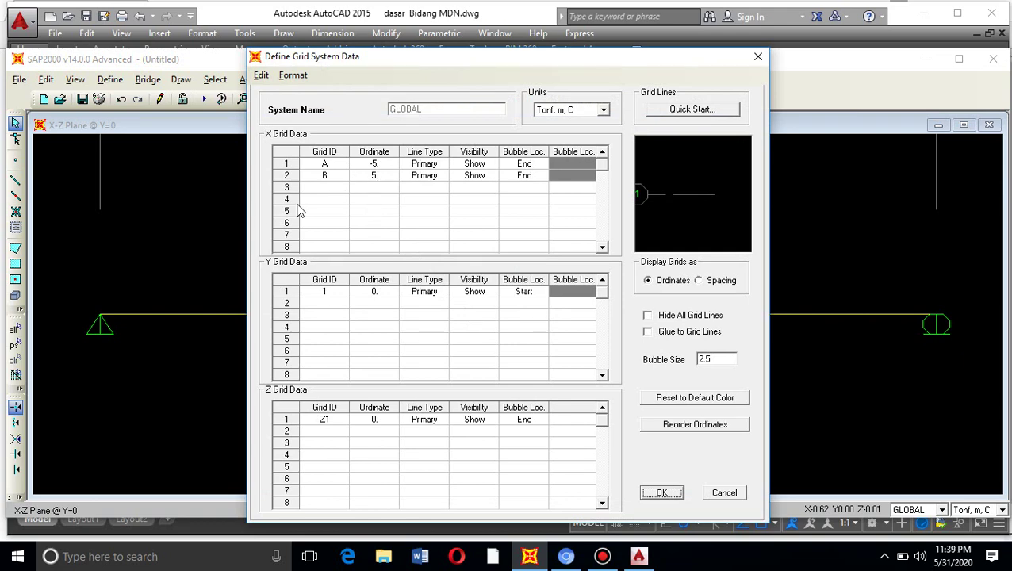
left_click(341, 188)
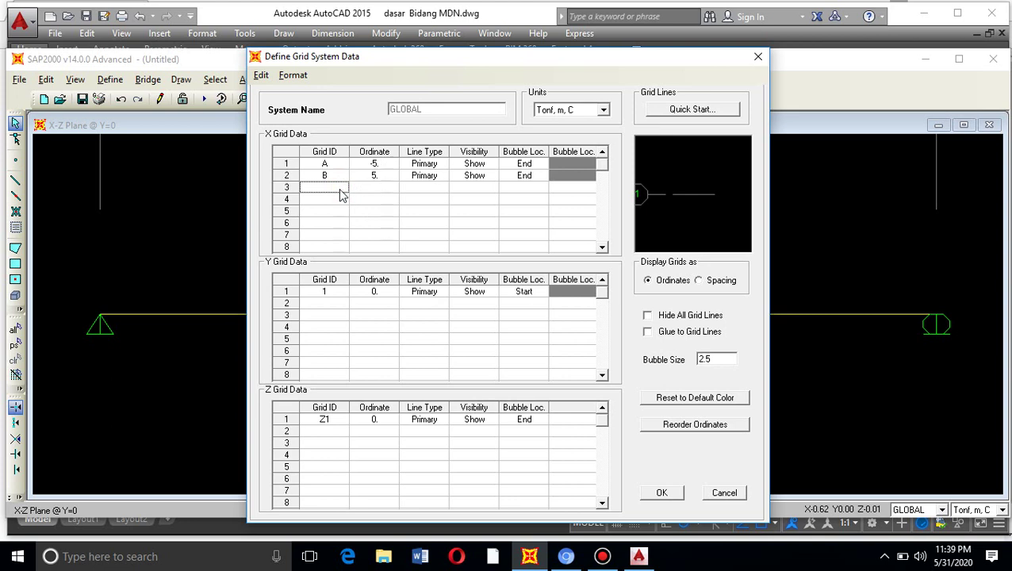
type("C")
left_click(373, 189)
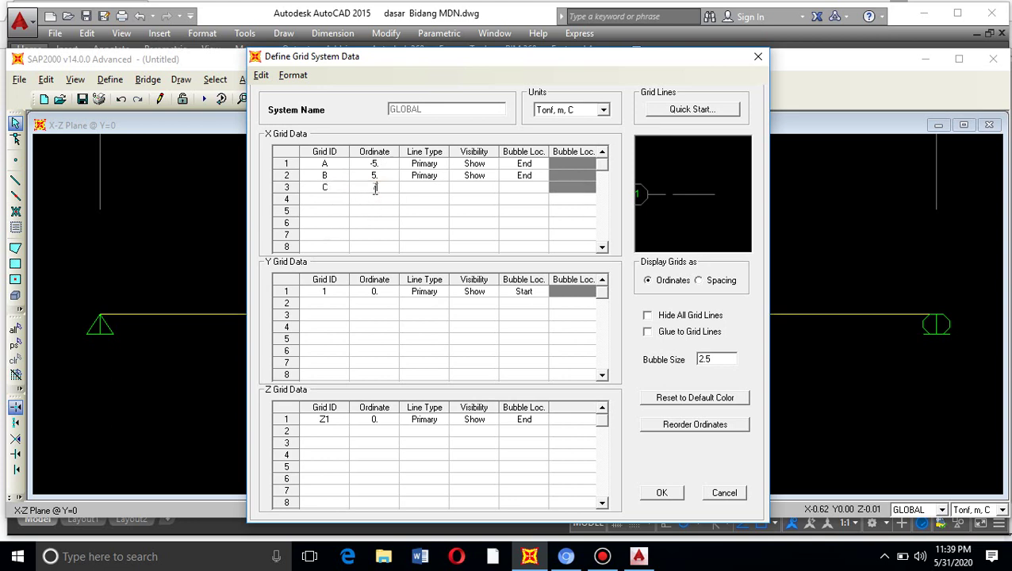
type("7")
left_click(334, 203)
type("D")
left_click(372, 200)
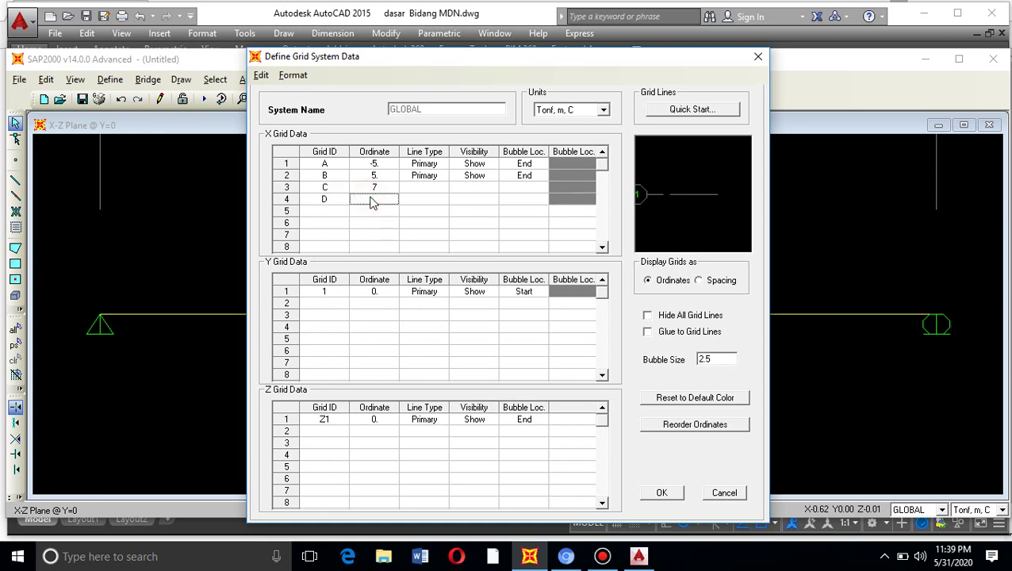
left_click(372, 199)
type("-7")
left_click(658, 493)
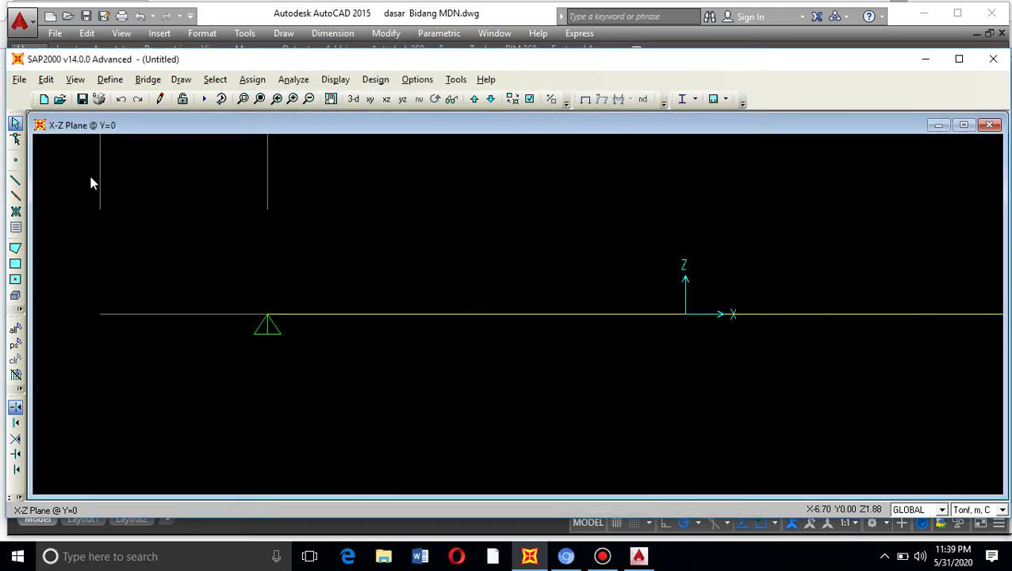
Draw straight FSEC1 frame members along both 2 m overhangs, joining each support to its outer grid line
left_click(15, 183)
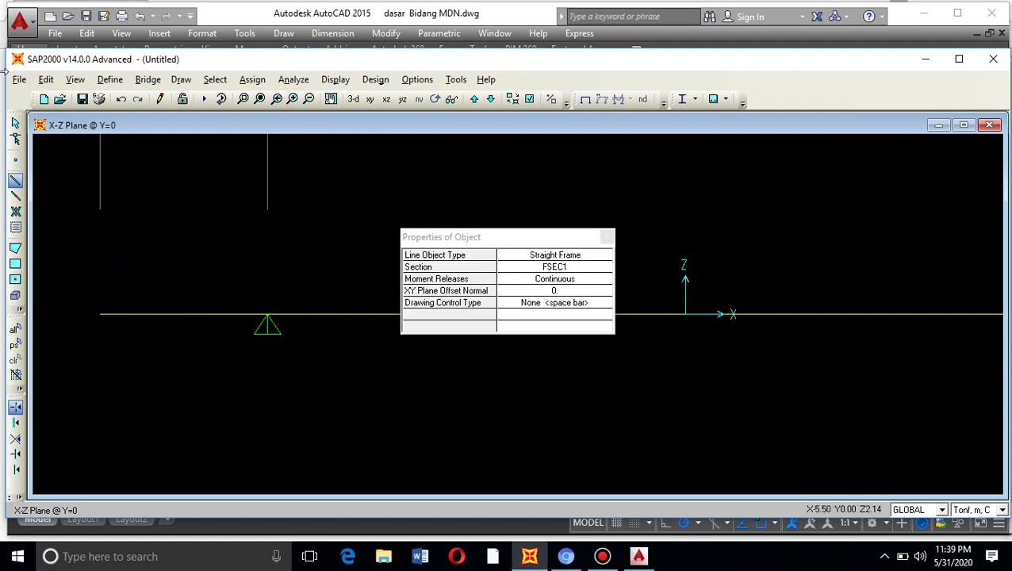
left_click(15, 125)
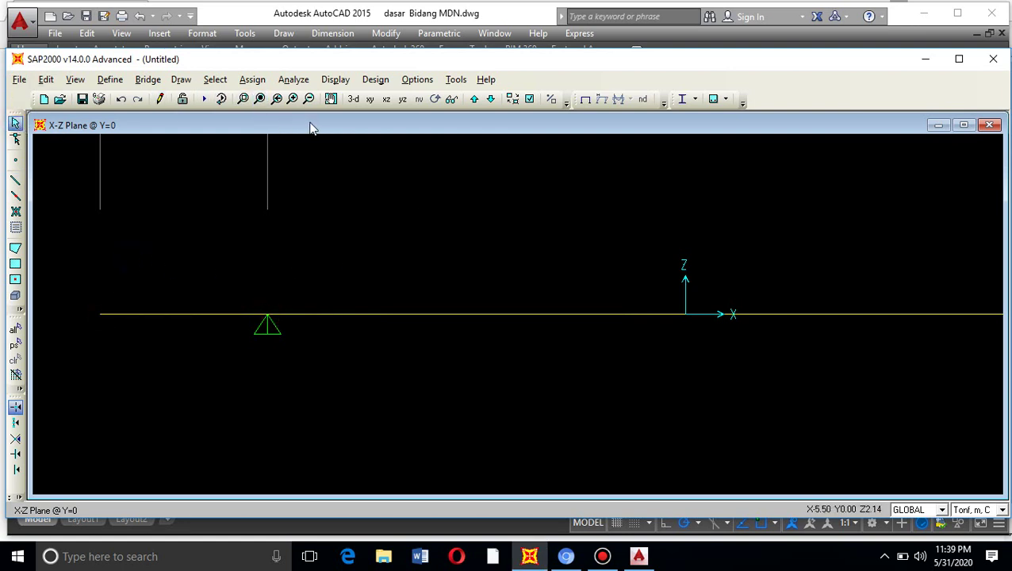
left_click(332, 100)
left_click_drag(789, 297, 286, 311)
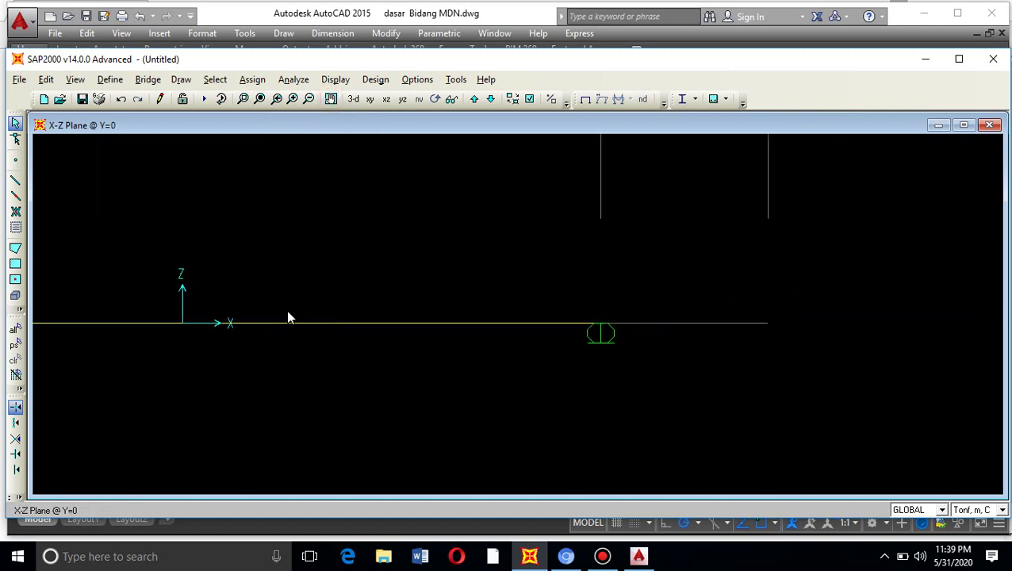
left_click(15, 180)
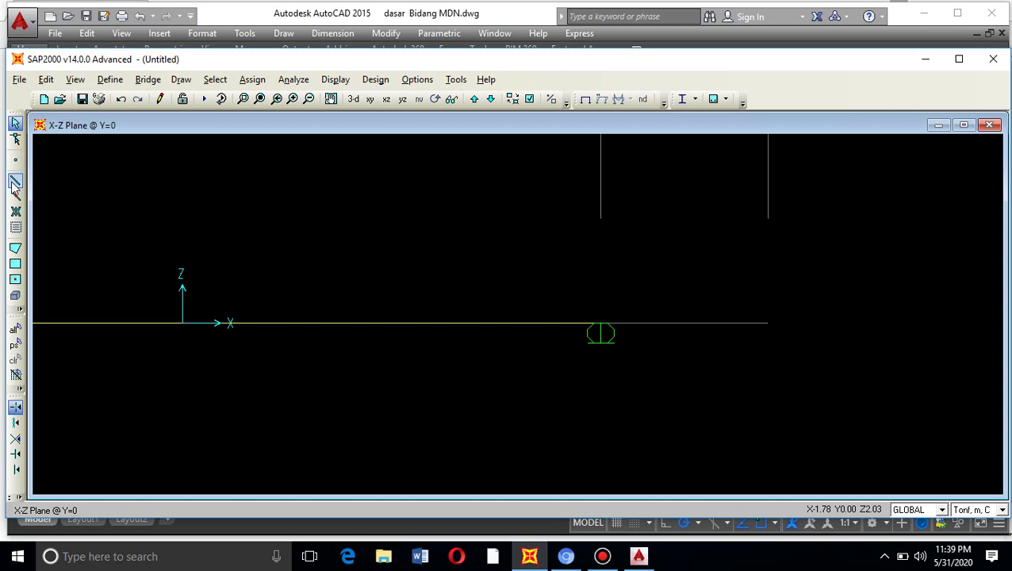
left_click_drag(534, 240, 297, 192)
left_click(600, 324)
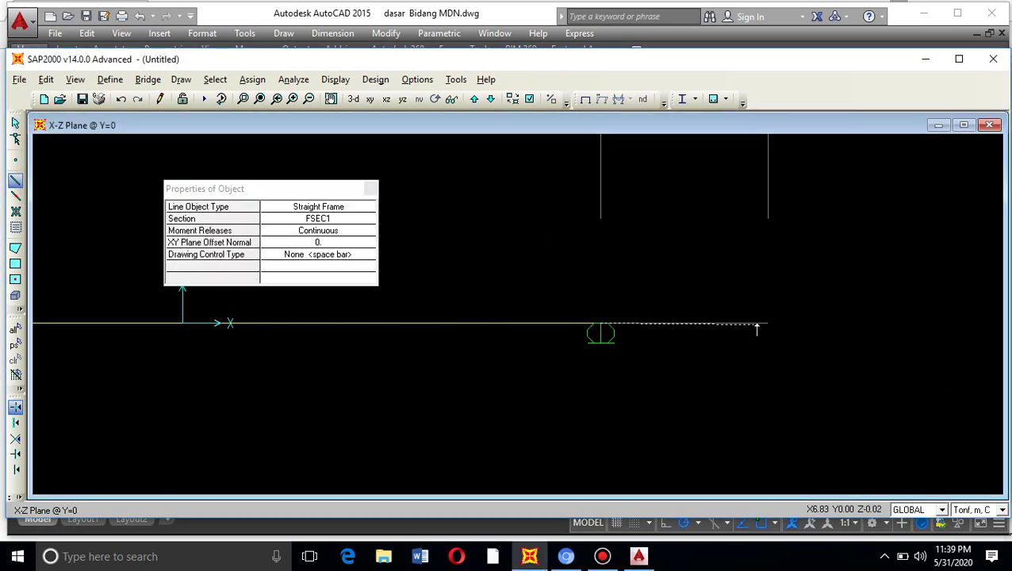
left_click(767, 322)
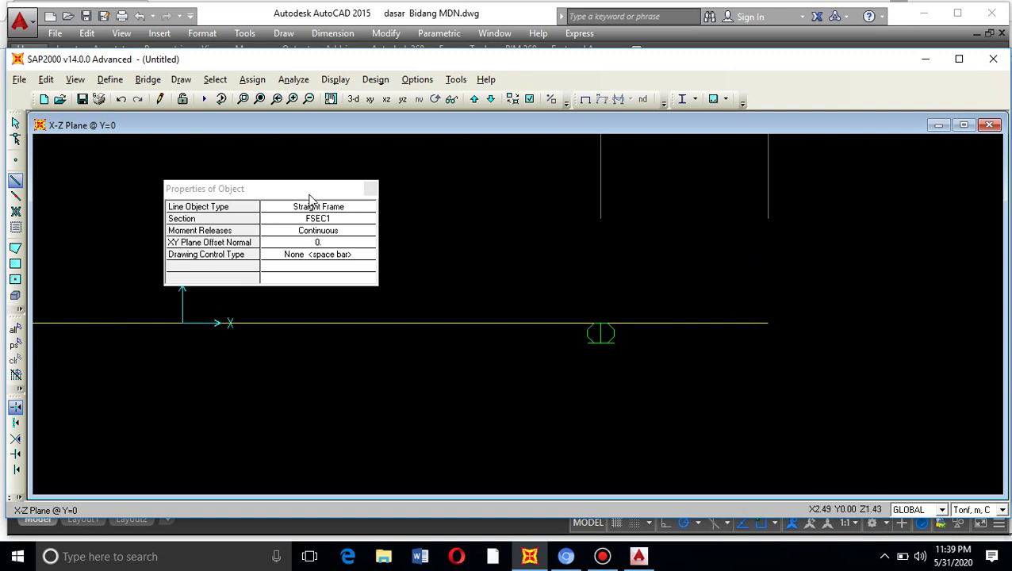
left_click(15, 122)
Assign a triangular DEAD gravity load to the left overhang frame, rising from 0 at the free end to 10 Tonf/m at the support
left_click(331, 99)
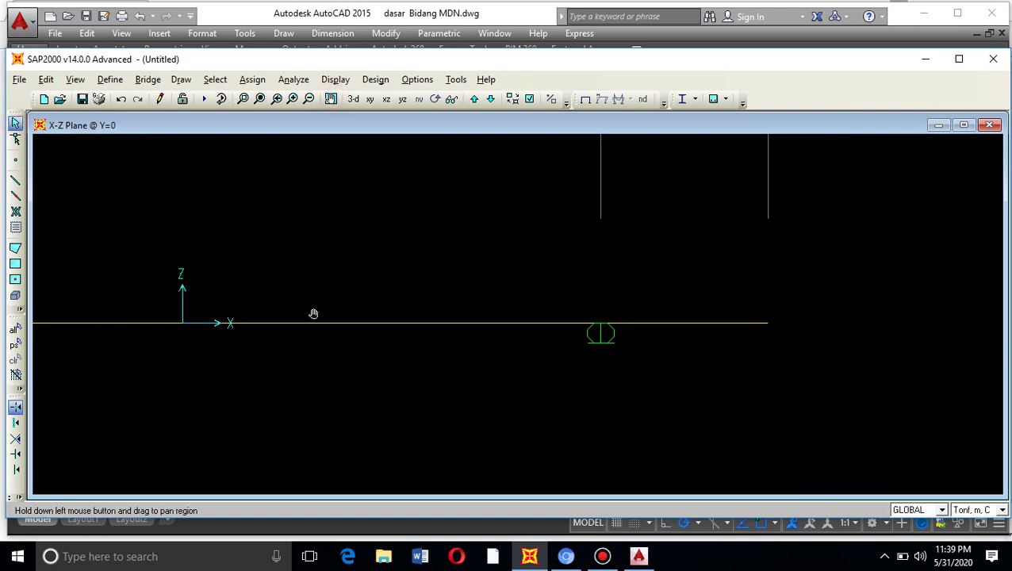
left_click_drag(337, 311, 833, 305)
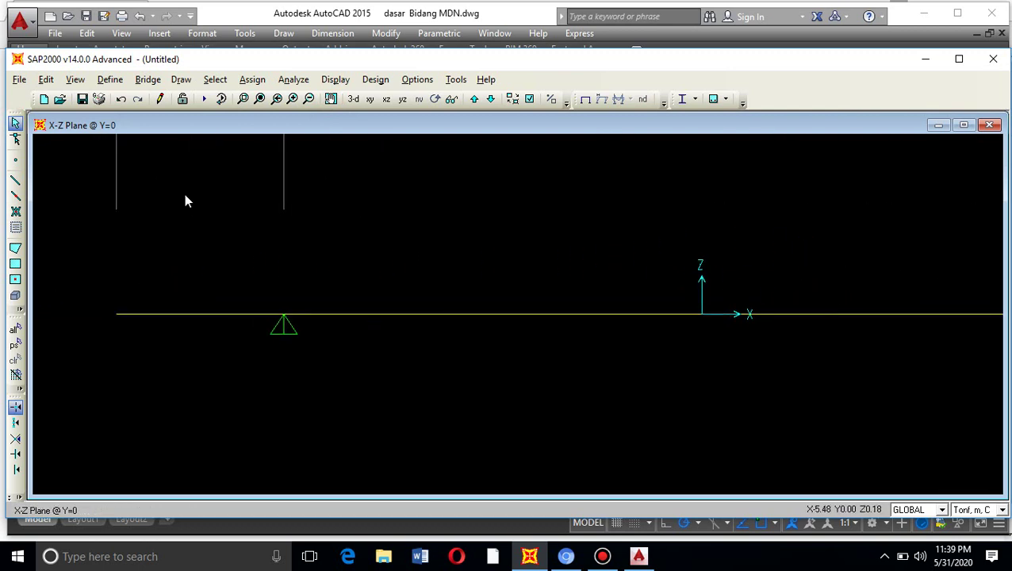
left_click(226, 314)
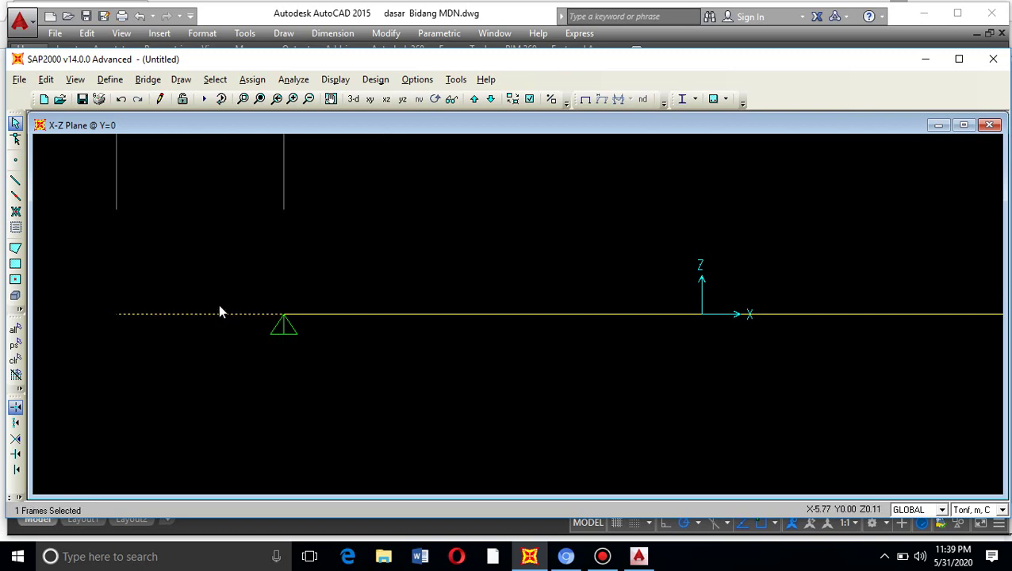
left_click(252, 80)
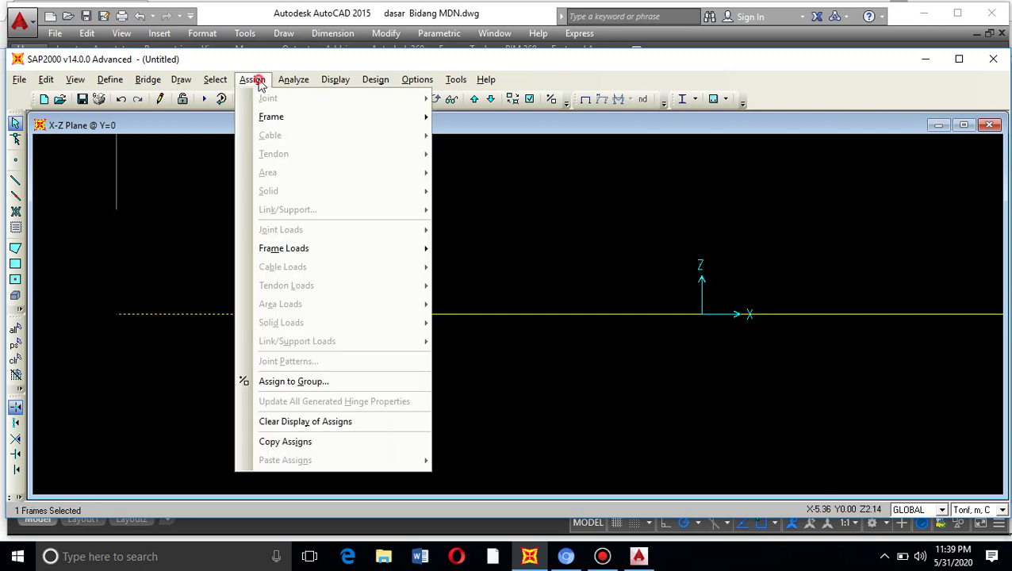
mouse_move(304, 249)
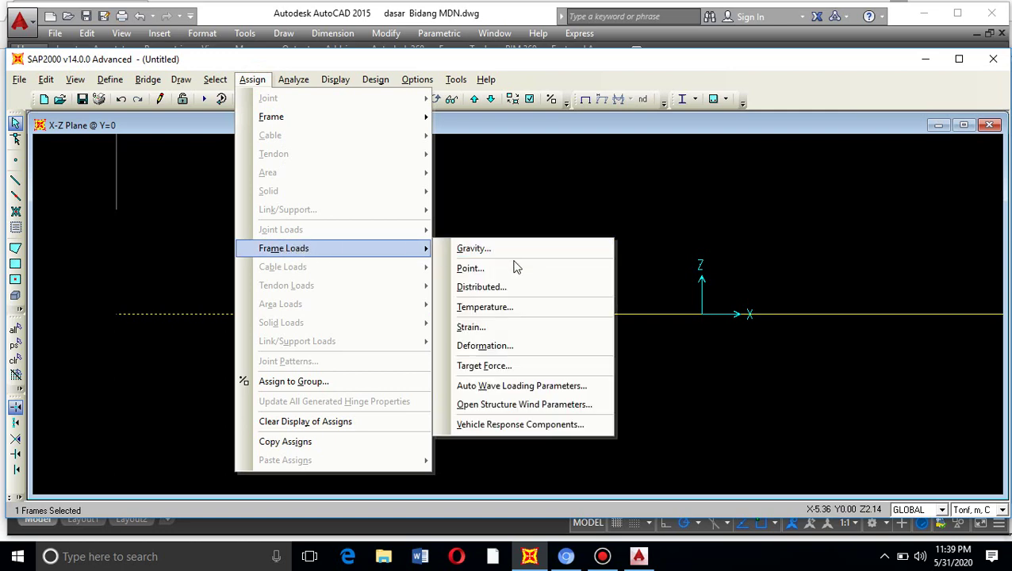
left_click(509, 287)
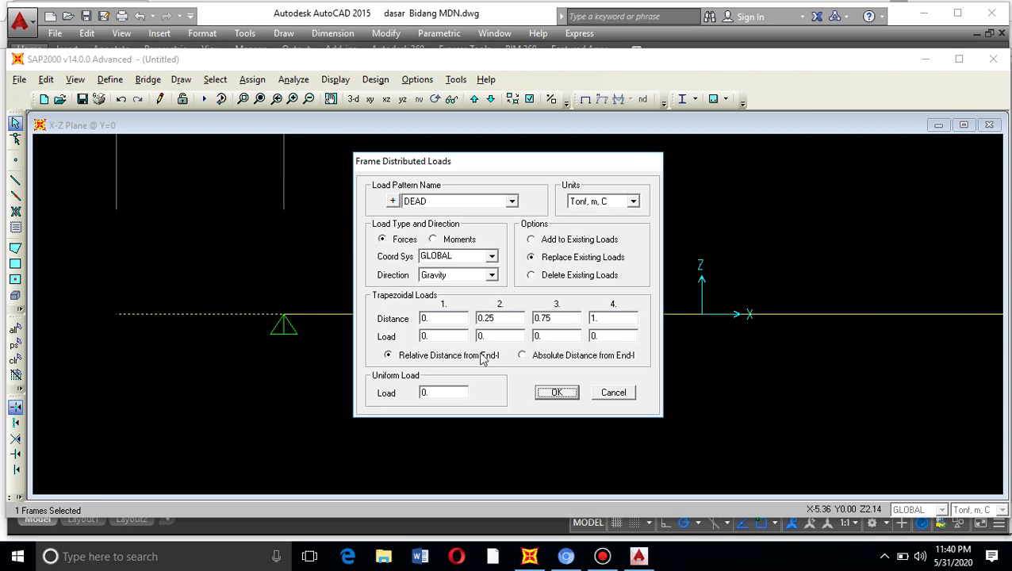
left_click(445, 339)
left_click(639, 556)
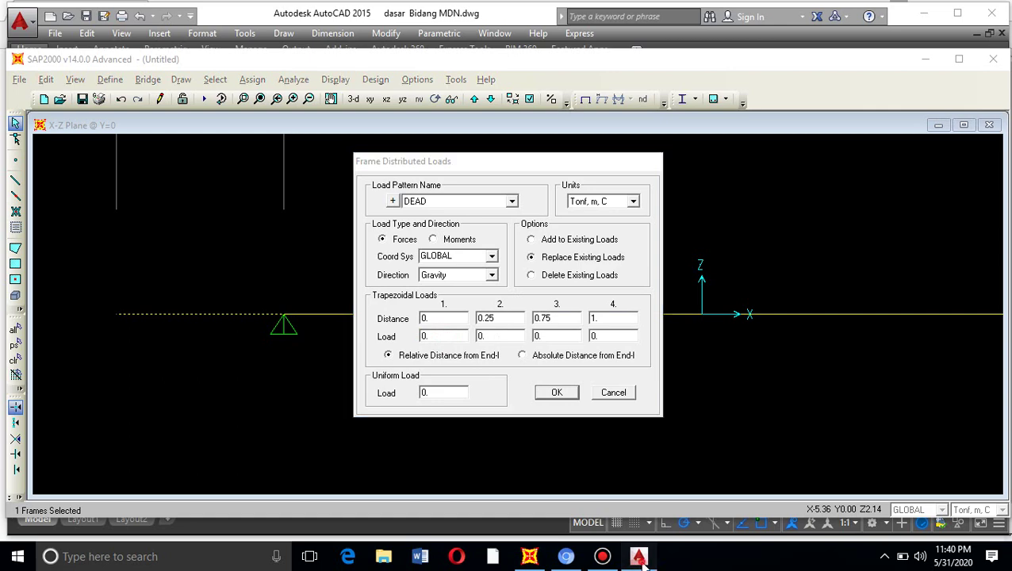
left_click(530, 556)
left_click(445, 336)
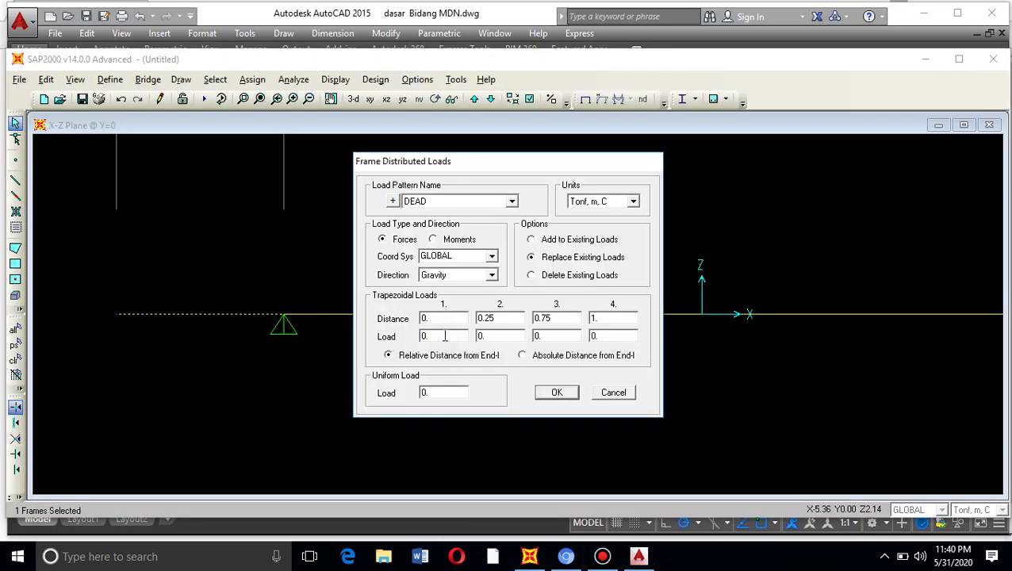
left_click_drag(445, 336, 423, 336)
left_click_drag(503, 318, 476, 319)
type("1")
left_click(553, 391)
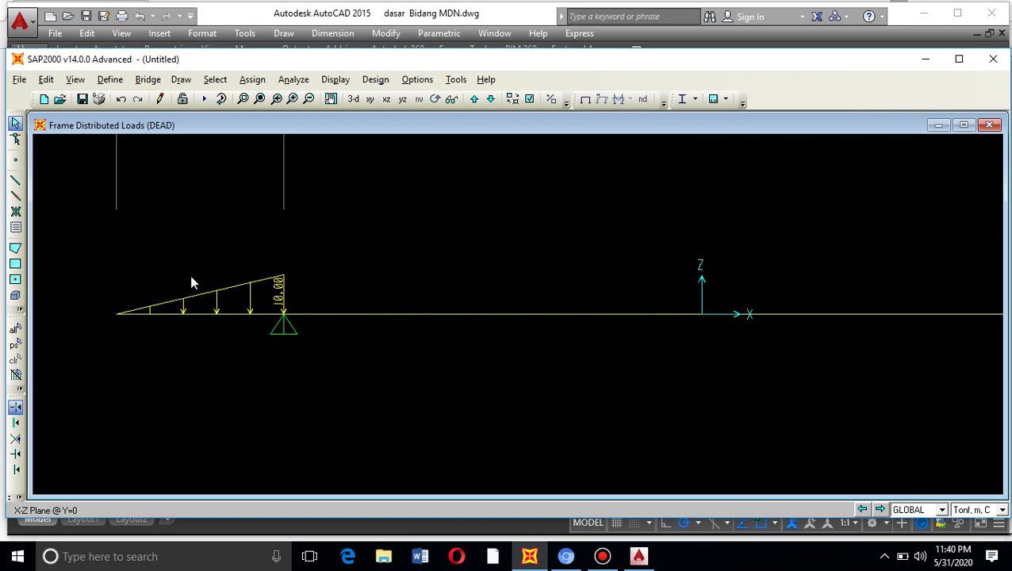
Check the main span's loads and distances in the AutoCAD drawing and return to SAP2000
left_click(421, 316)
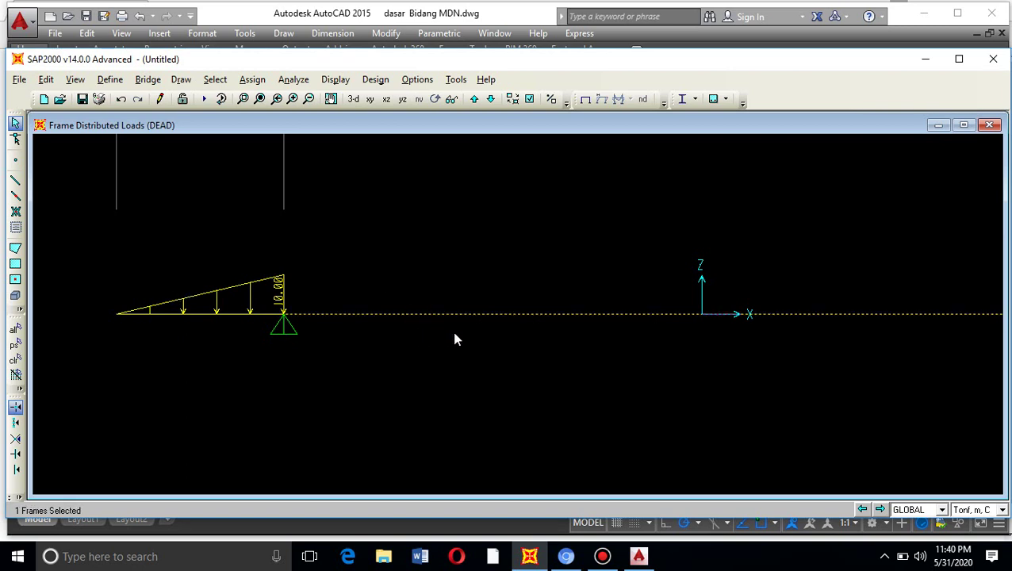
mouse_move(639, 556)
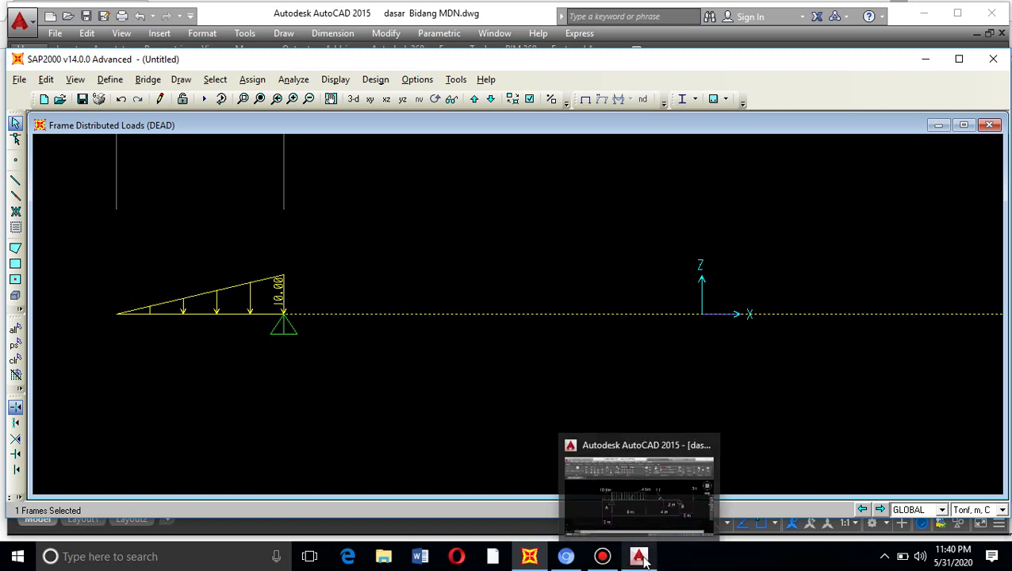
left_click(643, 515)
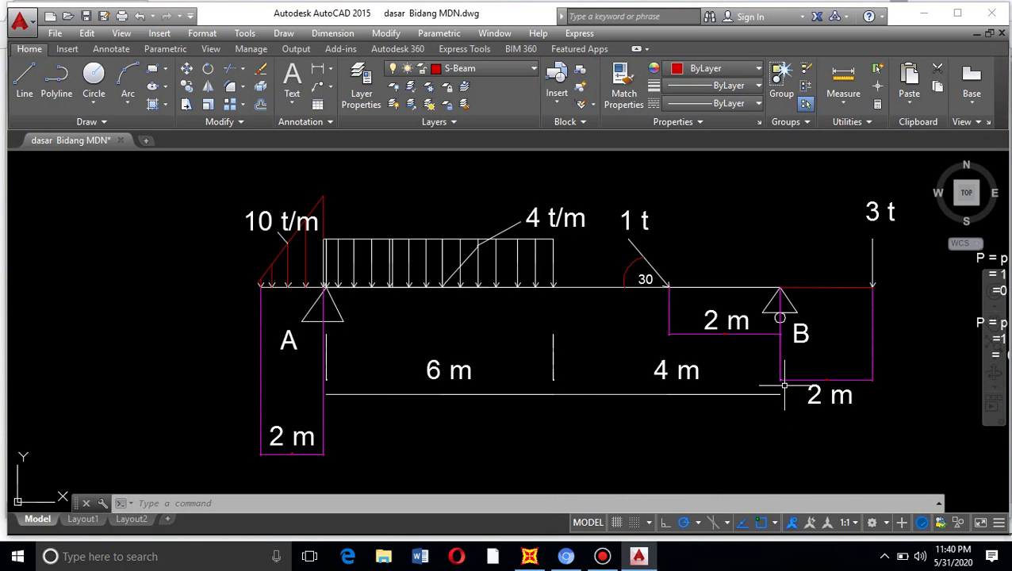
left_click(529, 556)
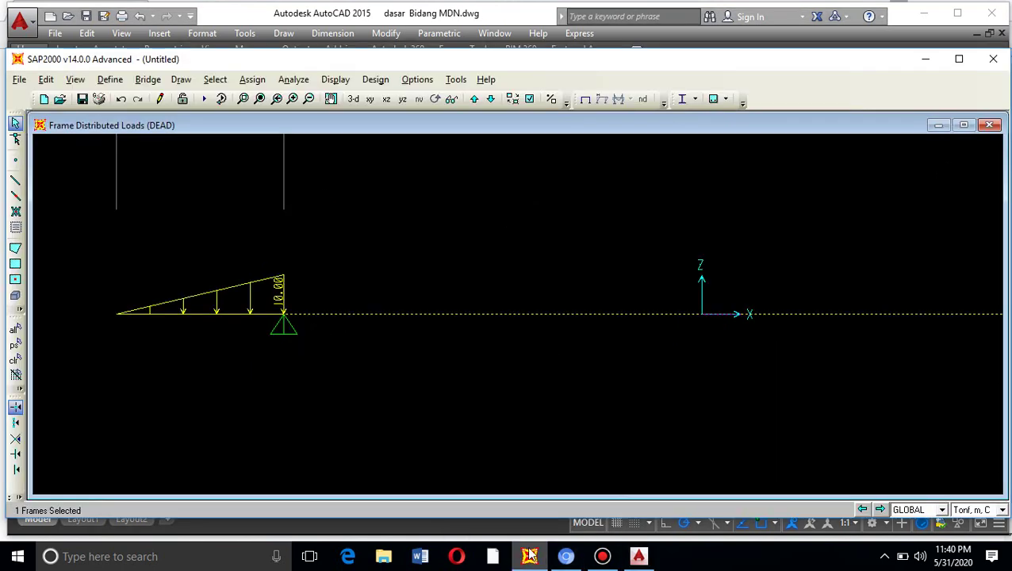
left_click(554, 315)
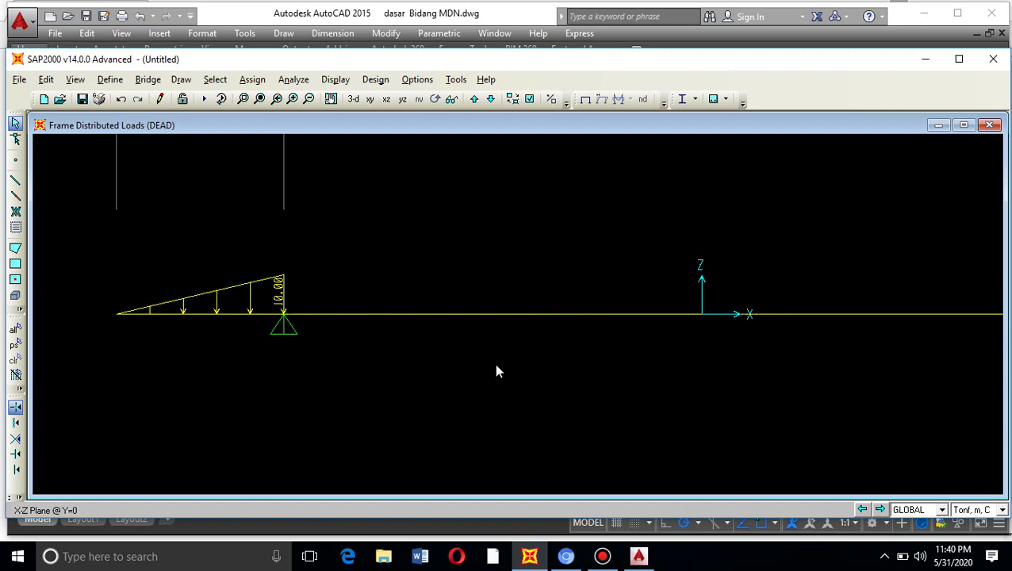
Try to add an X grid line with ordinate 2 to the GLOBAL grid system
double_click(445, 316)
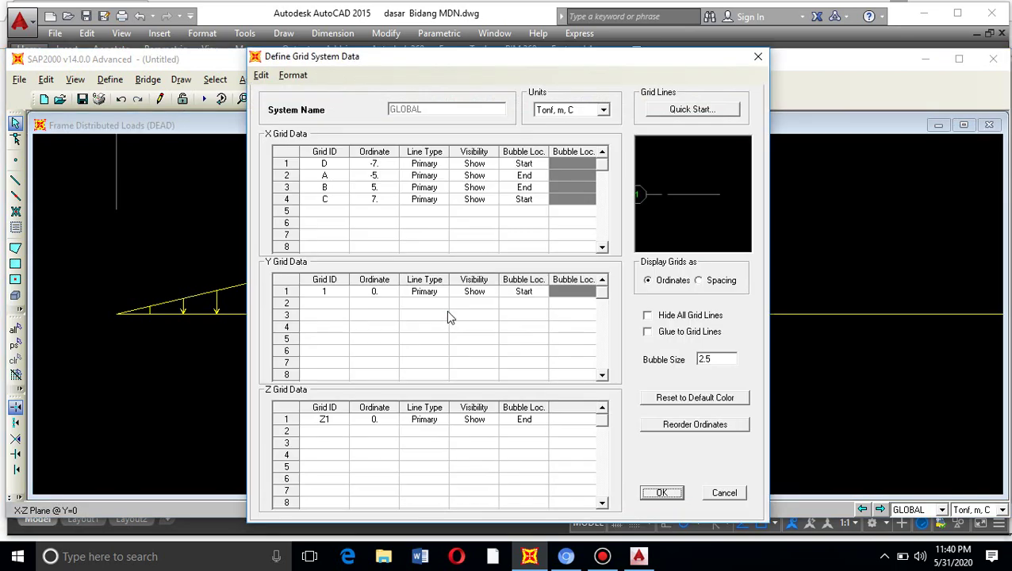
left_click(674, 54)
left_click_drag(673, 57, 246, 97)
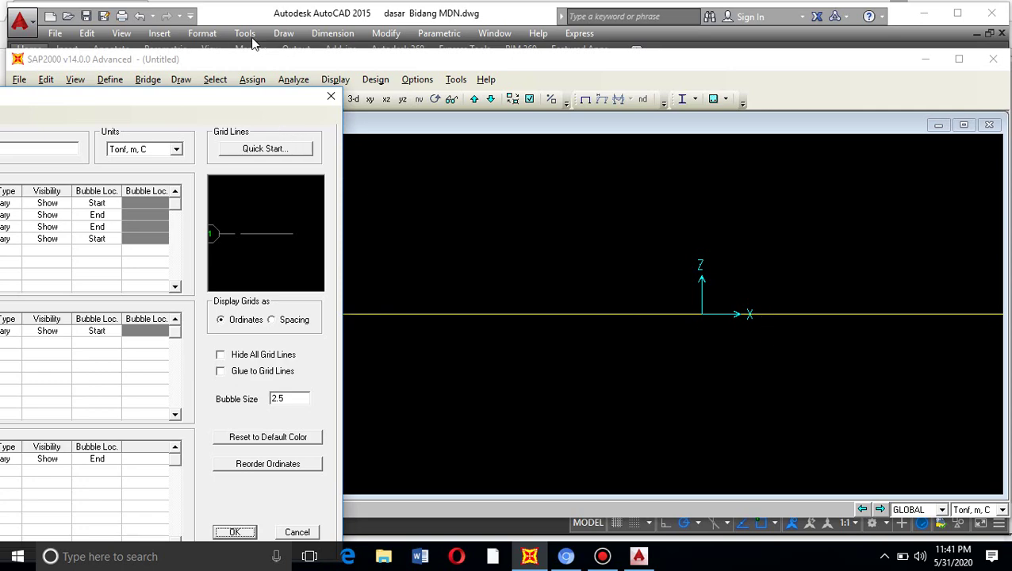
left_click_drag(257, 103, 601, 144)
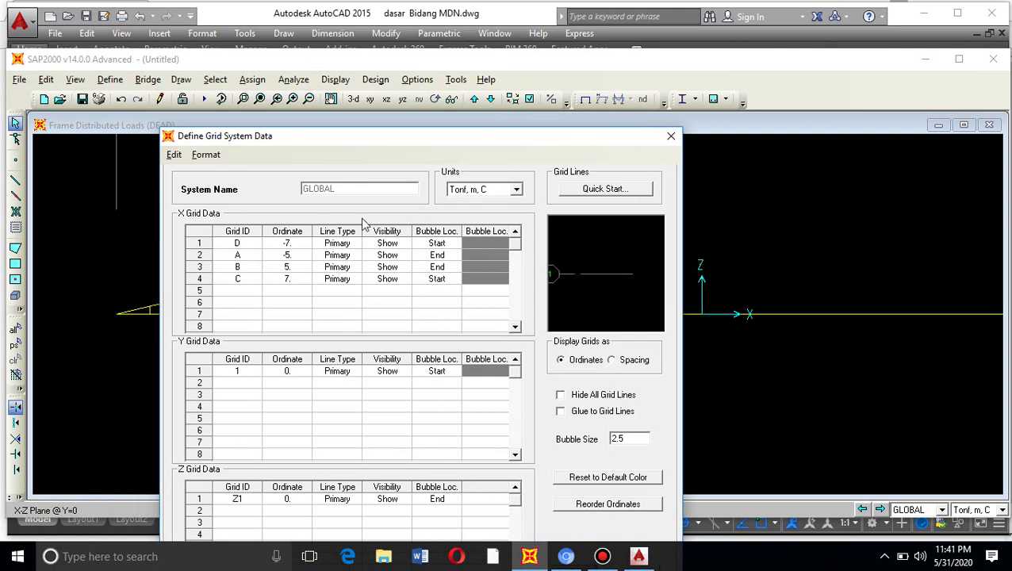
left_click(288, 292)
type("2")
left_click_drag(576, 143, 585, 34)
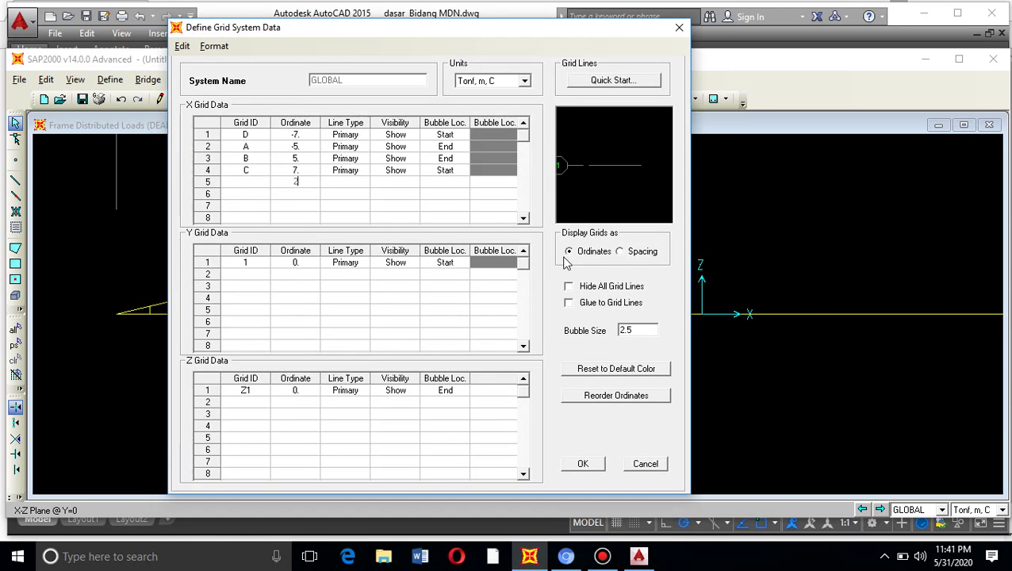
left_click(585, 468)
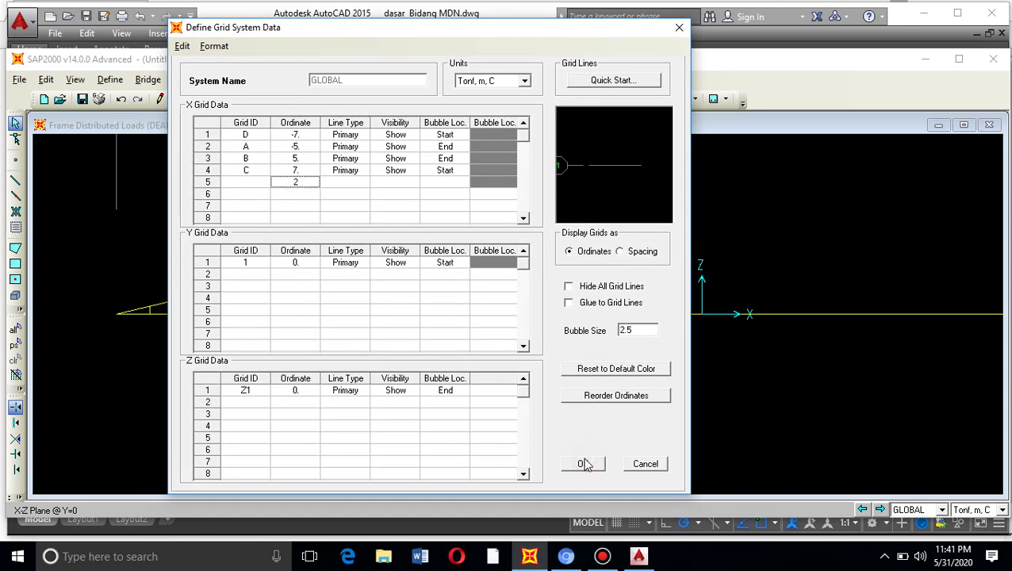
left_click(584, 467)
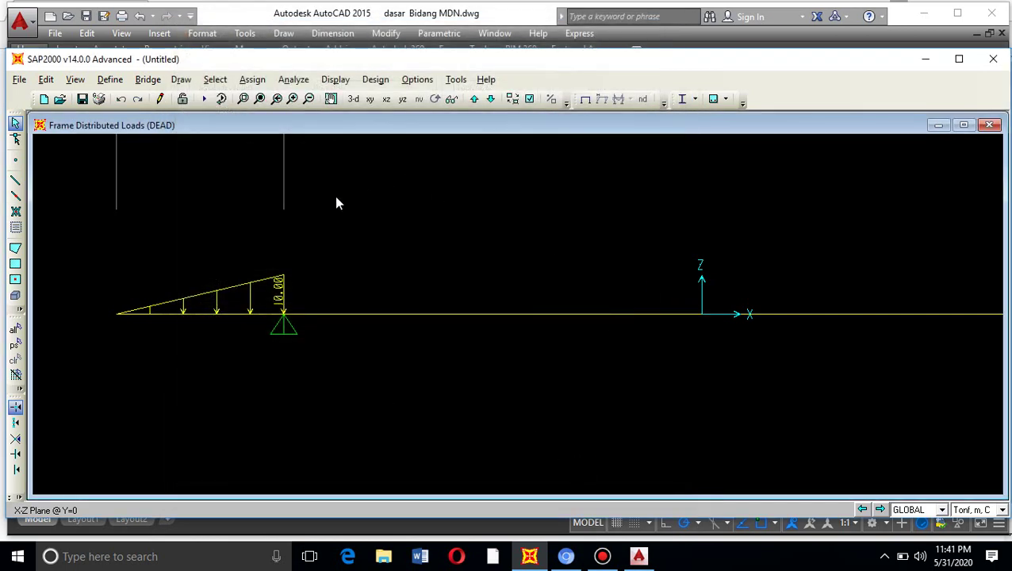
Replicate the left support joint linearly once, 6 m along the X direction
left_click(458, 314)
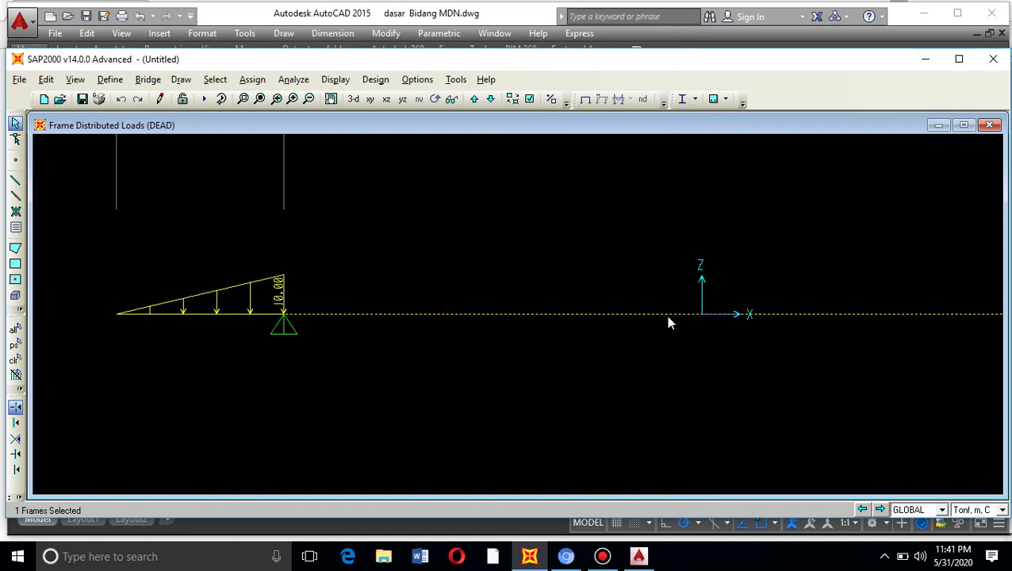
left_click(542, 314)
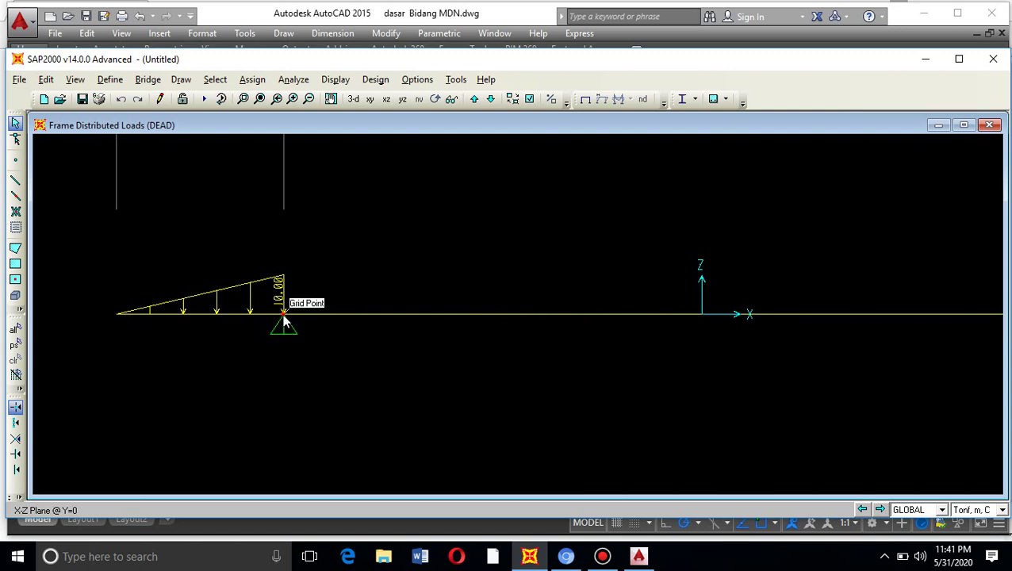
left_click_drag(264, 306, 304, 355)
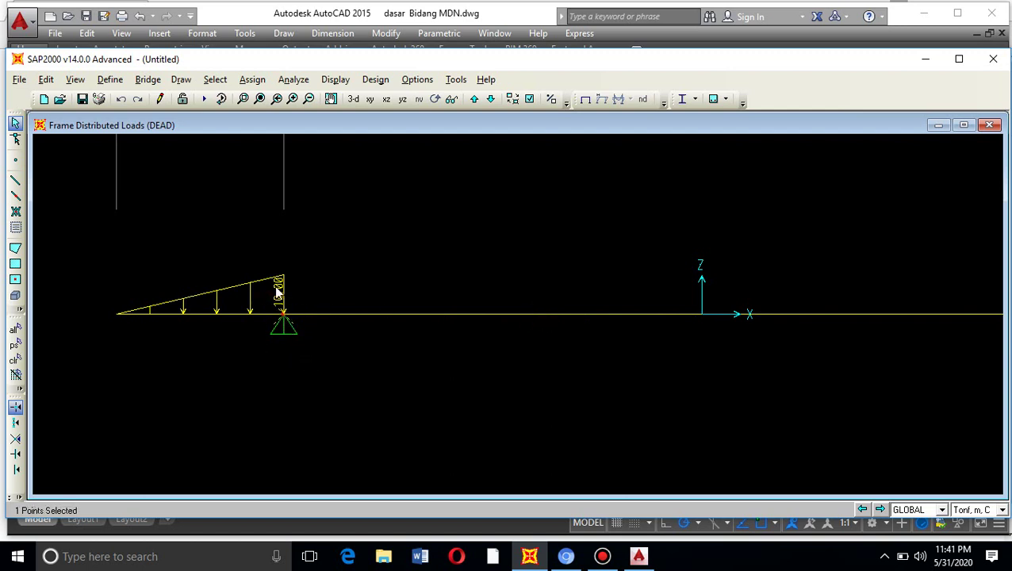
left_click(41, 81)
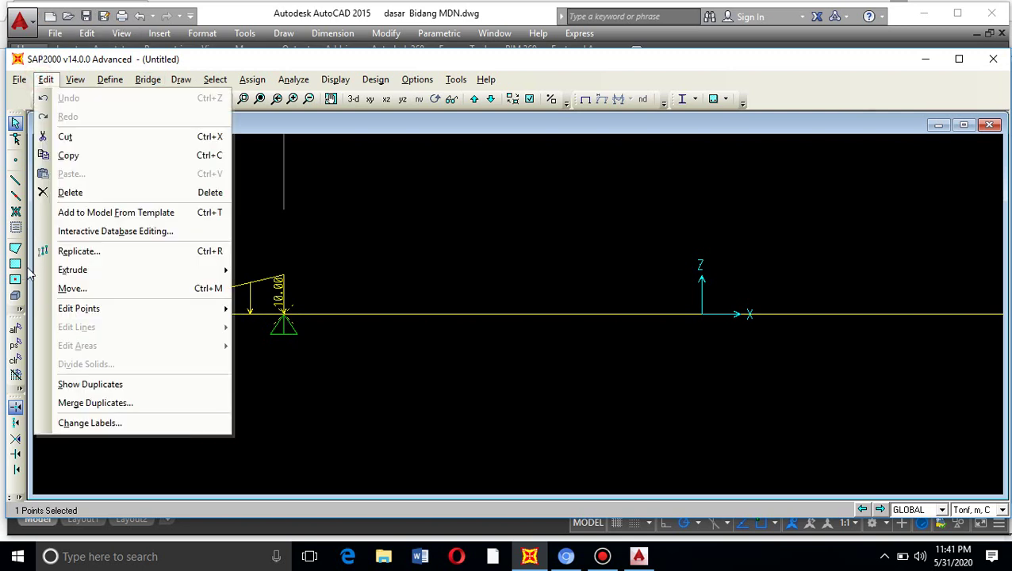
left_click(94, 251)
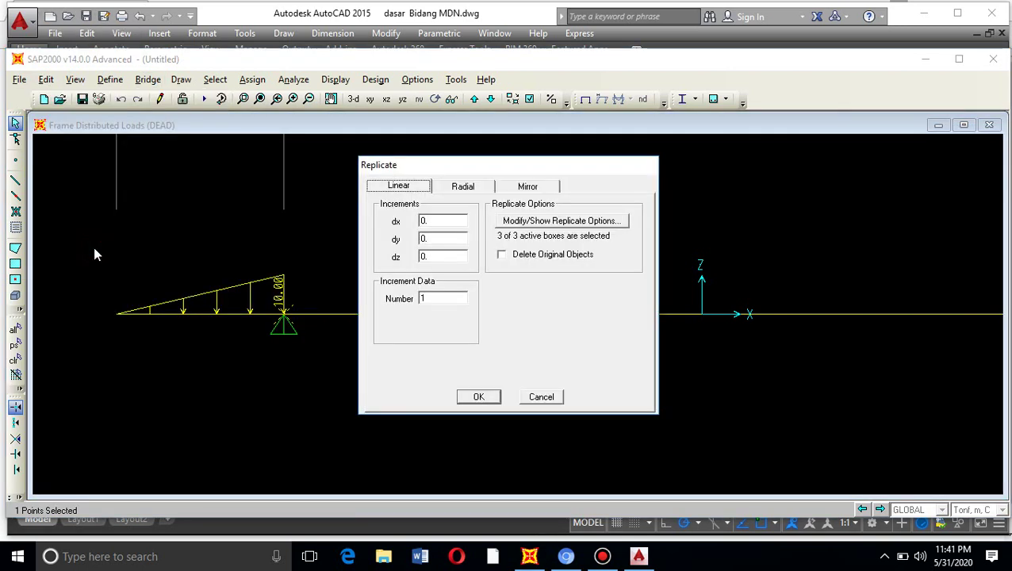
double_click(448, 221)
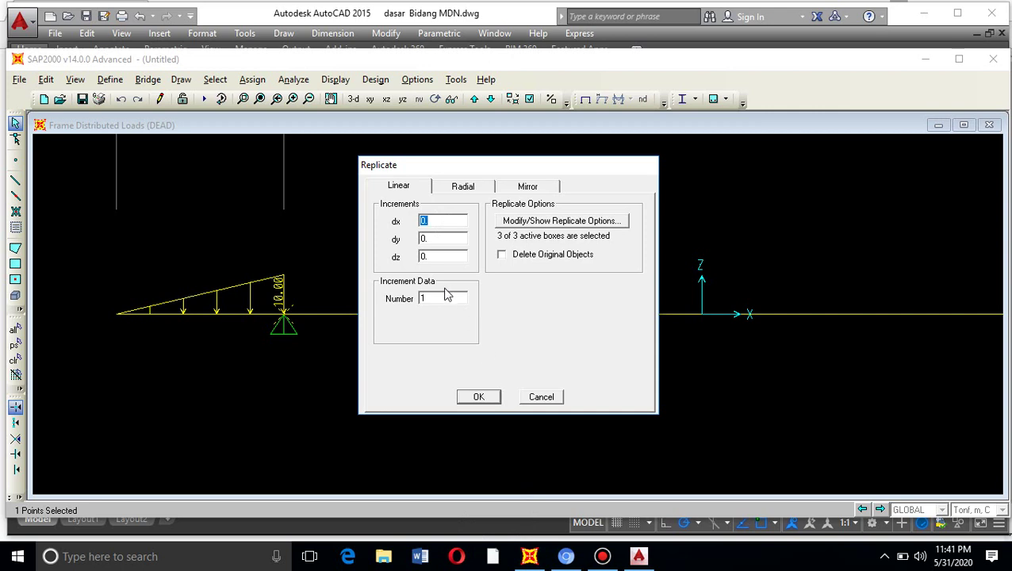
left_click(478, 397)
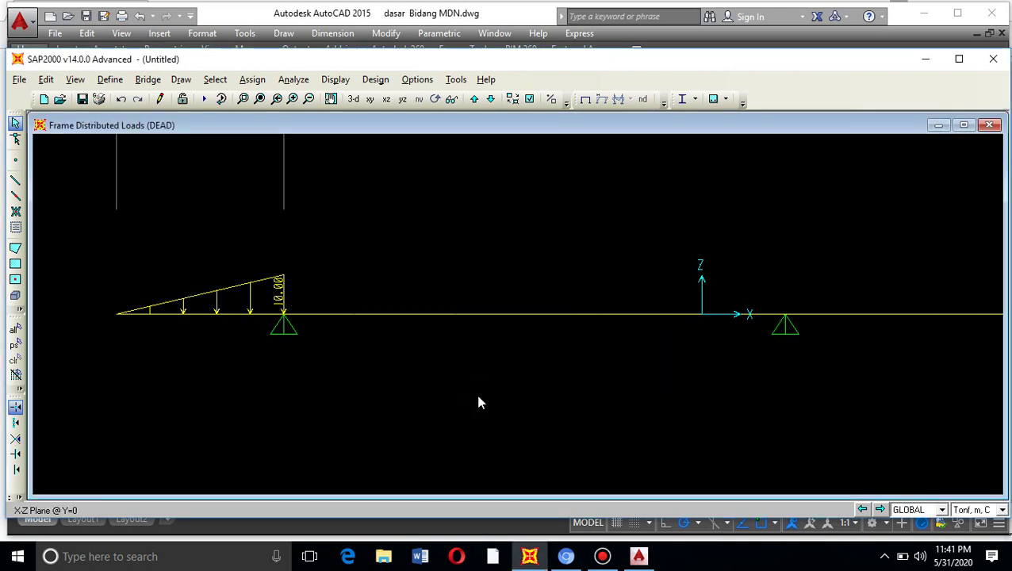
Delete the 10 m frame member spanning between the two original supports
left_click(773, 321)
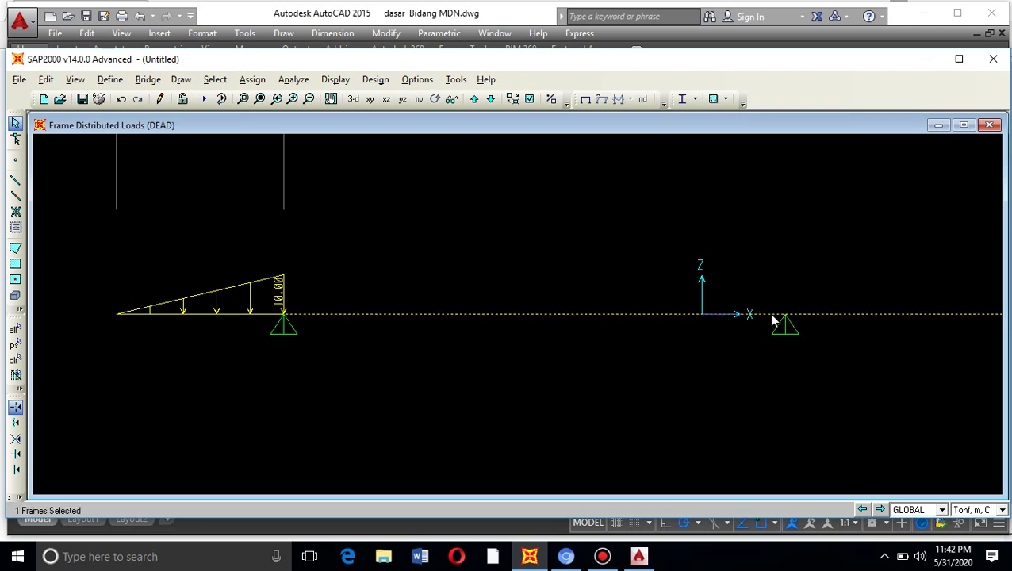
left_click(773, 321)
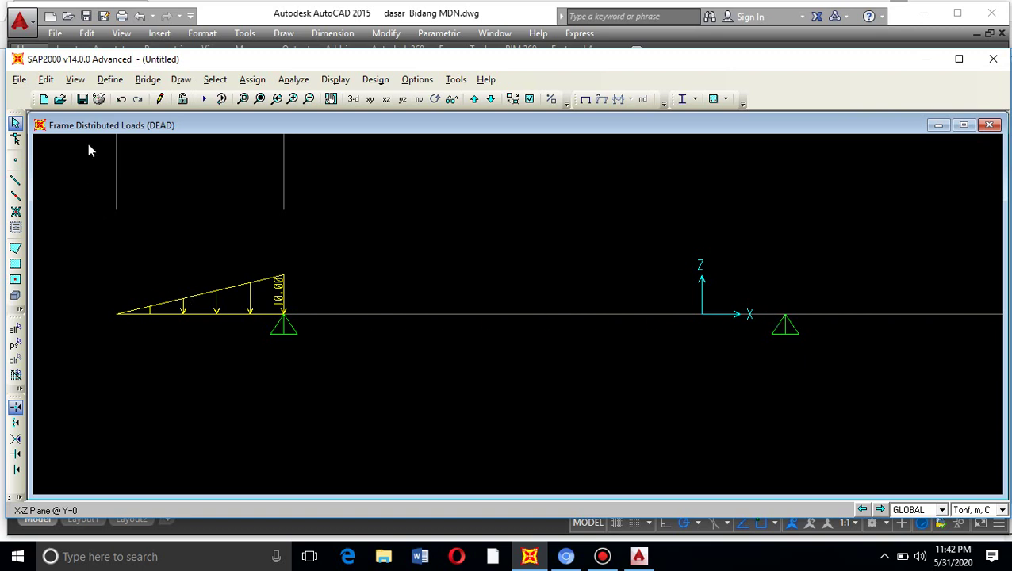
Draw a 6 m straight FSEC1 frame member from the left support to the replicated support joint
left_click(15, 180)
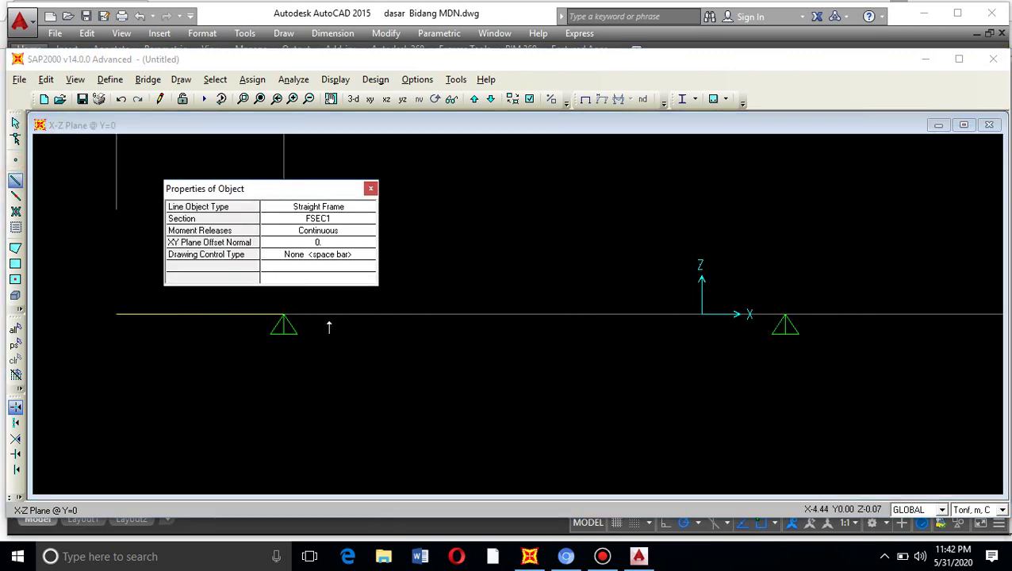
left_click(284, 315)
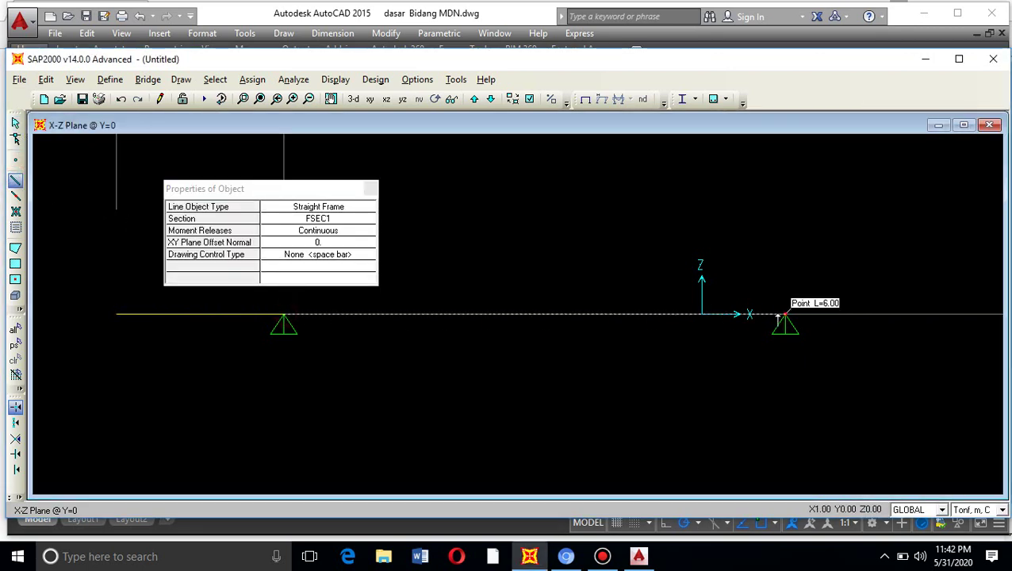
left_click(785, 315)
key("Escape")
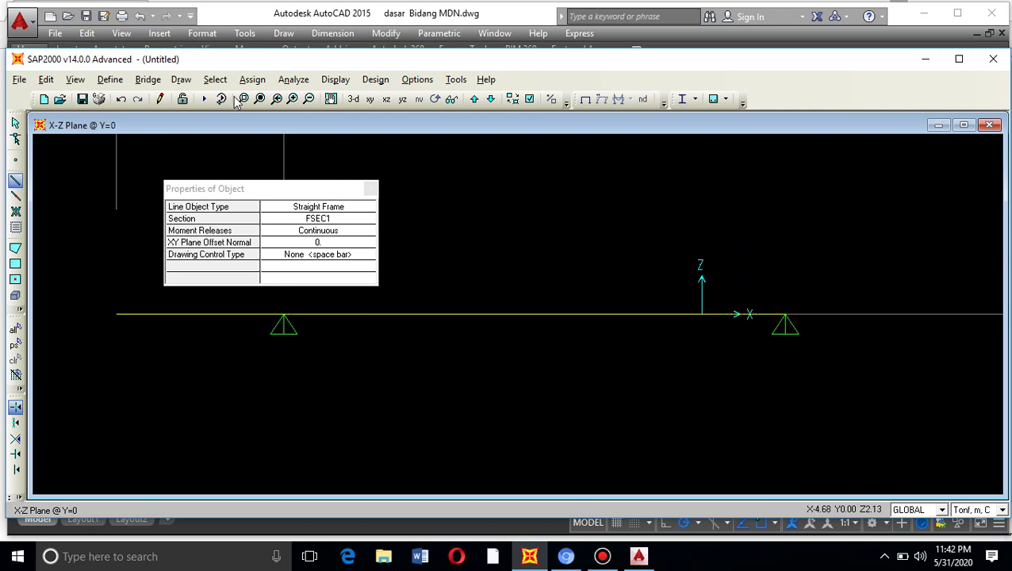
Draw a straight FSEC1 frame member from the replicated support joint to the roller support and finish drawing
left_click(331, 98)
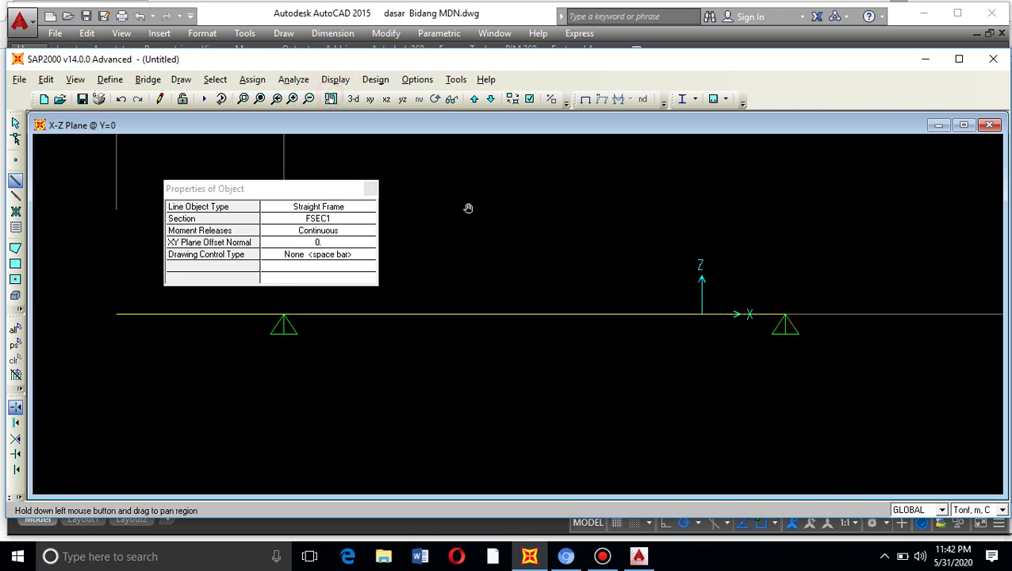
left_click_drag(691, 329, 375, 354)
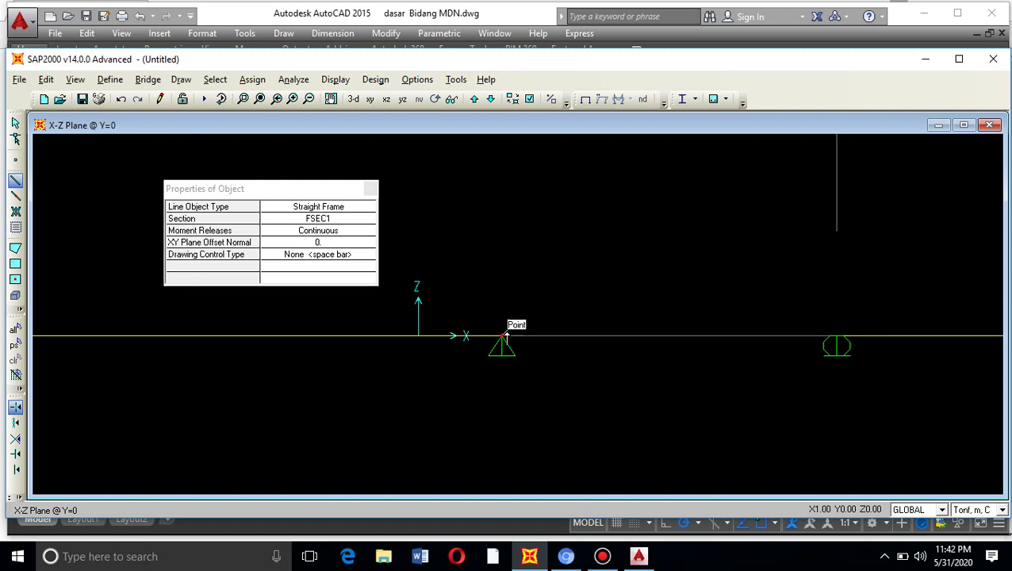
left_click(502, 336)
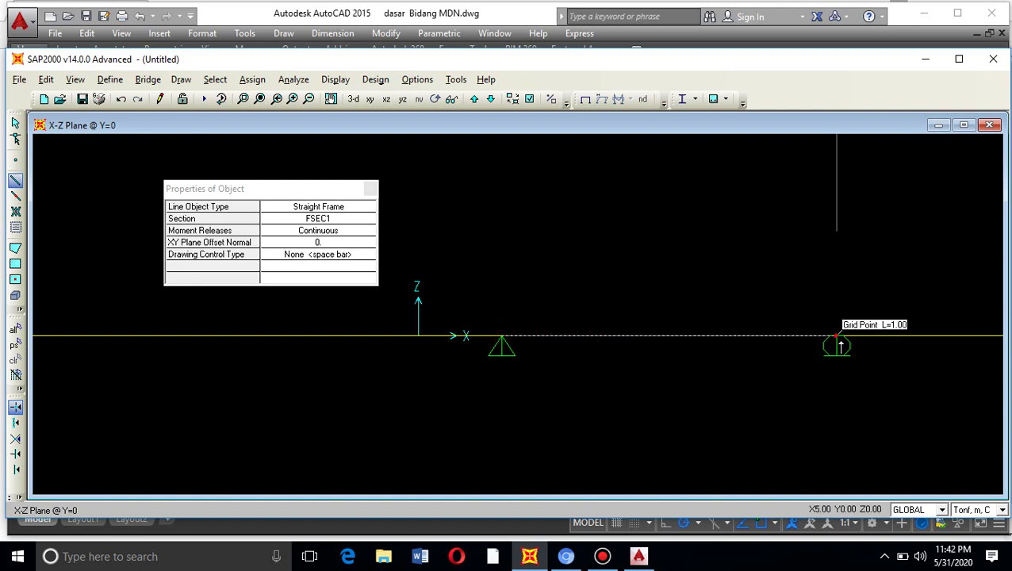
left_click(840, 336)
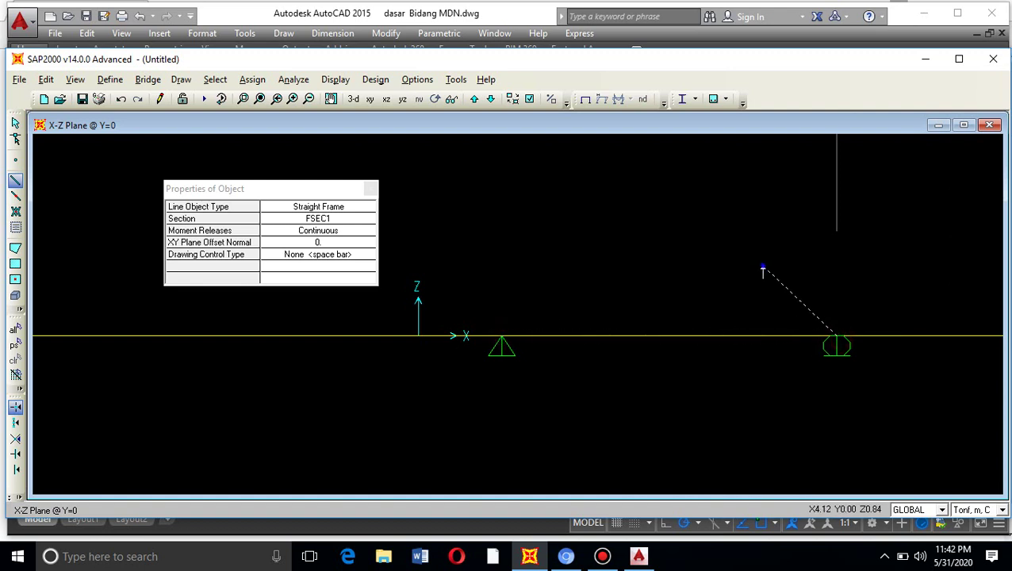
left_click(260, 99)
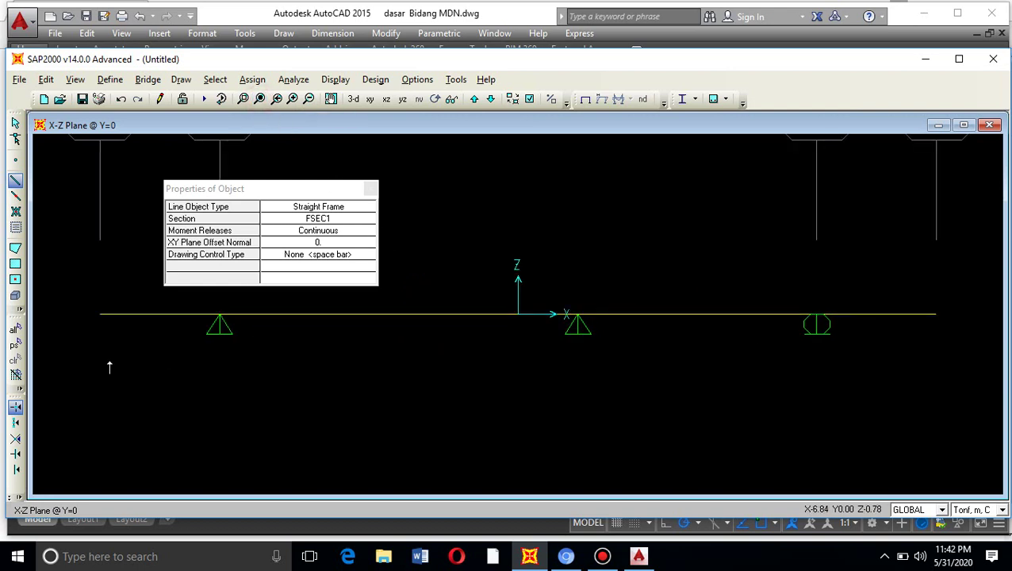
left_click(16, 122)
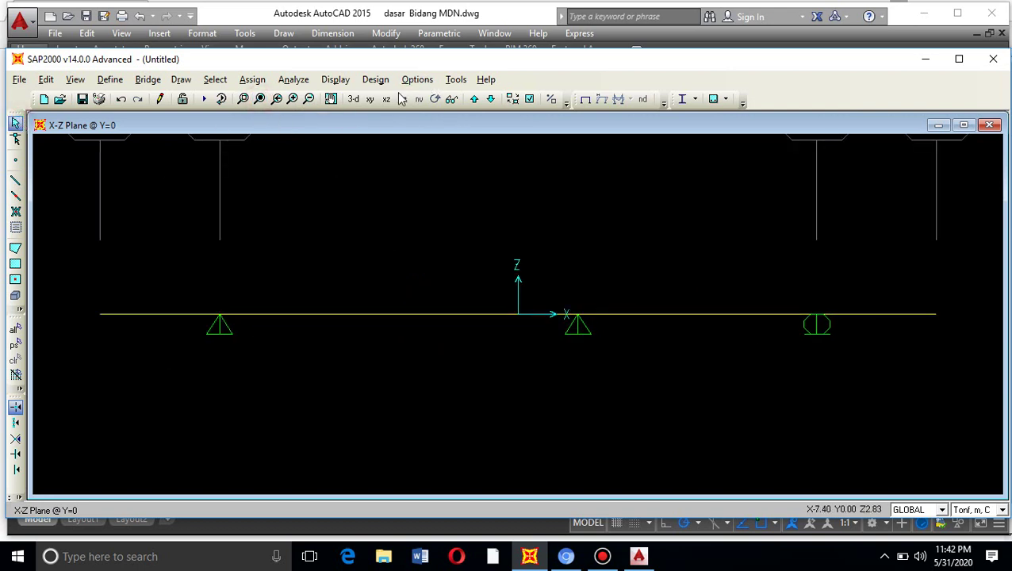
Display the DEAD pattern's frame span loads with joint loads and loading values shown
left_click(333, 80)
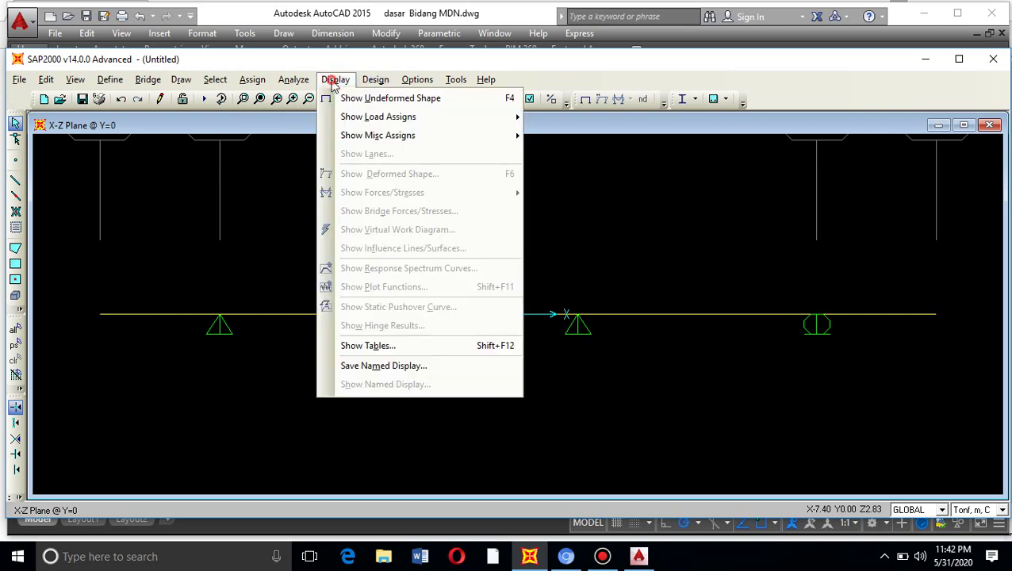
mouse_move(355, 117)
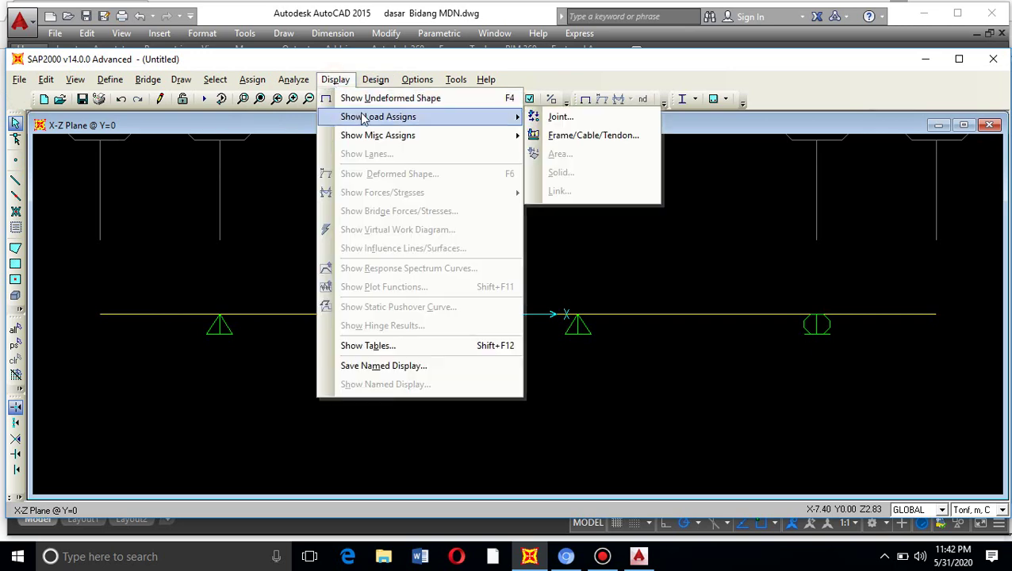
left_click(588, 136)
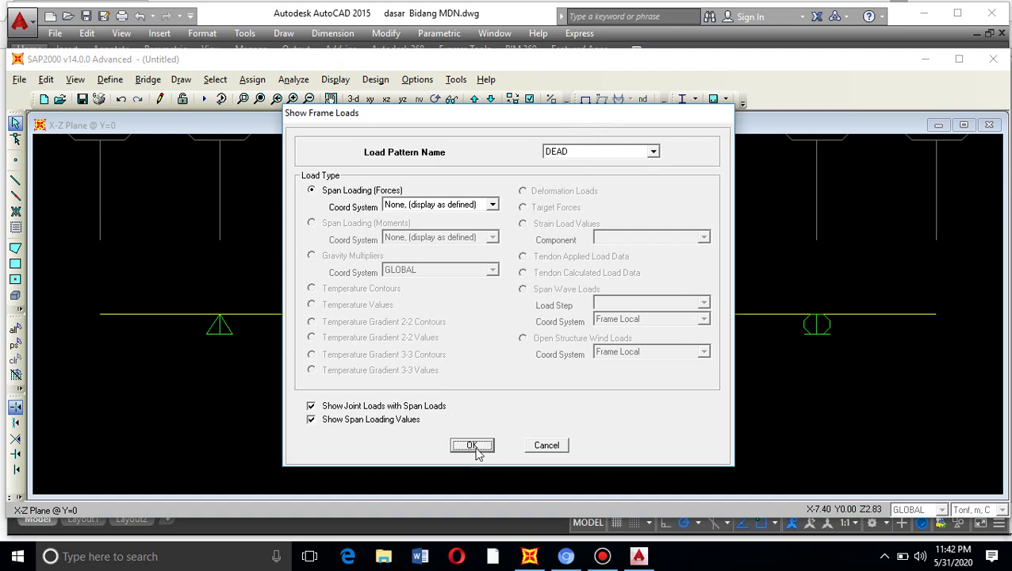
left_click(474, 443)
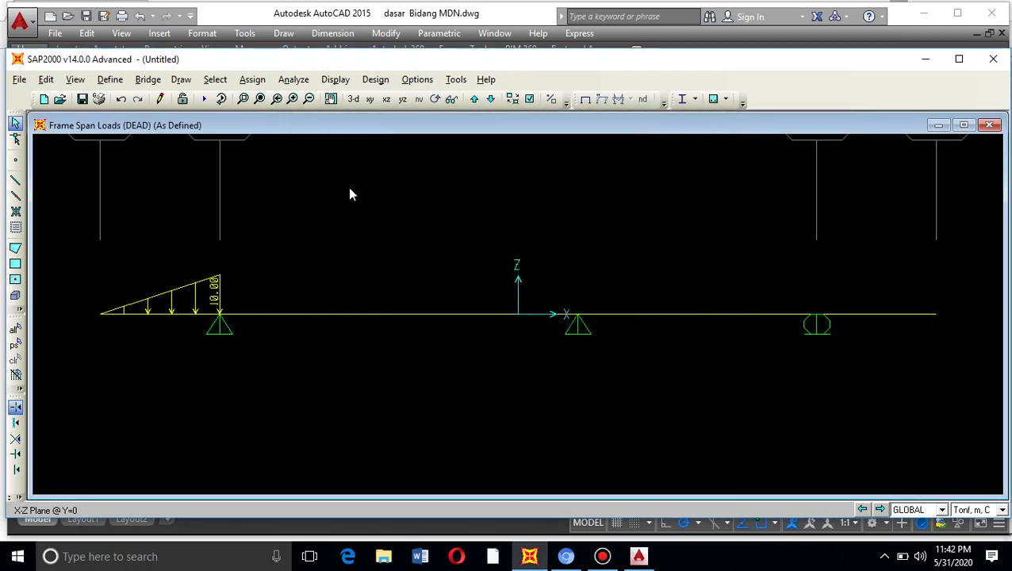
Assign a uniform gravity load of 4 Tonf/m to the 6 m member under DEAD, setting its first trapezoidal load to 0
left_click(425, 315)
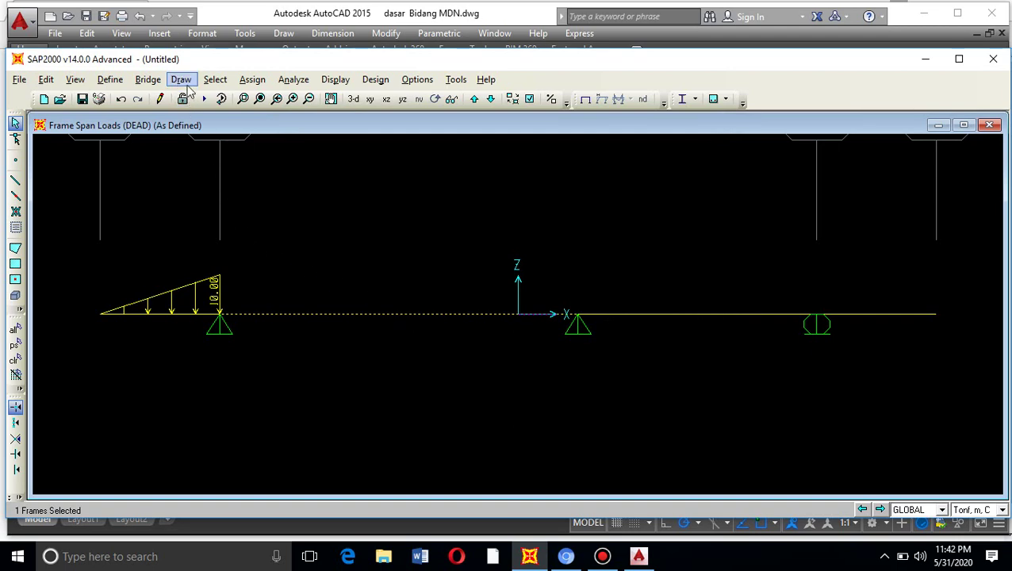
left_click(252, 79)
left_click(283, 248)
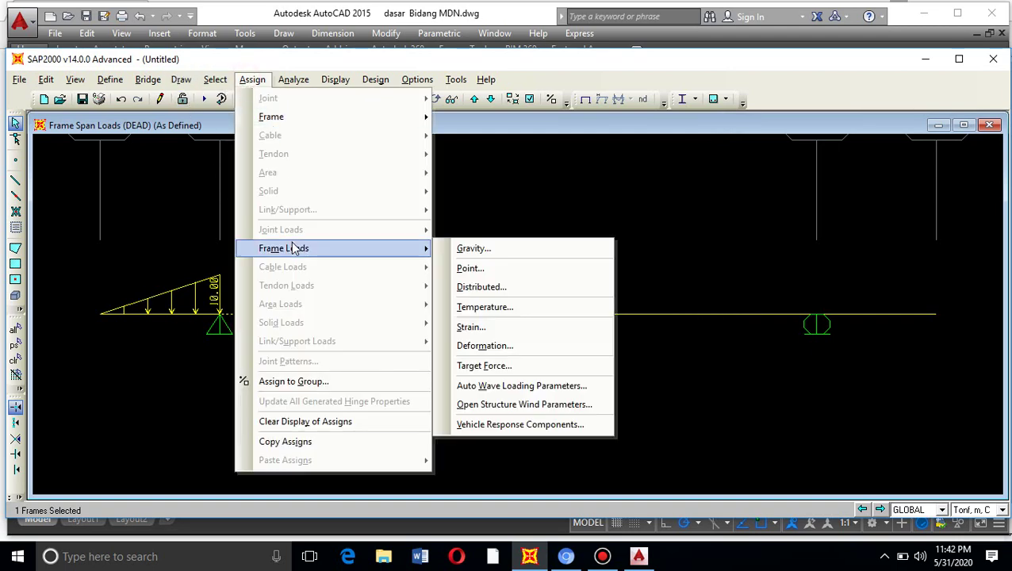
left_click(508, 287)
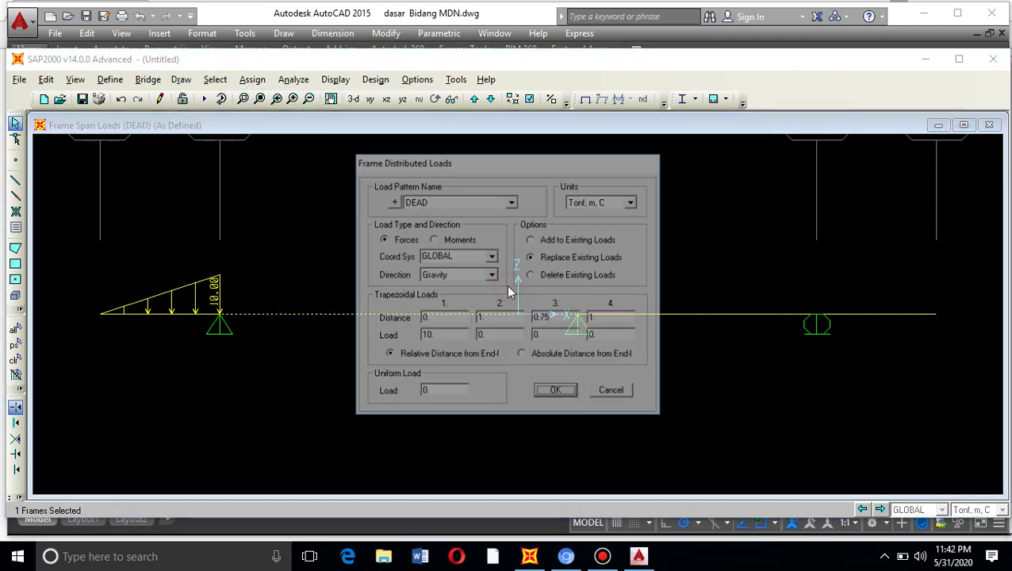
left_click(640, 556)
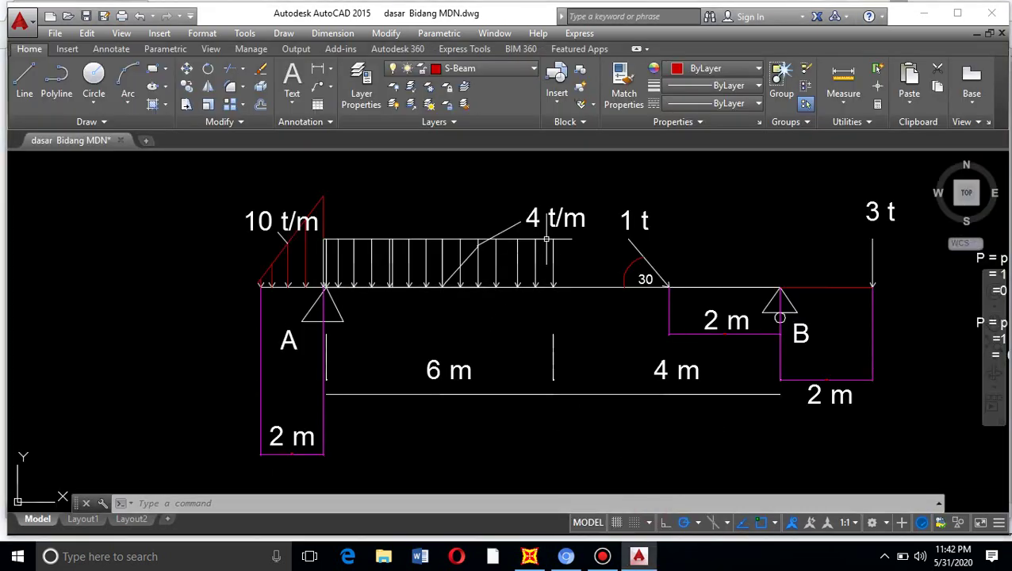
left_click(530, 555)
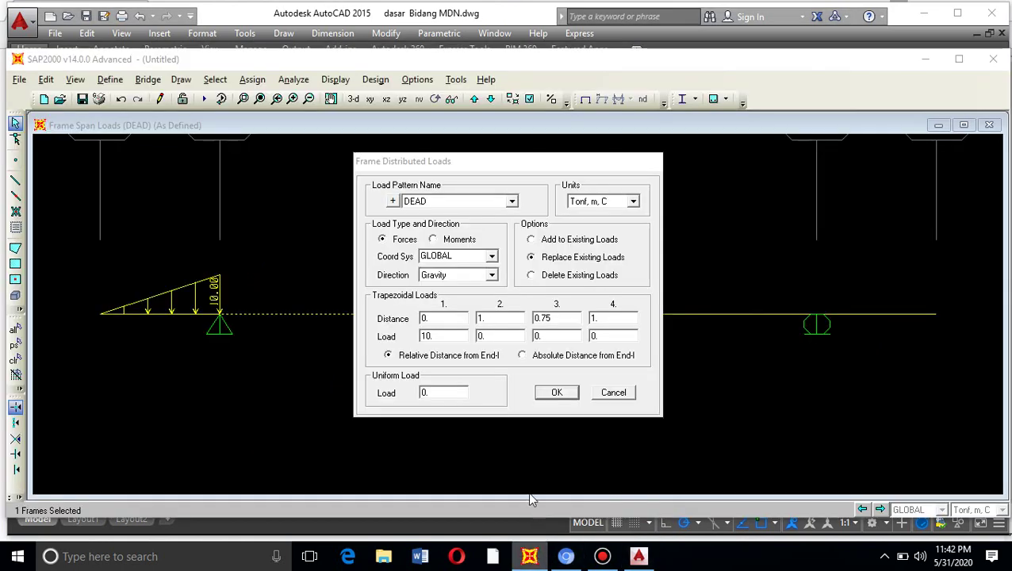
double_click(445, 336)
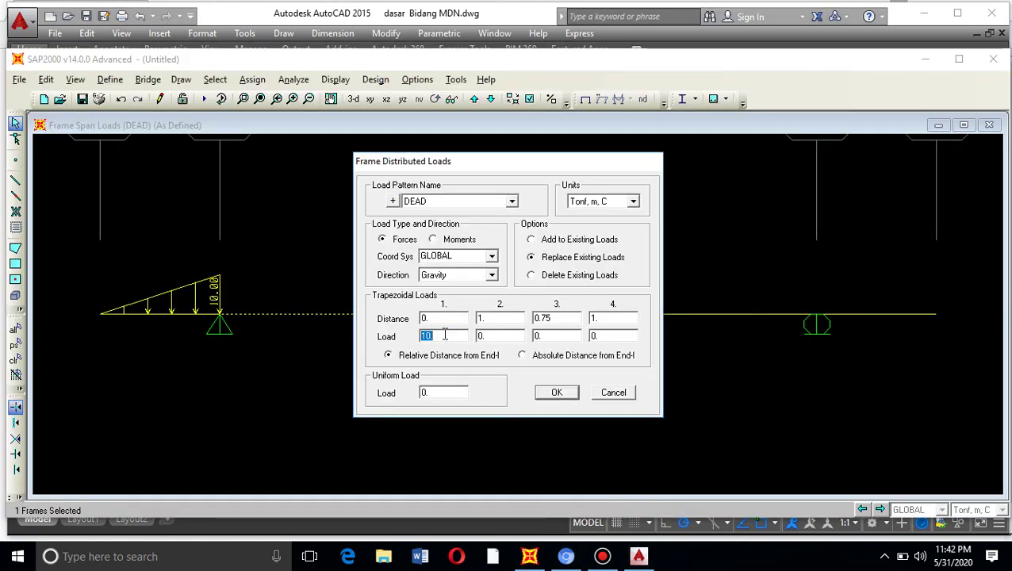
type("0")
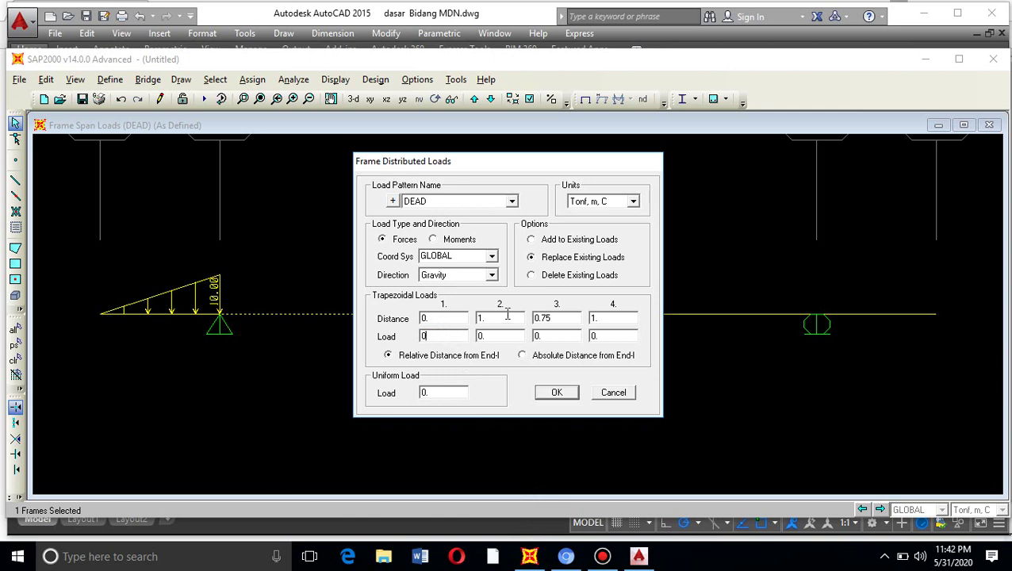
double_click(515, 319)
double_click(458, 393)
type("4")
left_click(557, 392)
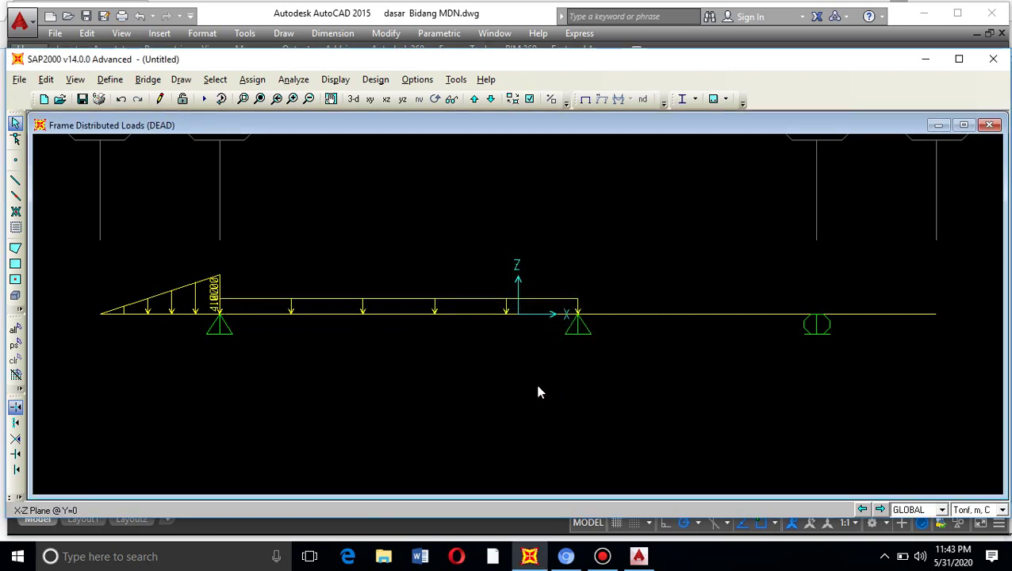
Check the inclined 1 t load's position relative to support B in the AutoCAD drawing, return to SAP2000 and clear the member selection
left_click(708, 316)
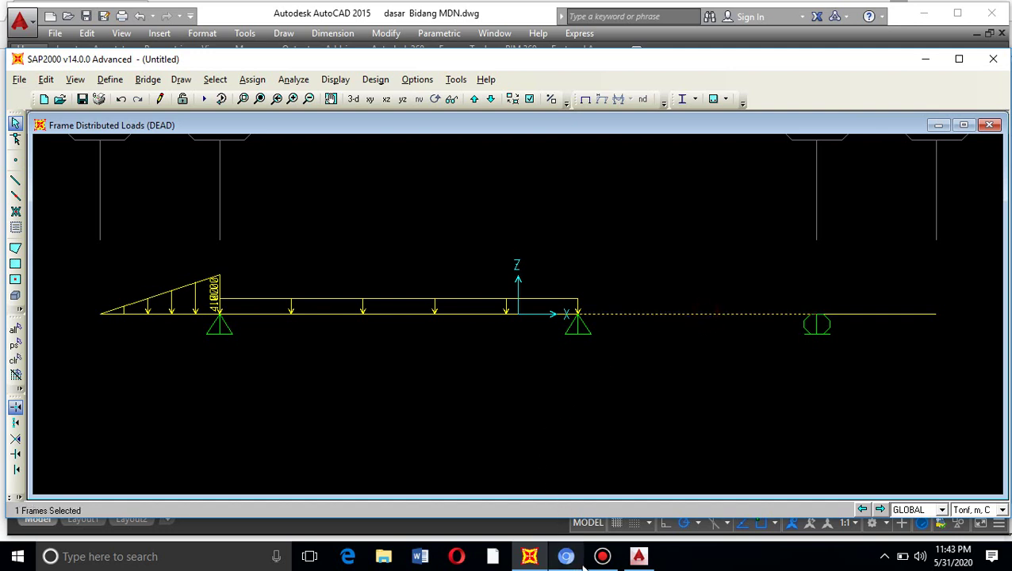
mouse_move(640, 556)
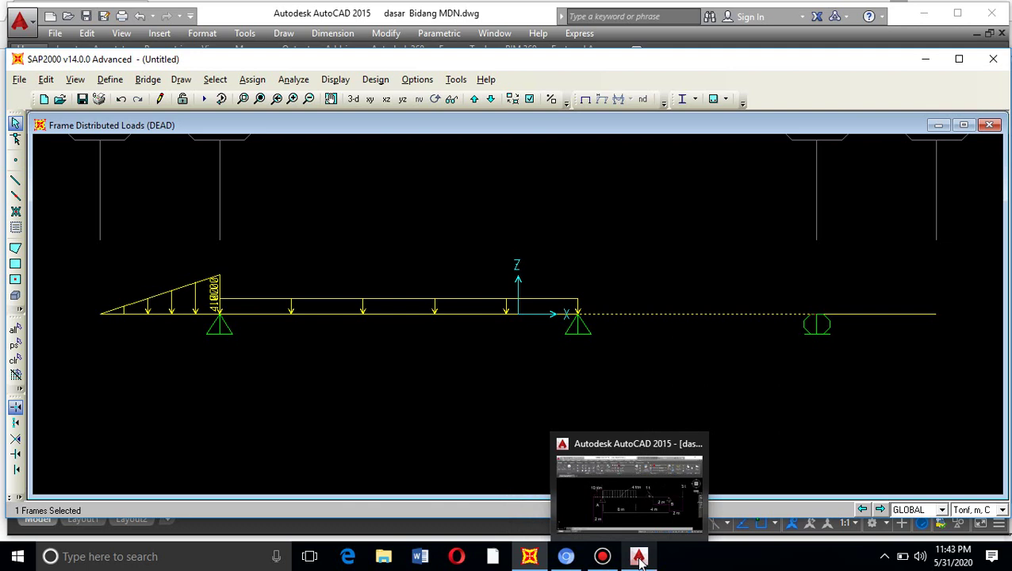
left_click(639, 515)
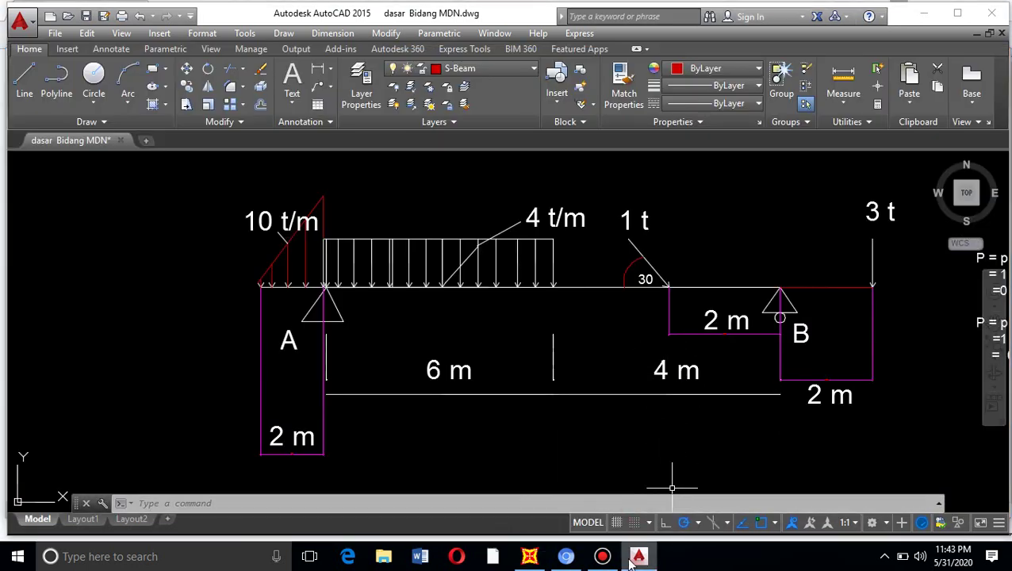
mouse_move(530, 559)
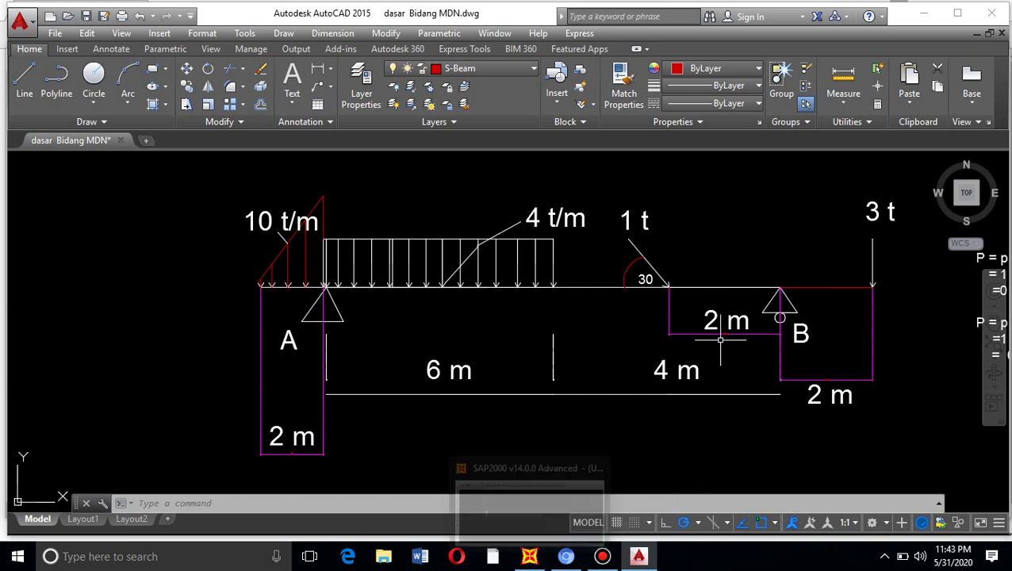
left_click(530, 558)
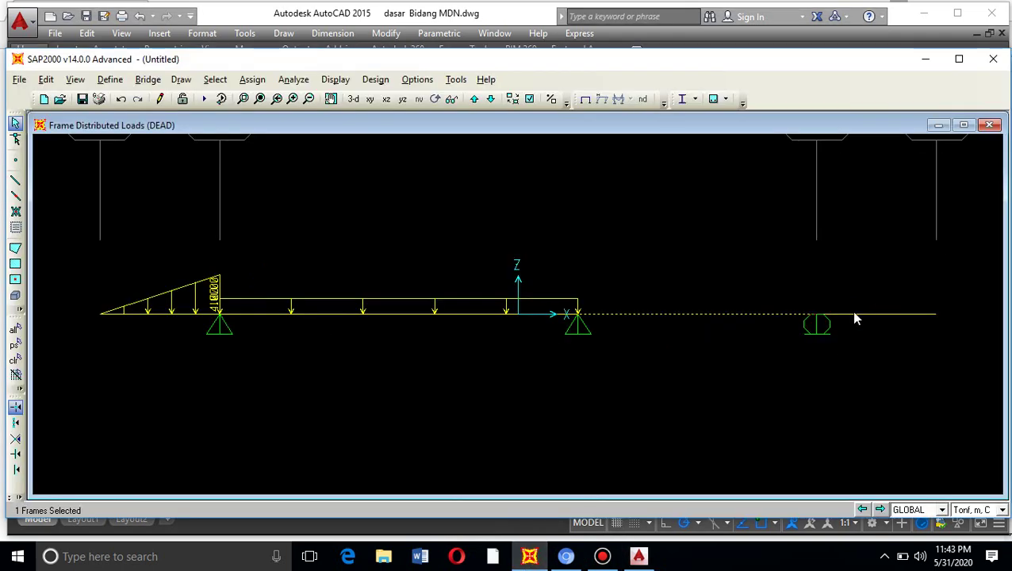
key("Escape")
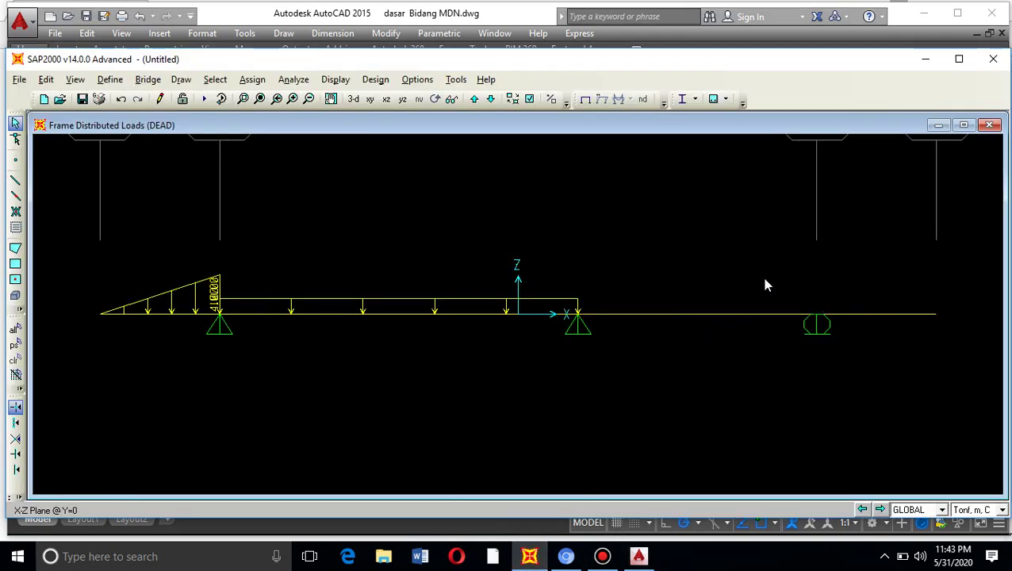
Replicate the roller support joint linearly once, with a dx increment of -2 m
left_click_drag(765, 276, 854, 365)
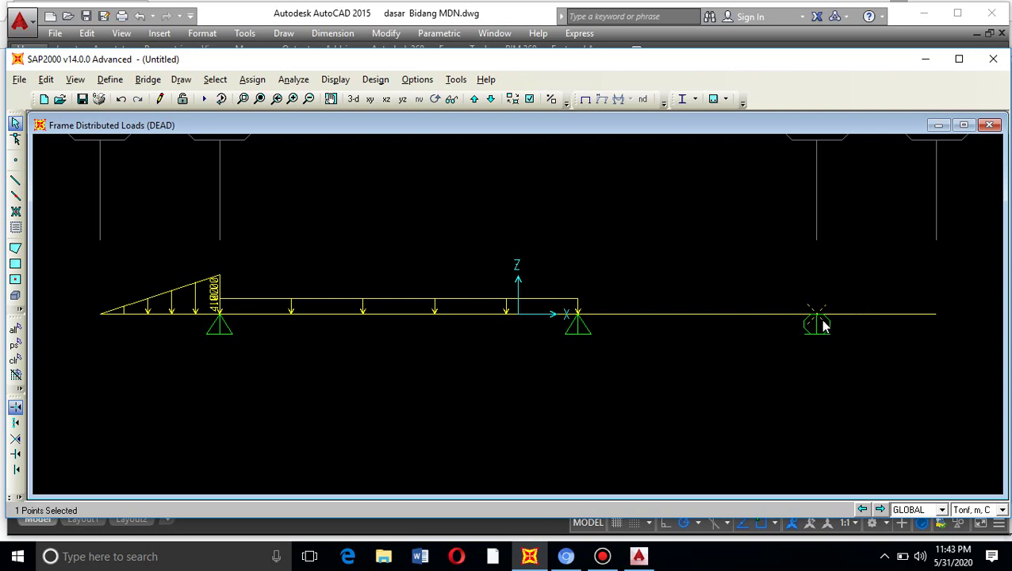
left_click(46, 80)
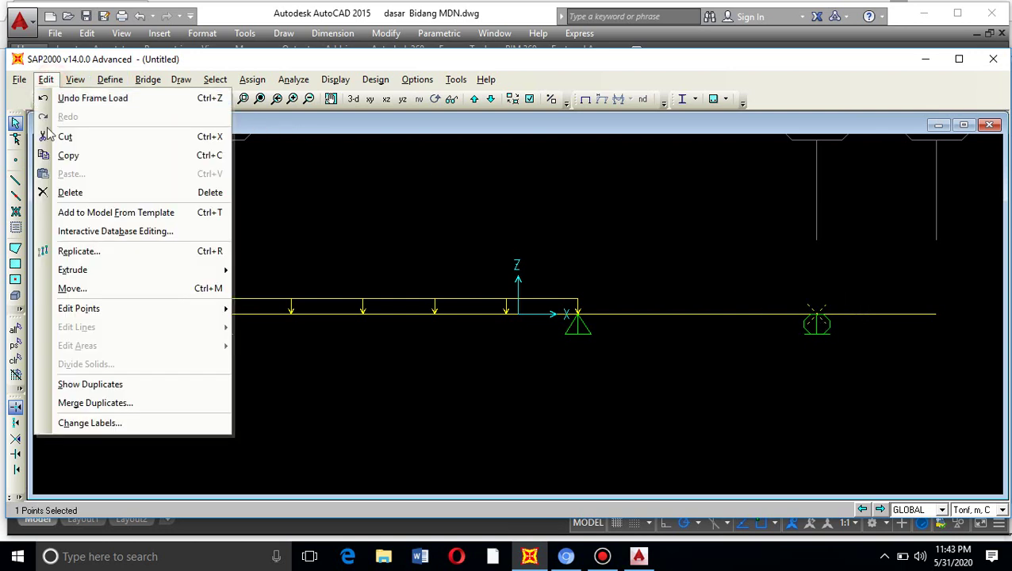
left_click(96, 252)
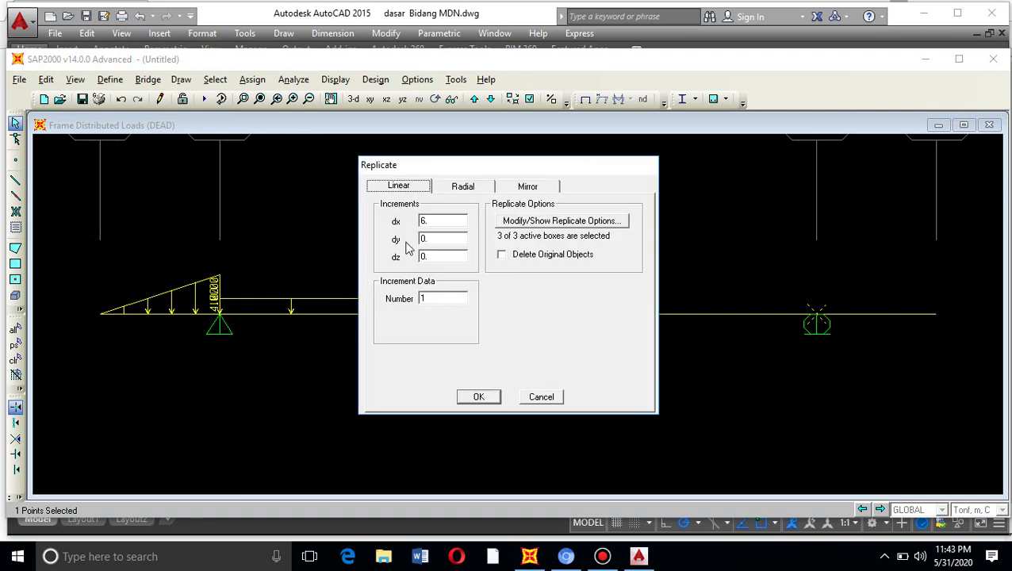
double_click(442, 219)
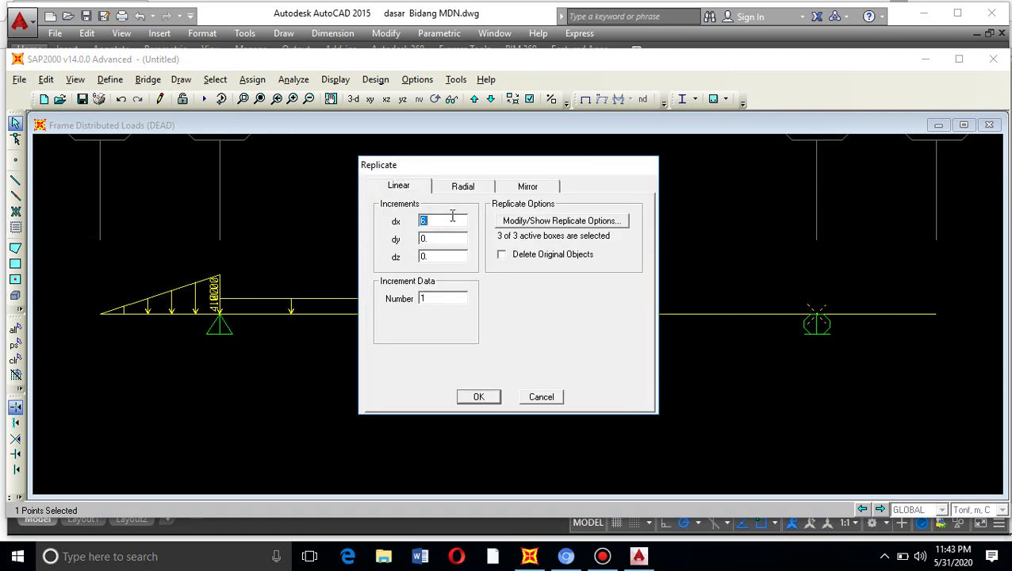
key("BackSpace")
type("-2")
left_click(479, 398)
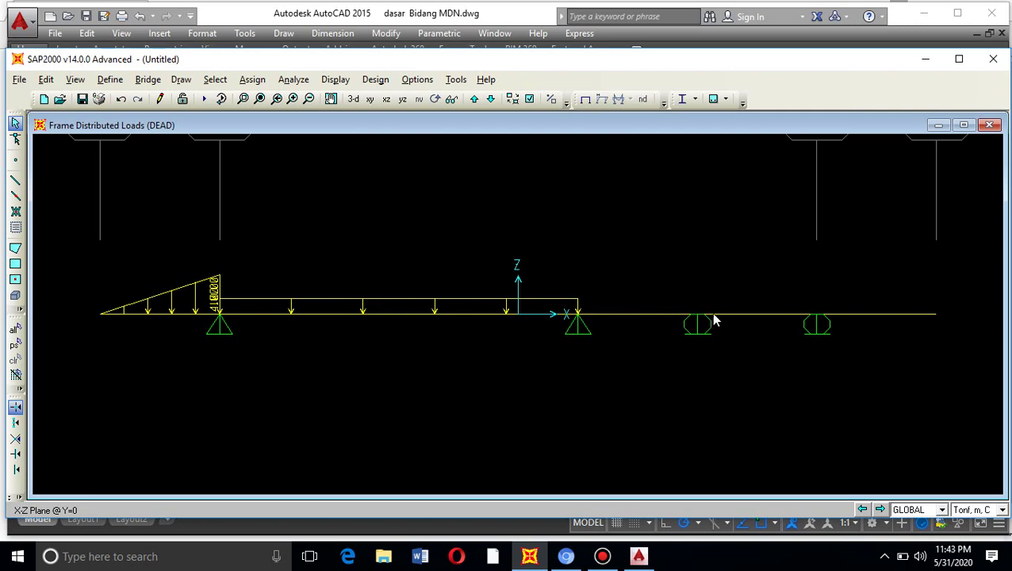
Remove all restraints from the joint replicated 2 m before the roller support
left_click(698, 314)
left_click(252, 79)
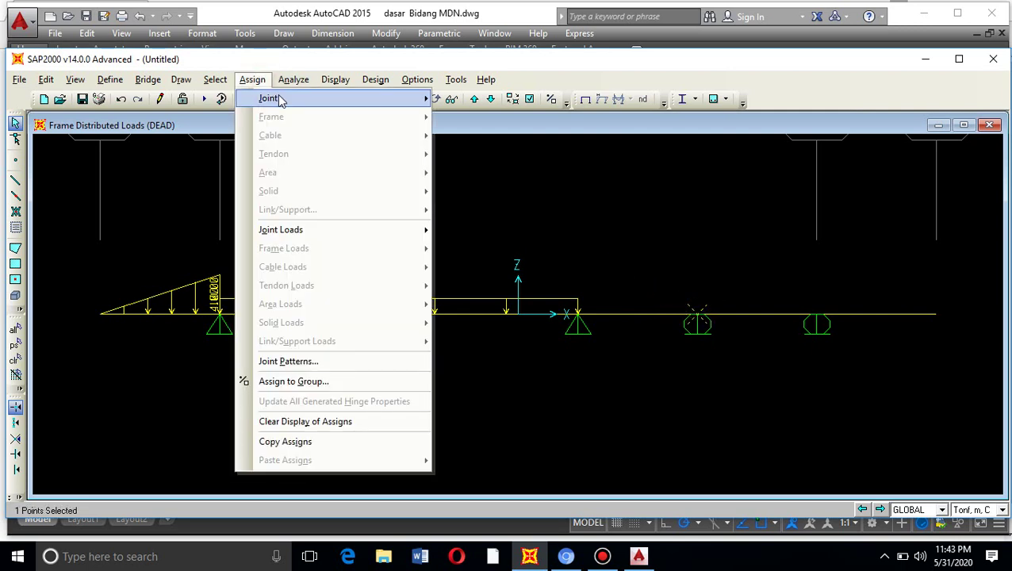
mouse_move(279, 98)
left_click(476, 99)
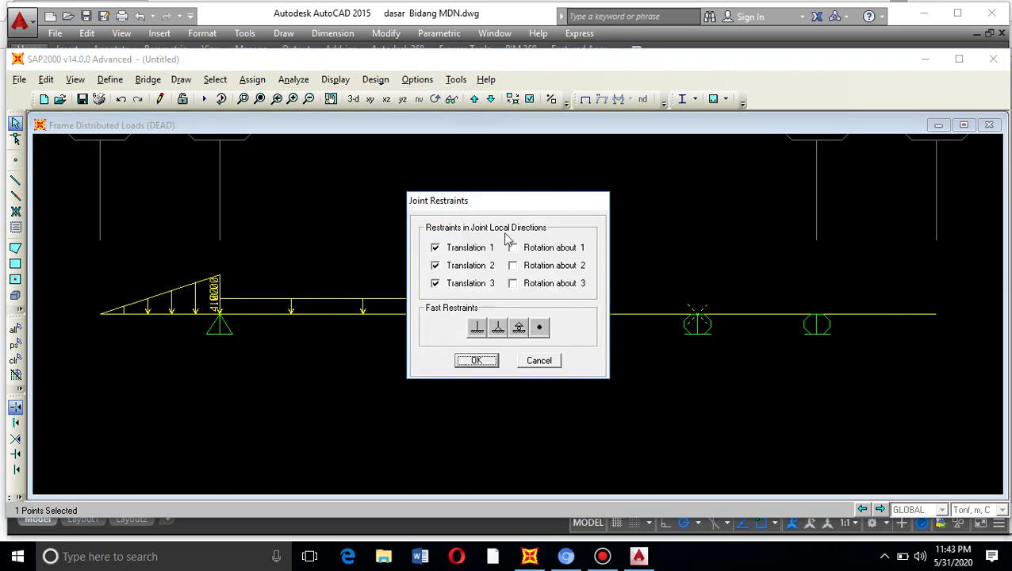
left_click(540, 328)
left_click(477, 361)
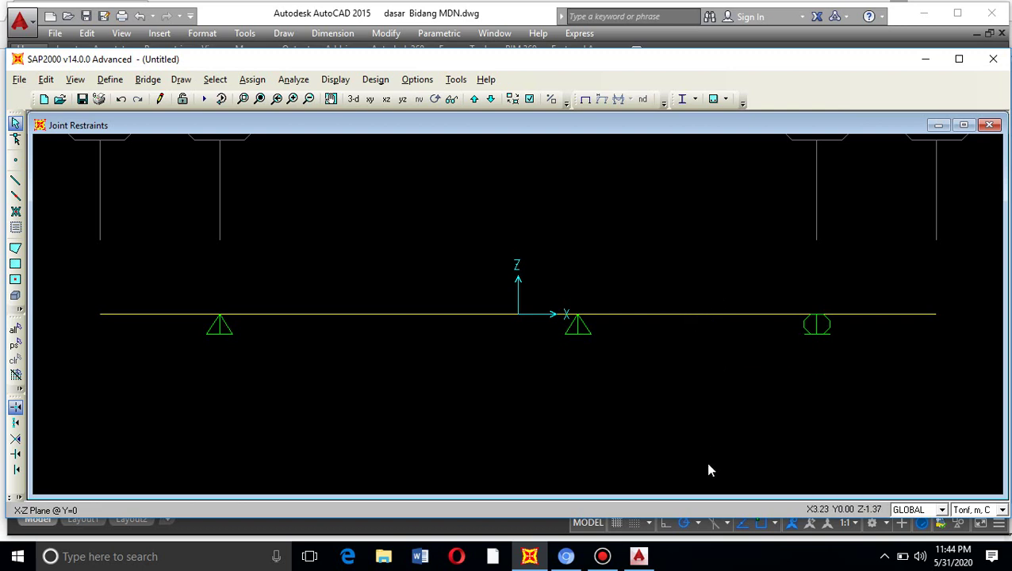
Check the sine and cosine components of the inclined 1 t load in the AutoCAD drawing and return to SAP2000
left_click(638, 556)
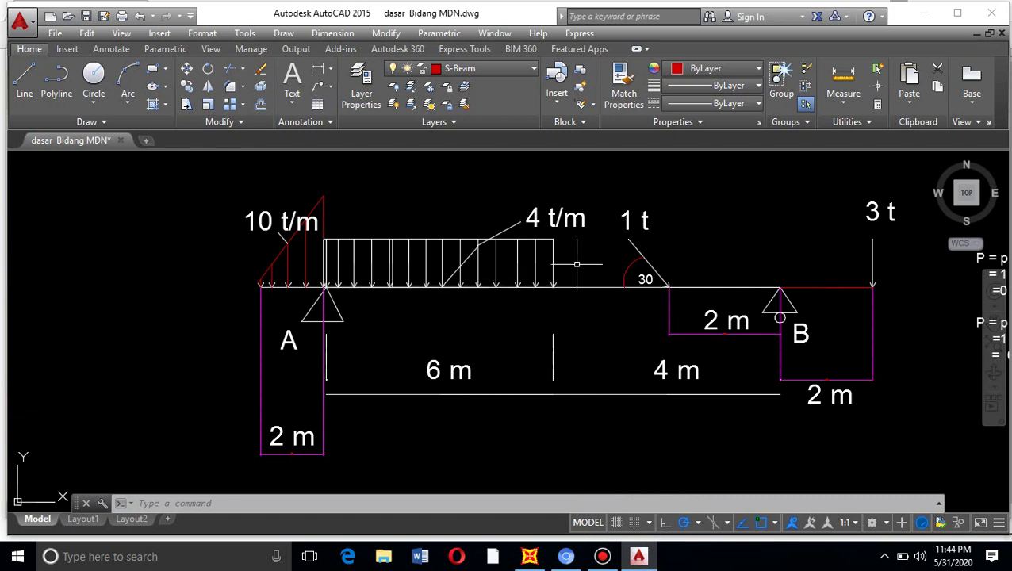
scroll(641, 276, "down", 4)
scroll(714, 278, "up", 4)
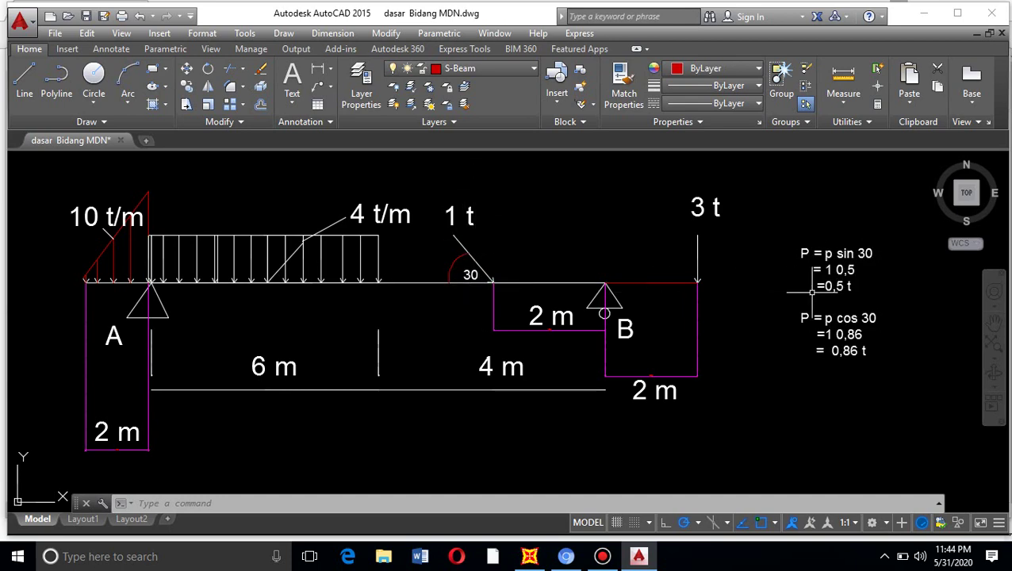
scroll(882, 338, "up", 2)
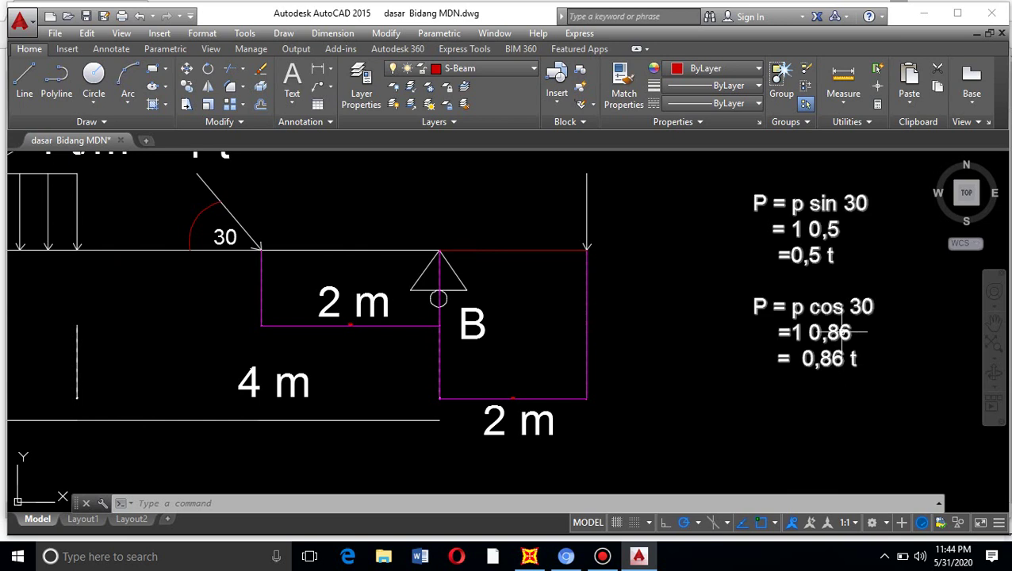
scroll(833, 366, "down", 2)
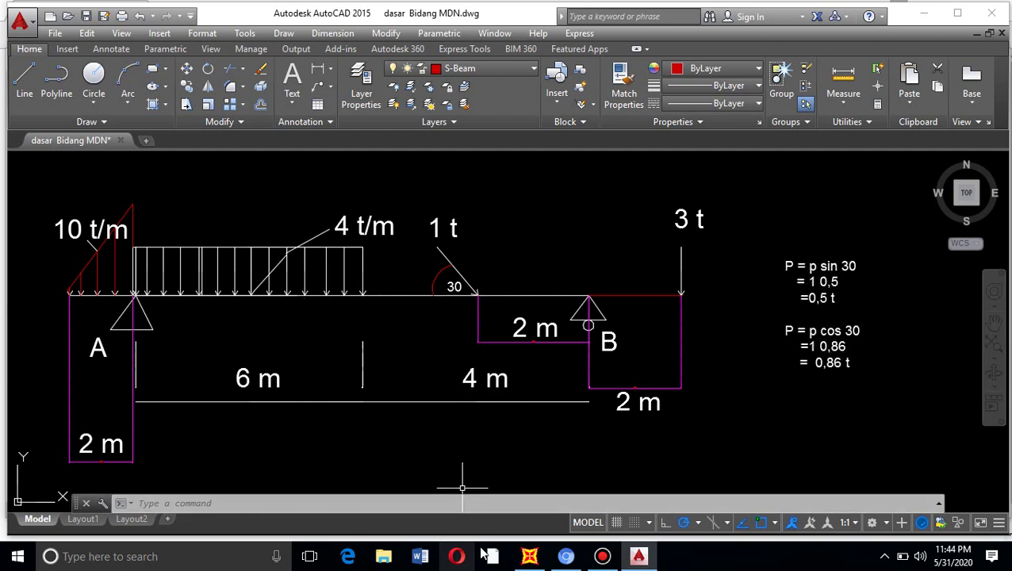
mouse_move(530, 556)
left_click(516, 497)
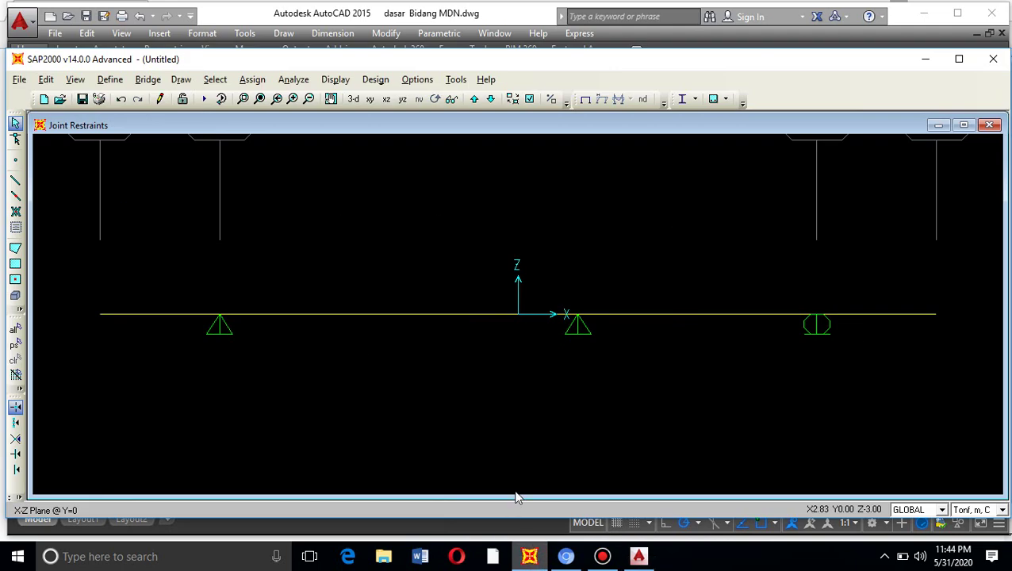
For the joint 2 m before the roller support, enter a DEAD joint force of -0.5 Tonf in Global Z, consulting the AutoCAD drawing
left_click(696, 314)
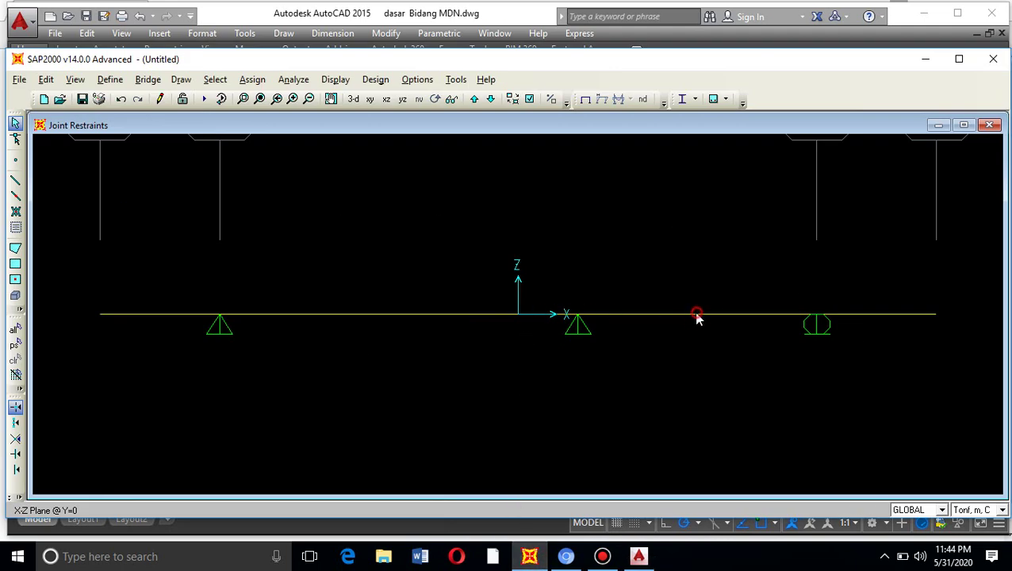
left_click(254, 79)
mouse_move(300, 232)
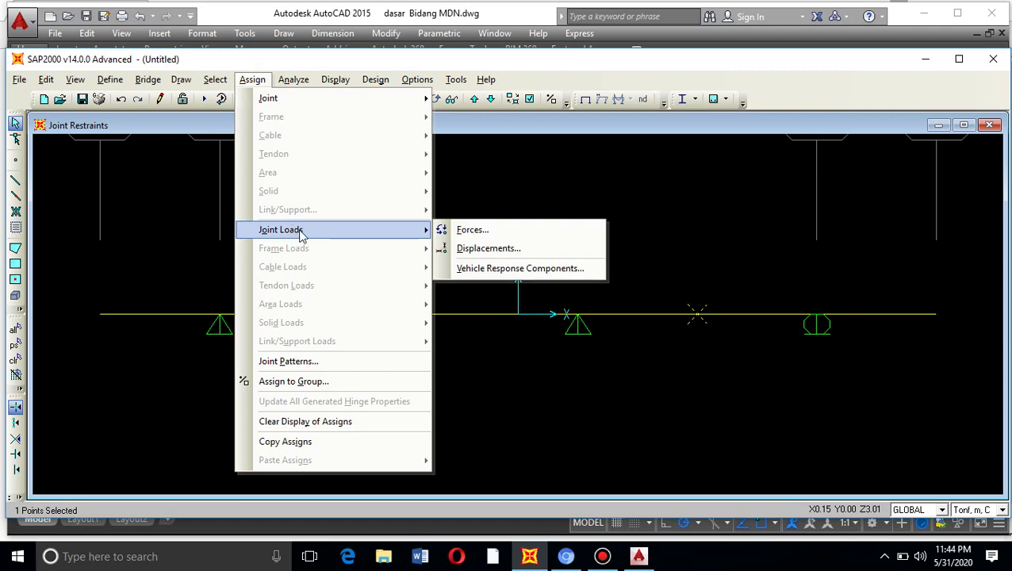
left_click(473, 230)
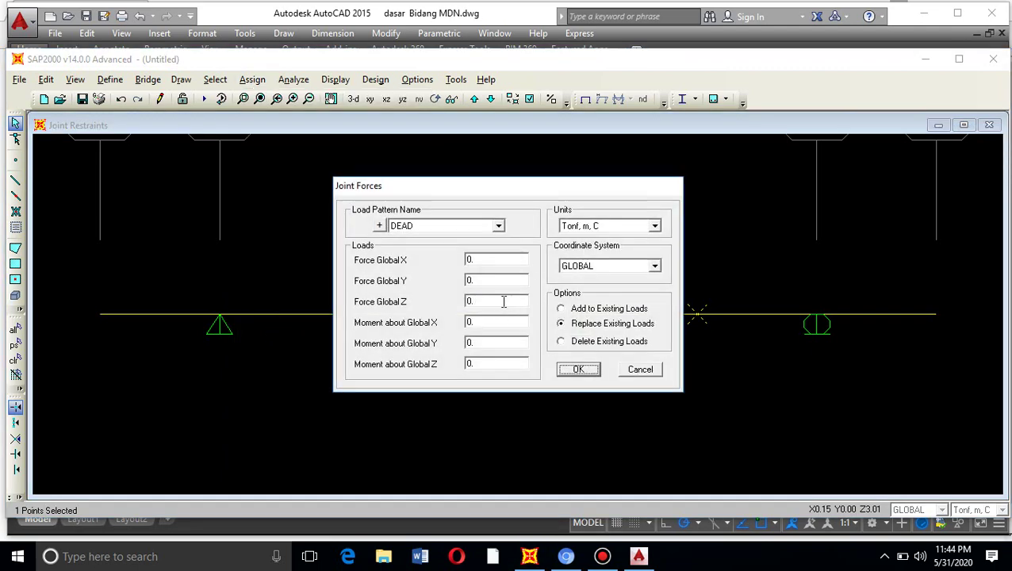
double_click(503, 302)
mouse_move(639, 557)
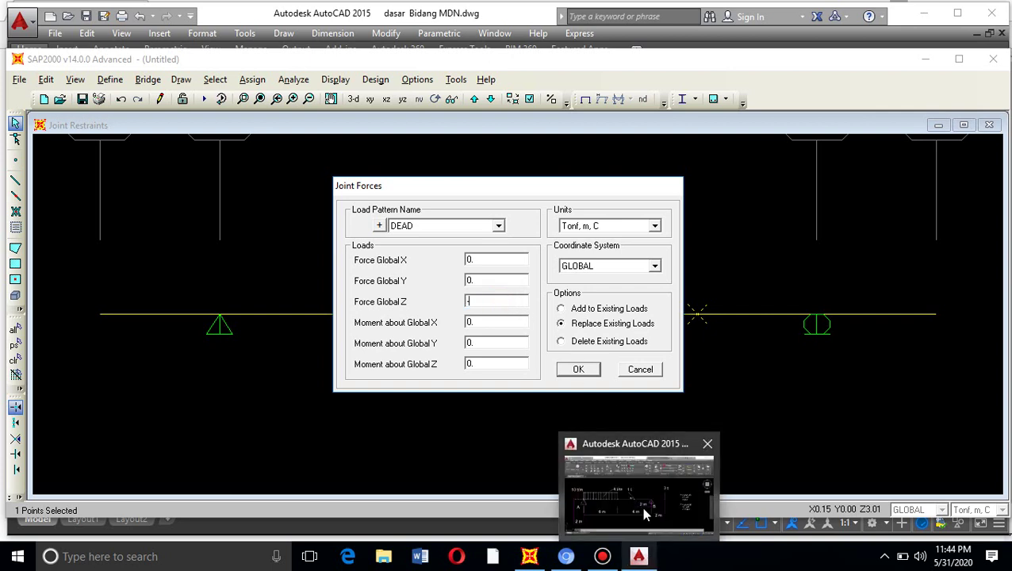
left_click(644, 514)
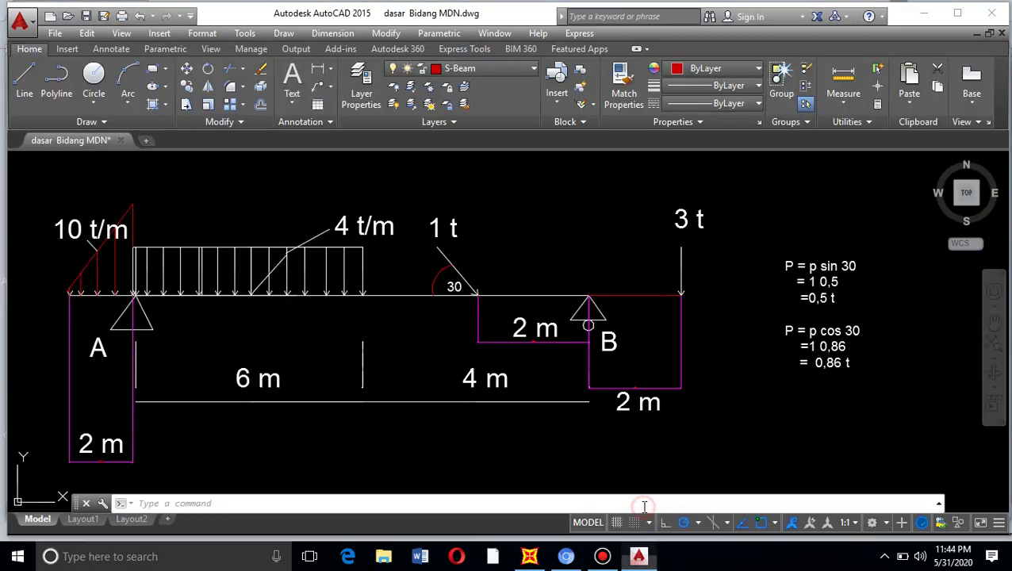
left_click(530, 556)
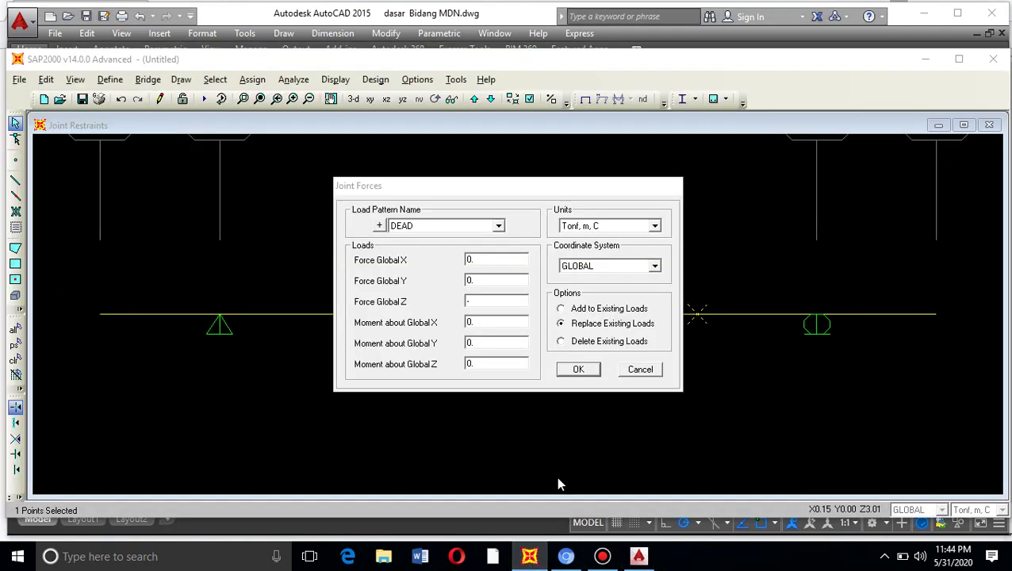
left_click(496, 301)
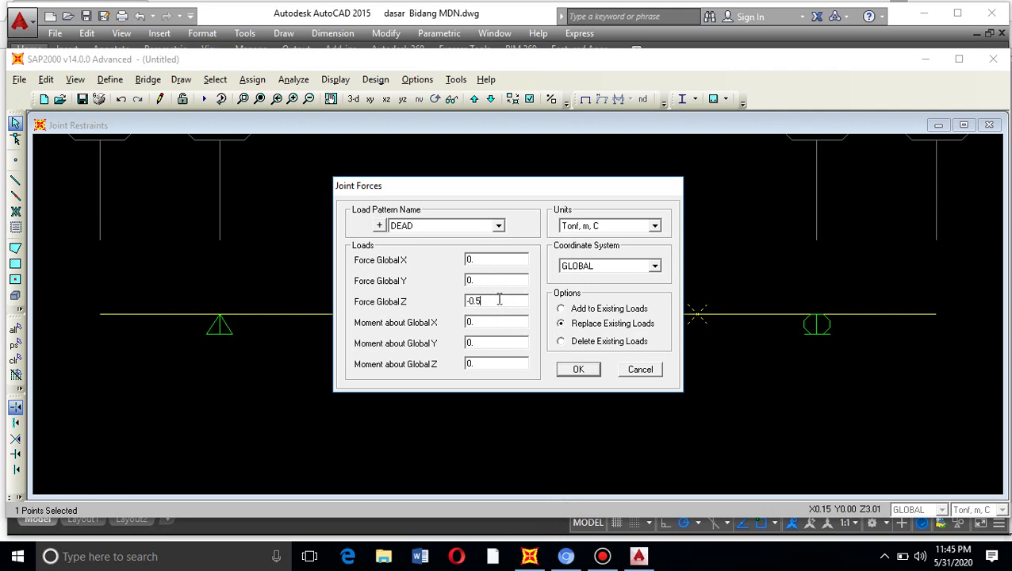
Set the same joint's Force Global X to 0.86 Tonf after checking the AutoCAD calculation, and apply the joint forces
double_click(510, 263)
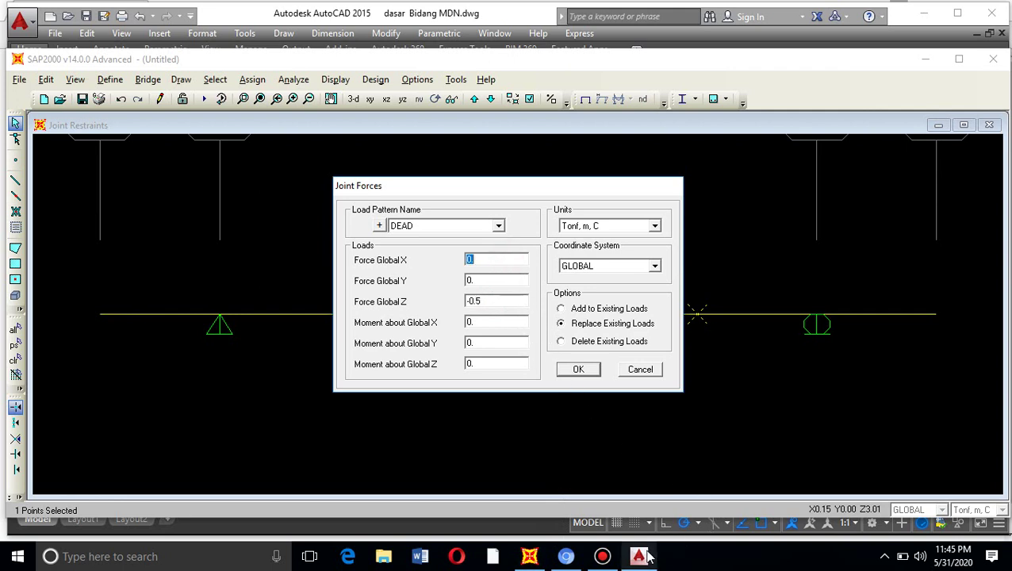
mouse_move(643, 555)
left_click(686, 514)
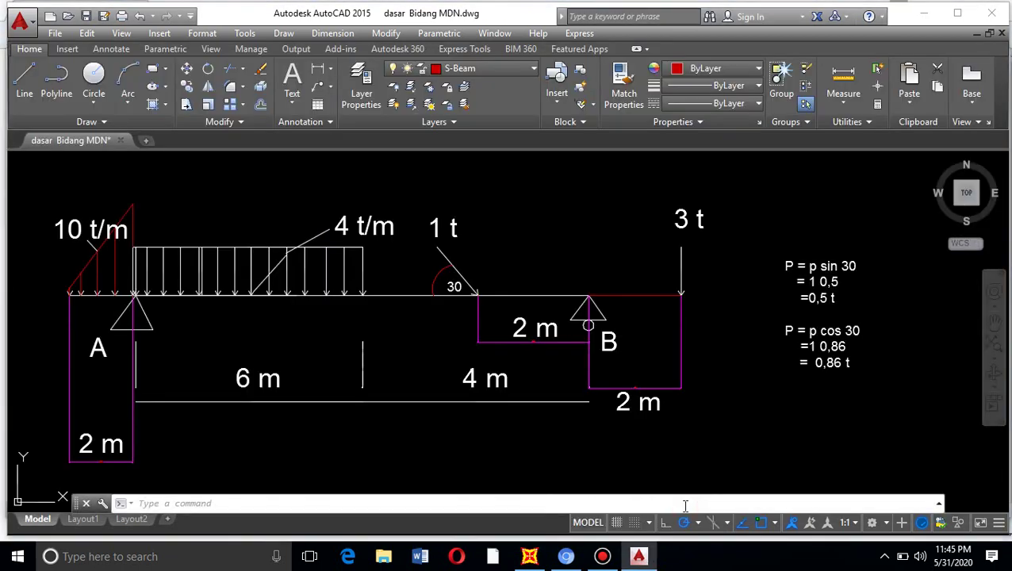
left_click(529, 556)
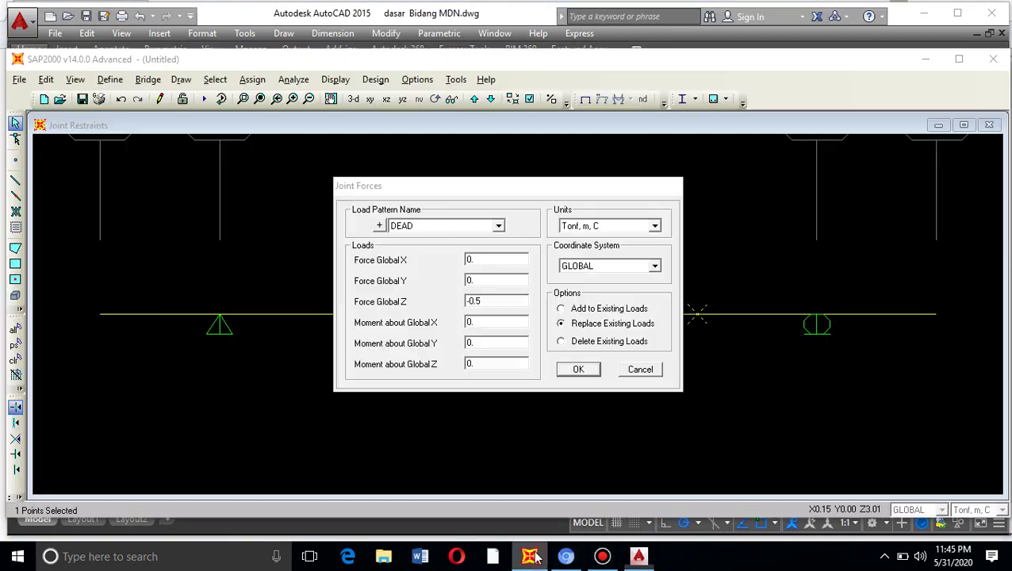
left_click(482, 260)
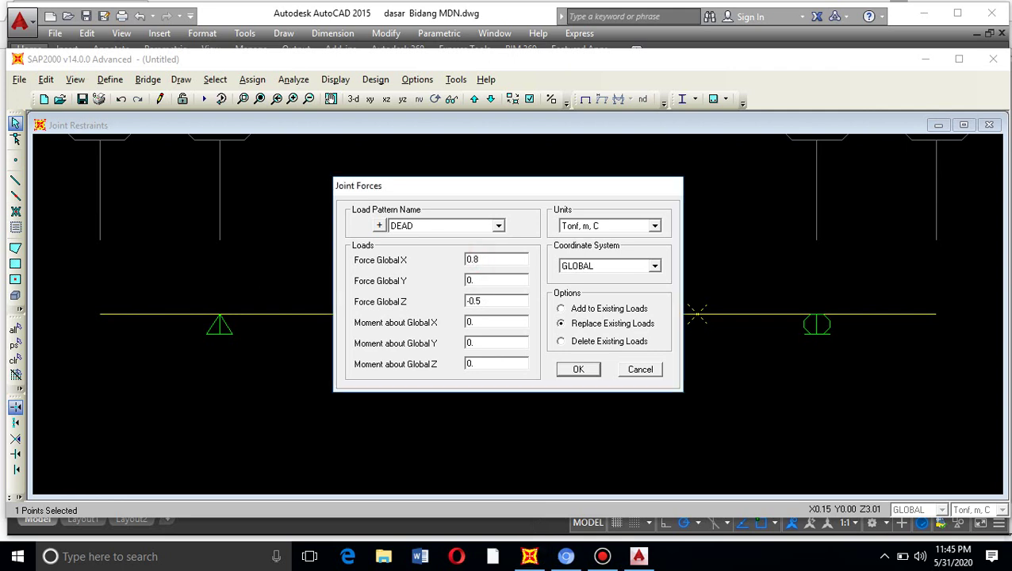
left_click(581, 370)
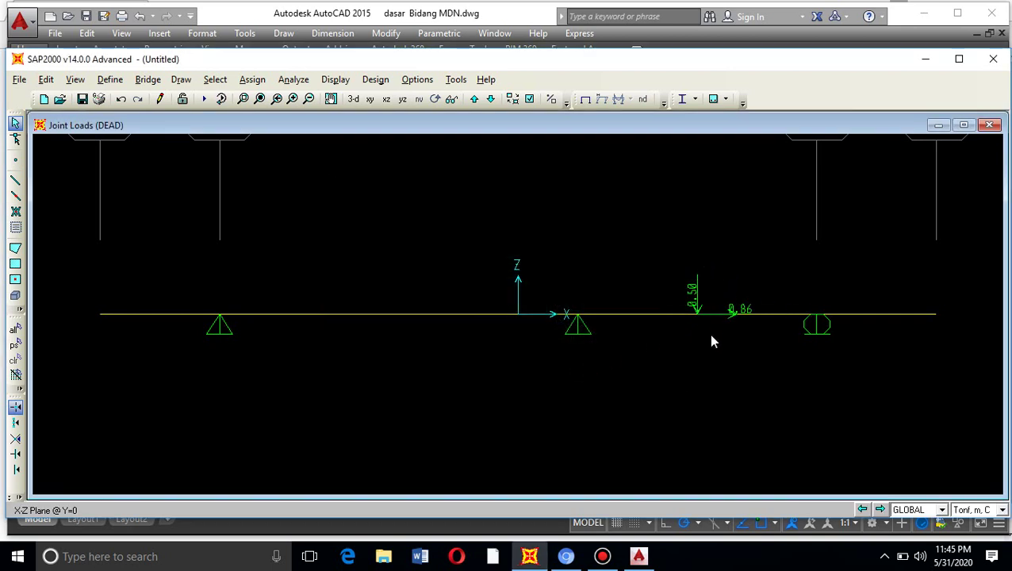
Check the overhang load in AutoCAD and assign a -3 Tonf Global Z force under DEAD to the free end joint beyond the roller
left_click(934, 314)
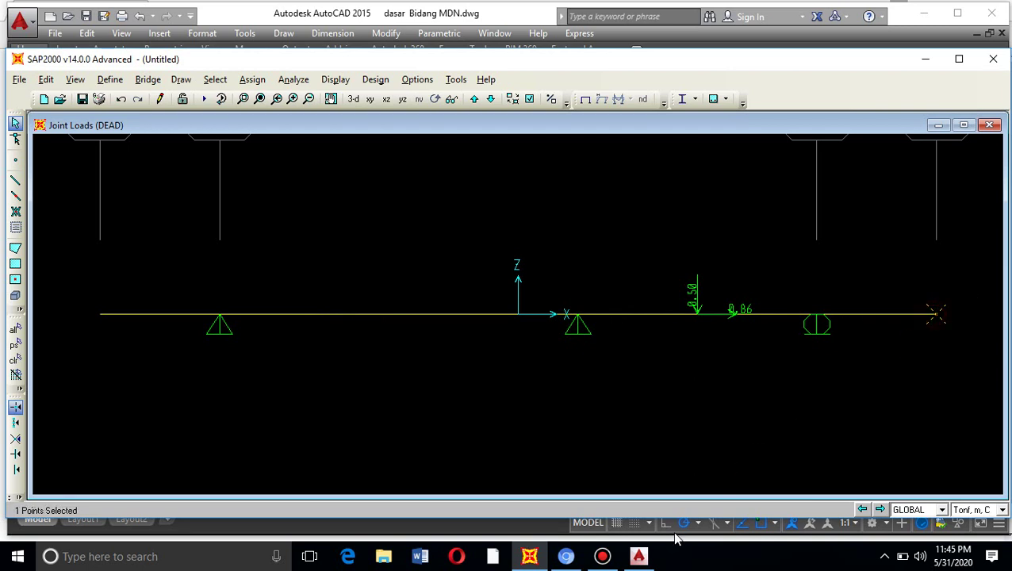
left_click(639, 558)
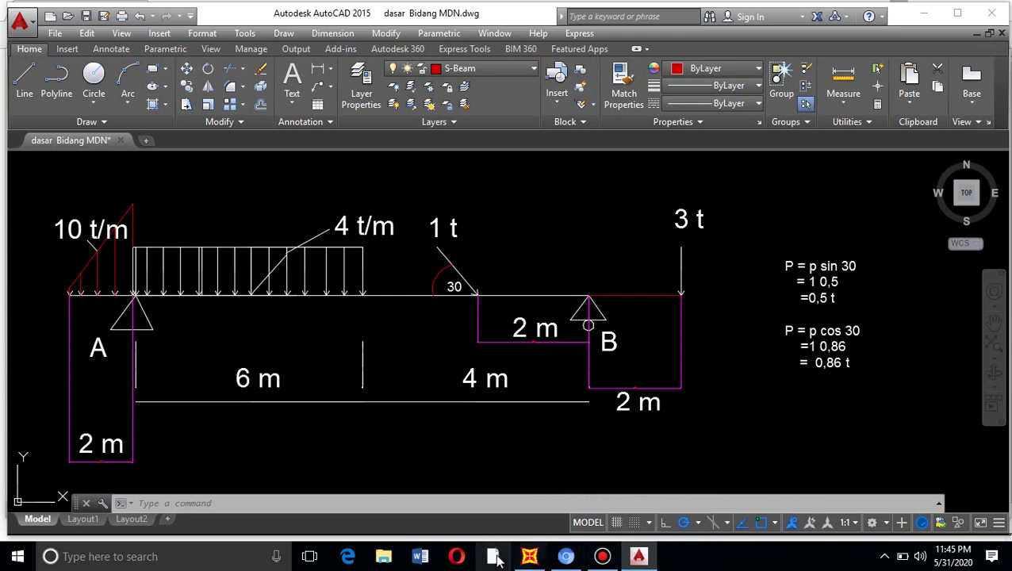
left_click(526, 559)
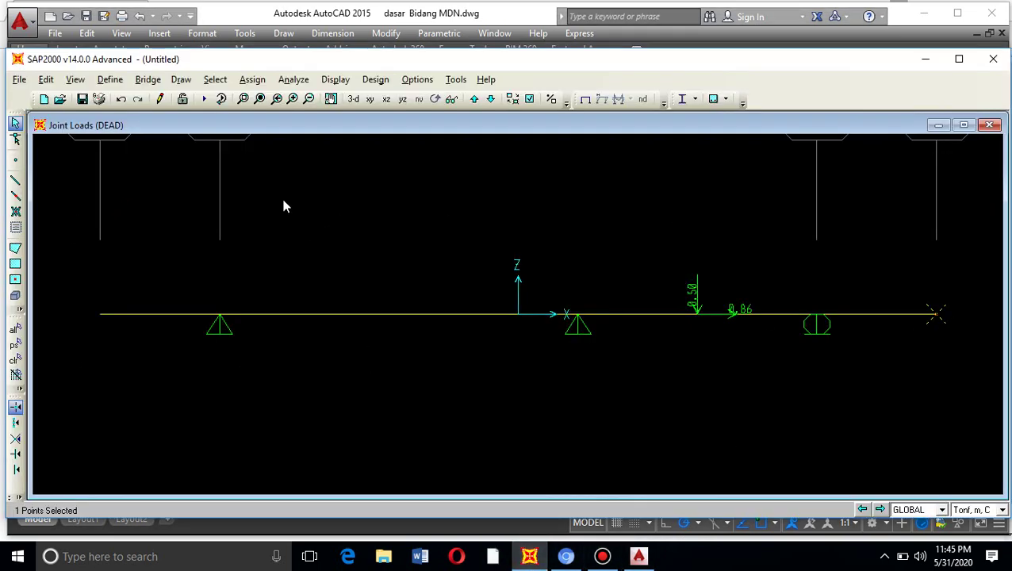
left_click(252, 79)
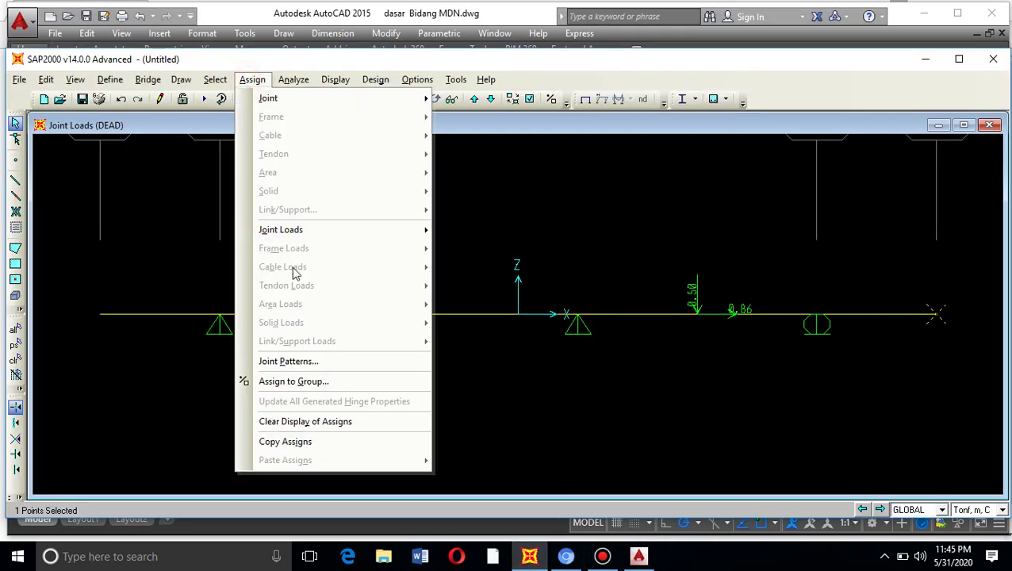
mouse_move(298, 232)
left_click(476, 230)
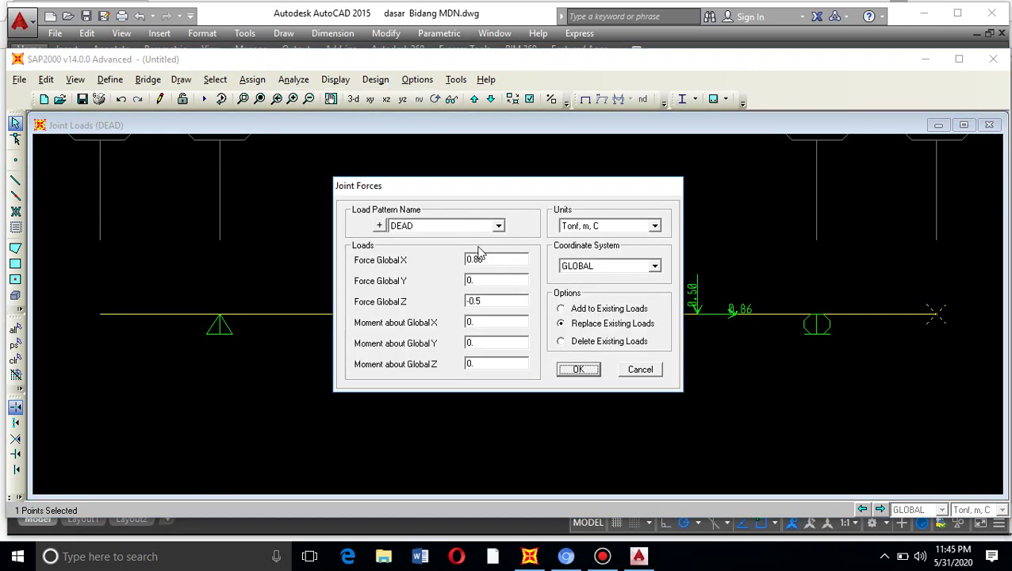
double_click(495, 301)
key("BackSpace")
type("-3")
left_click(579, 369)
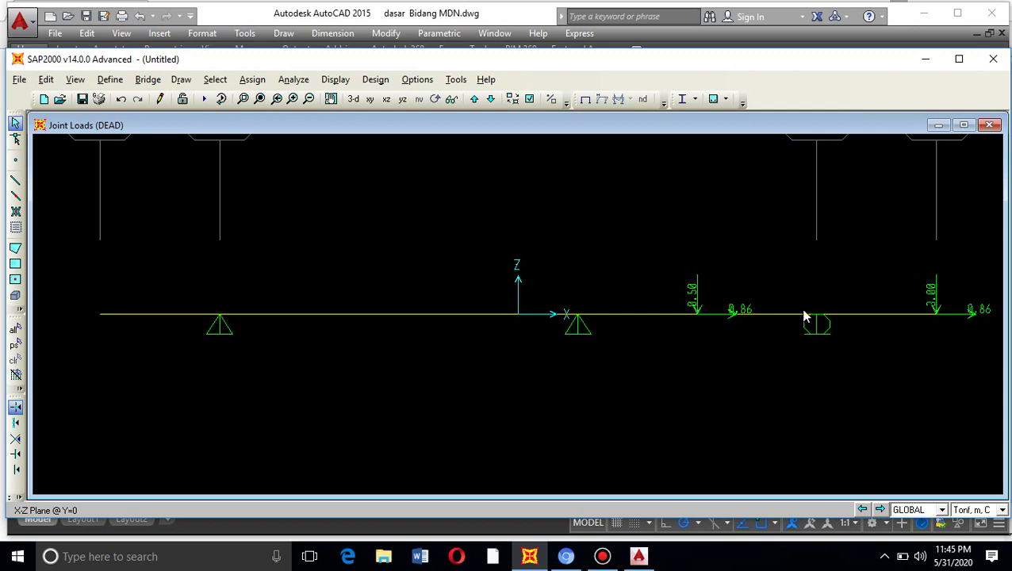
Set Force Global X to 0 on the free end joint beyond the roller, replacing its existing DEAD loads
left_click(936, 315)
left_click(252, 79)
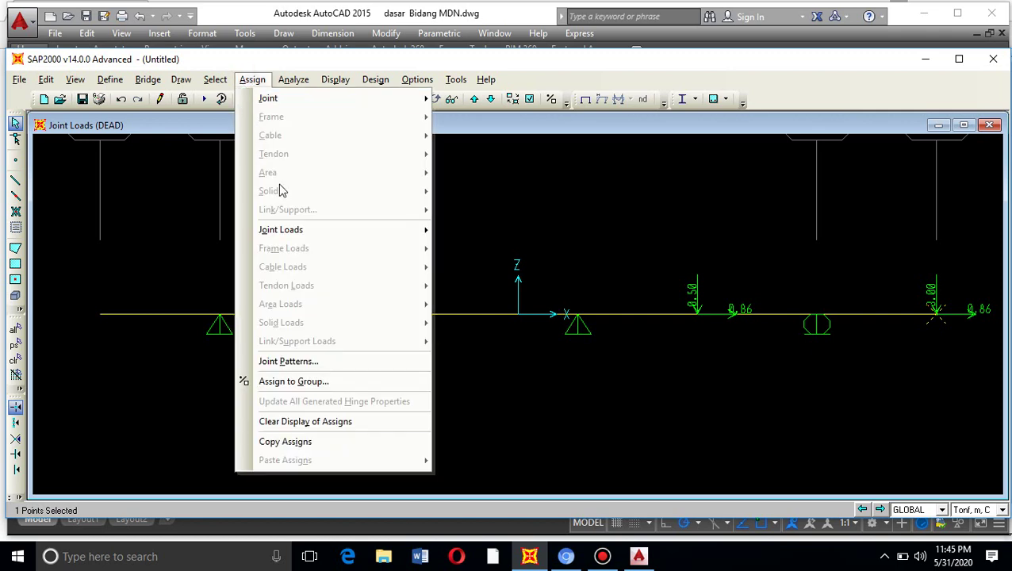
mouse_move(294, 230)
left_click(493, 229)
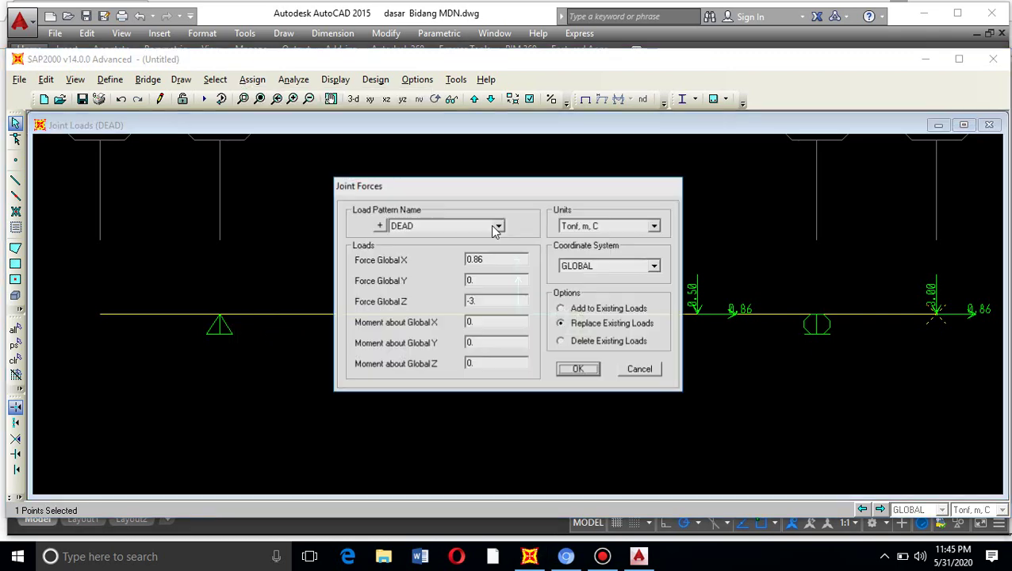
double_click(498, 260)
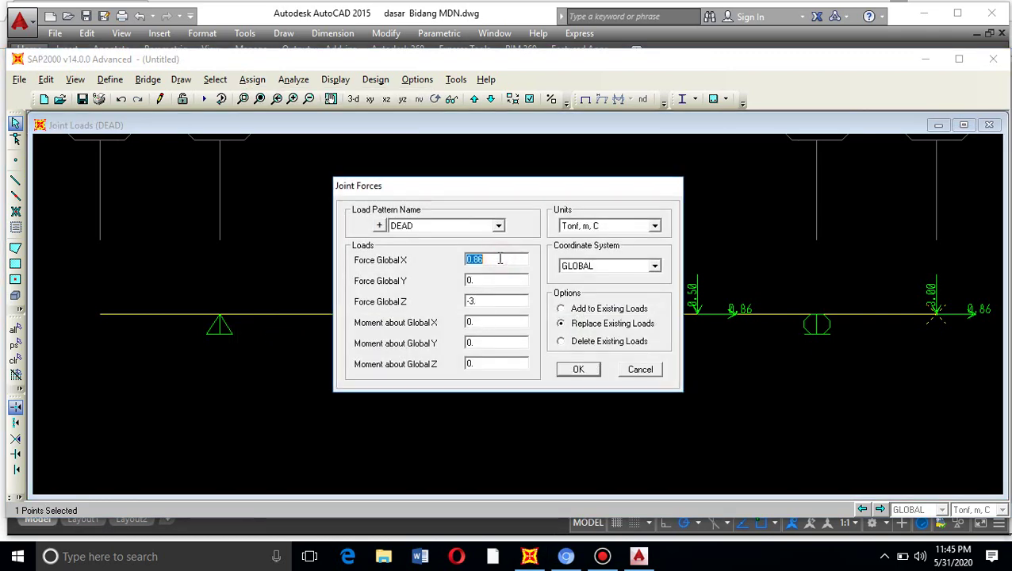
type("0")
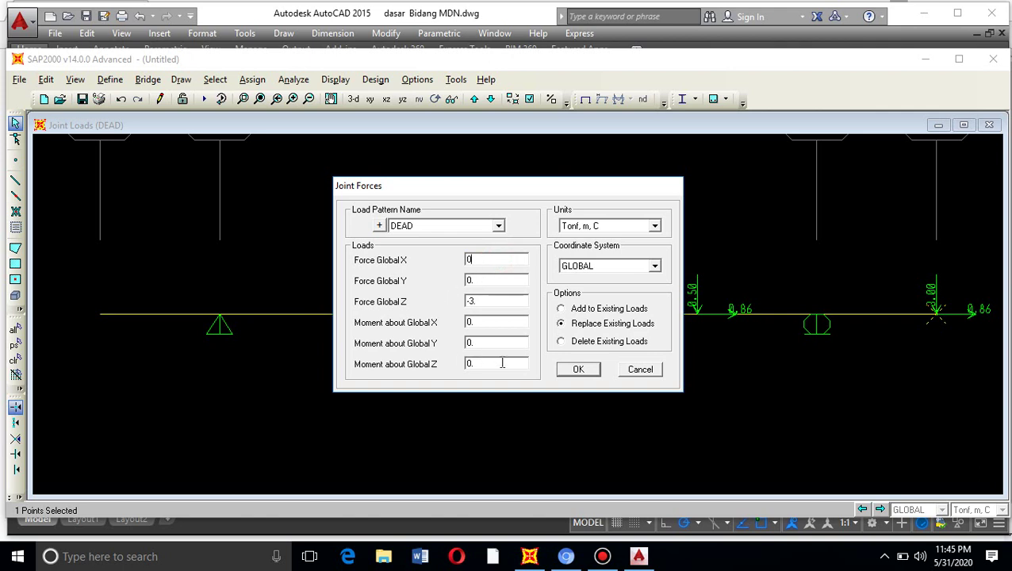
left_click(579, 370)
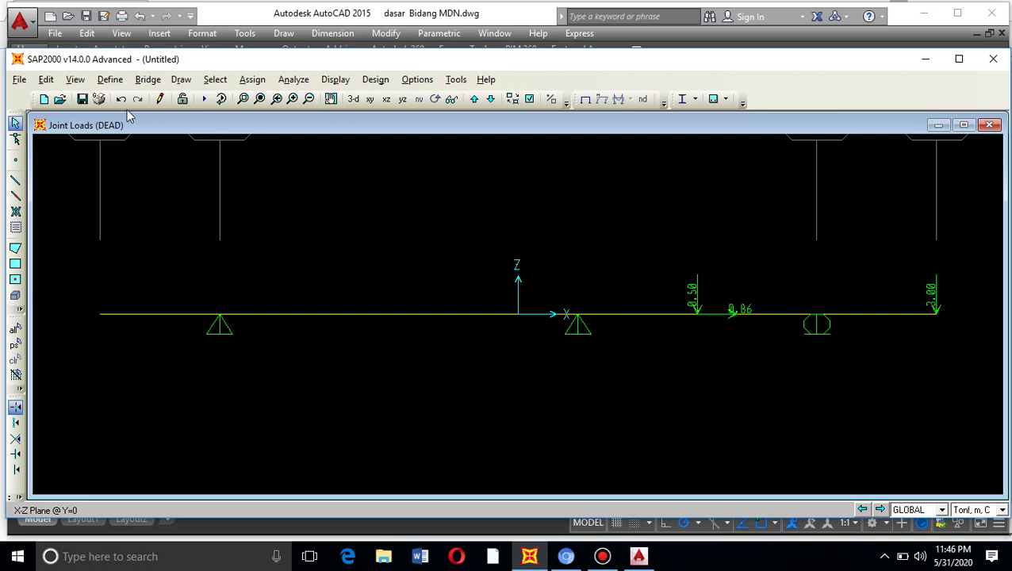
Modify the DEAD load pattern to use a self weight multiplier of 0
left_click(109, 80)
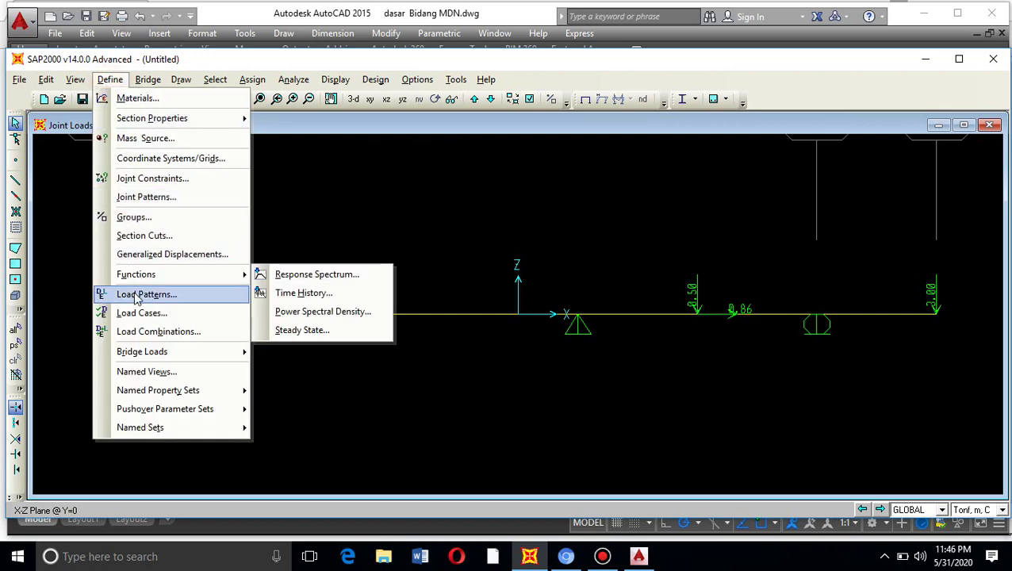
left_click(136, 295)
double_click(479, 249)
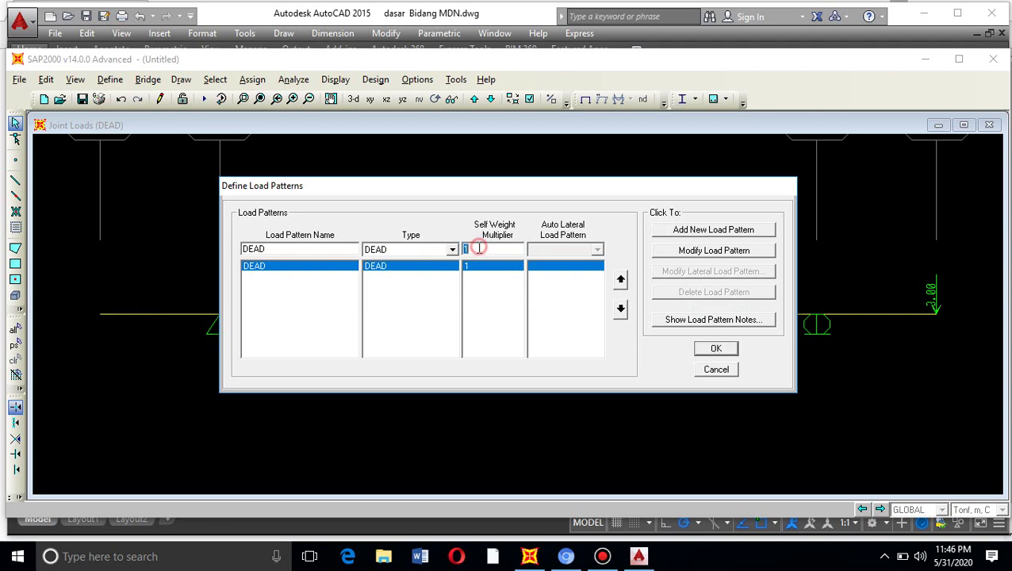
type("0")
left_click(696, 251)
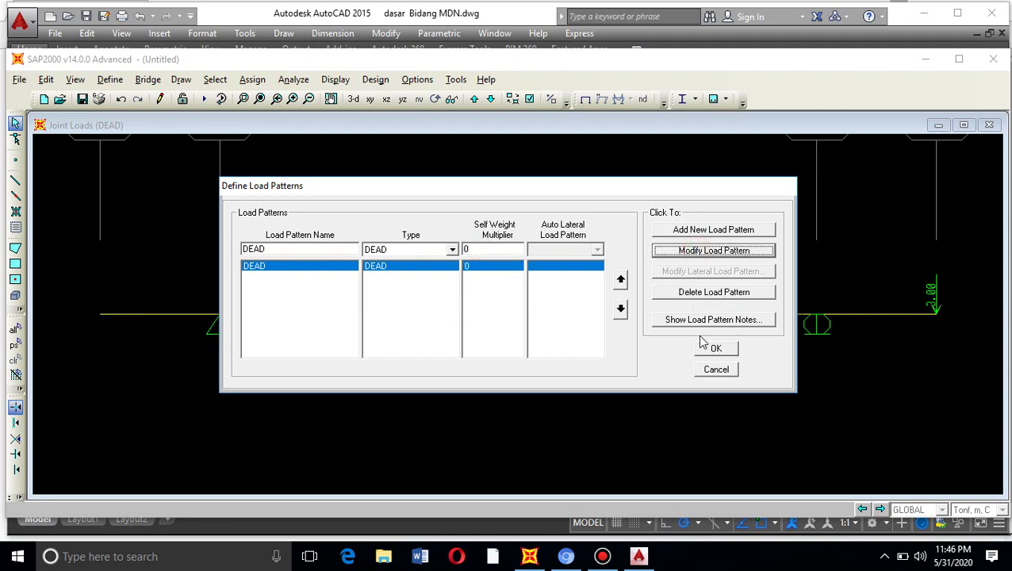
left_click(716, 348)
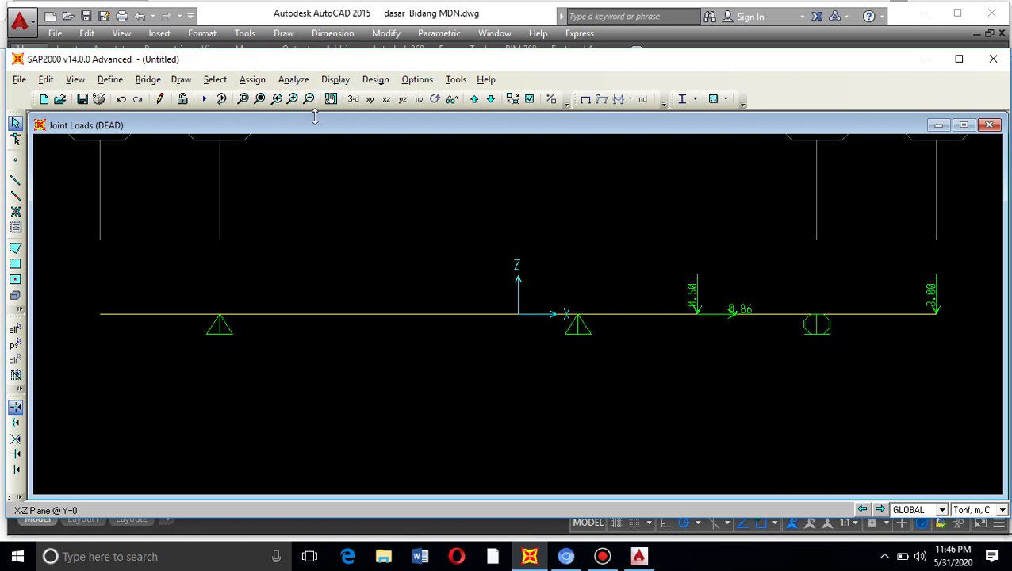
Run the analysis for the DEAD and MODAL cases, saving the model as BEBAN KOMPLEKS in the STATIKA folder
left_click(302, 83)
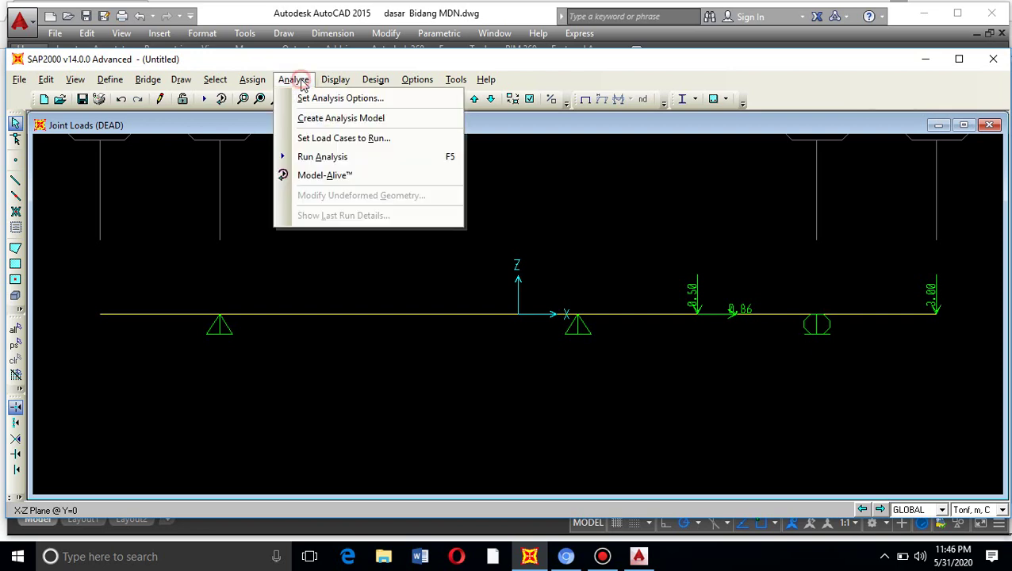
left_click(331, 157)
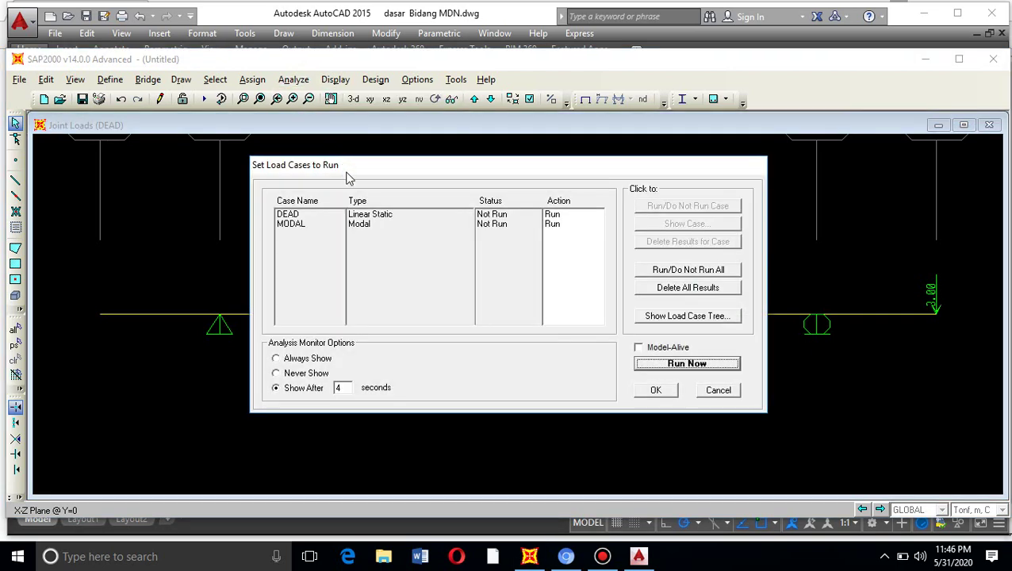
left_click(666, 363)
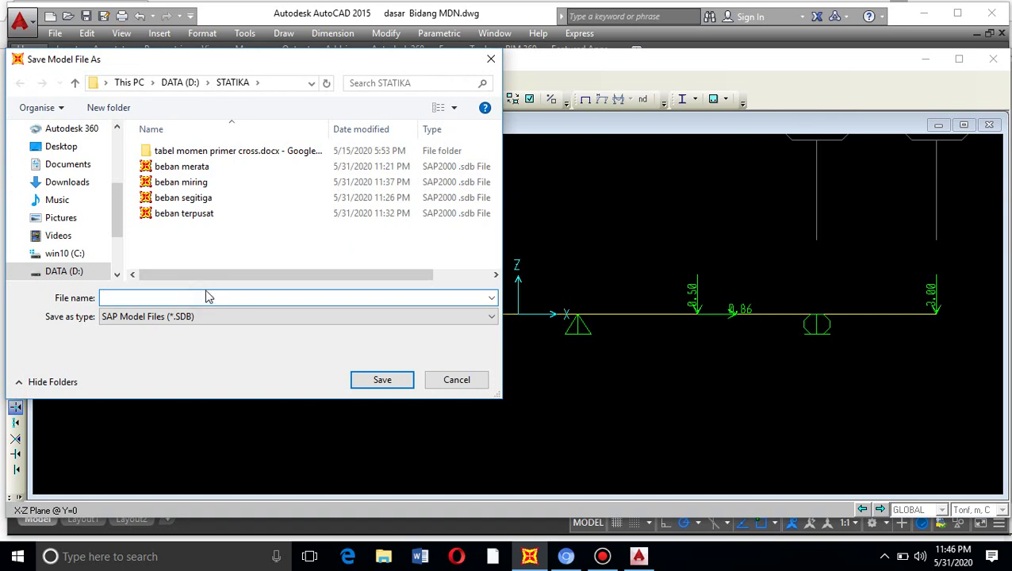
type("BEBA")
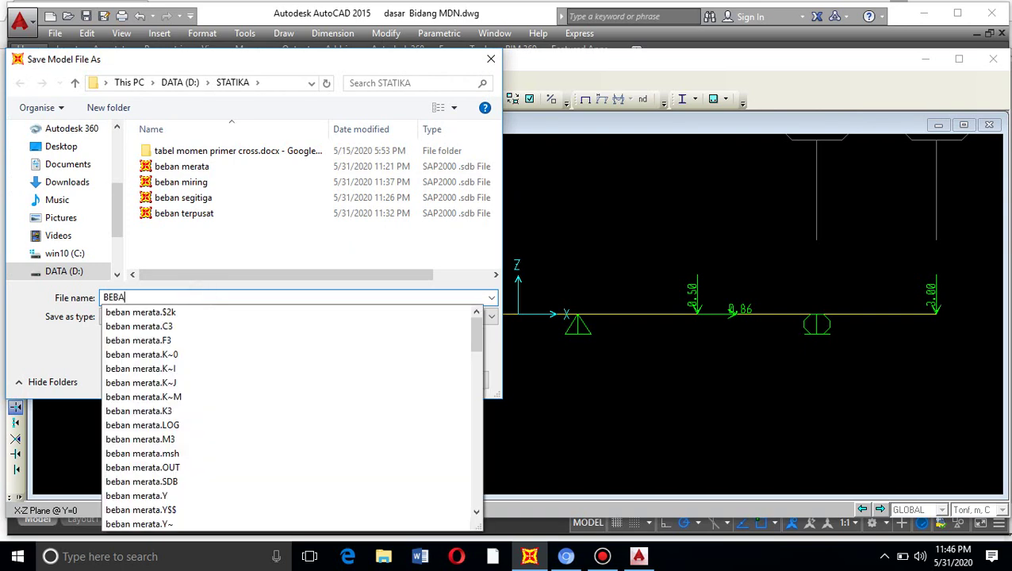
type("N KOMPLEKS")
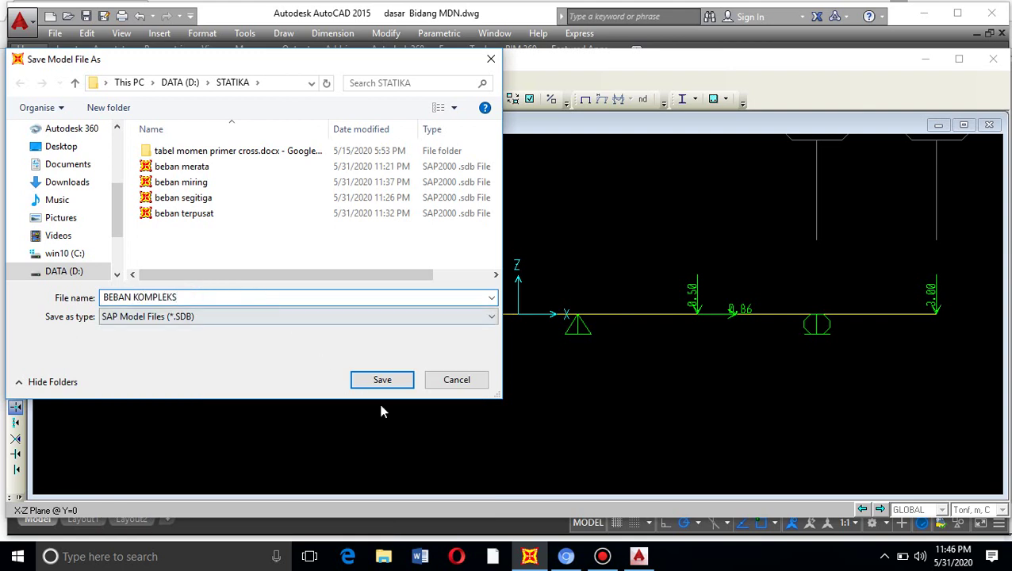
left_click(386, 380)
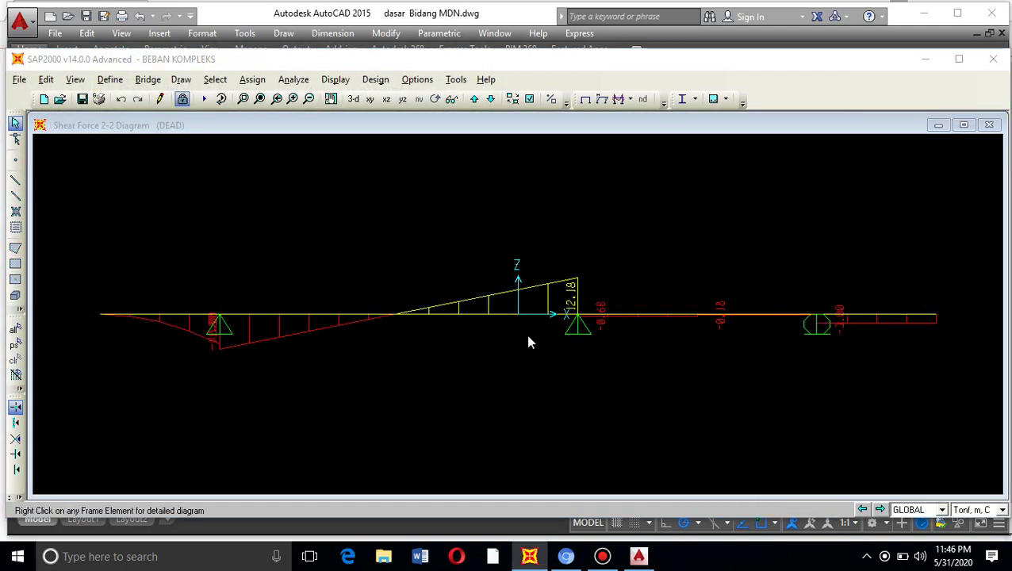
Display the Moment 3-3 diagram of the frames for the DEAD case with values shown
left_click(631, 98)
left_click(653, 135)
left_click(546, 318)
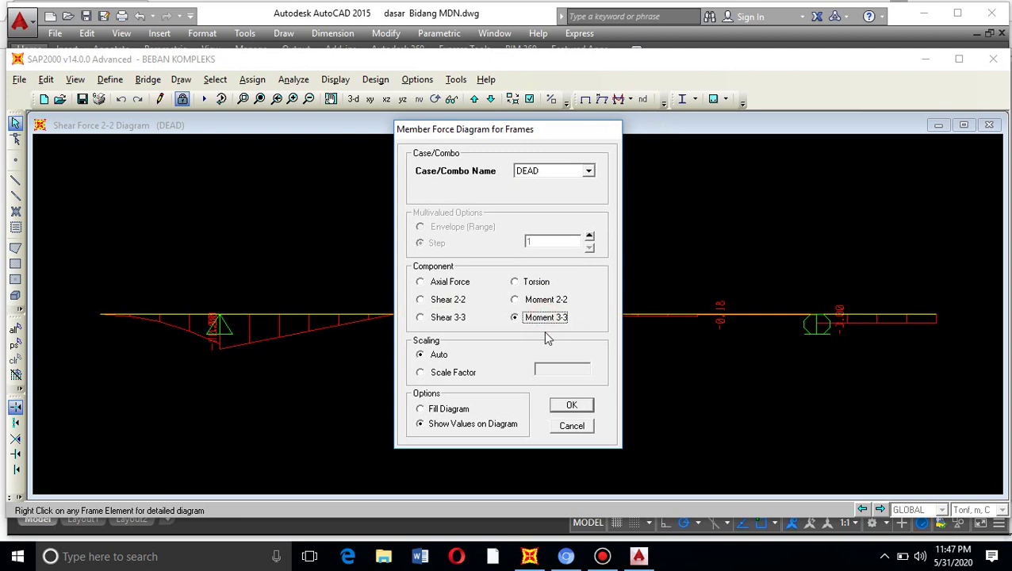
left_click(571, 406)
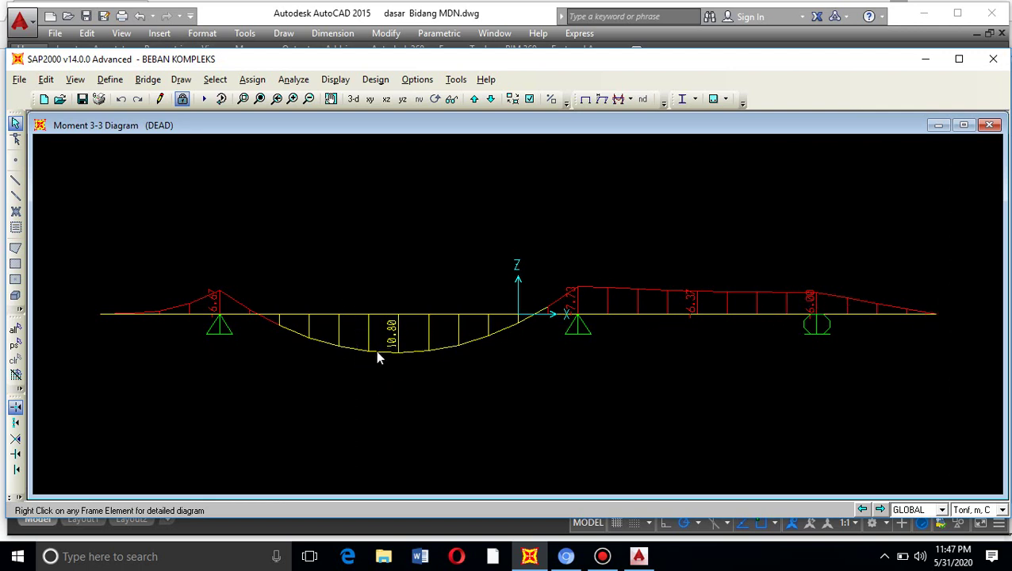
Switch the frame force diagram back to Shear 2-2 for the DEAD case
left_click(632, 99)
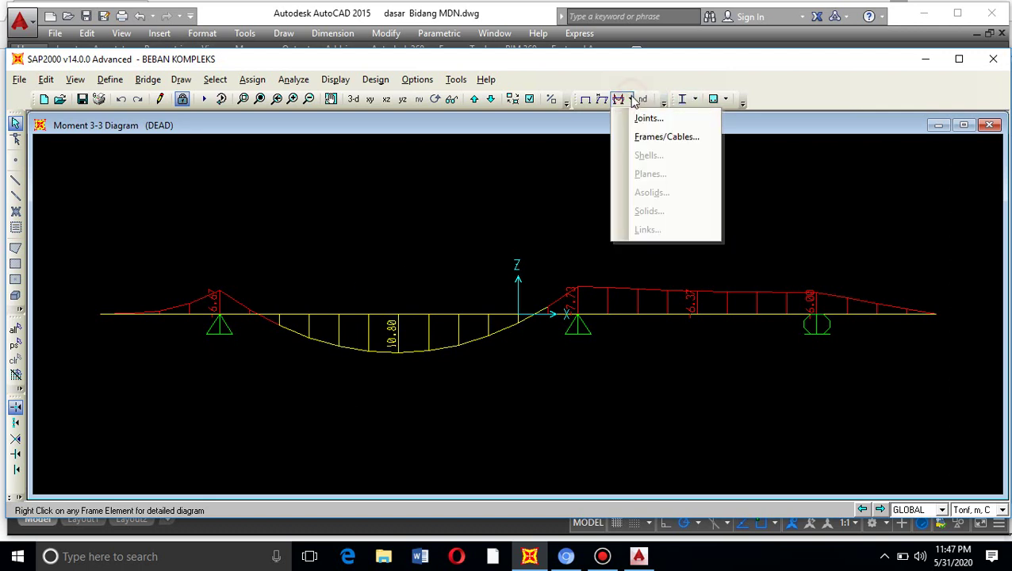
left_click(646, 140)
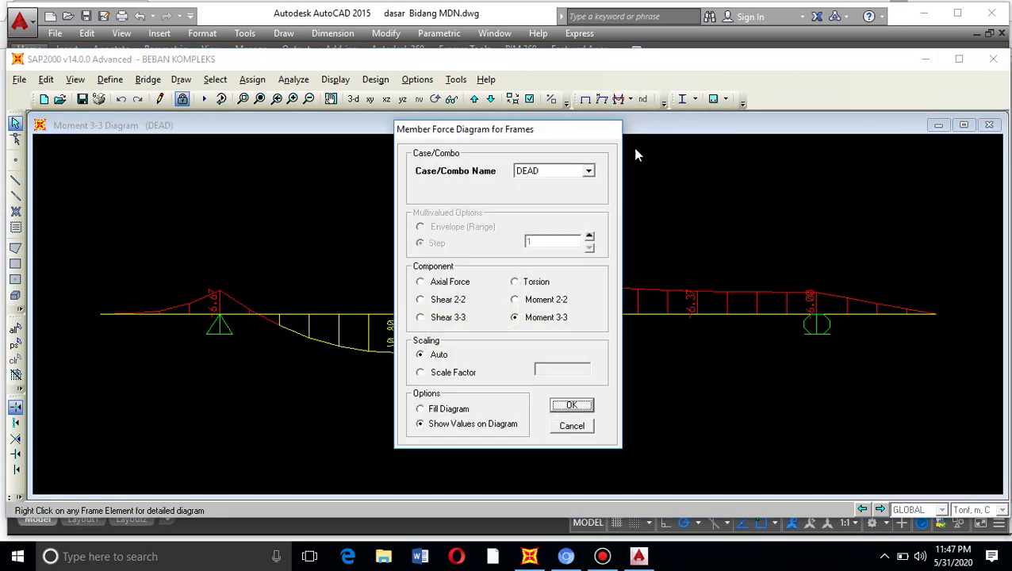
left_click(446, 300)
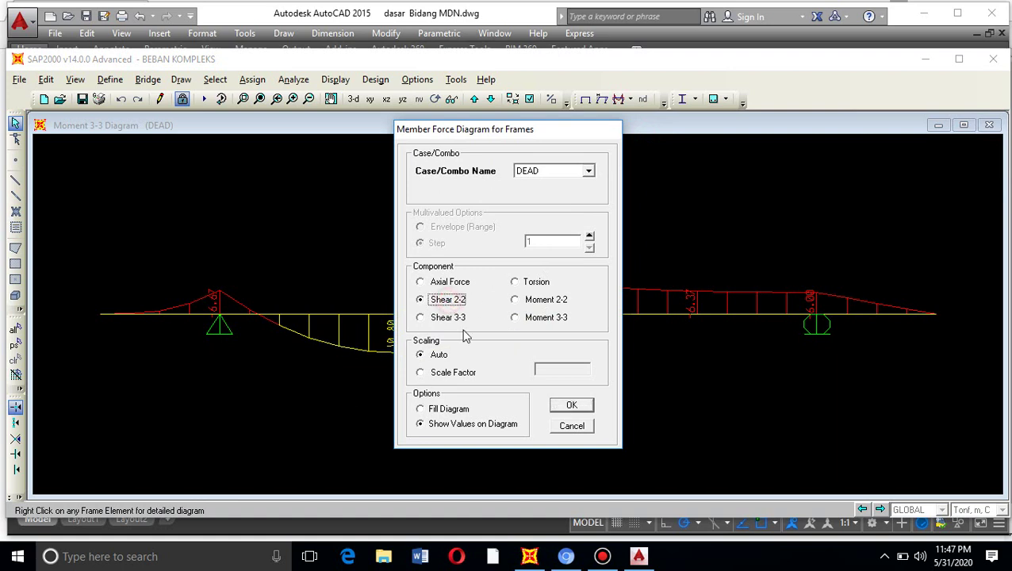
left_click(583, 406)
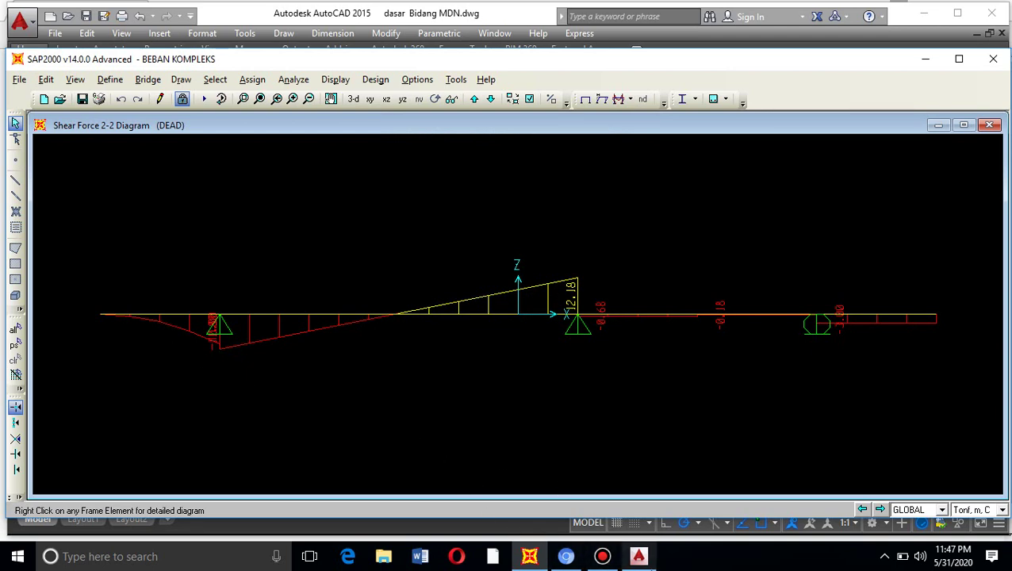
Compare the beam's shear diagram with the reference shear diagrams for the triangular and uniform loads in the AutoCAD drawing
left_click(638, 556)
scroll(645, 339, "down", 10)
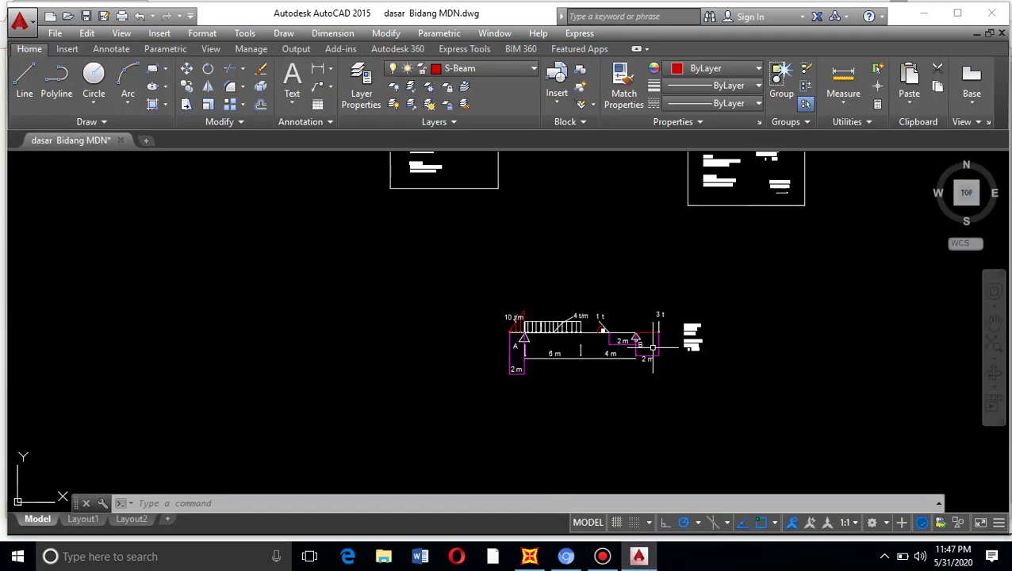
scroll(762, 297, "up", 10)
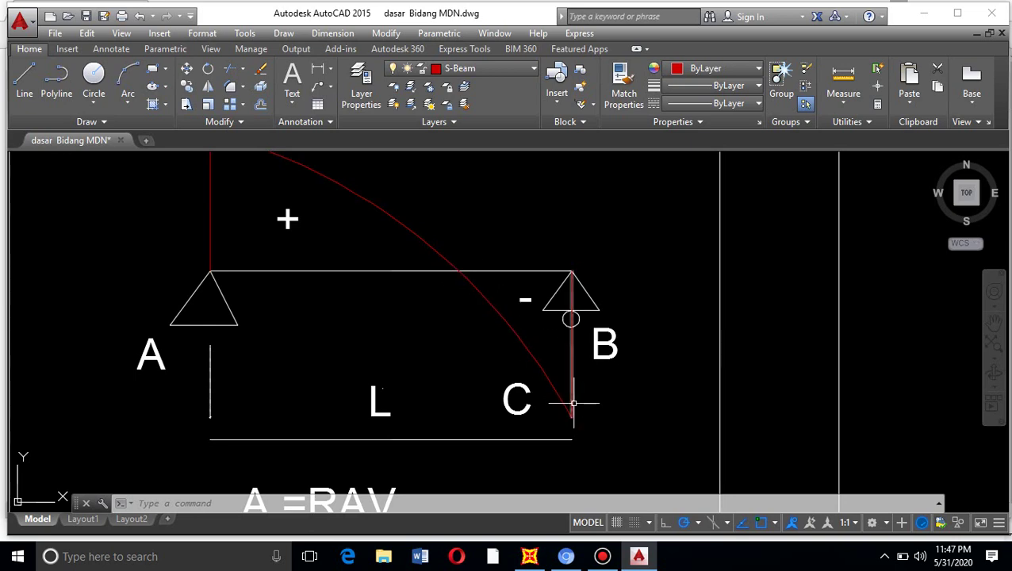
left_click(530, 556)
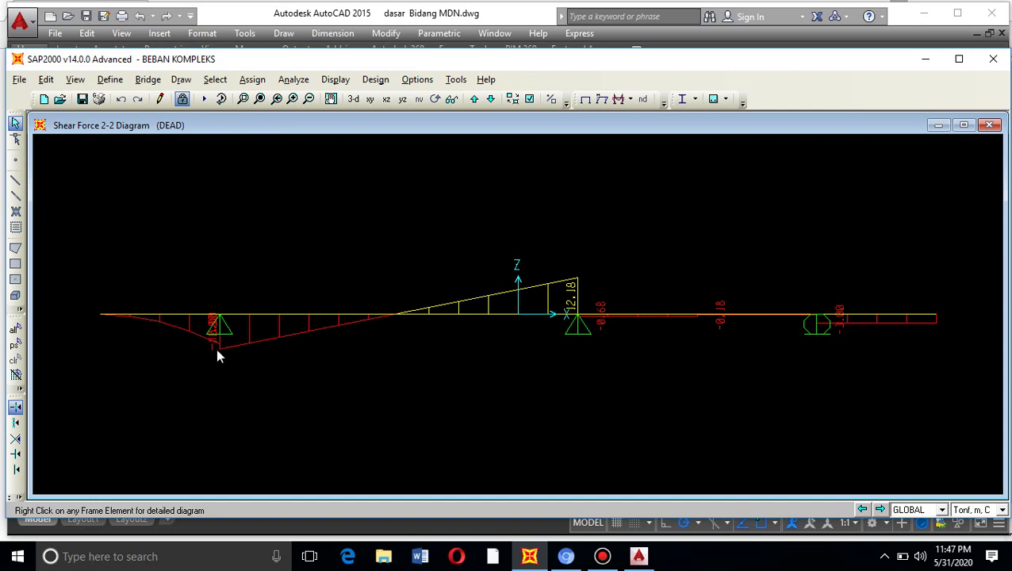
left_click(638, 556)
scroll(598, 327, "down", 8)
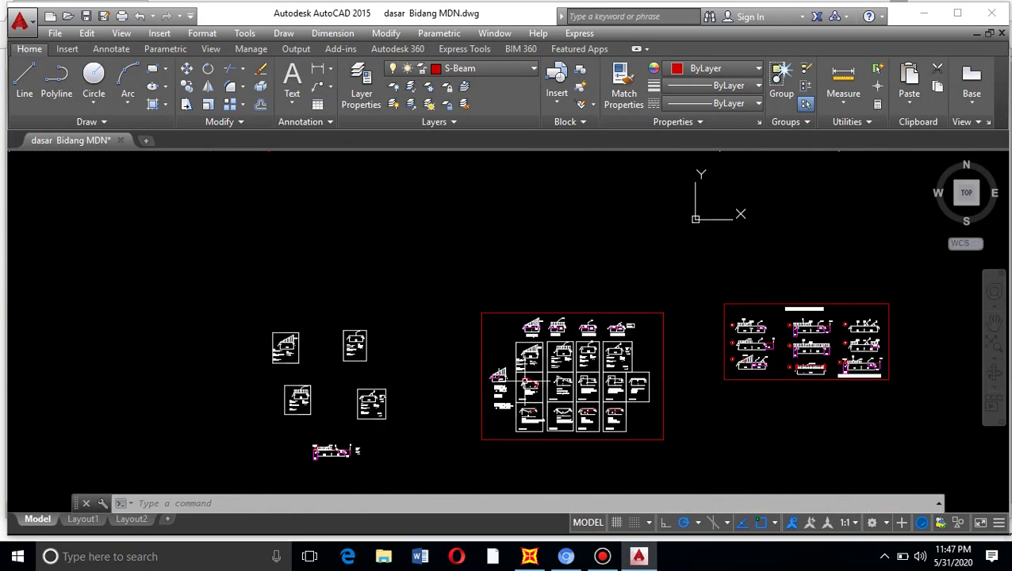
scroll(598, 327, "up", 10)
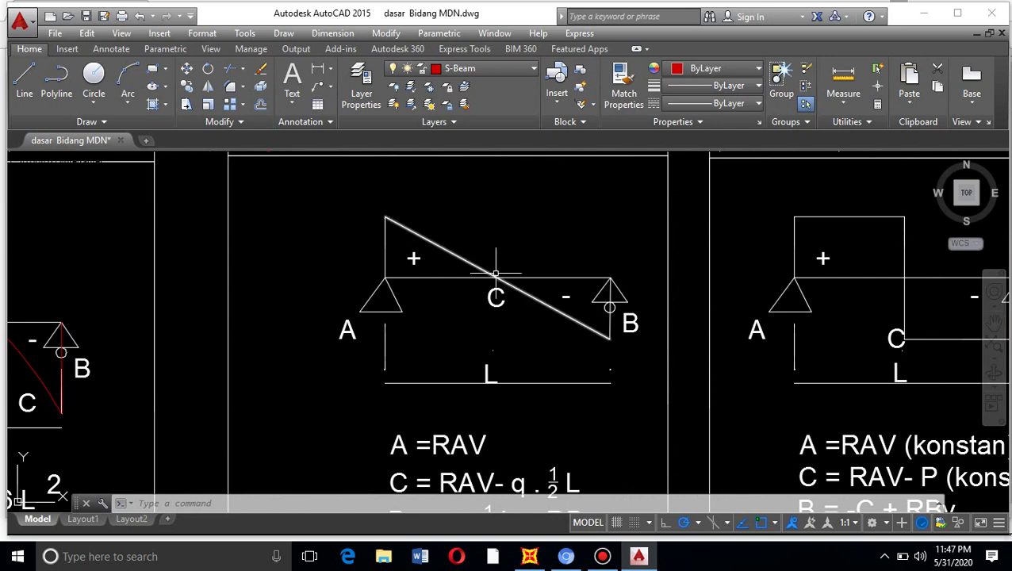
left_click(537, 557)
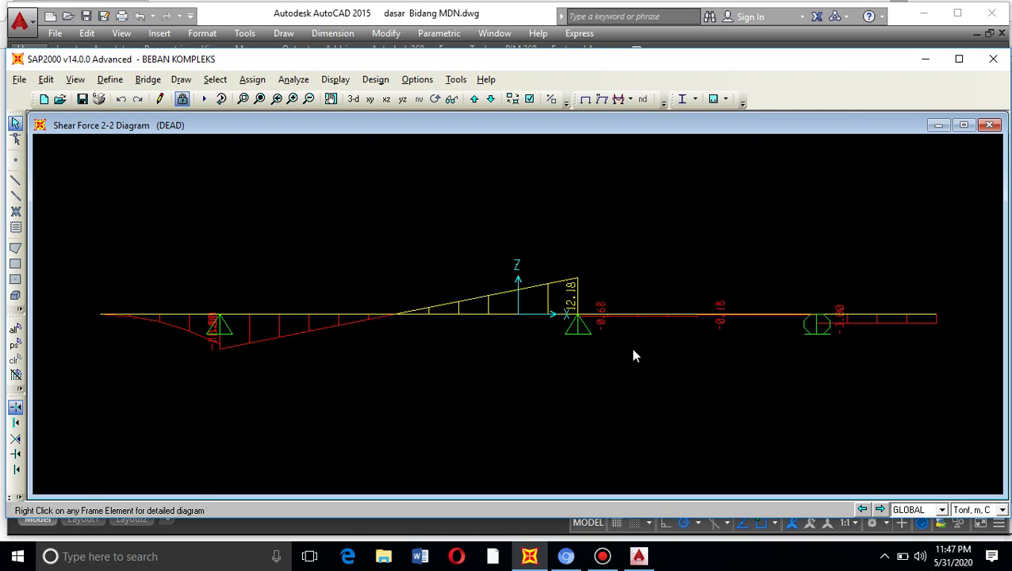
Display the Axial Force diagram of the frames for the DEAD case with values shown
left_click(630, 100)
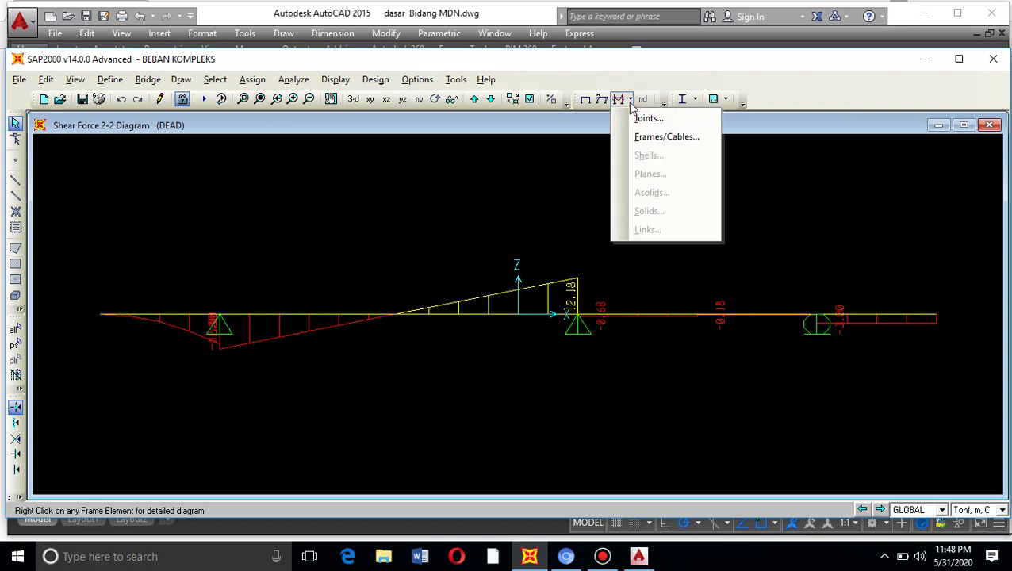
left_click(648, 138)
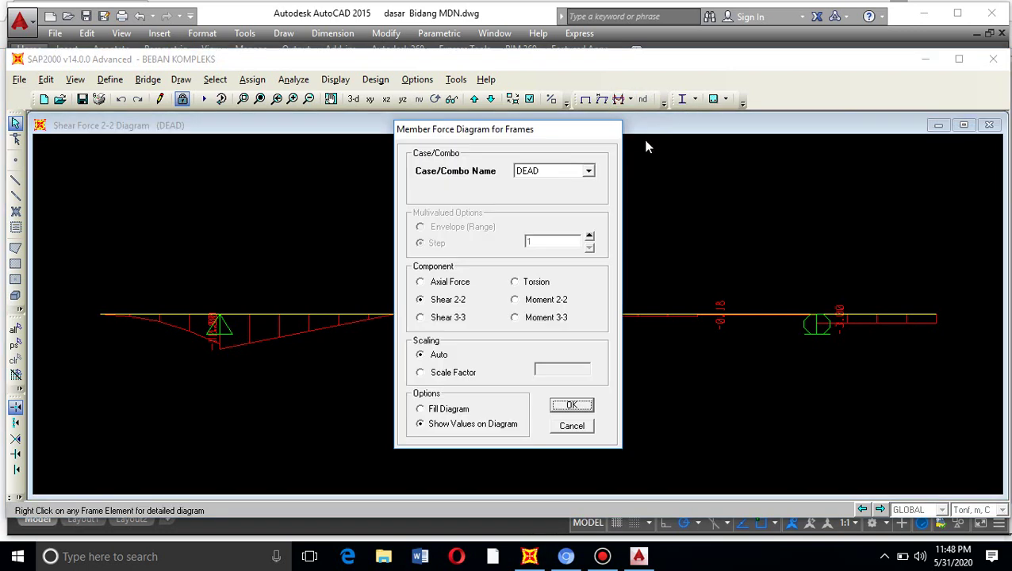
left_click(453, 284)
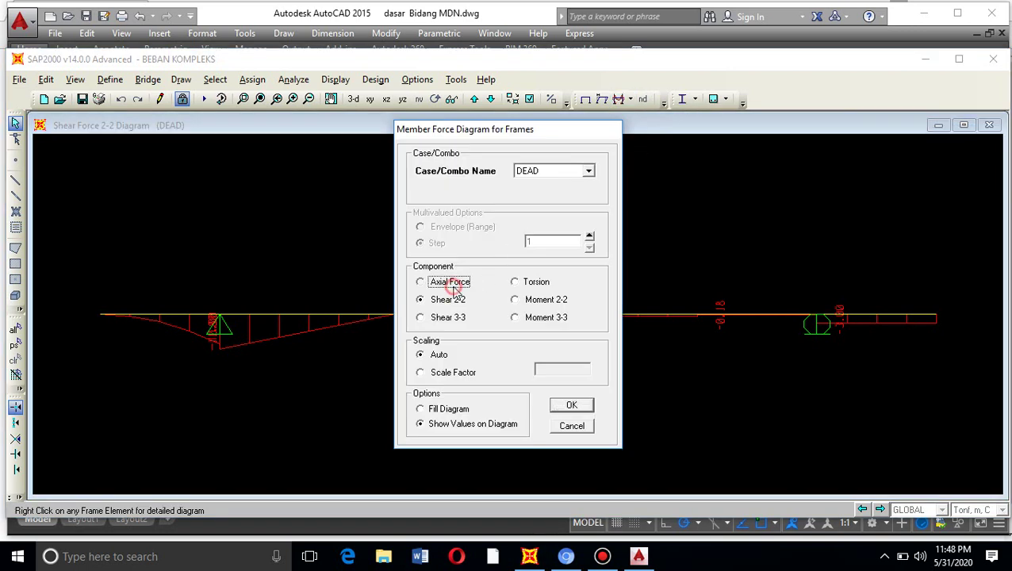
left_click(571, 406)
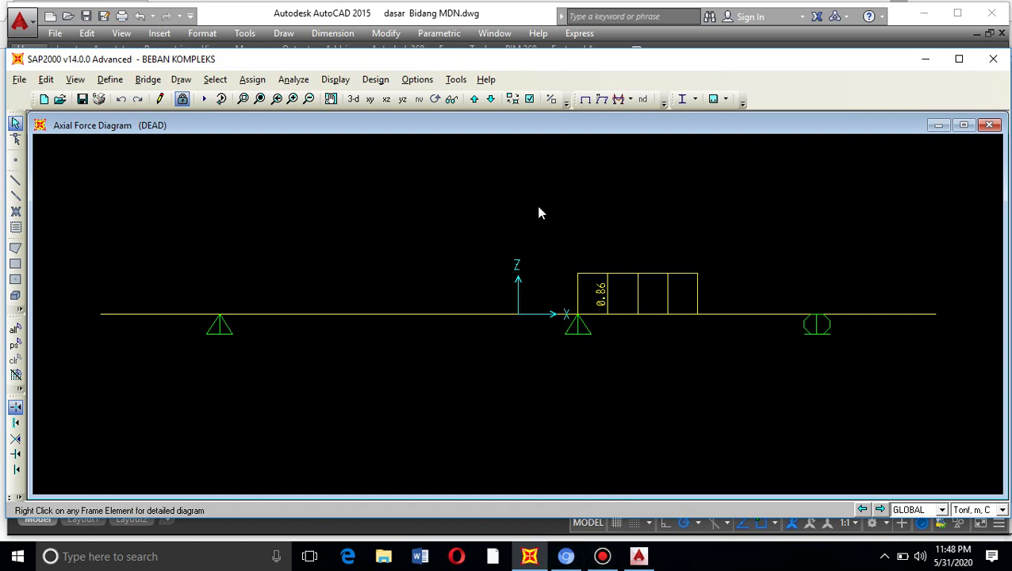
Split the model display into four windows
left_click(631, 99)
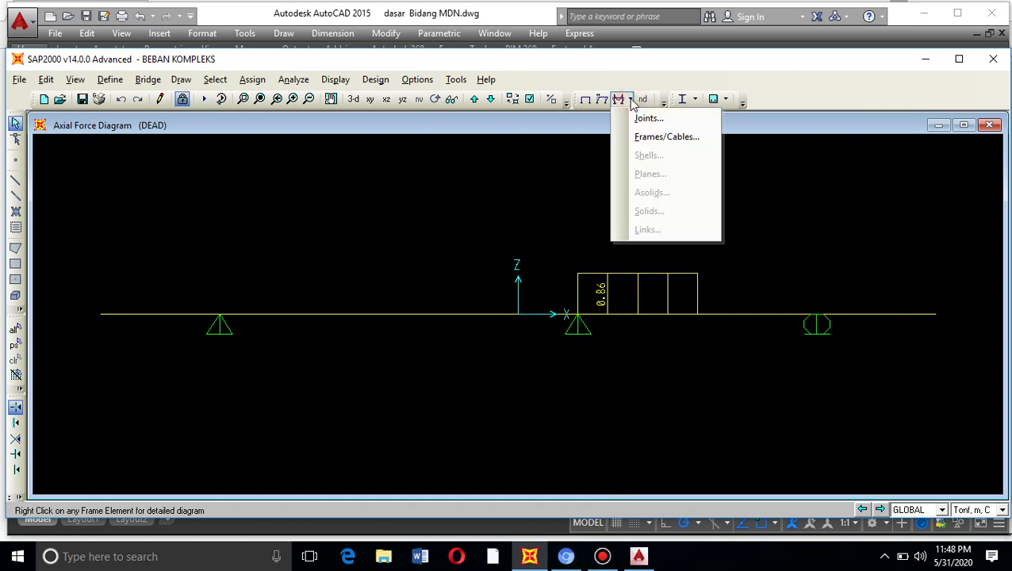
left_click(632, 100)
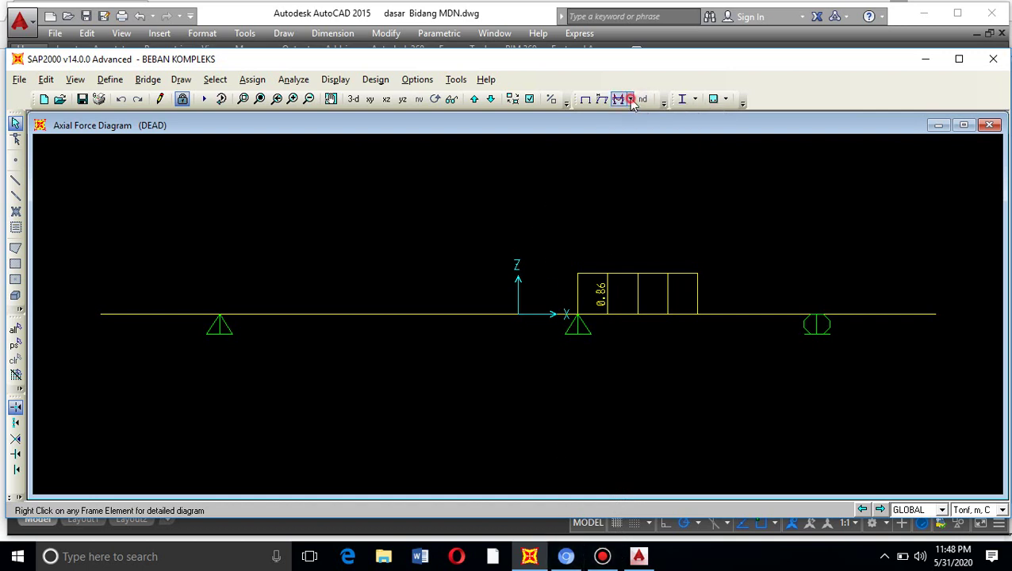
left_click(420, 81)
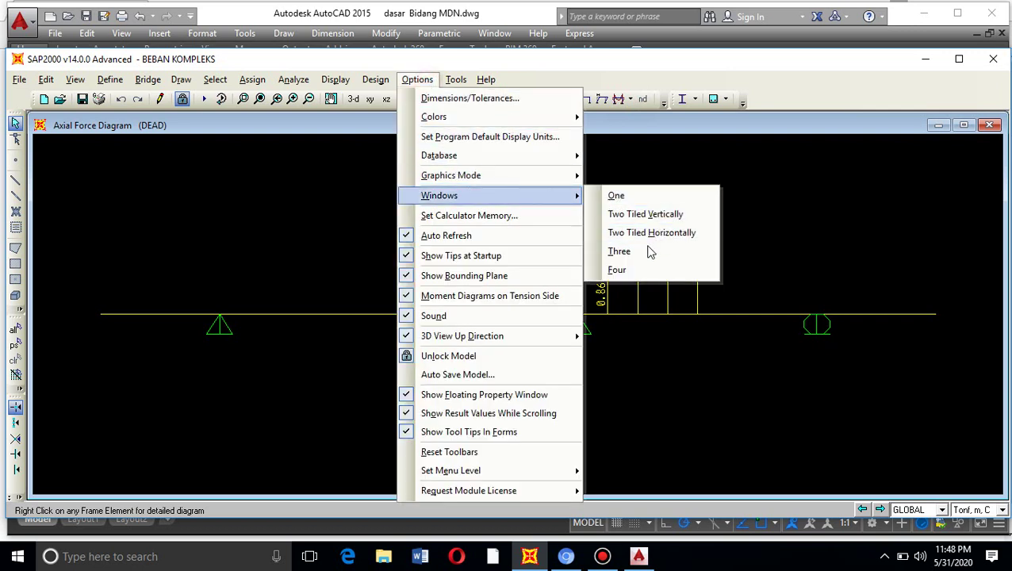
left_click(617, 270)
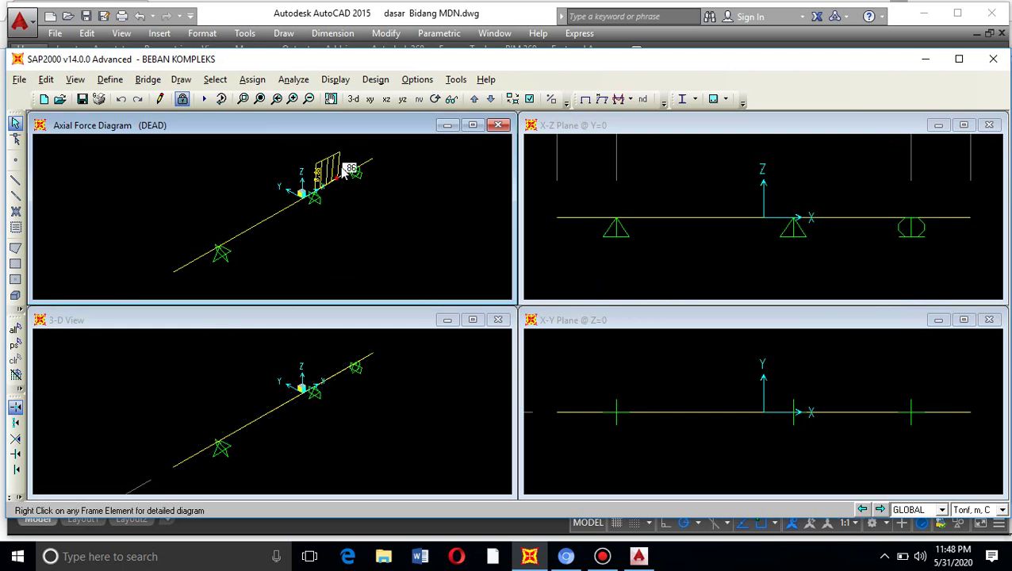
Display the DEAD case's Moment 3-3 diagram with values in the unused 3-D View window
left_click(413, 391)
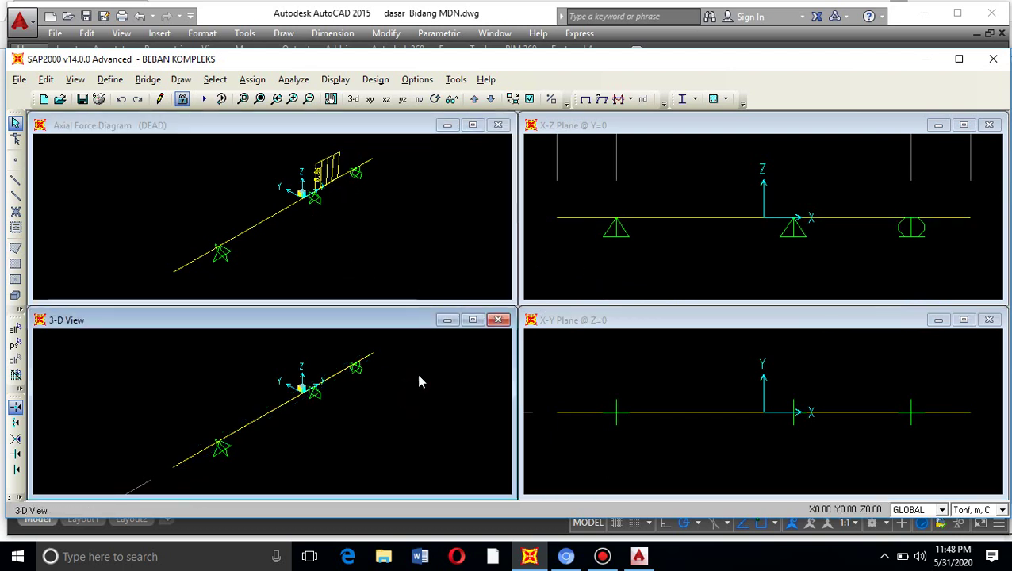
left_click(627, 101)
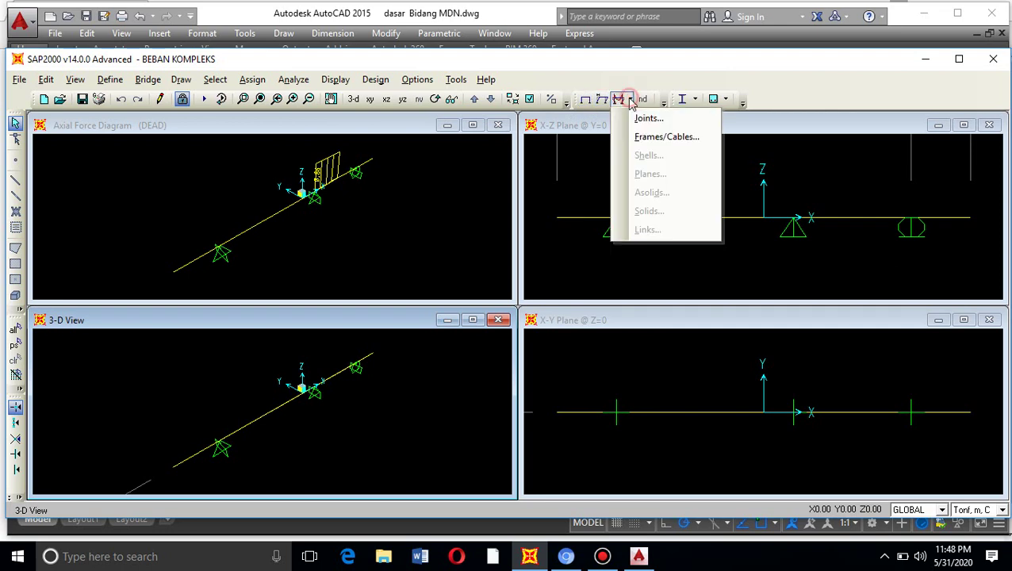
left_click(665, 141)
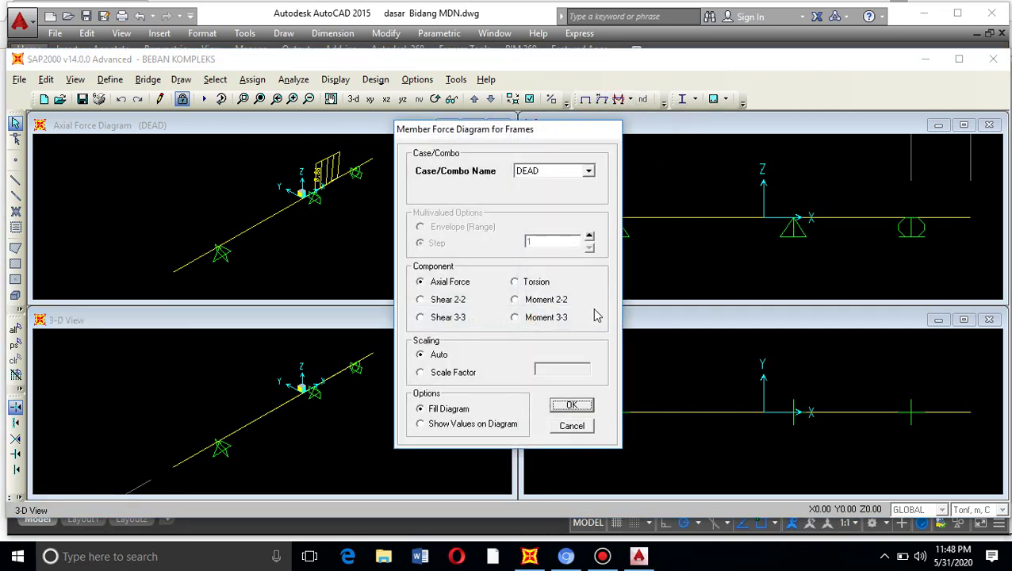
left_click(566, 319)
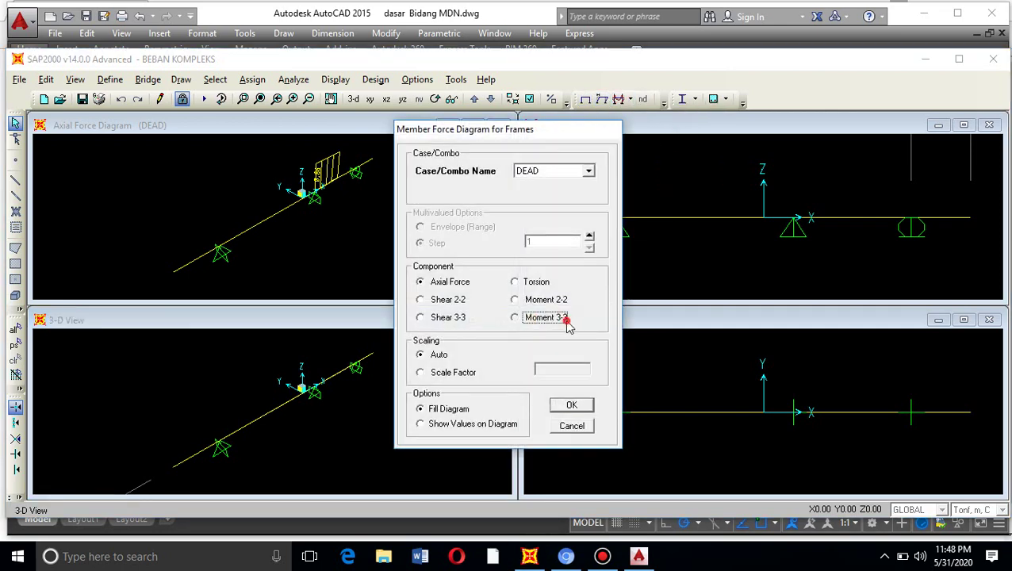
left_click(505, 423)
left_click(572, 407)
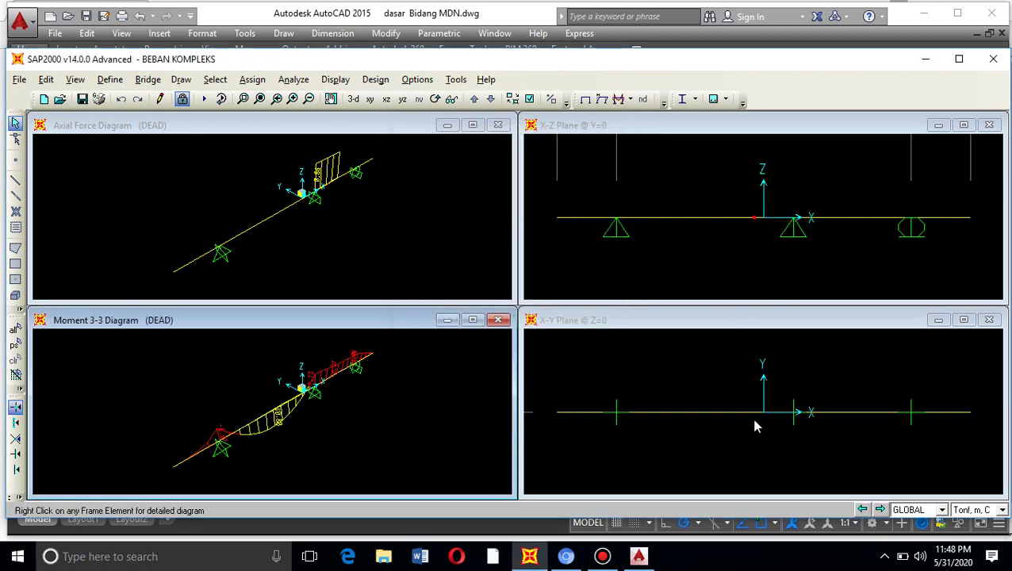
Display the DEAD case's Shear 2-2 diagram with values in the X-Y Plane window
left_click(748, 441)
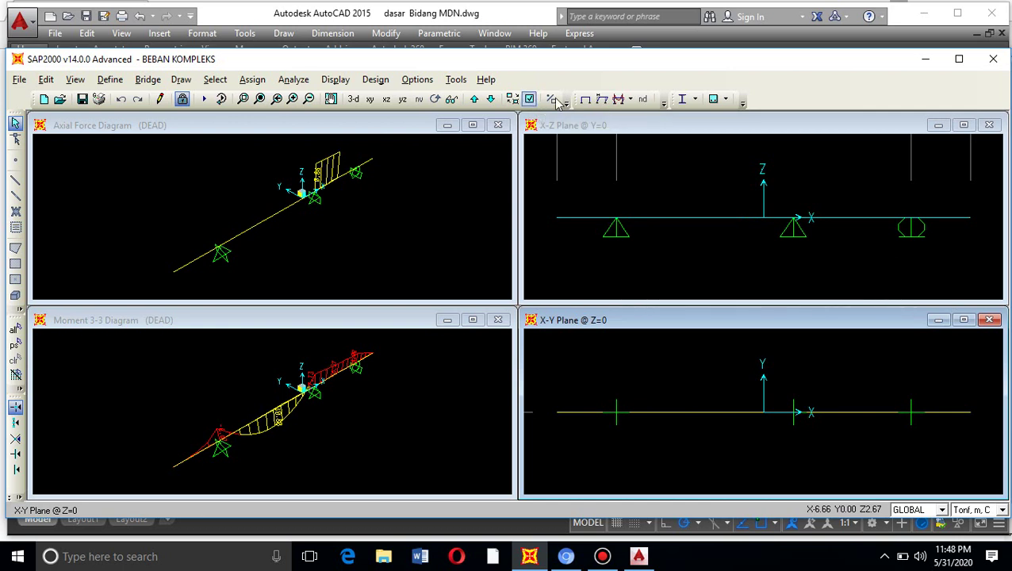
left_click(628, 100)
left_click(655, 139)
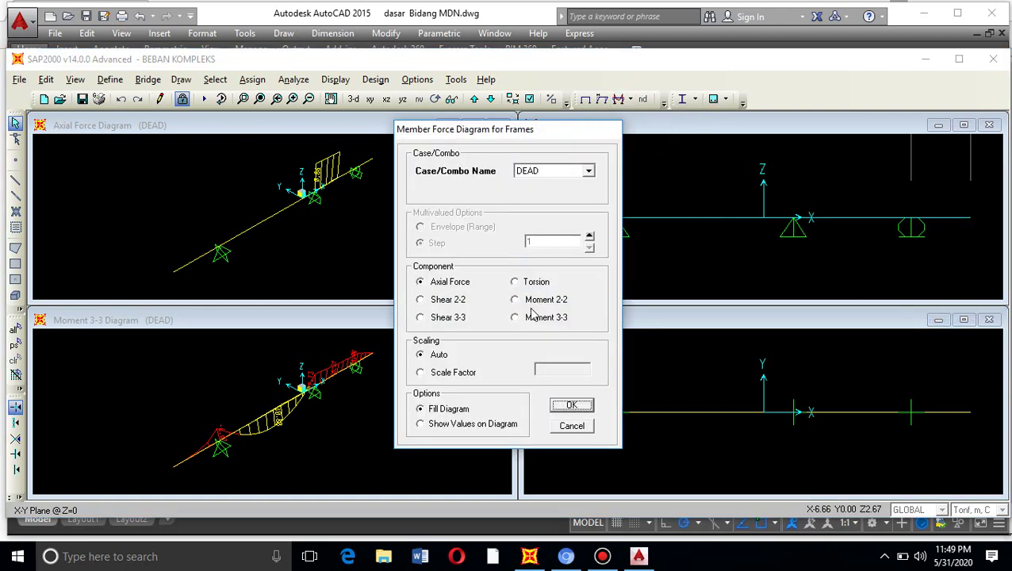
left_click(433, 299)
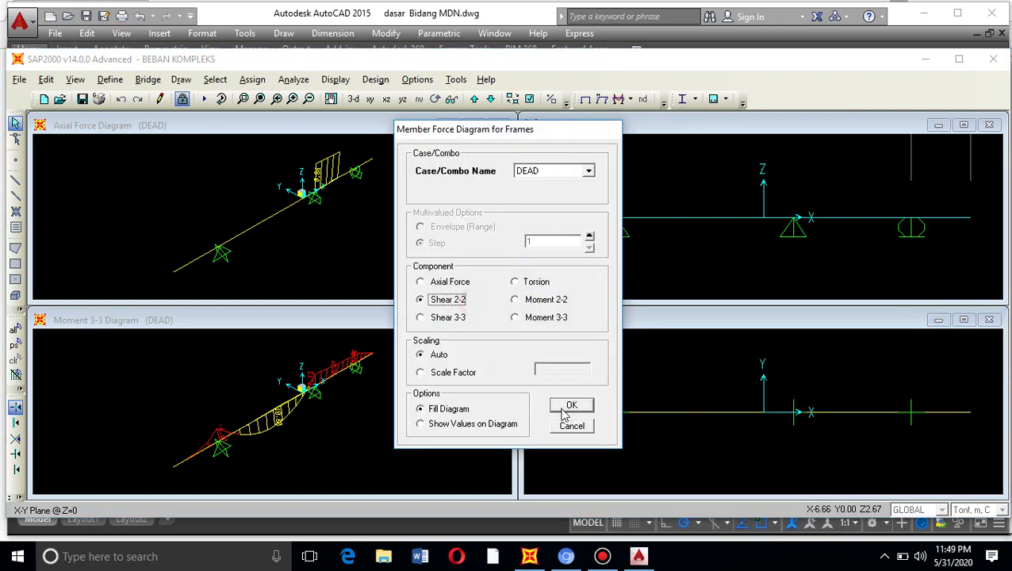
left_click(507, 423)
left_click(567, 406)
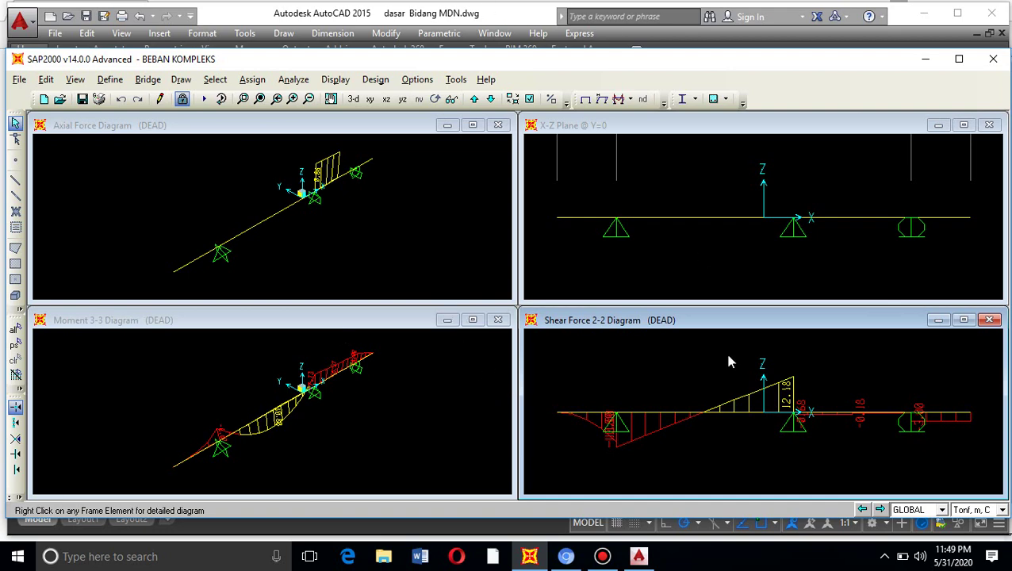
Switch to the AutoCAD drawing and examine the beam loading problems on the UJIAN AKHIR SEMESTER sheet
left_click(639, 556)
scroll(516, 317, "down", 3)
scroll(477, 314, "down", 4)
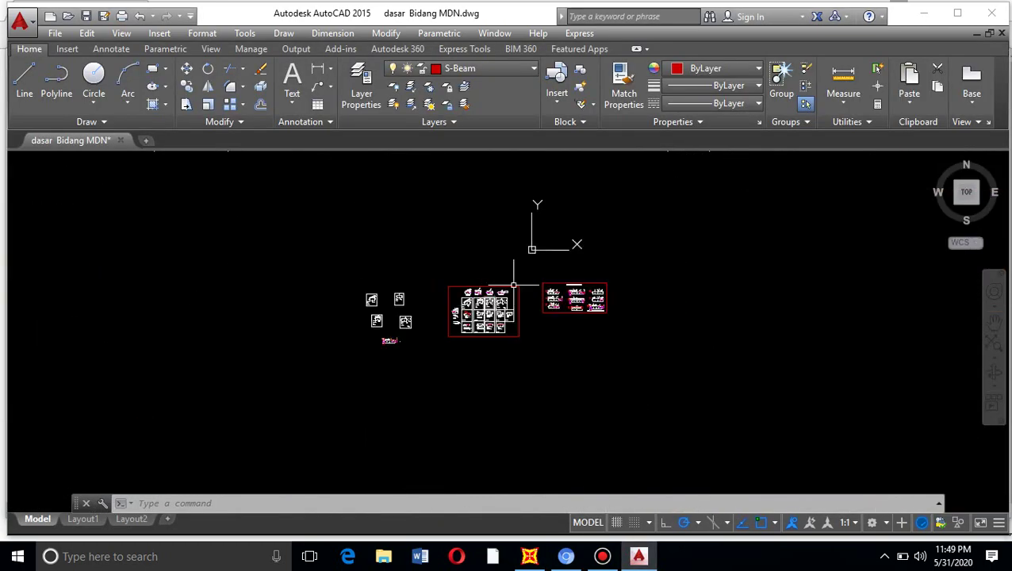
scroll(569, 284, "up", 3)
scroll(687, 358, "up", 4)
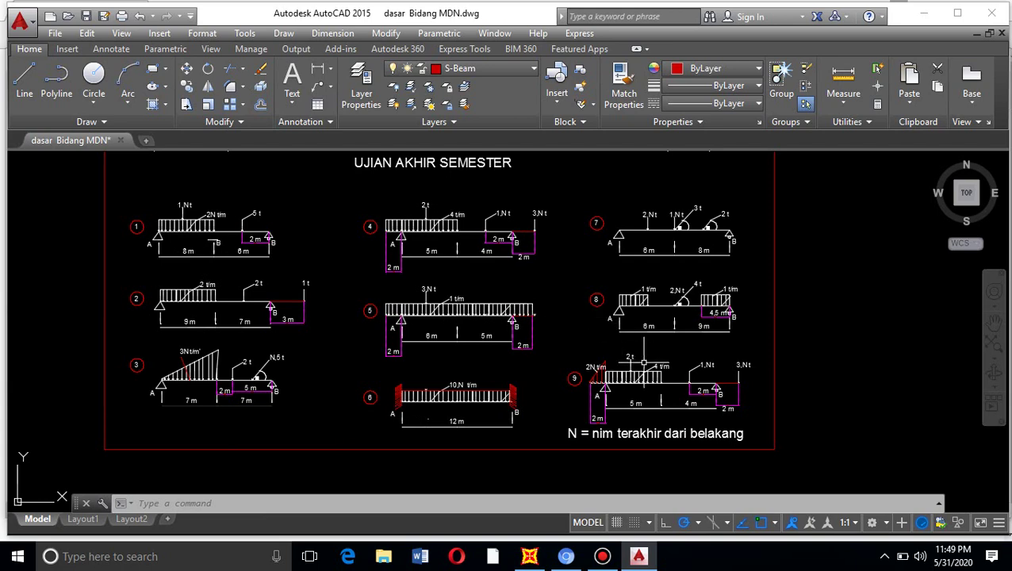
scroll(668, 338, "down", 3)
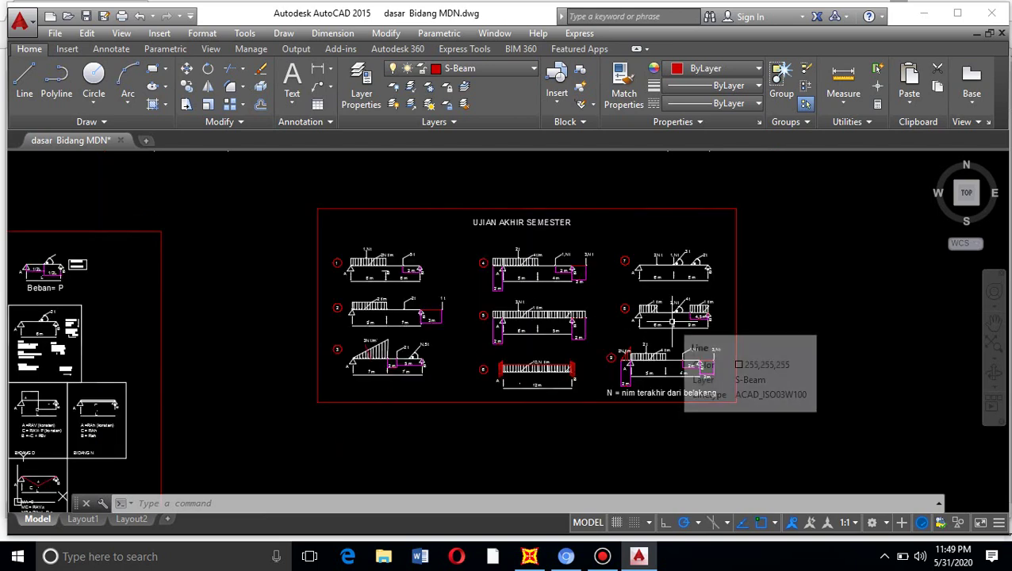
scroll(537, 327, "down", 3)
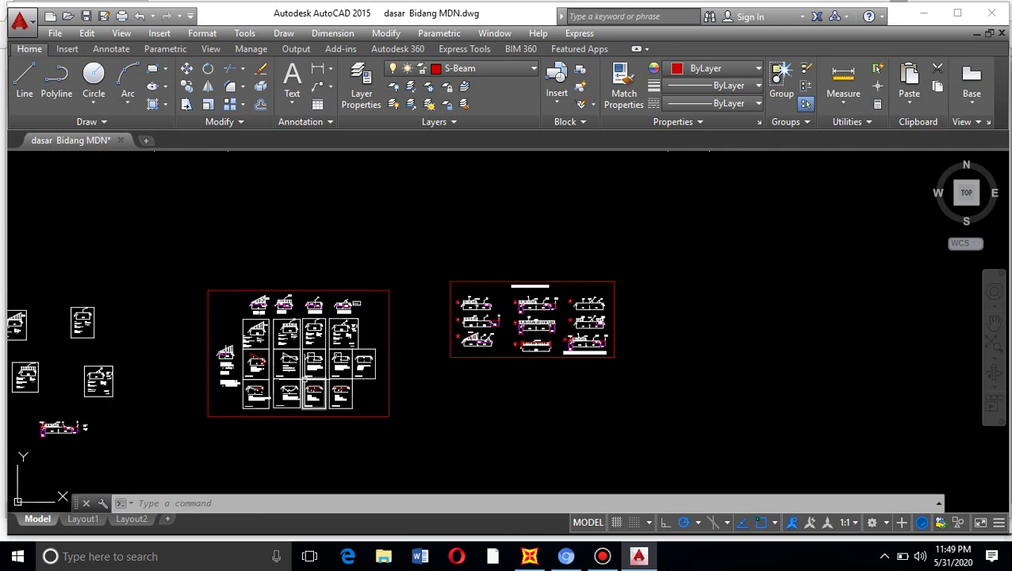
scroll(705, 317, "down", 5)
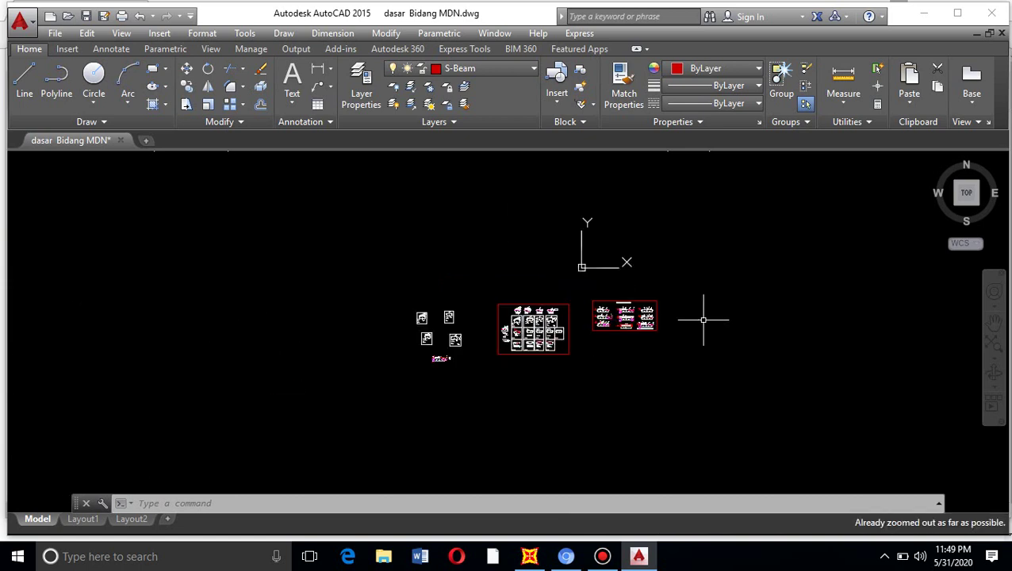
scroll(662, 334, "up", 2)
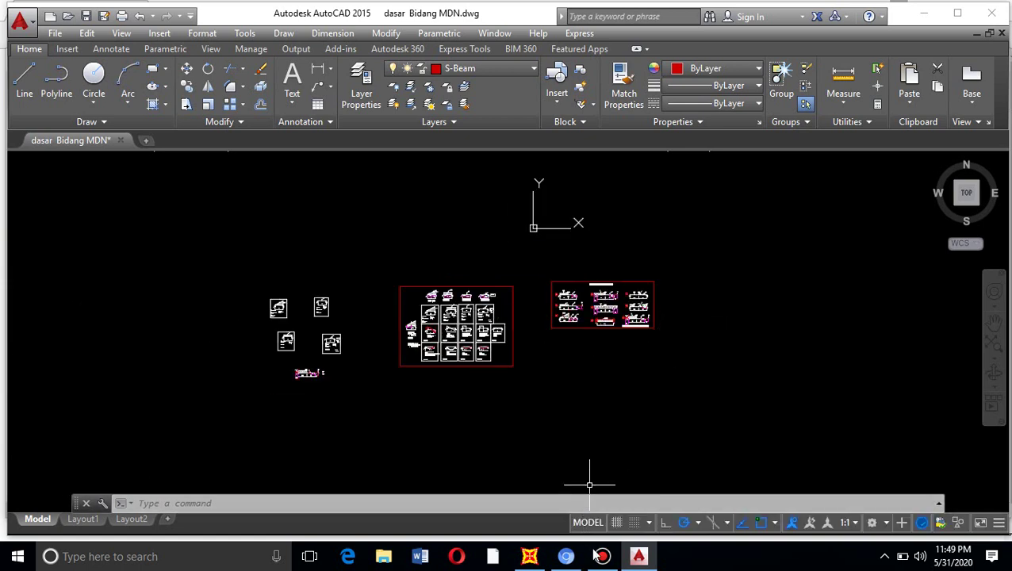
mouse_move(596, 555)
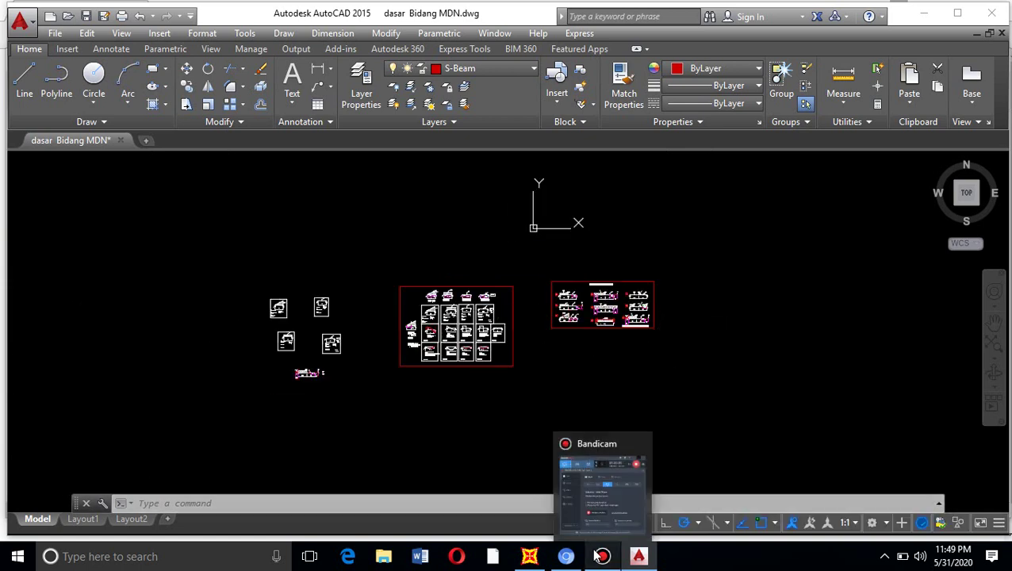